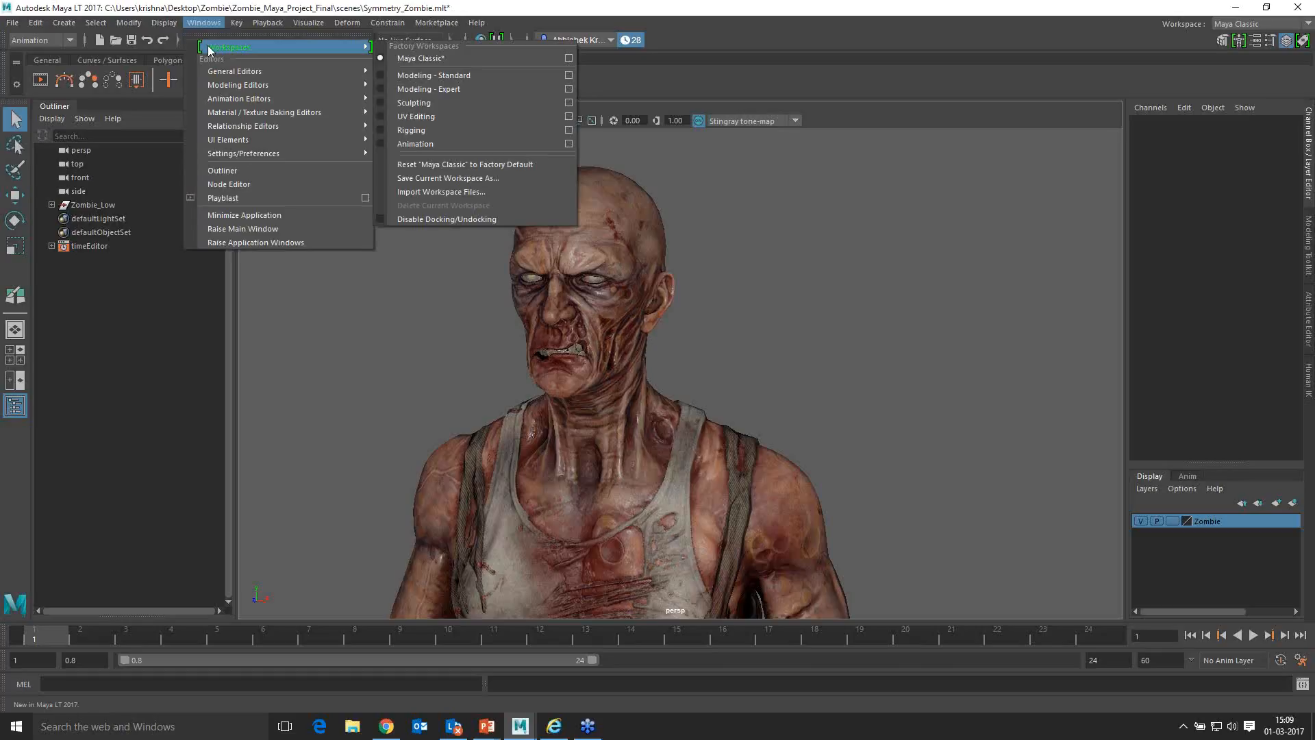
Step: Switch to the Modeling - Standard workspace
left_click(203, 23)
left_click(236, 22)
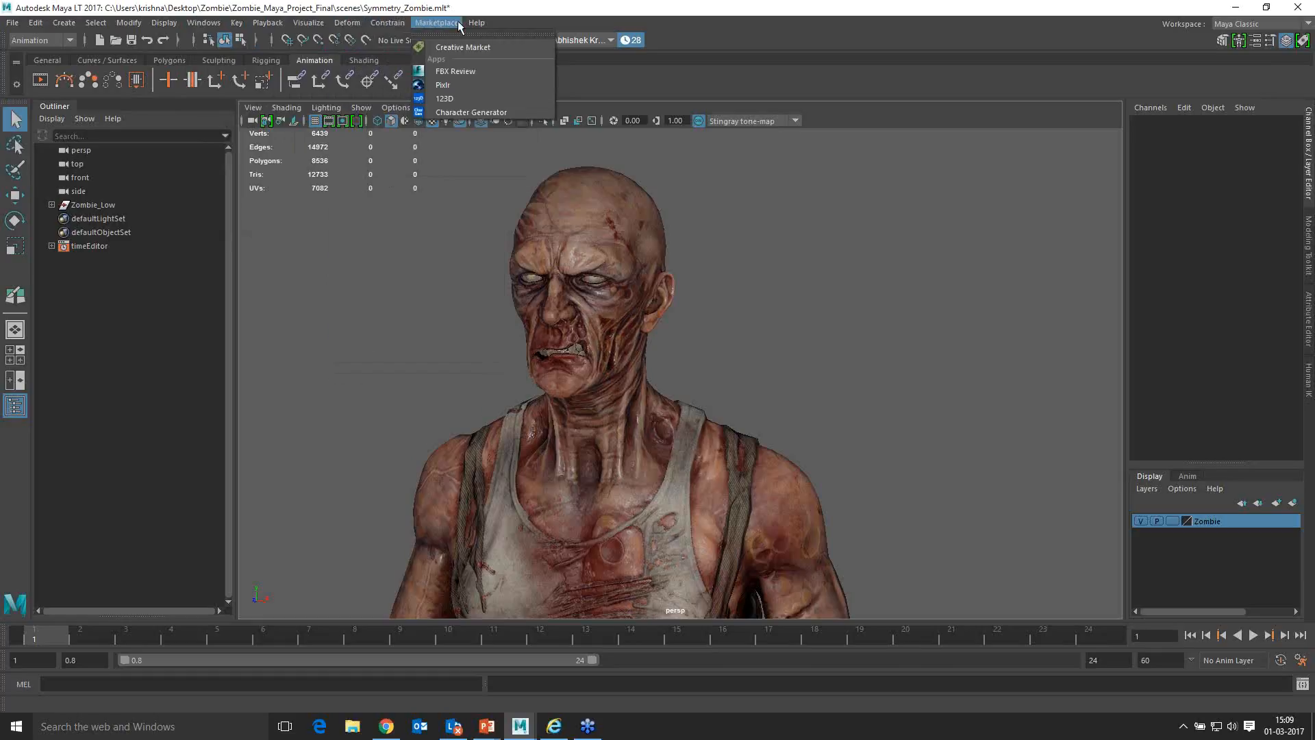
mouse_move(219, 48)
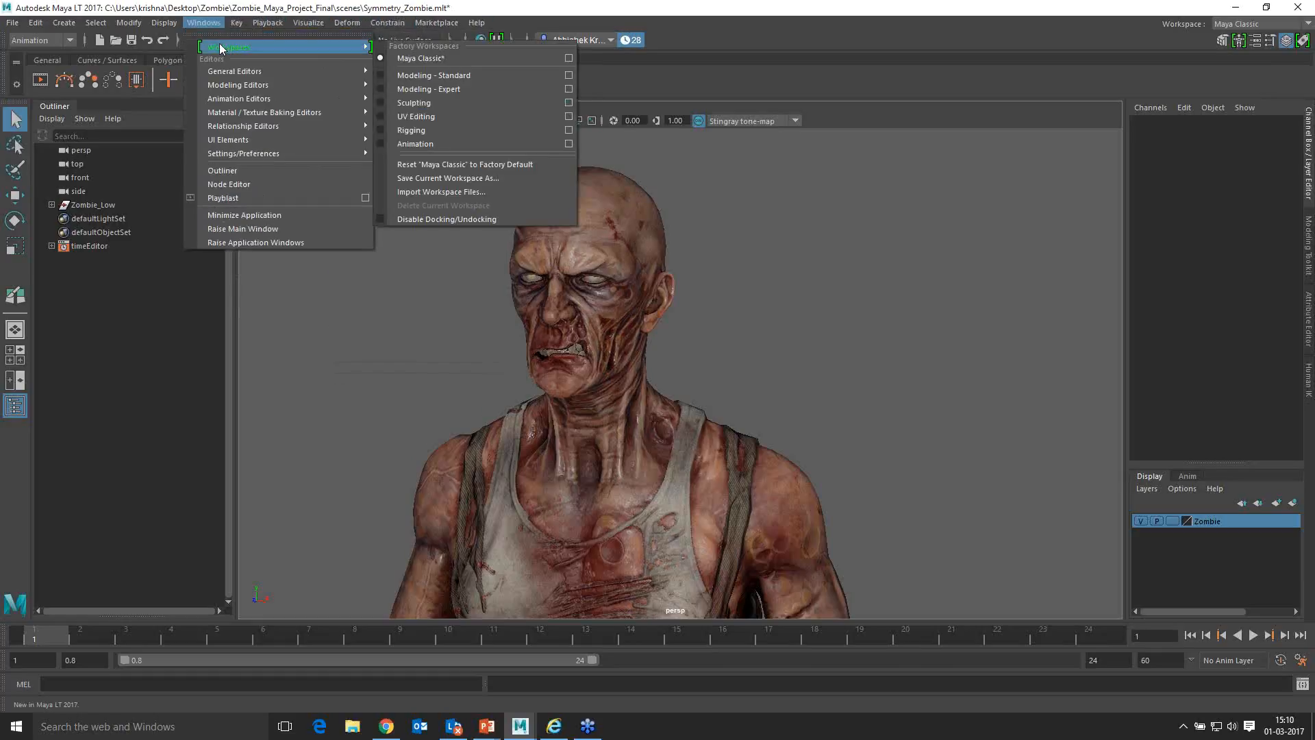
mouse_move(224, 100)
left_click(411, 78)
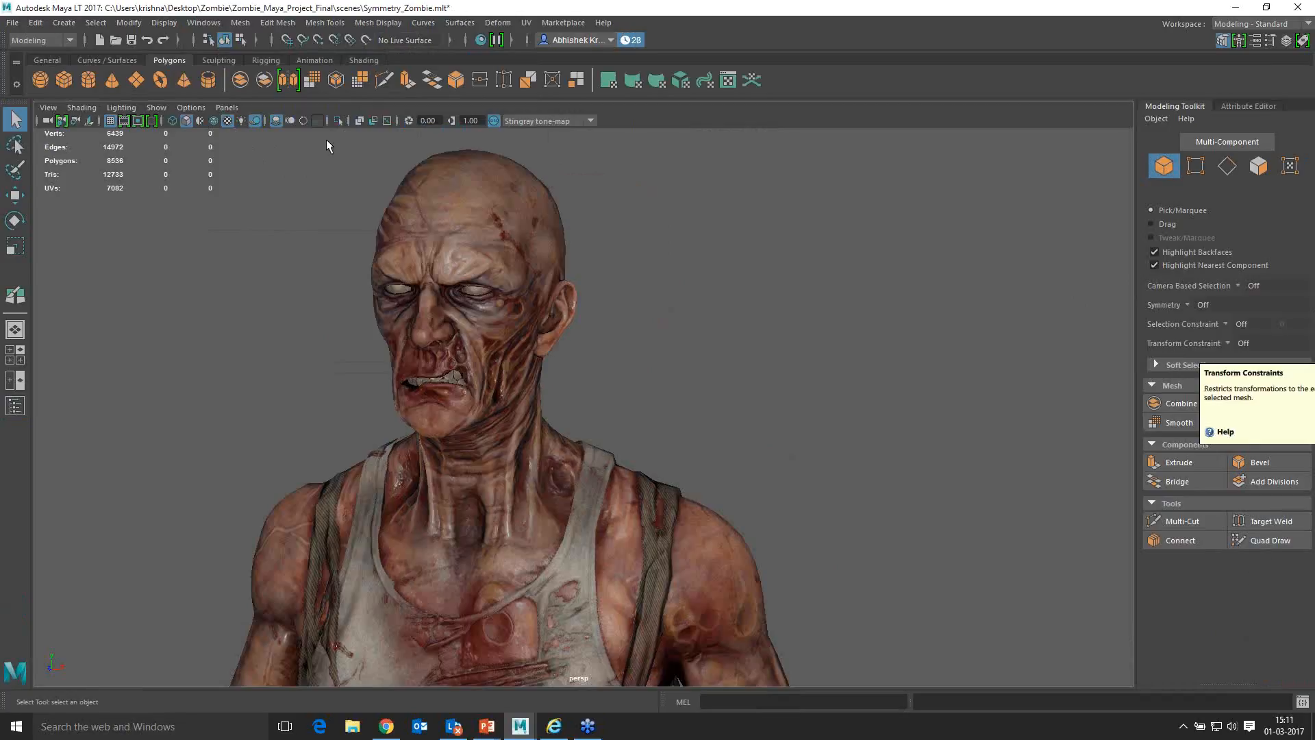
Step: Switch to the Modeling - Expert workspace and bring up the hotbox over the viewport
left_click(203, 23)
mouse_move(208, 44)
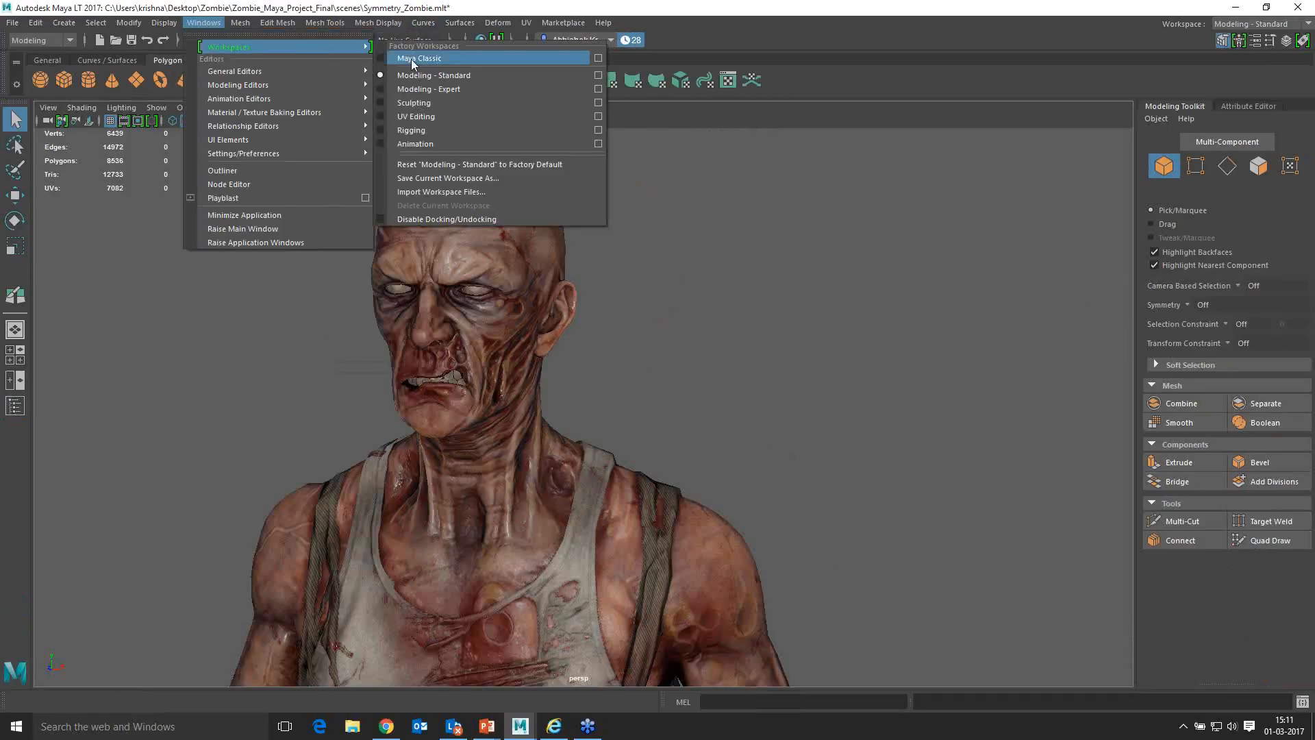
left_click(435, 90)
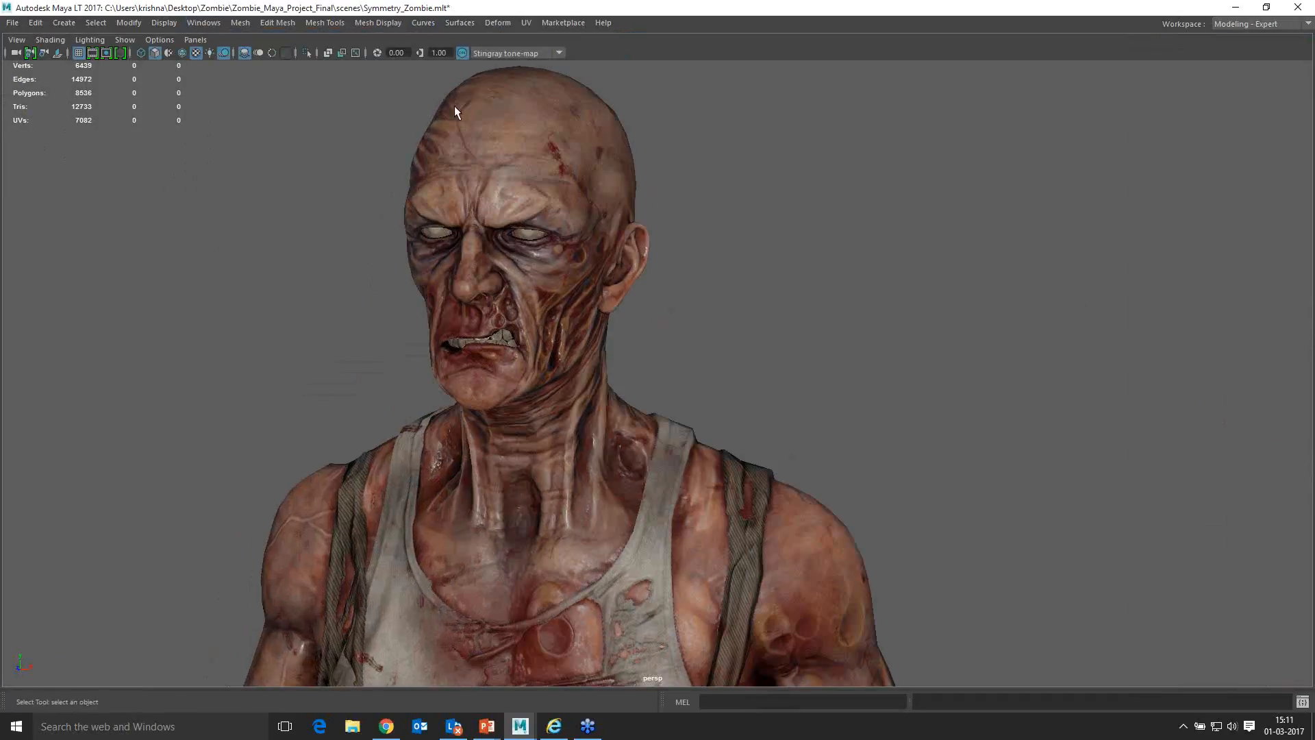
key("space")
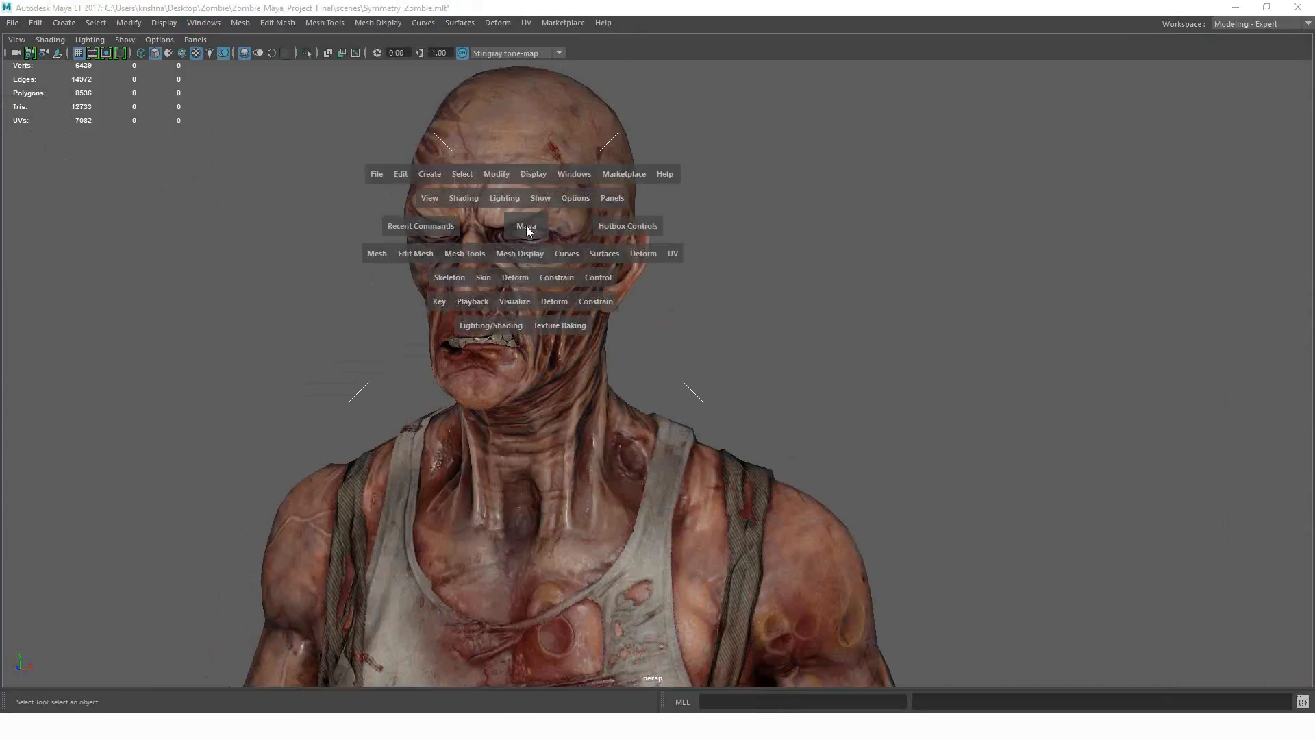
Step: Change the interface layout to the Sculpting workspace
left_click(203, 22)
mouse_move(218, 74)
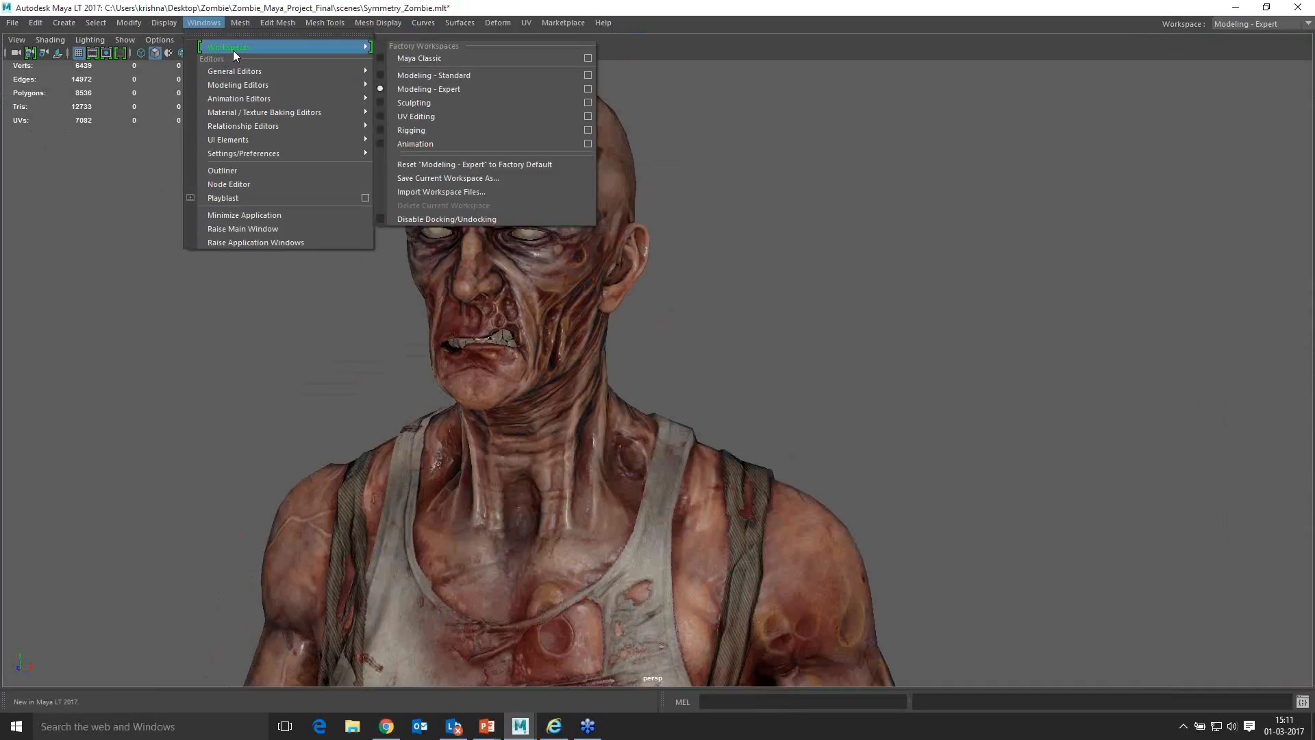
left_click(427, 102)
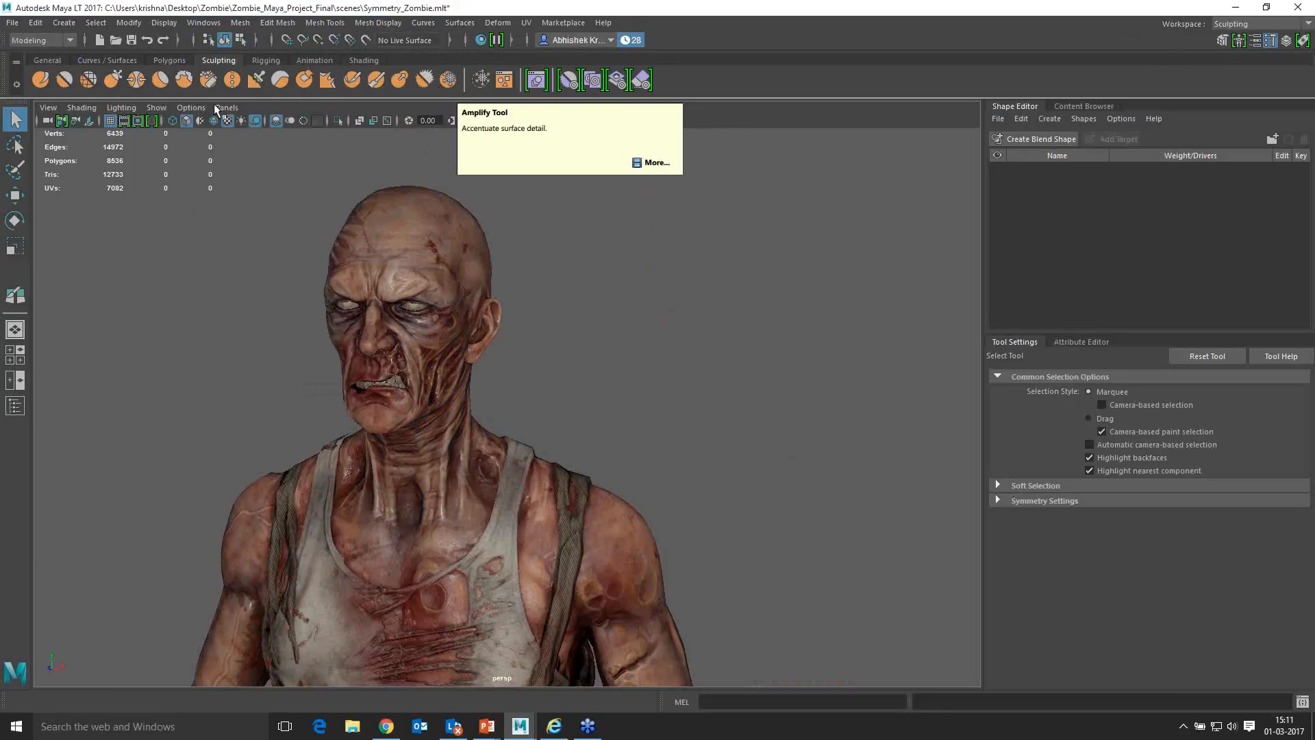
Step: Switch to the UV Editing workspace and select the zombie body to display its UV layout
left_click(203, 23)
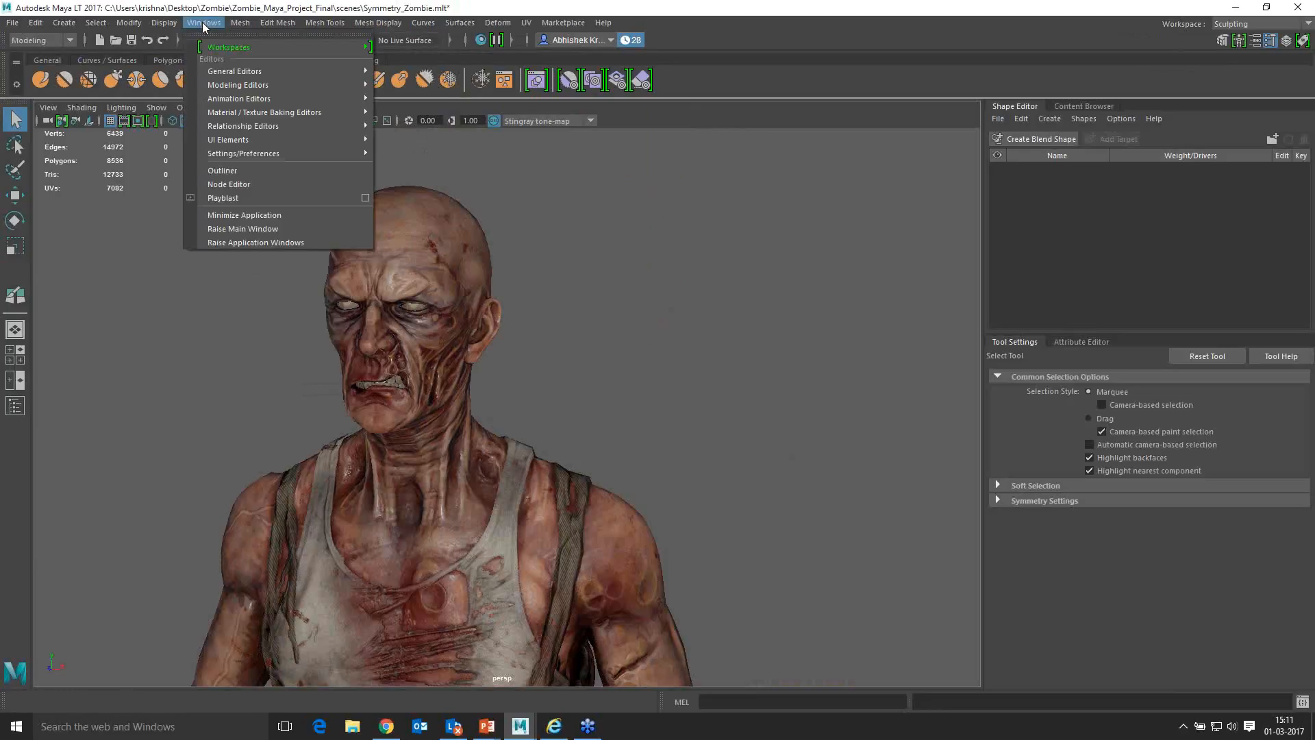
mouse_move(287, 47)
left_click(430, 118)
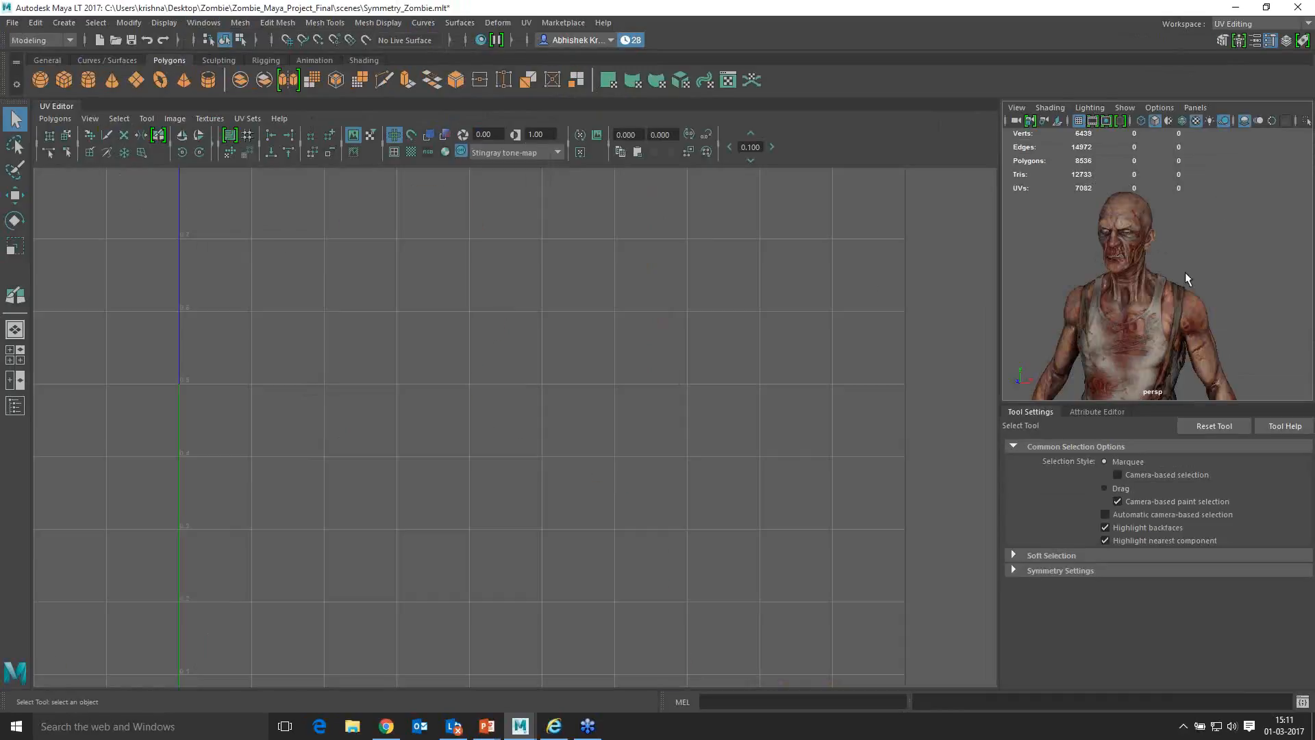
left_click(1144, 284)
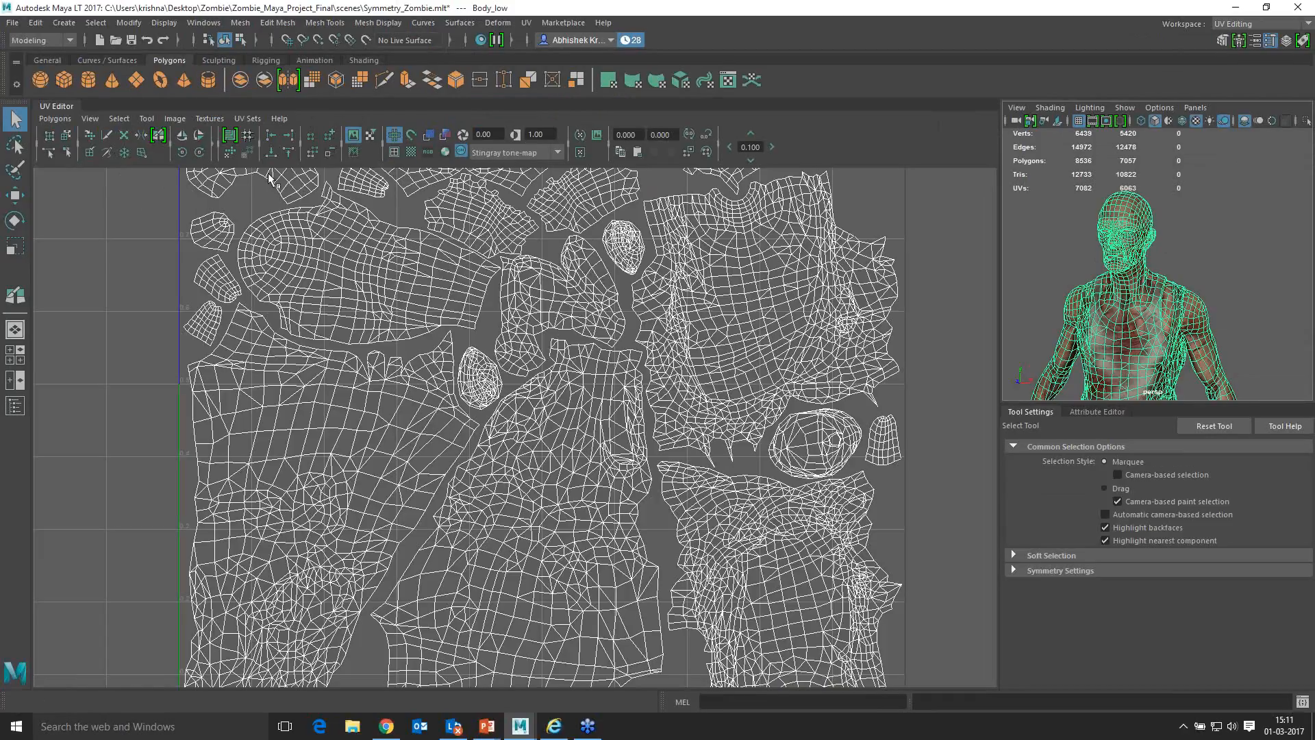
Step: Switch to the Rigging workspace
left_click(204, 23)
mouse_move(240, 49)
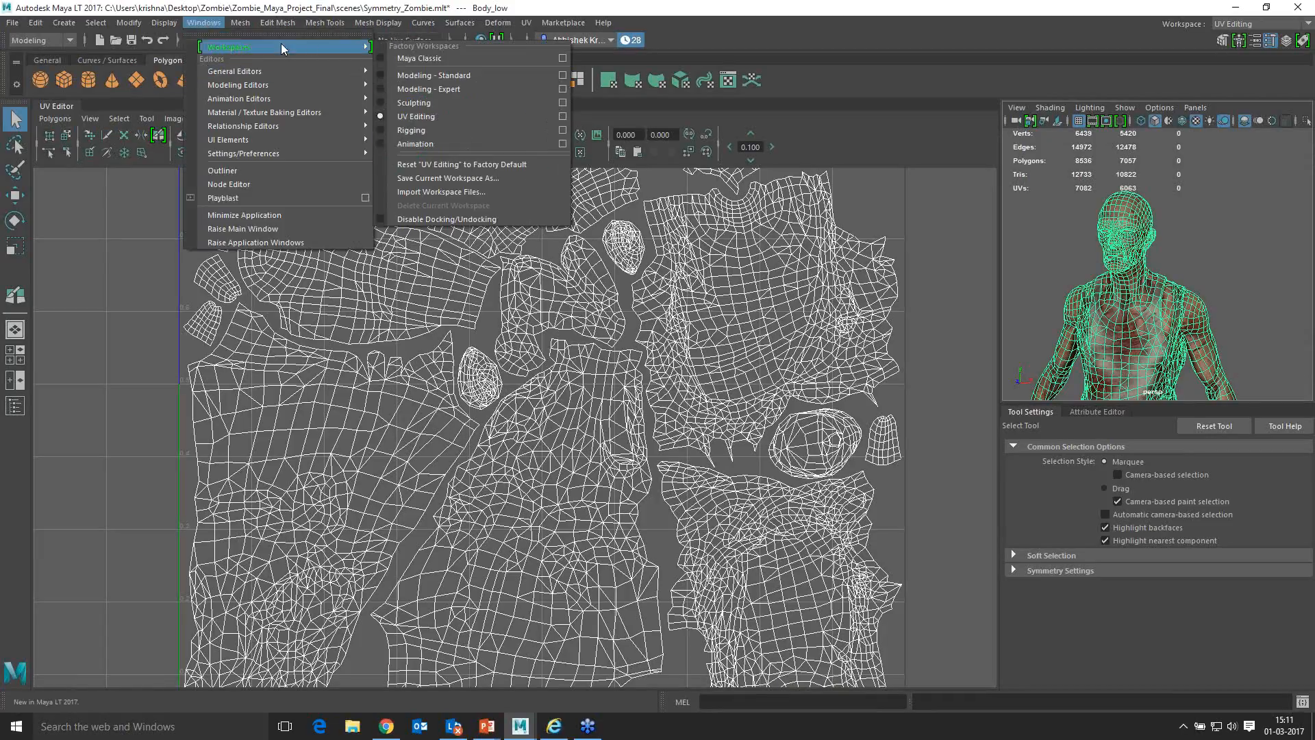
left_click(429, 129)
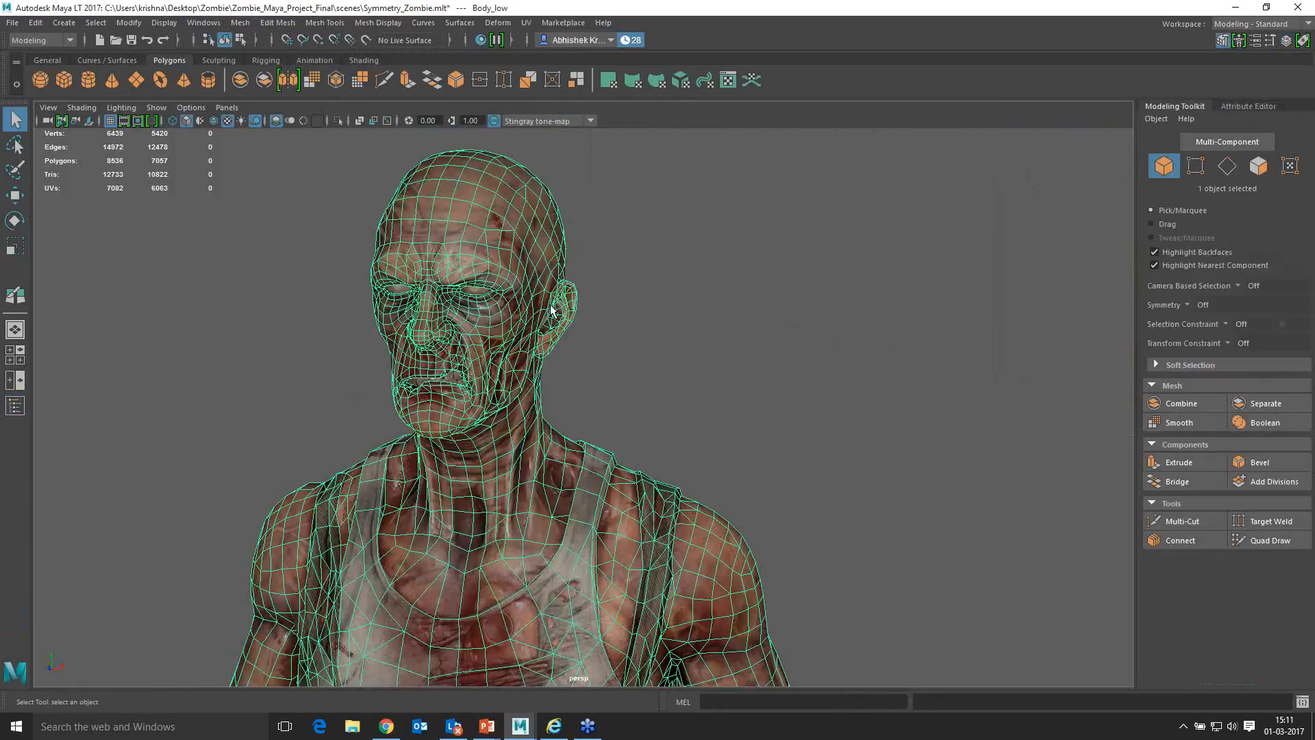
Step: Deselect the zombie body mesh
left_click(758, 408)
left_click_drag(793, 455, 540, 413, "alt")
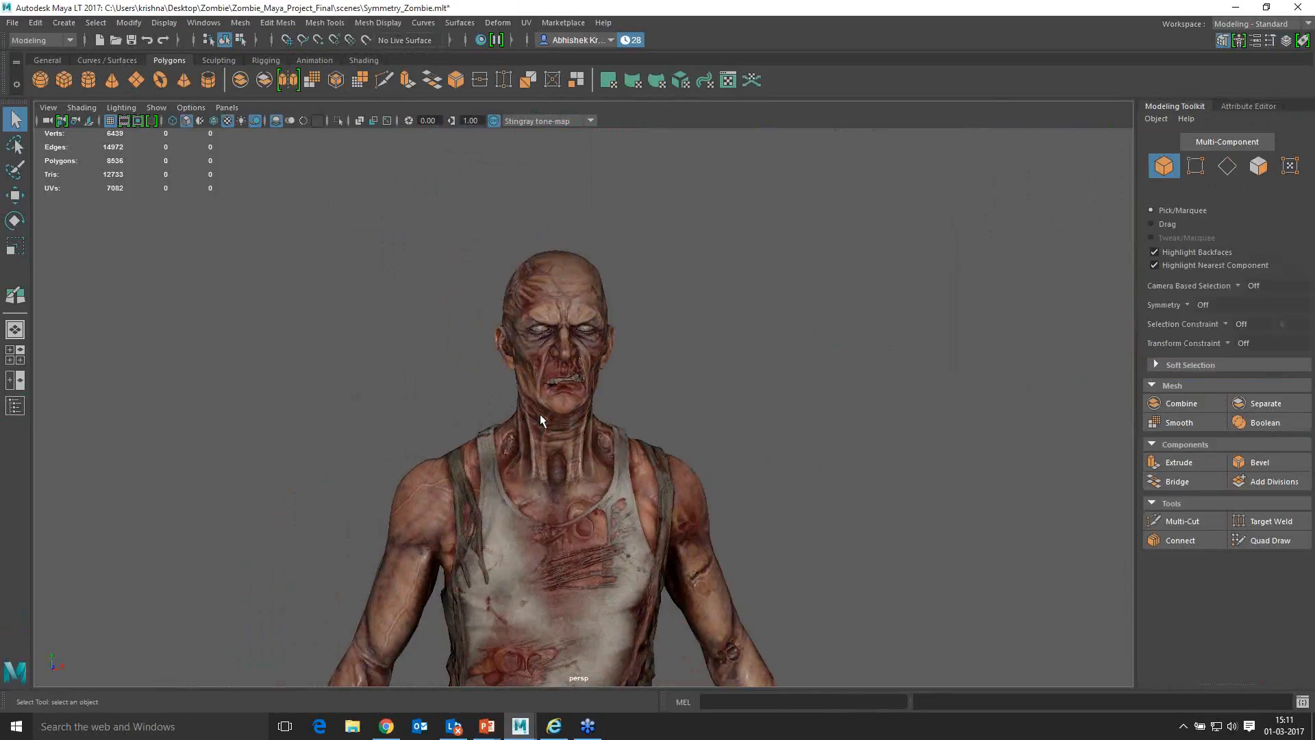
right_click_drag(540, 414, 565, 434, "alt")
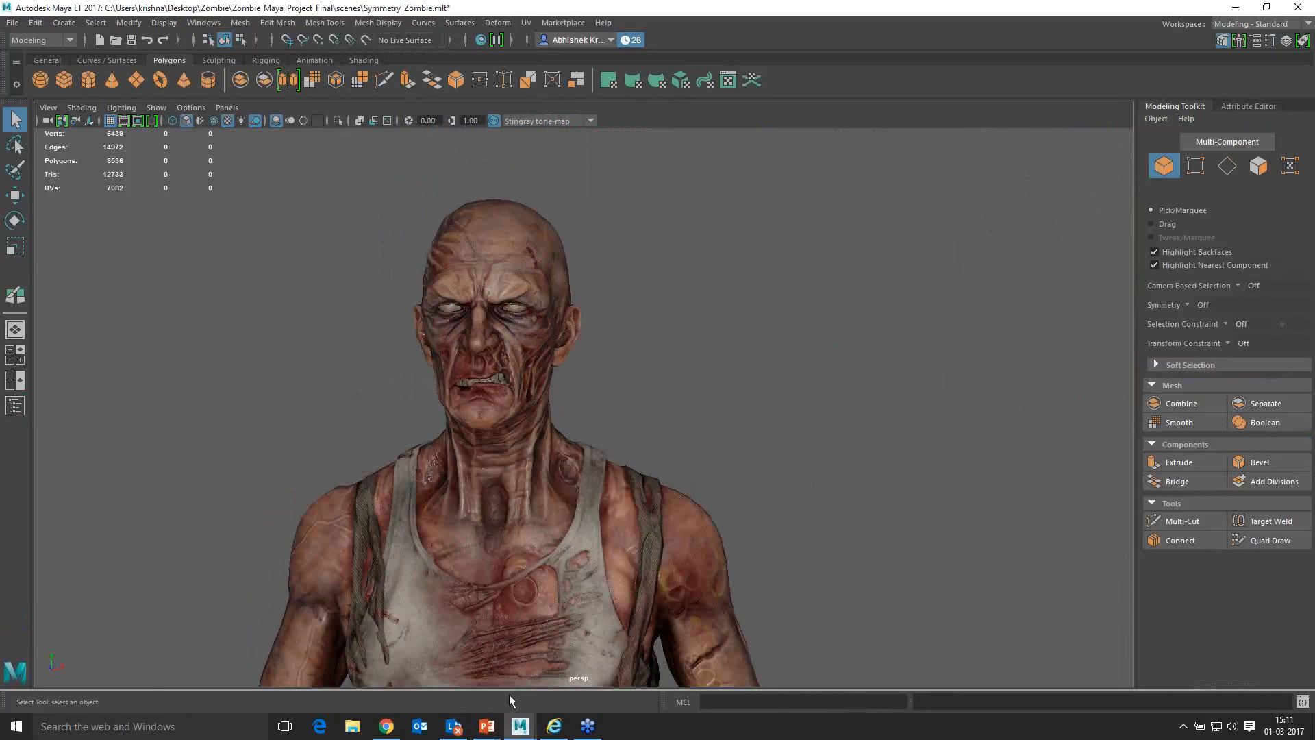
Step: Switch to the PowerPoint slideshow and advance past the factory workspaces slide
mouse_move(486, 725)
left_click(542, 682)
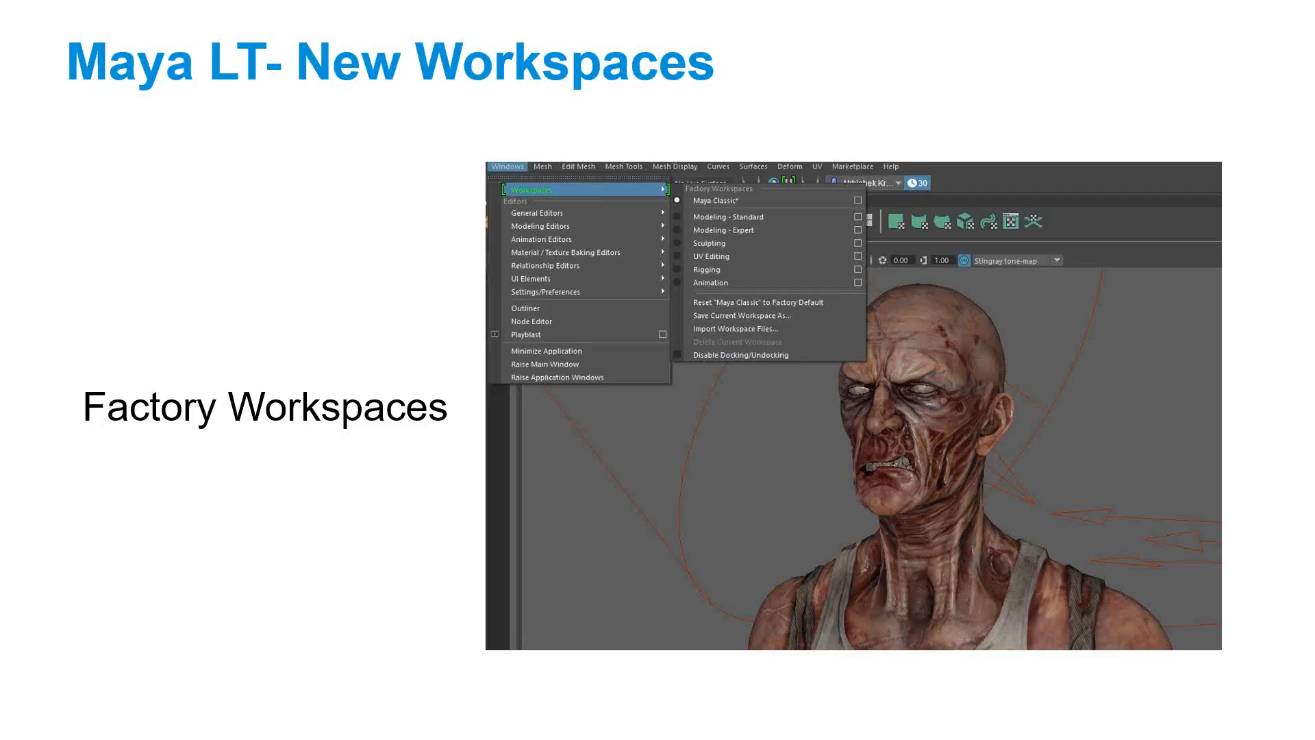
key("Right")
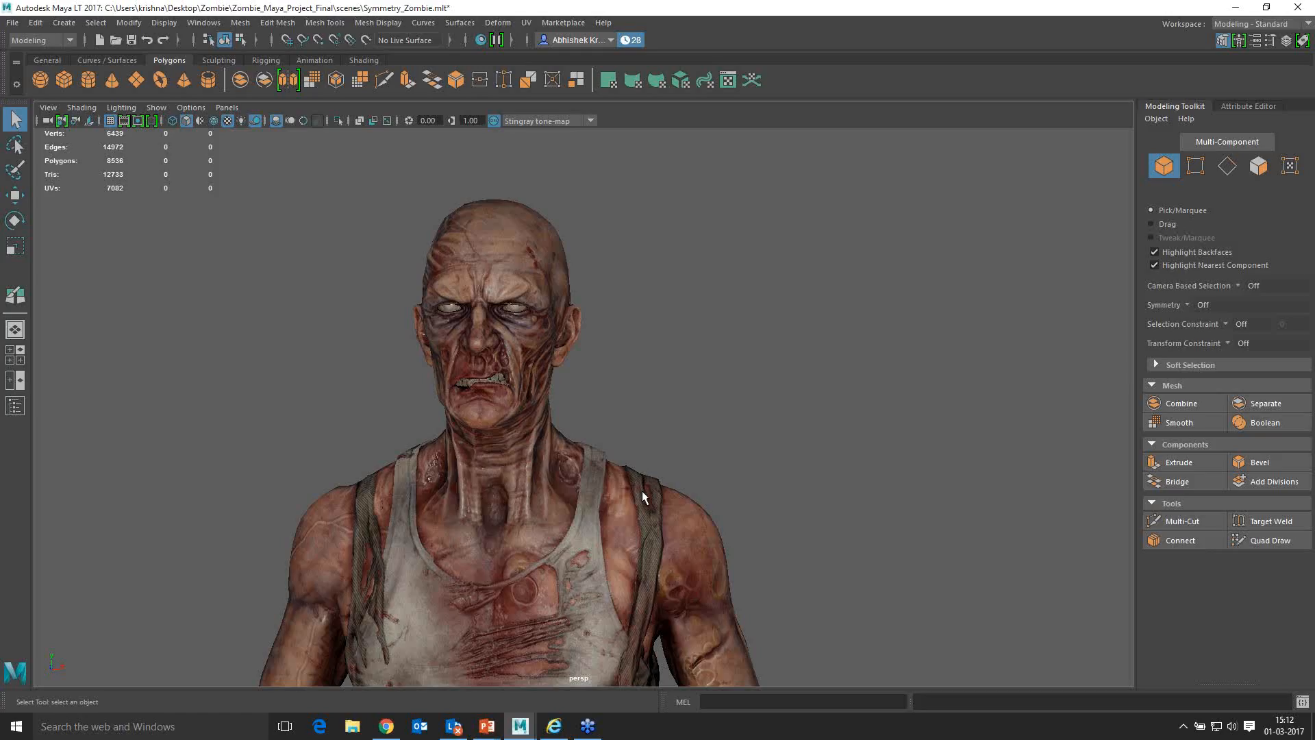
Step: Select the zombie body mesh in Maya LT and turn on selection symmetry for the Object X axis
left_click(642, 490)
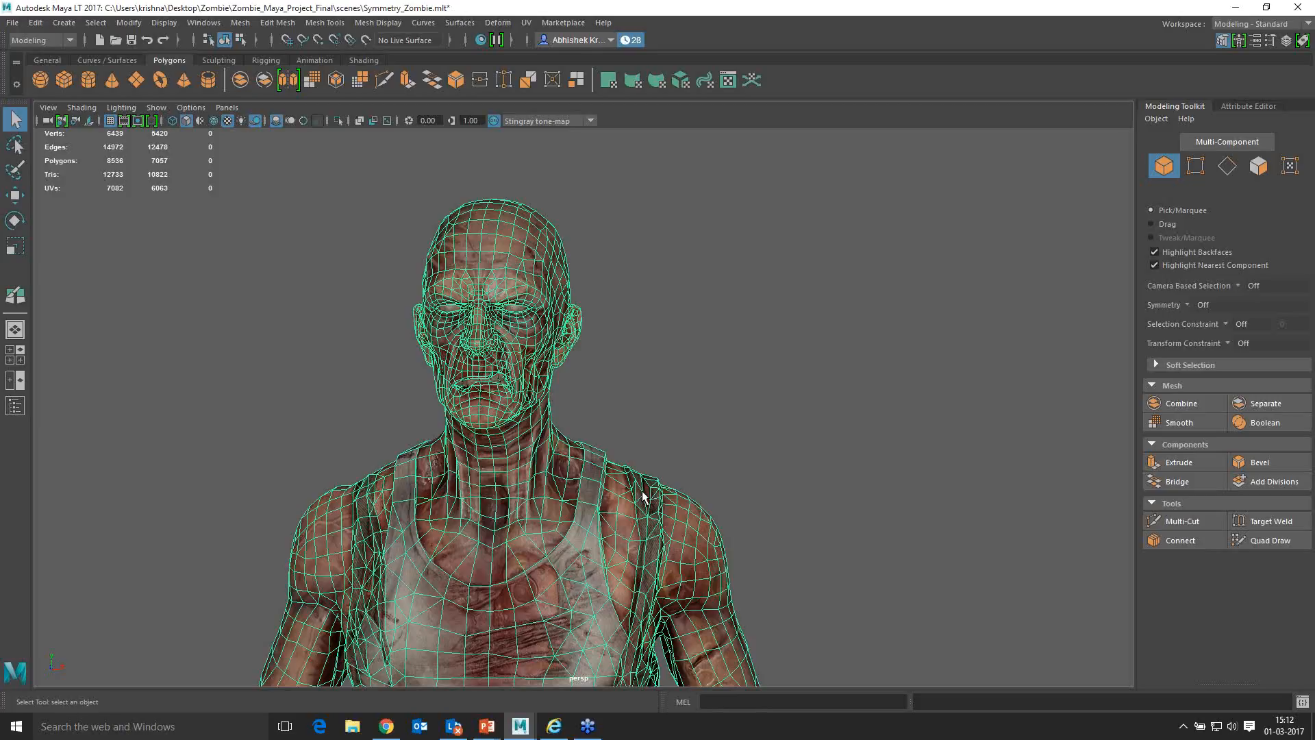
left_click_drag(642, 490, 627, 481, "alt")
middle_click_drag(626, 480, 615, 382, "alt")
right_click_drag(574, 366, 585, 365, "alt")
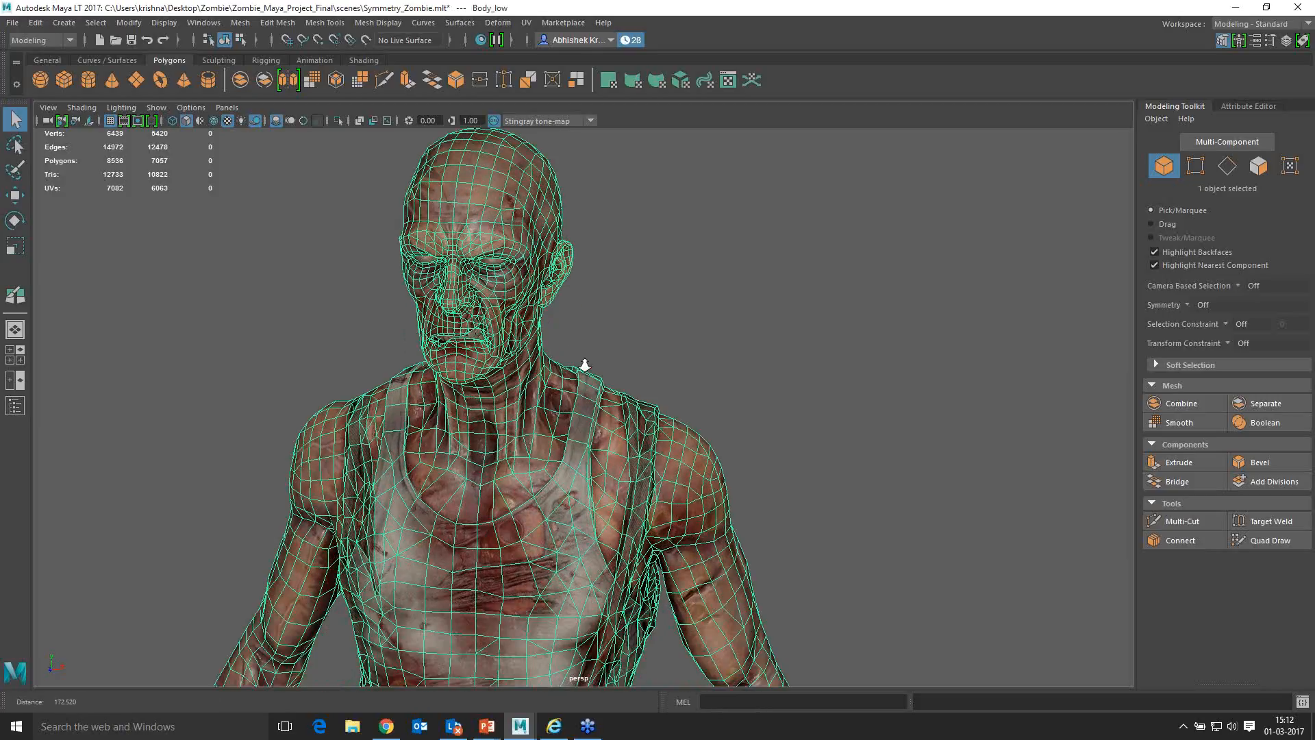
left_click_drag(585, 365, 627, 389, "alt")
key("q")
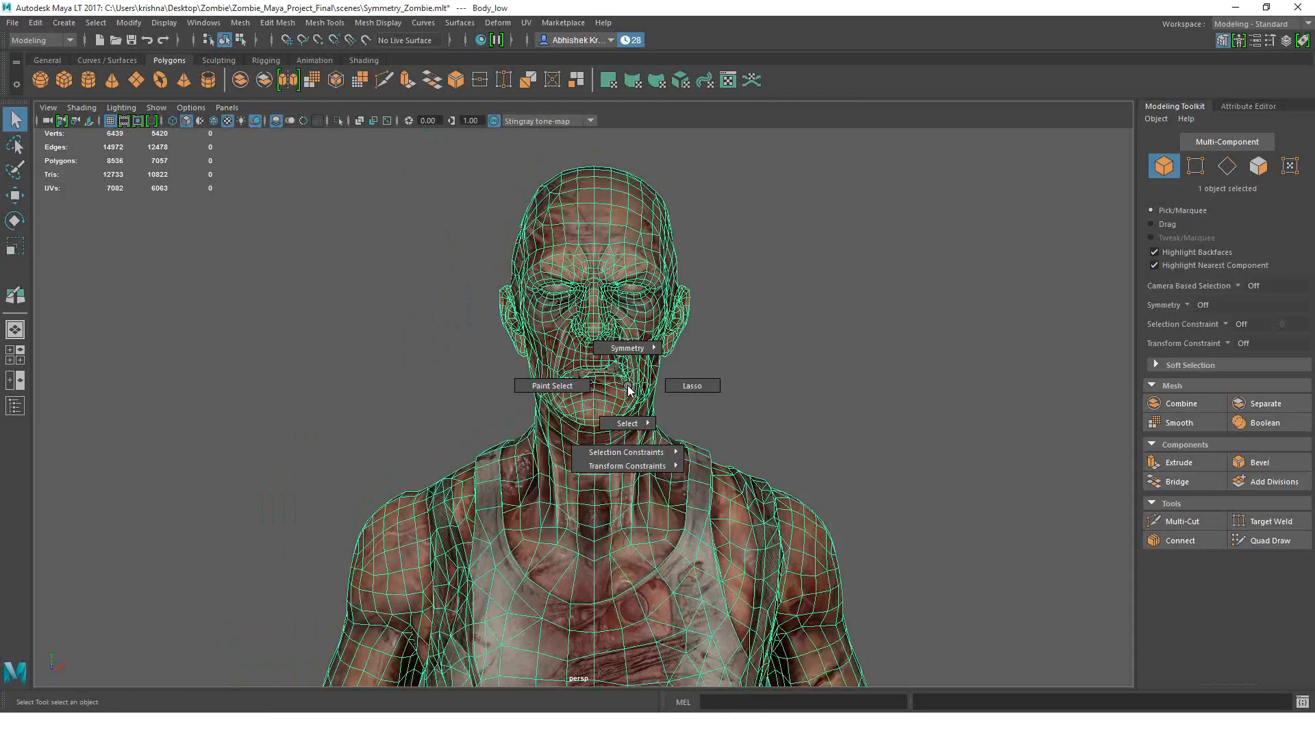
left_click_drag(628, 389, 637, 377)
key("q")
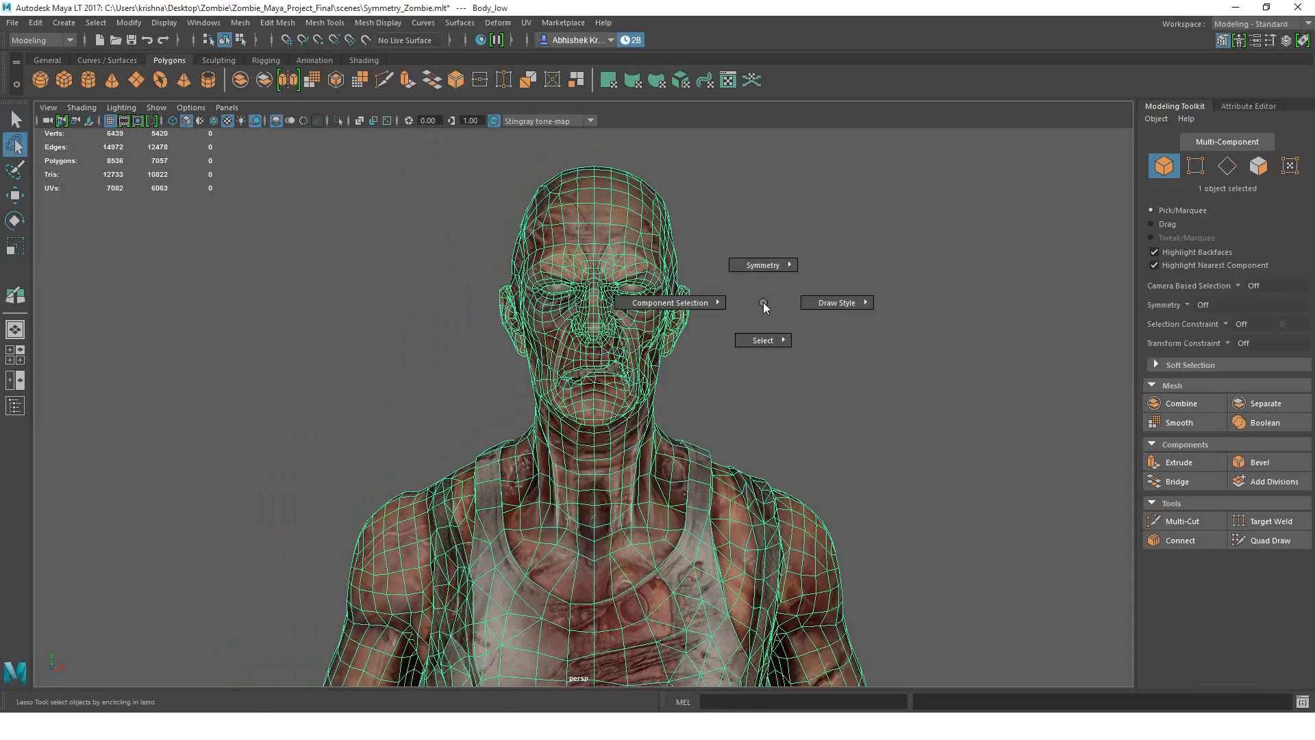
mouse_move(767, 269)
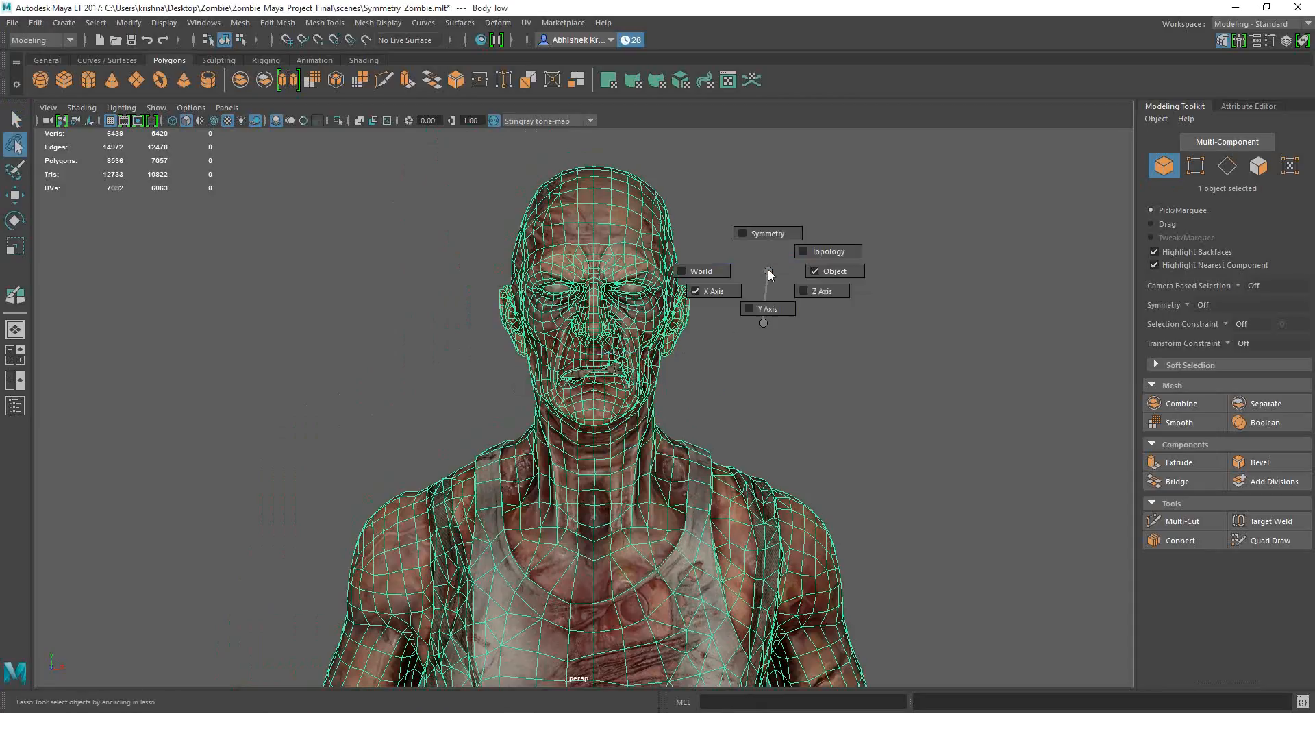
left_click(751, 231)
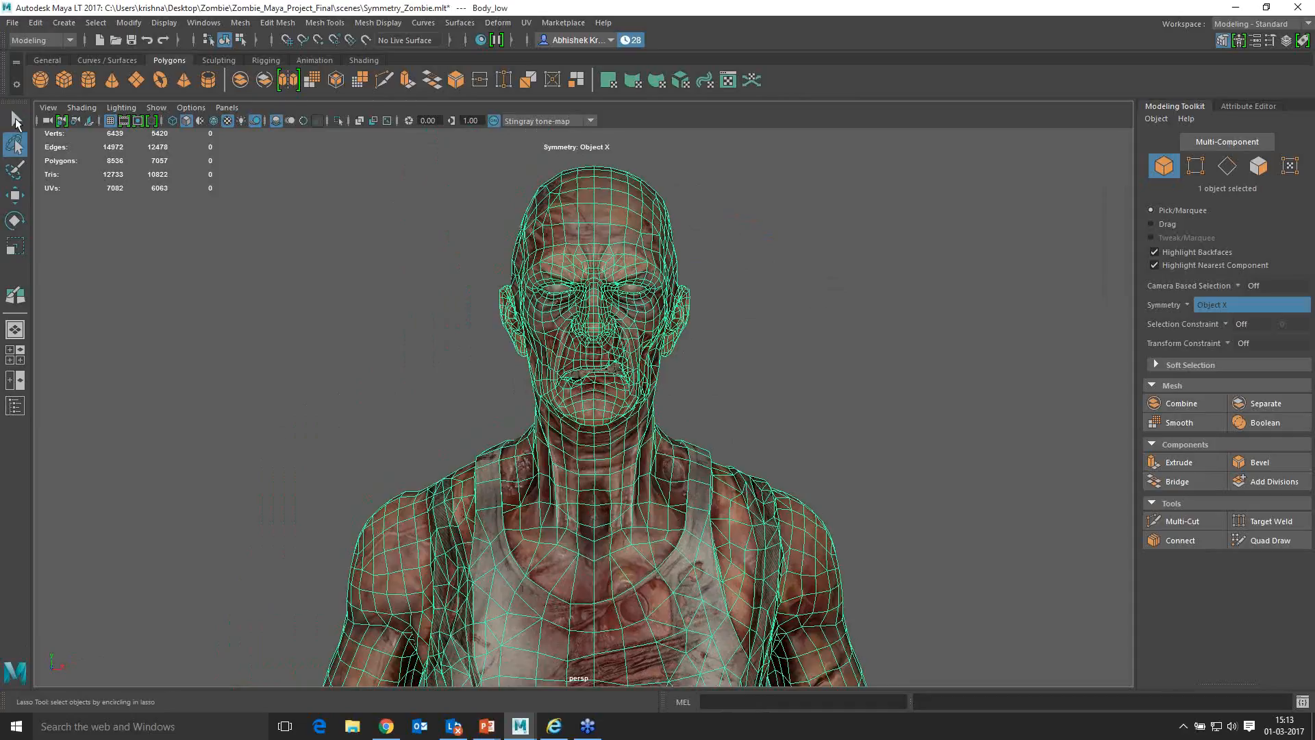
Step: Put the body in vertex mode, select a forehead vertex with the Move tool active, and turn on Soft Select
left_click(16, 122)
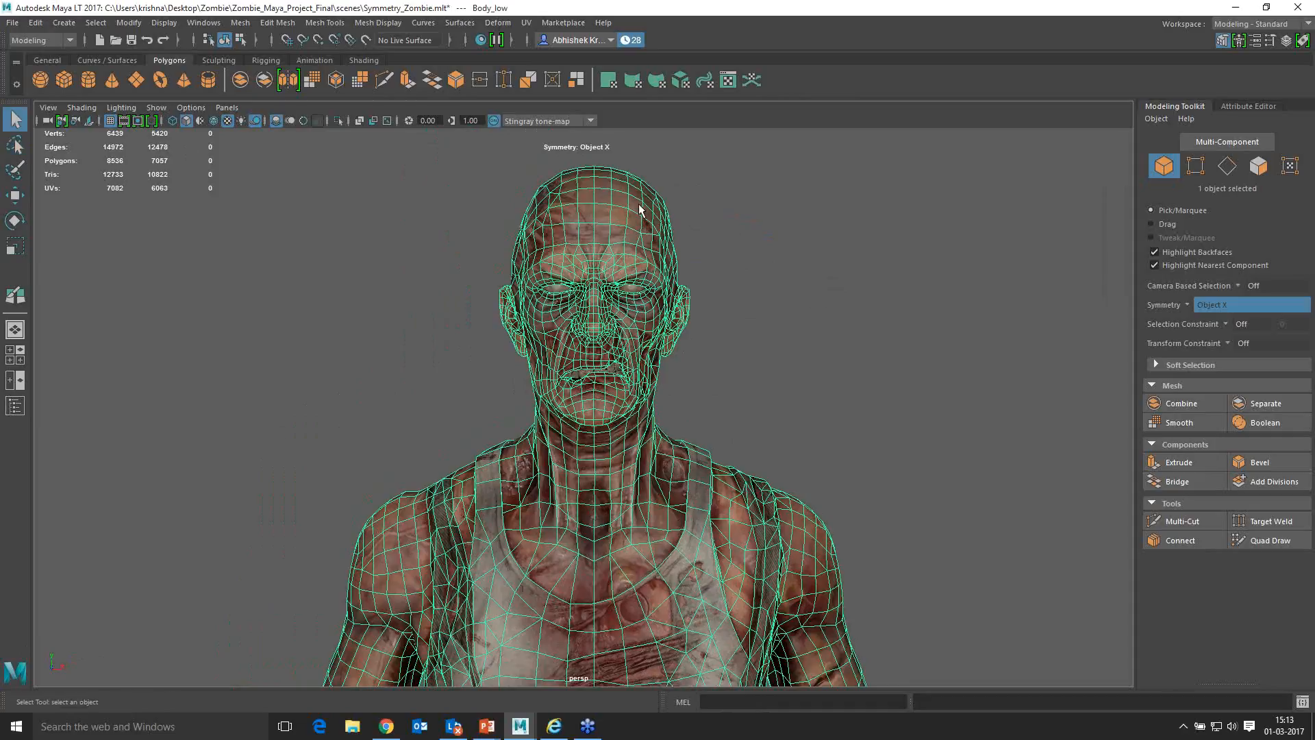
right_click_drag(648, 209, 590, 205)
left_click(647, 211)
key("w")
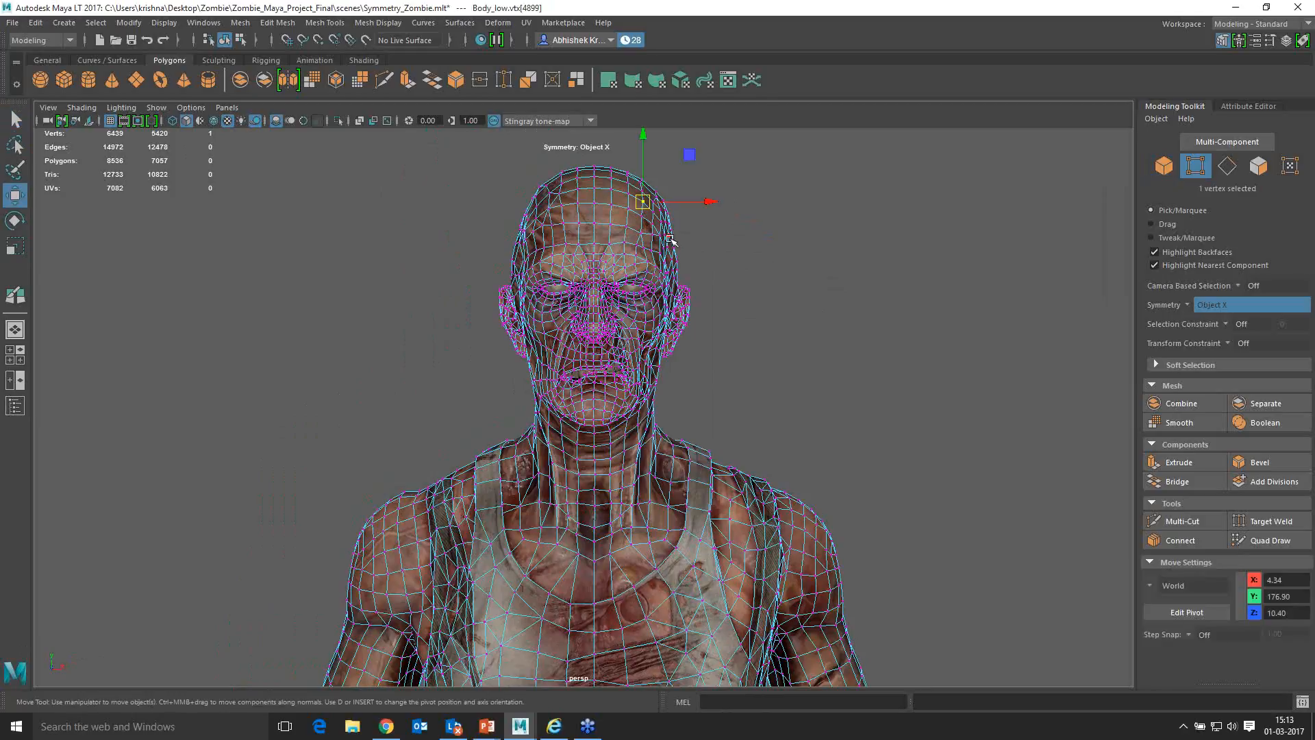
key("b")
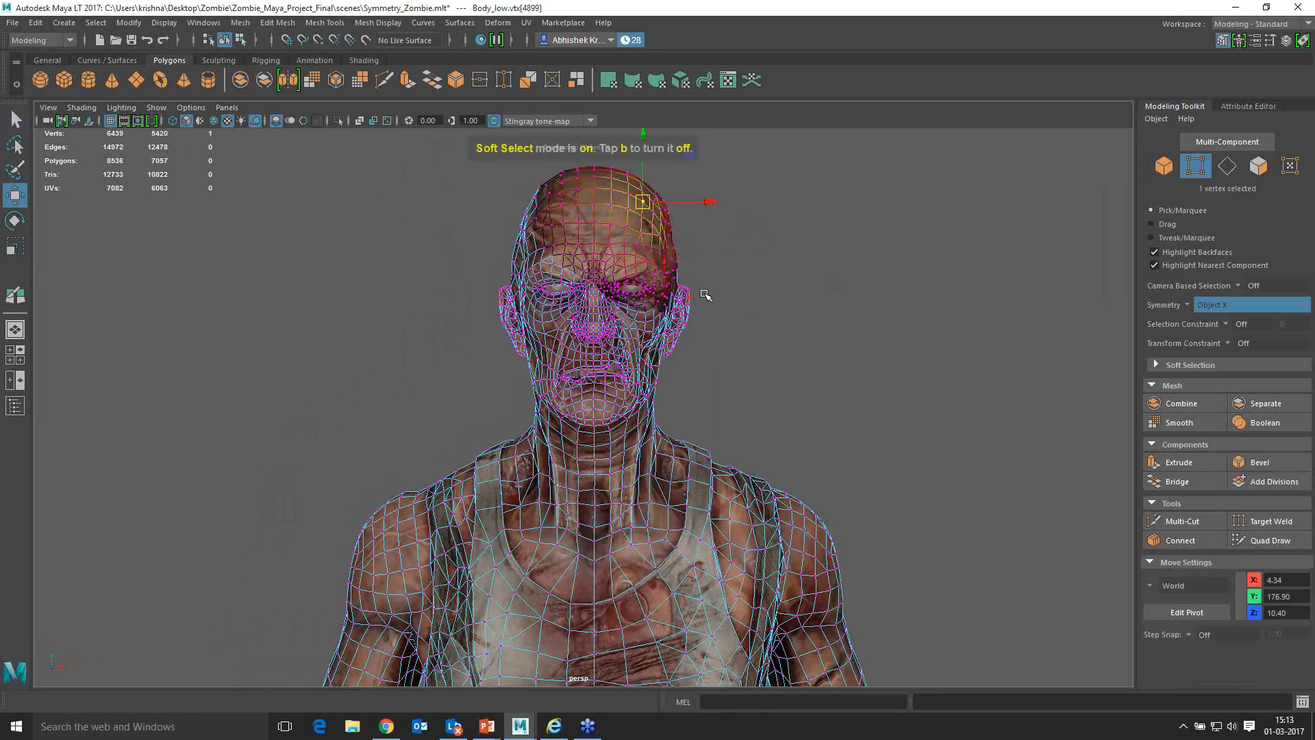
Step: Clear the forehead selection and soft-select a vertex on the zombie's shoulder
left_click(697, 298)
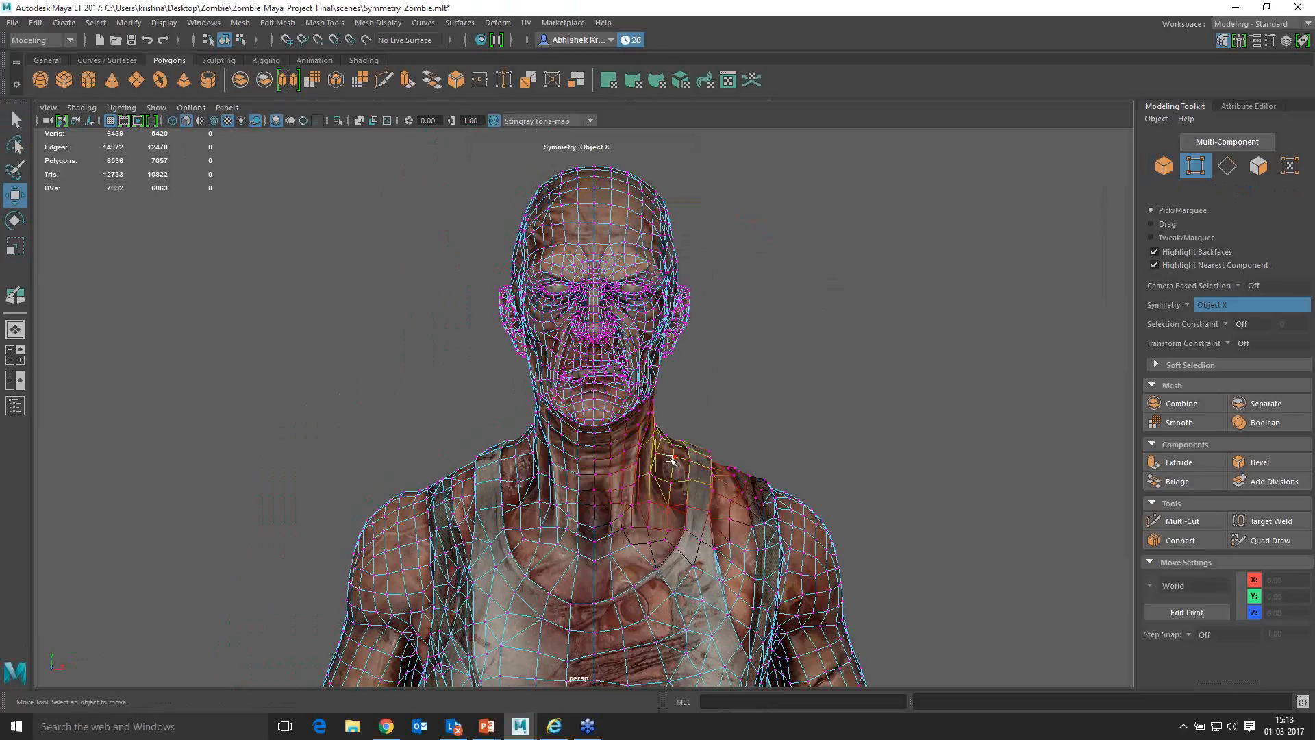
right_click_drag(874, 406, 681, 351, "alt")
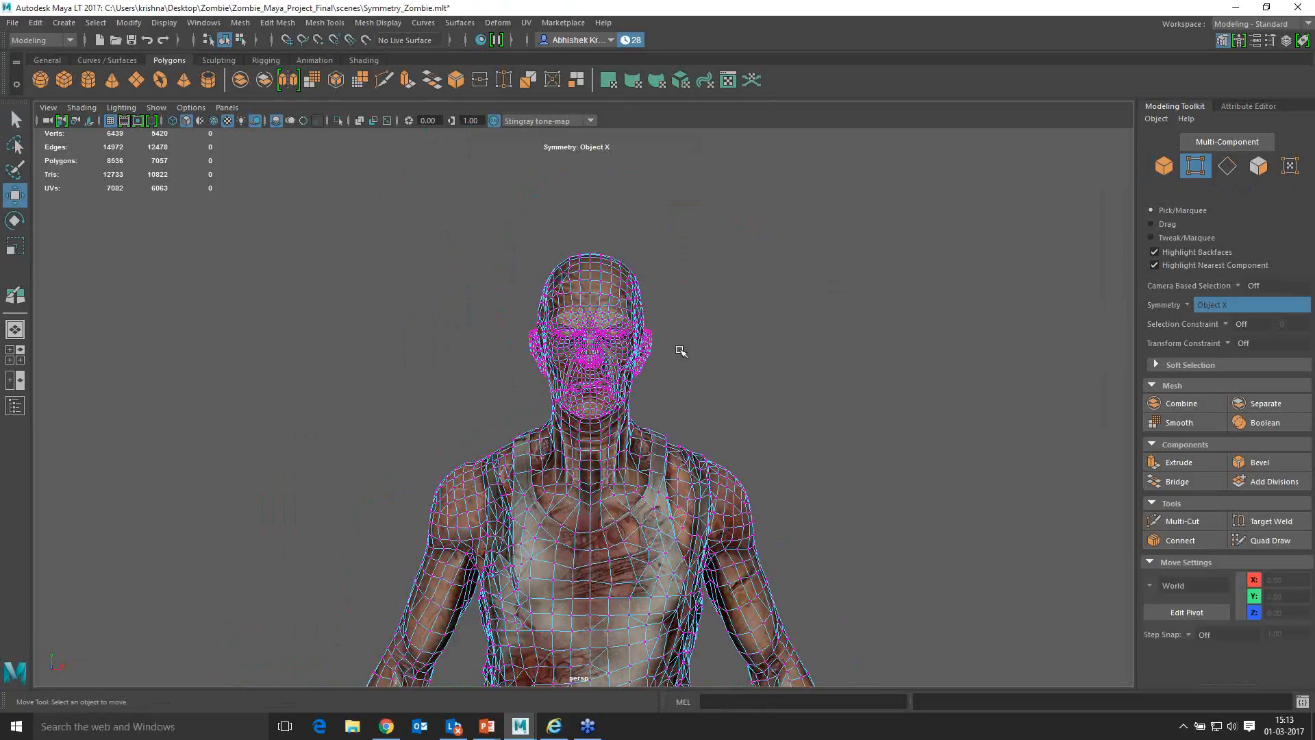
middle_click_drag(740, 426, 735, 261, "alt")
right_click_drag(734, 261, 663, 337, "alt")
left_click(662, 345)
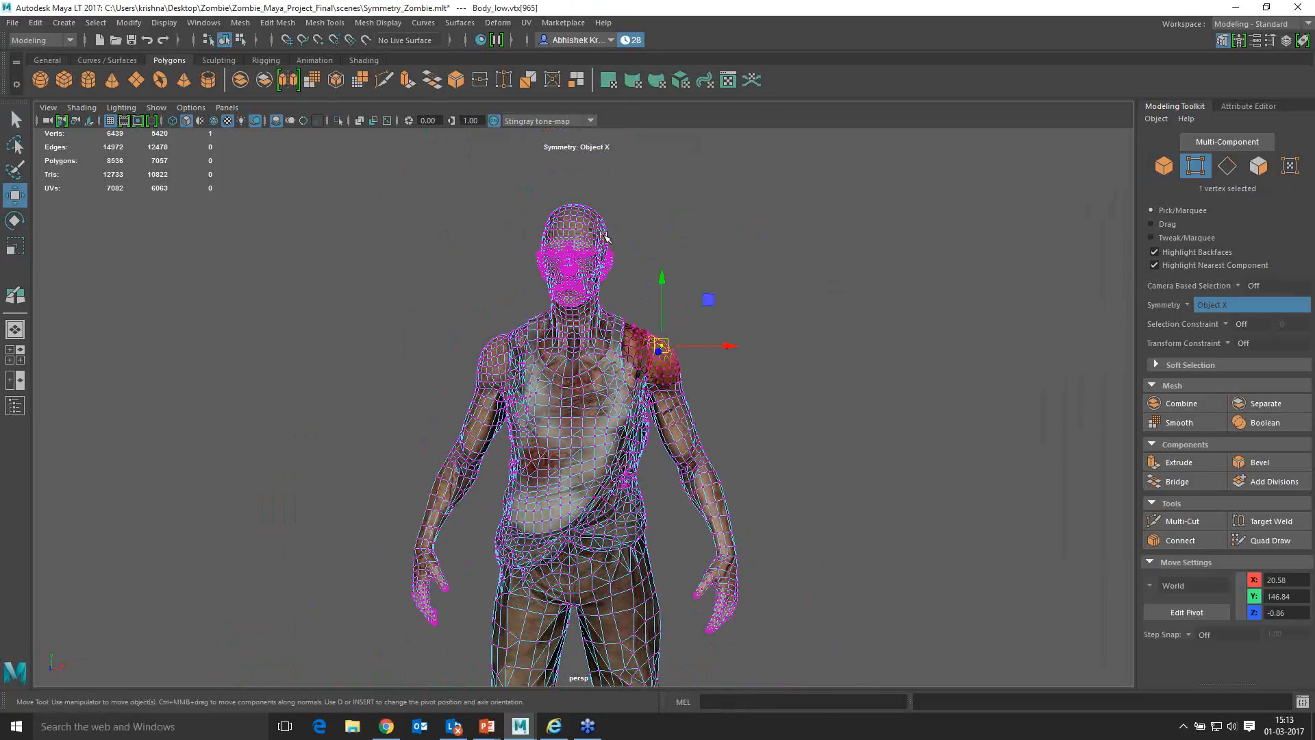
Step: Clear the shoulder selection and soft-select a vertex near the middle of the zombie's chest
left_click(600, 232)
right_click(707, 267)
right_click_drag(708, 266, 709, 204)
right_click_drag(742, 275, 738, 198)
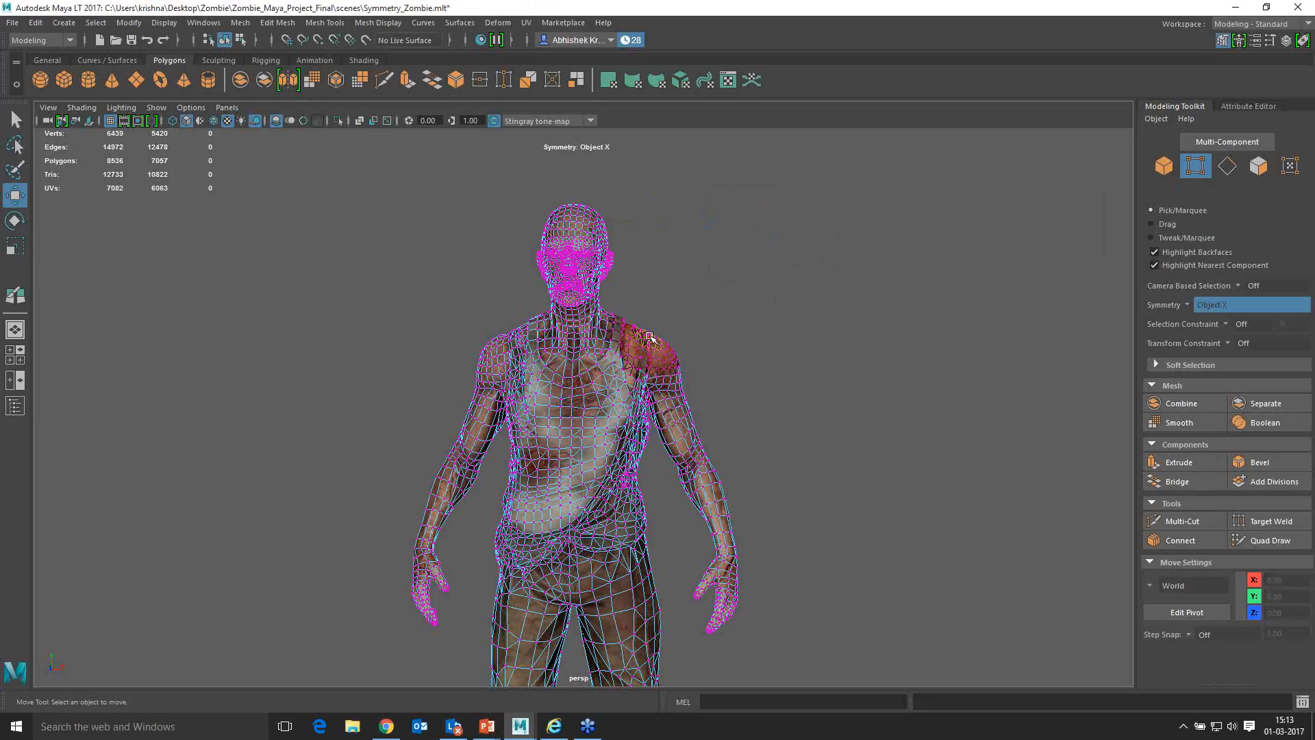
left_click(618, 343)
left_click(587, 407)
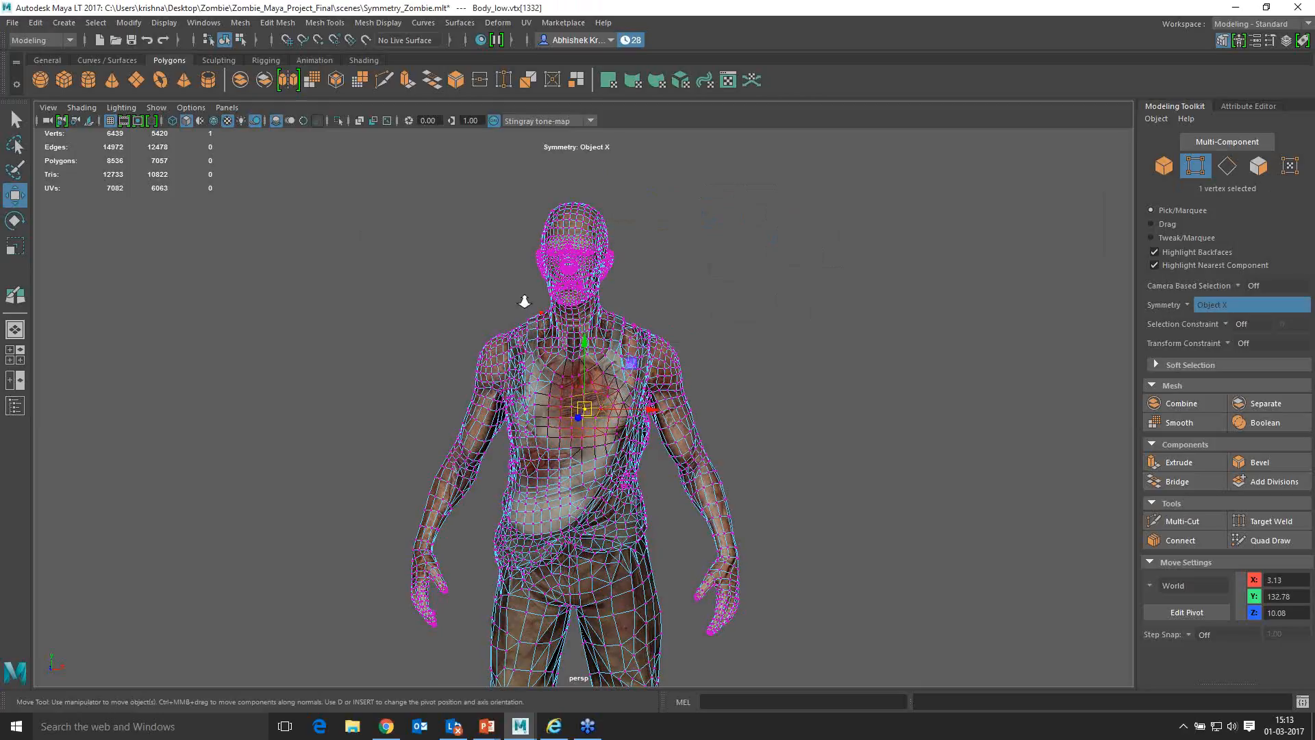
Step: Soft-select a vertex on the zombie's cheek, between the mouth and the ear
scroll(525, 301, "up", 2)
left_click_drag(524, 301, 545, 373, "alt")
left_click_drag(607, 220, 688, 302)
left_click_drag(711, 349, 719, 382, "alt")
left_click(721, 384)
left_click_drag(782, 424, 776, 414, "alt")
scroll(690, 384, "up", 1)
middle_click_drag(690, 384, 691, 467, "alt")
left_click(499, 446)
left_click(622, 334)
right_click_drag(541, 287, 635, 350, "alt")
middle_click_drag(635, 350, 730, 445, "alt")
left_click_drag(730, 445, 707, 474, "alt")
right_click_drag(706, 475, 769, 469, "alt")
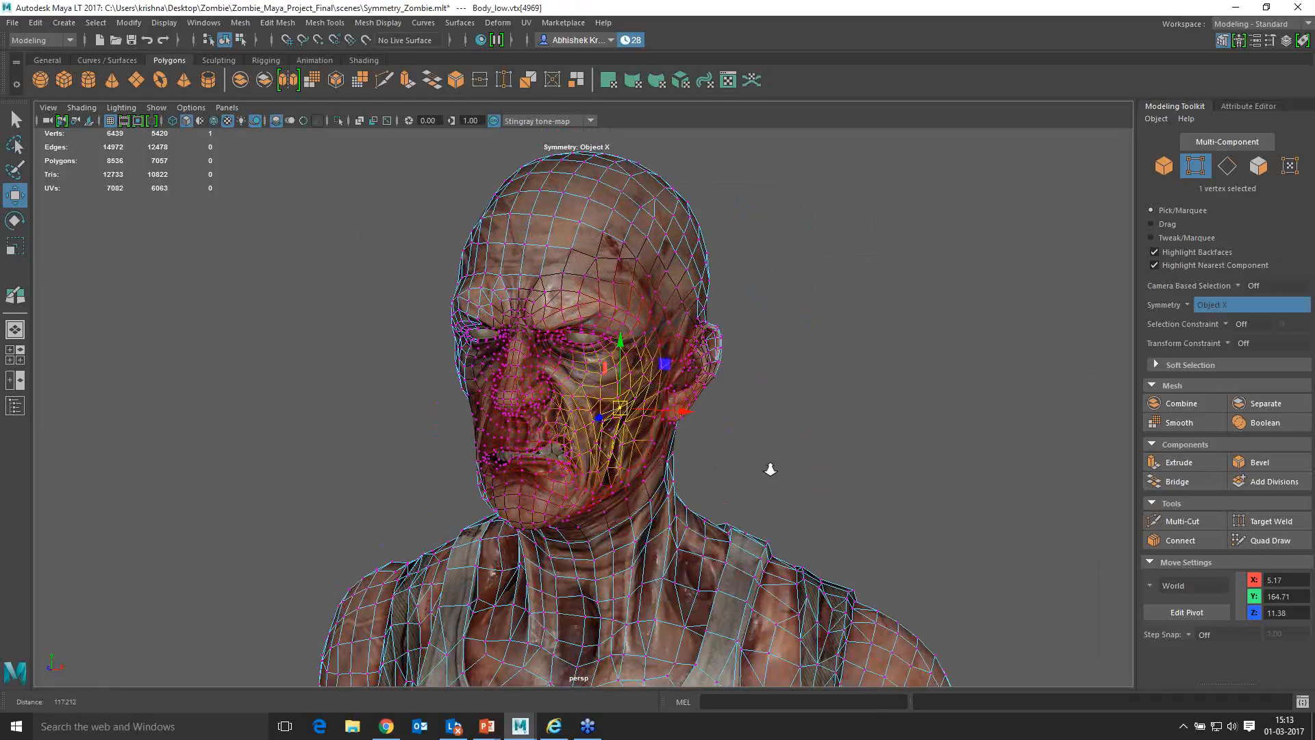
middle_click_drag(770, 470, 778, 475, "alt")
right_click_drag(778, 471, 731, 288, "alt")
Step: Return the zombie body from vertex mode to object mode with the whole mesh selected
right_click_drag(654, 320, 705, 189)
left_click_drag(708, 290, 704, 206)
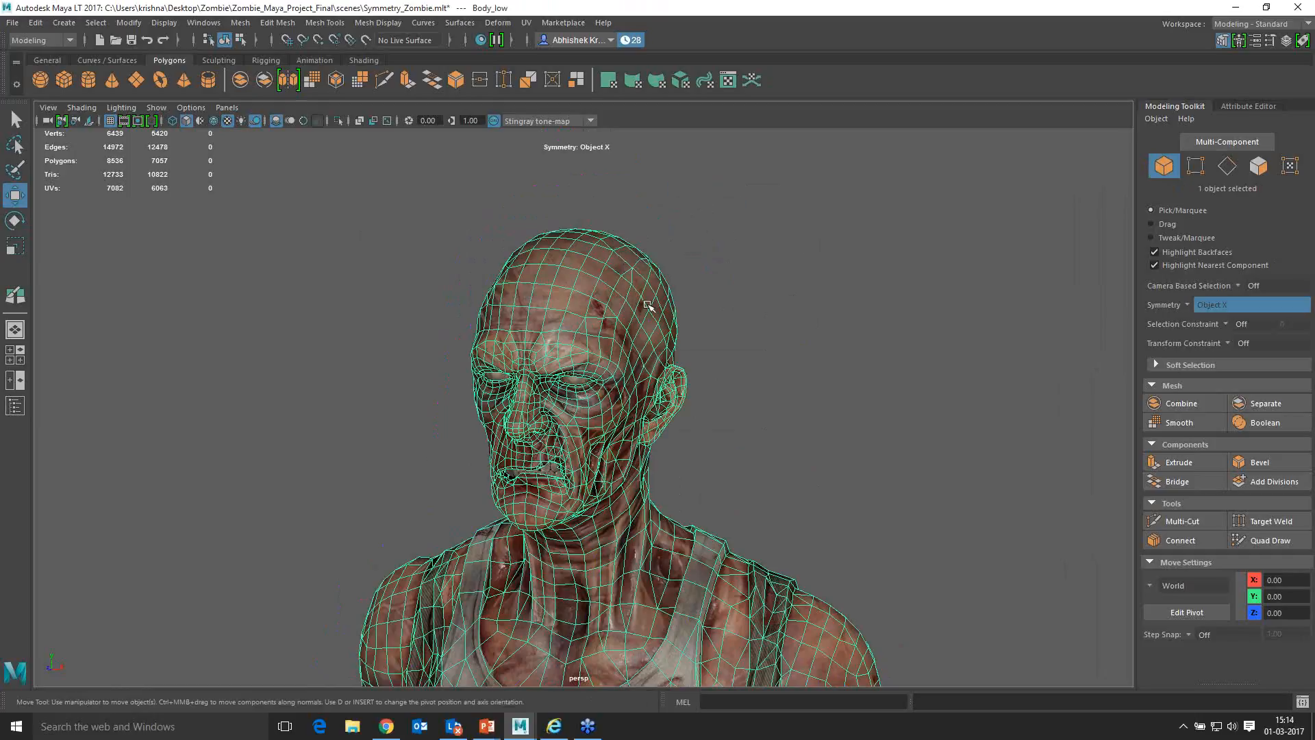
left_click_drag(654, 309, 660, 311, "alt")
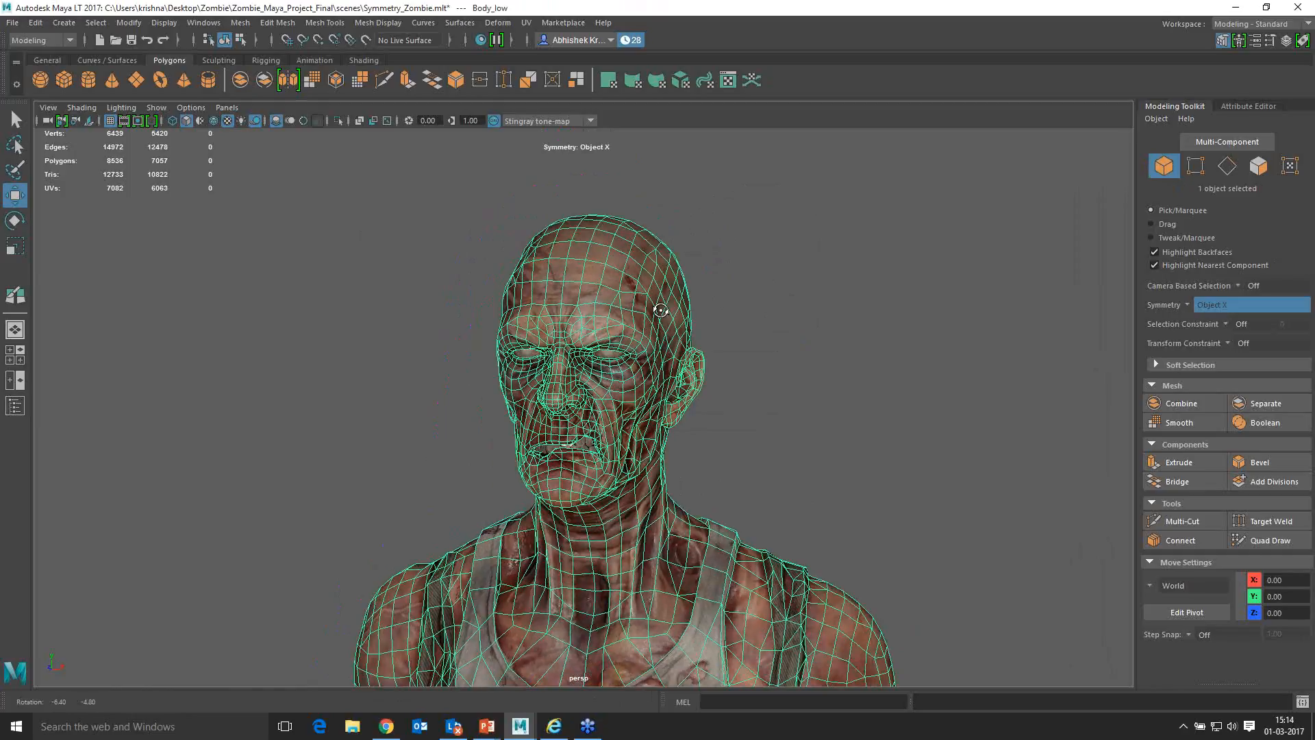
middle_click_drag(660, 310, 660, 302, "alt")
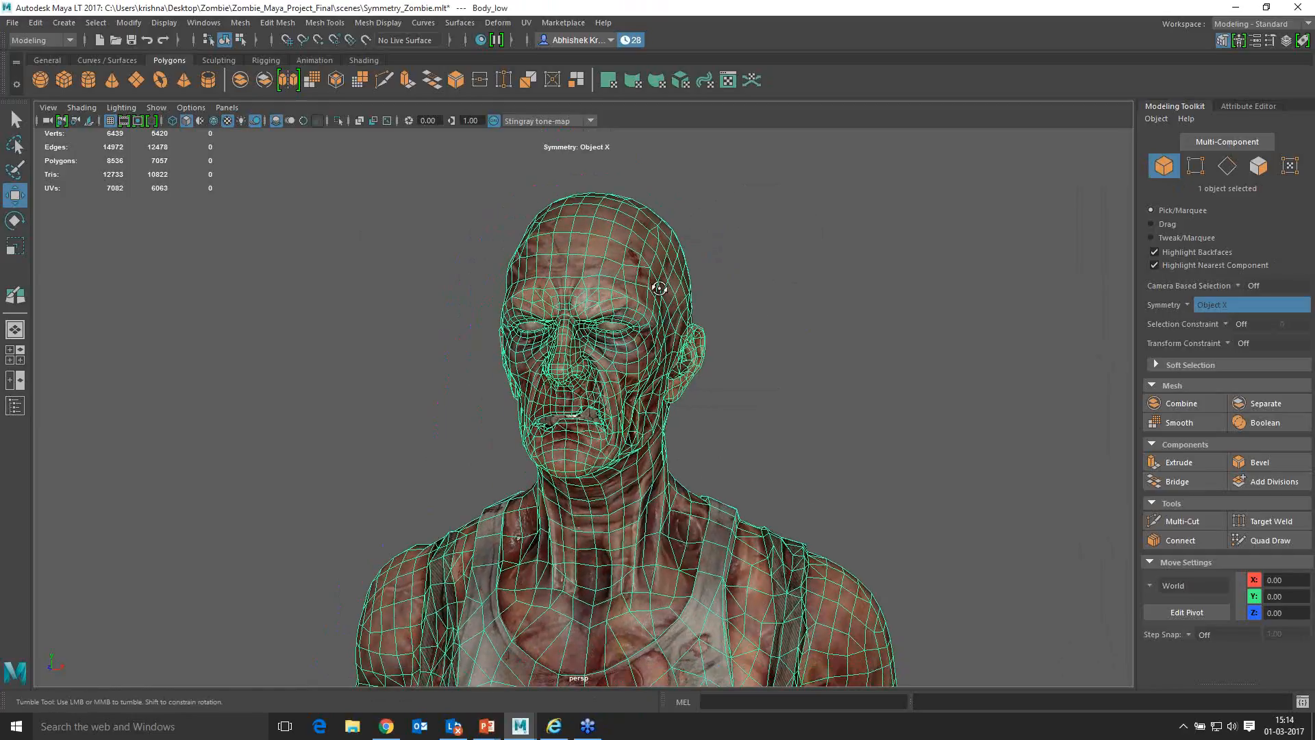
Step: Switch the zombie body to face mode and try selecting a face near the neck
right_click_drag(668, 275, 625, 277)
left_click(674, 276)
left_click_drag(682, 338, 690, 295, "alt")
right_click_drag(690, 295, 690, 334)
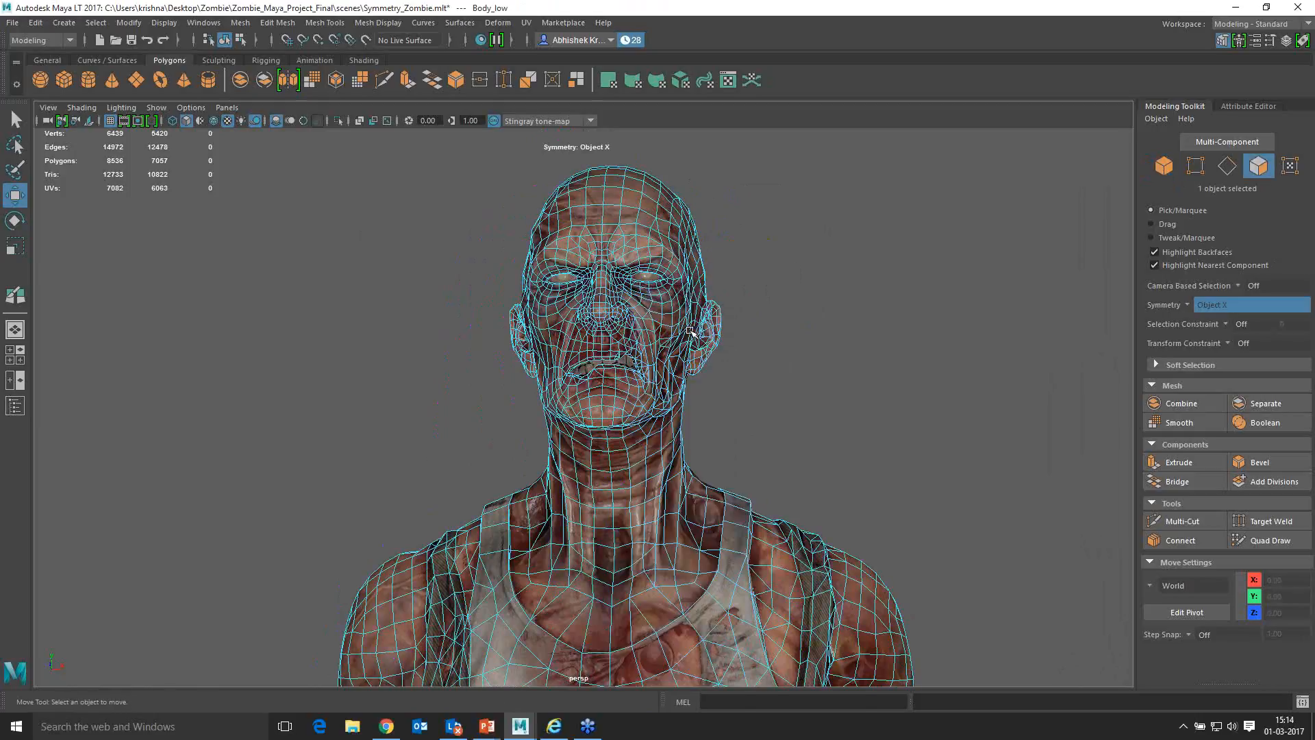
scroll(580, 431, "down", 5)
scroll(581, 432, "up", 5)
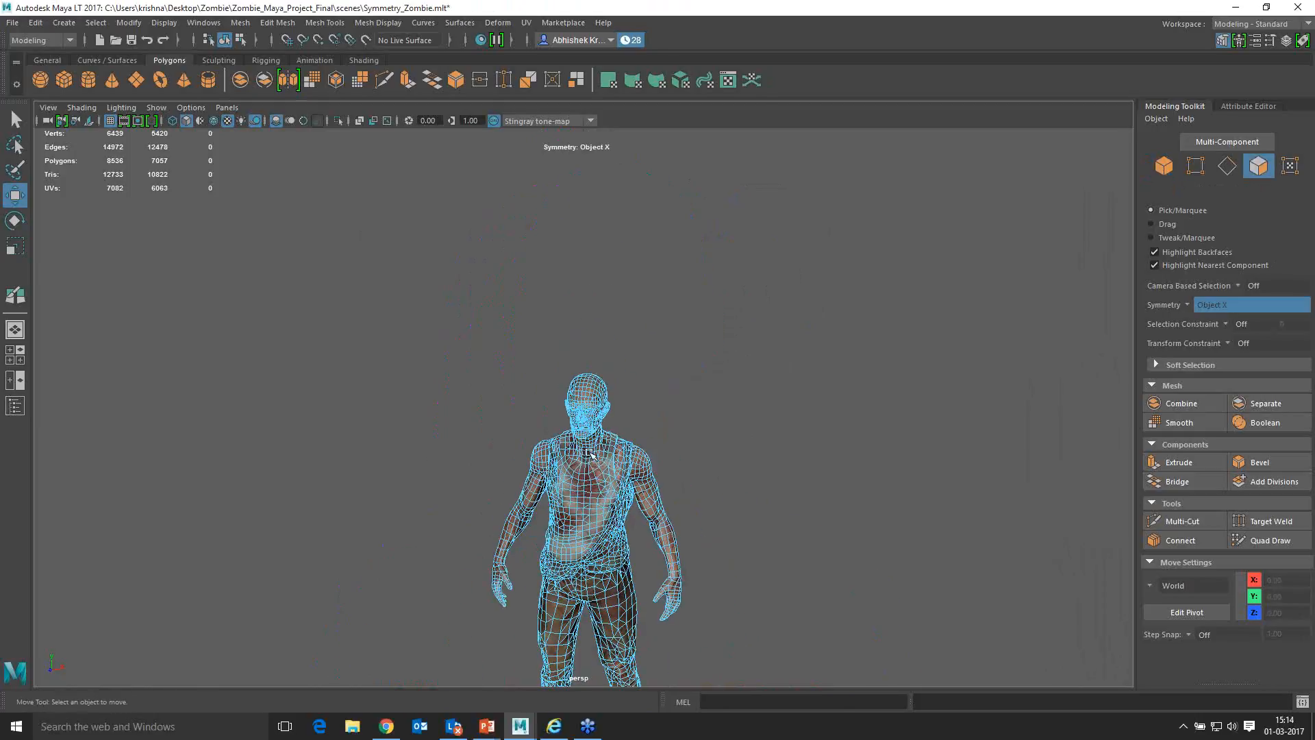
left_click(584, 408)
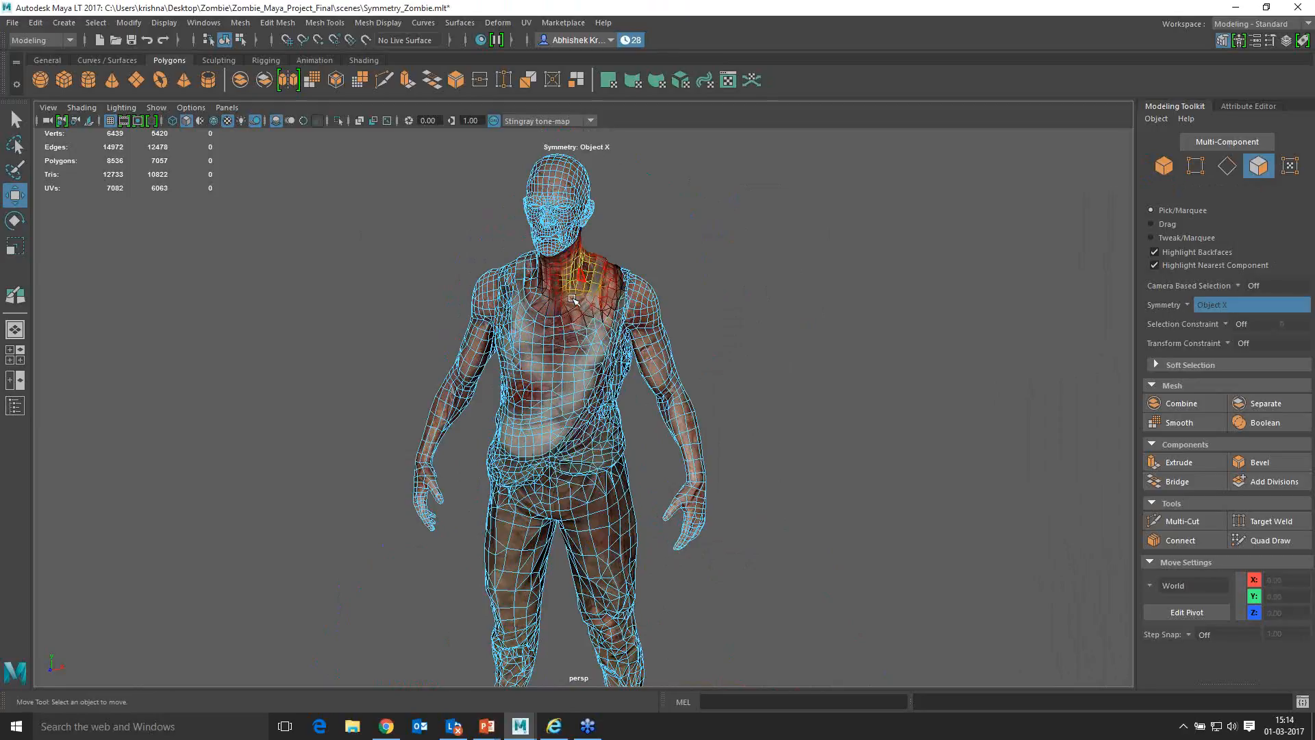
left_click_drag(550, 378, 686, 525, "alt")
scroll(623, 442, "up", 2)
scroll(623, 441, "up", 2)
Step: Switch the zombie body to vertex mode and soft-select a vertex on the outer shoulder
right_click_drag(716, 348, 649, 347)
left_click(733, 422)
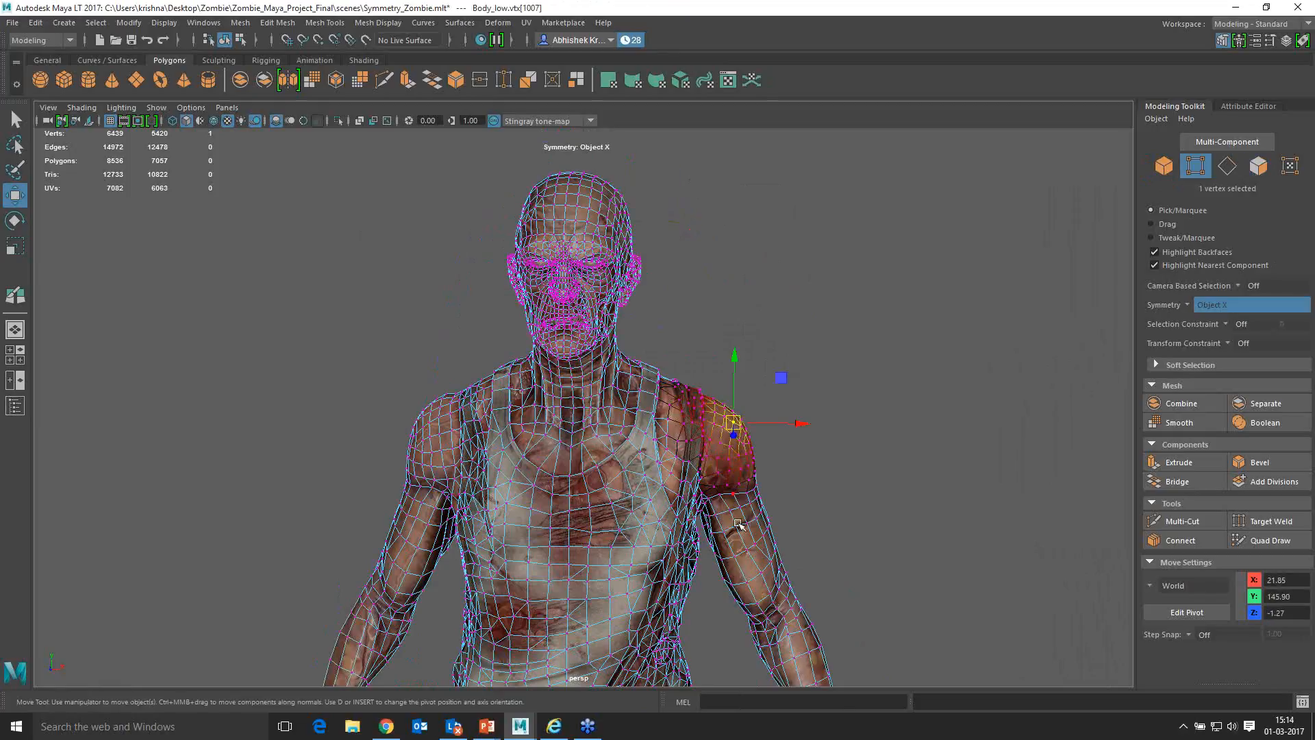
right_click_drag(739, 522, 737, 523, "alt")
middle_click_drag(737, 523, 626, 364, "alt")
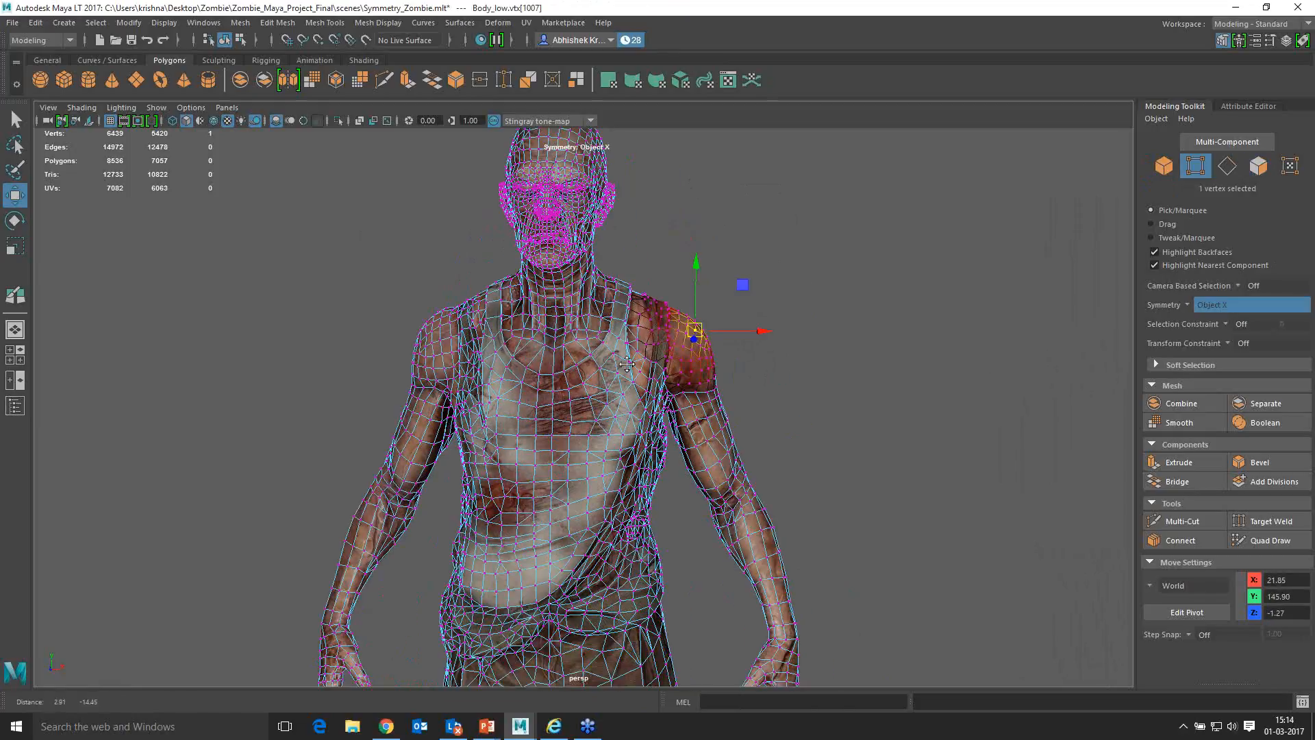
left_click_drag(627, 363, 612, 378, "alt")
key("ctrl+z")
right_click_drag(582, 317, 578, 317, "alt")
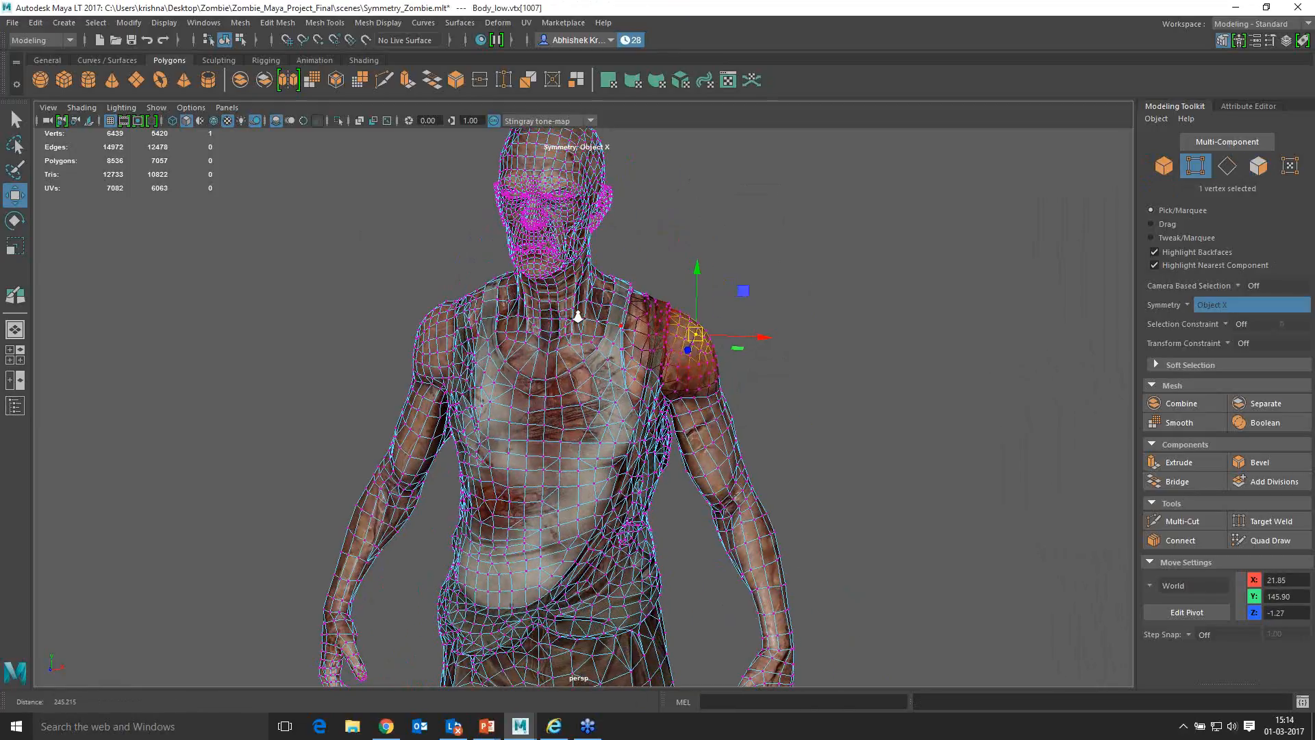
middle_click_drag(578, 317, 647, 452, "alt")
left_click_drag(648, 452, 620, 432, "alt")
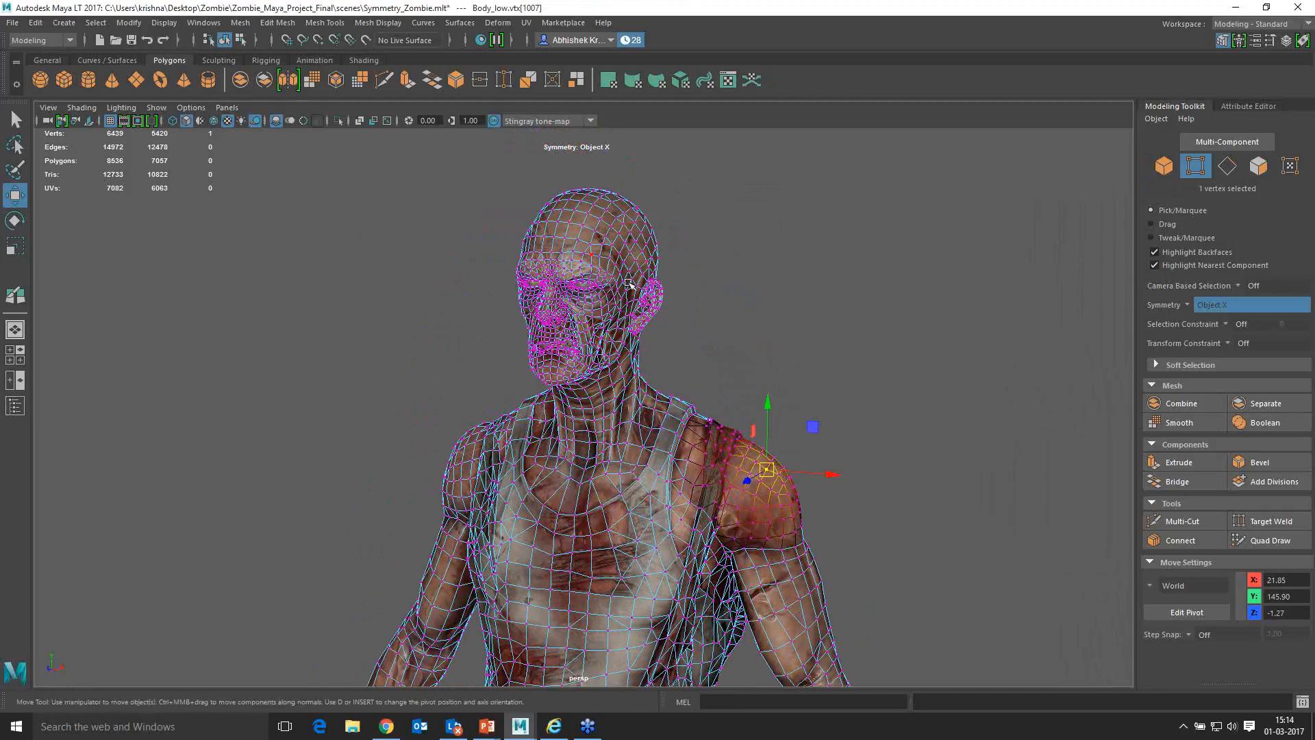
right_click_drag(711, 323, 694, 316, "alt")
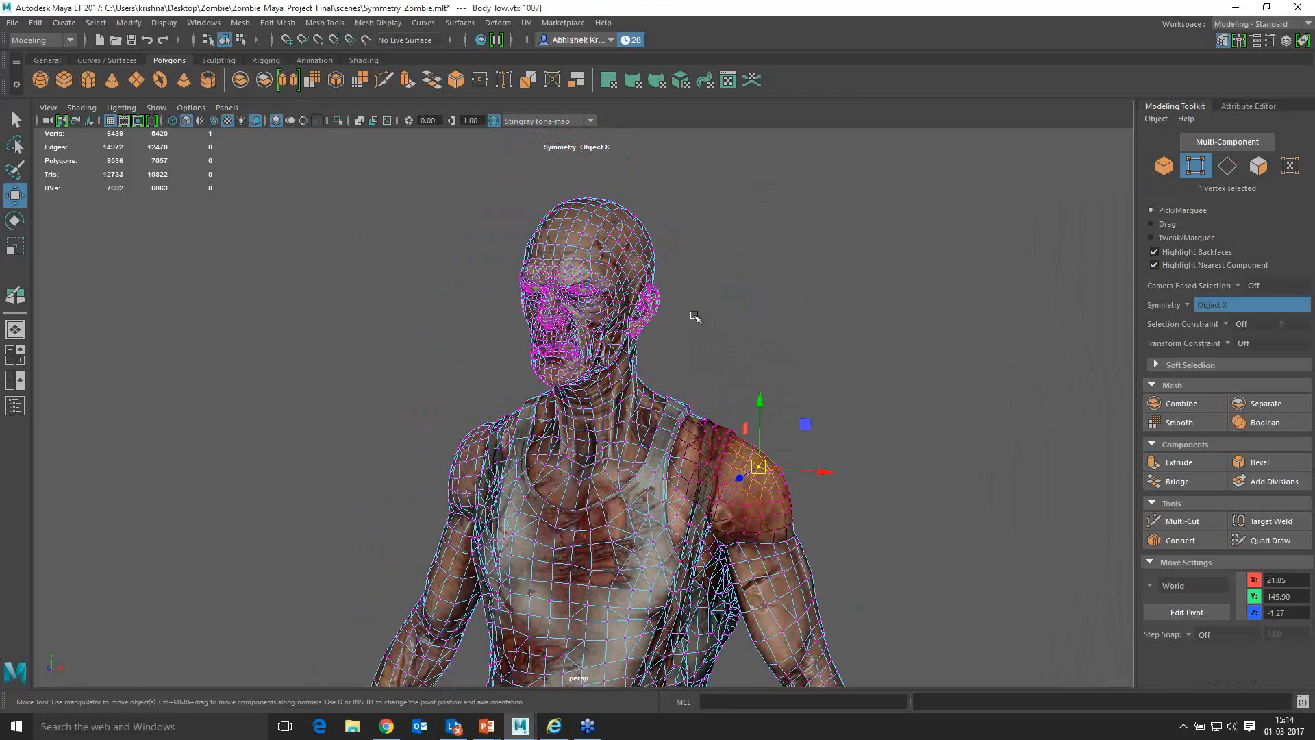
middle_click_drag(694, 315, 671, 285, "alt")
Step: Start a new scene without saving the changes and reopen Symmetry_Zombie.mlt
key("ctrl+n")
left_click(670, 371)
key("ctrl+o")
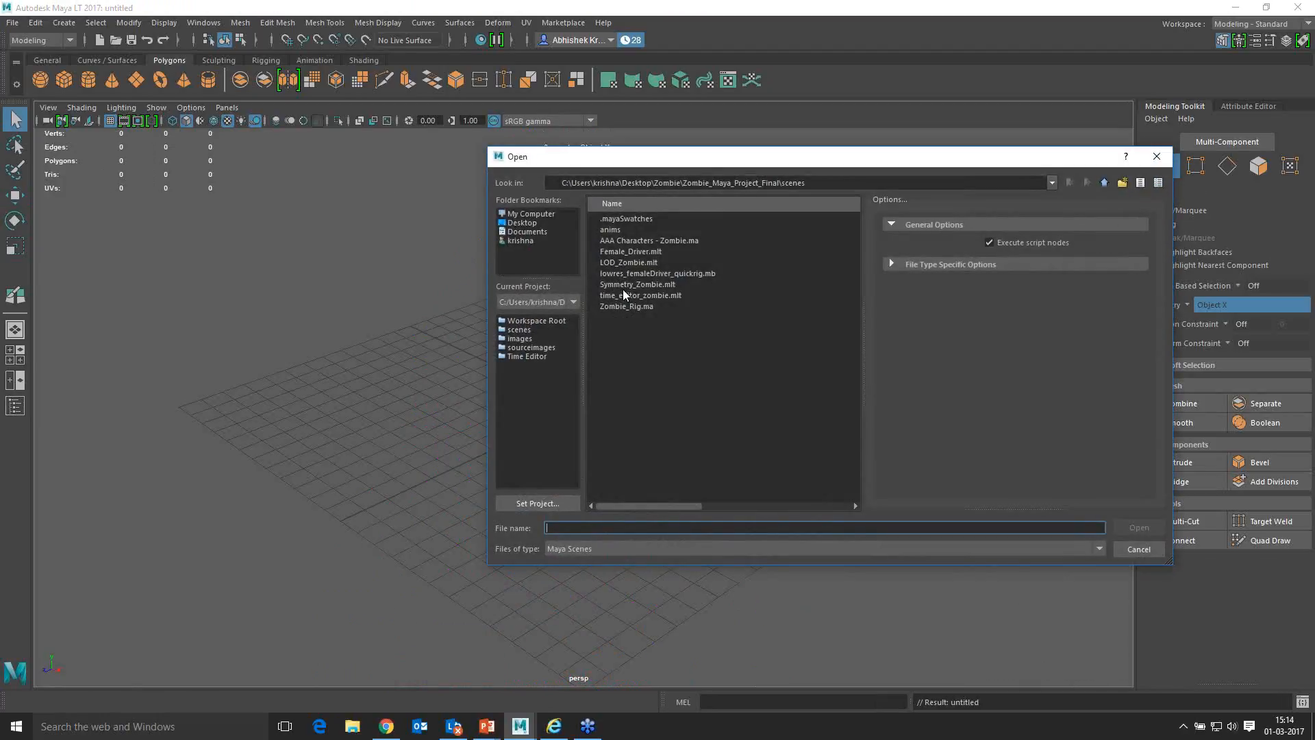
double_click(618, 286)
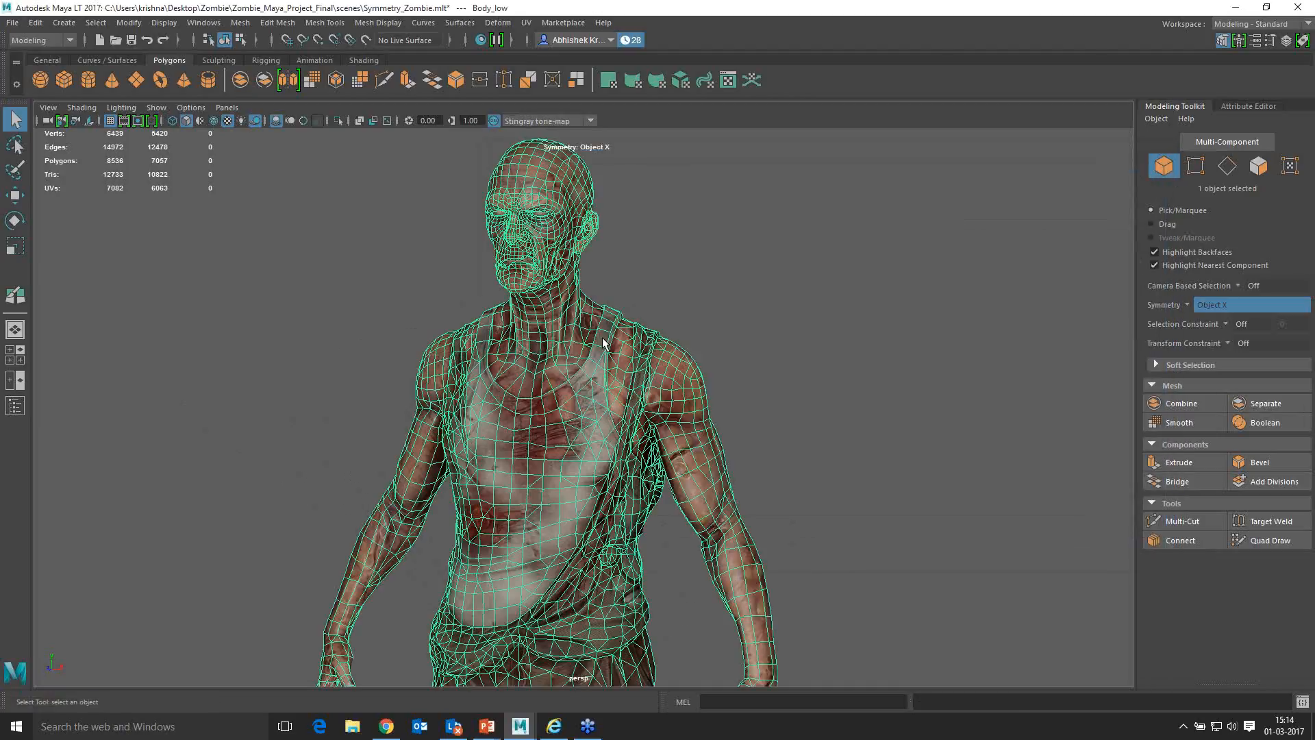
Step: Put the zombie body in vertex mode and soft-select a vertex between the neck and the shoulder
left_click_drag(603, 342, 641, 446, "alt")
key("F9")
left_click(639, 302)
left_click(641, 446)
scroll(811, 487, "down", 1)
scroll(811, 487, "down", 2)
middle_click_drag(675, 422, 678, 364, "alt")
Step: Return the zombie body to object mode and toggle the Object X symmetry off and back on
right_click(645, 248)
right_click(702, 230)
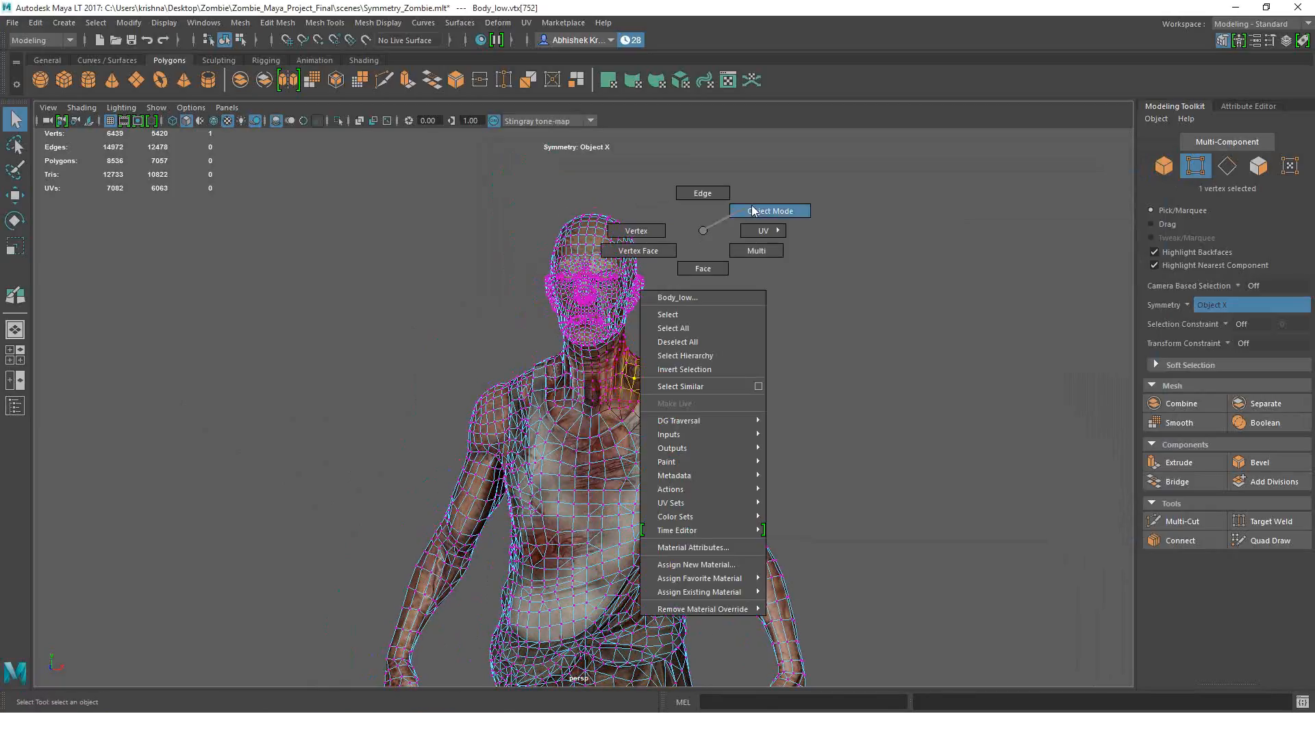
left_click(692, 210)
right_click(692, 212)
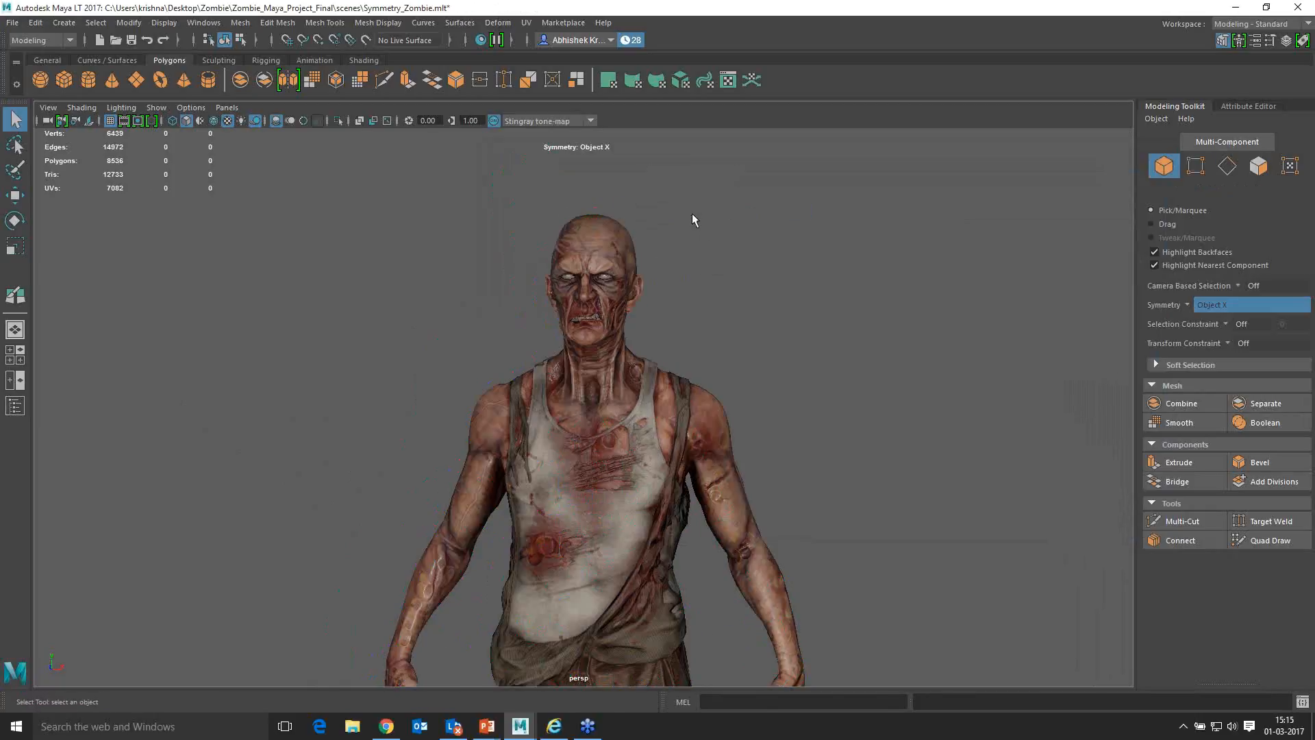
right_click(692, 182)
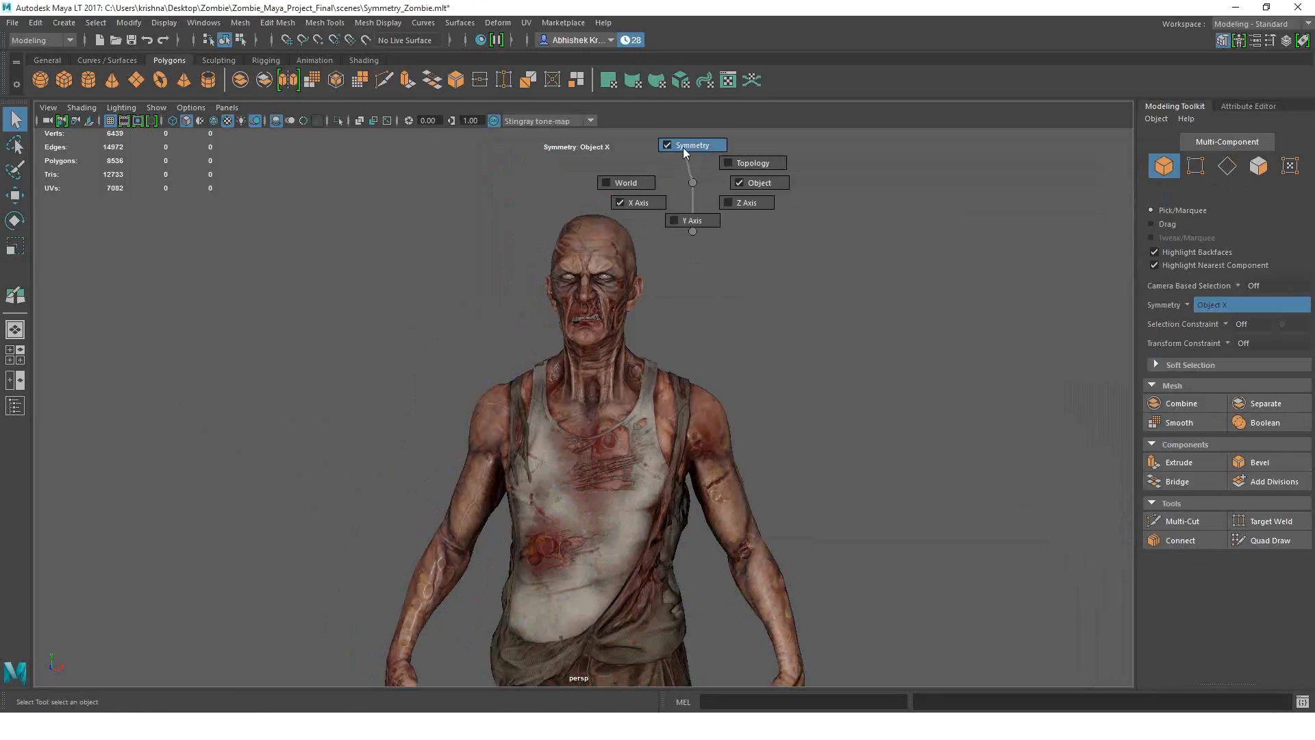
left_click(684, 151)
right_click_drag(722, 274, 713, 157)
Step: Select the zombie body, switch it to vertex mode and soft-select a vertex on the upper chest
left_click(607, 253)
right_click_drag(603, 376, 551, 368)
left_click(667, 476)
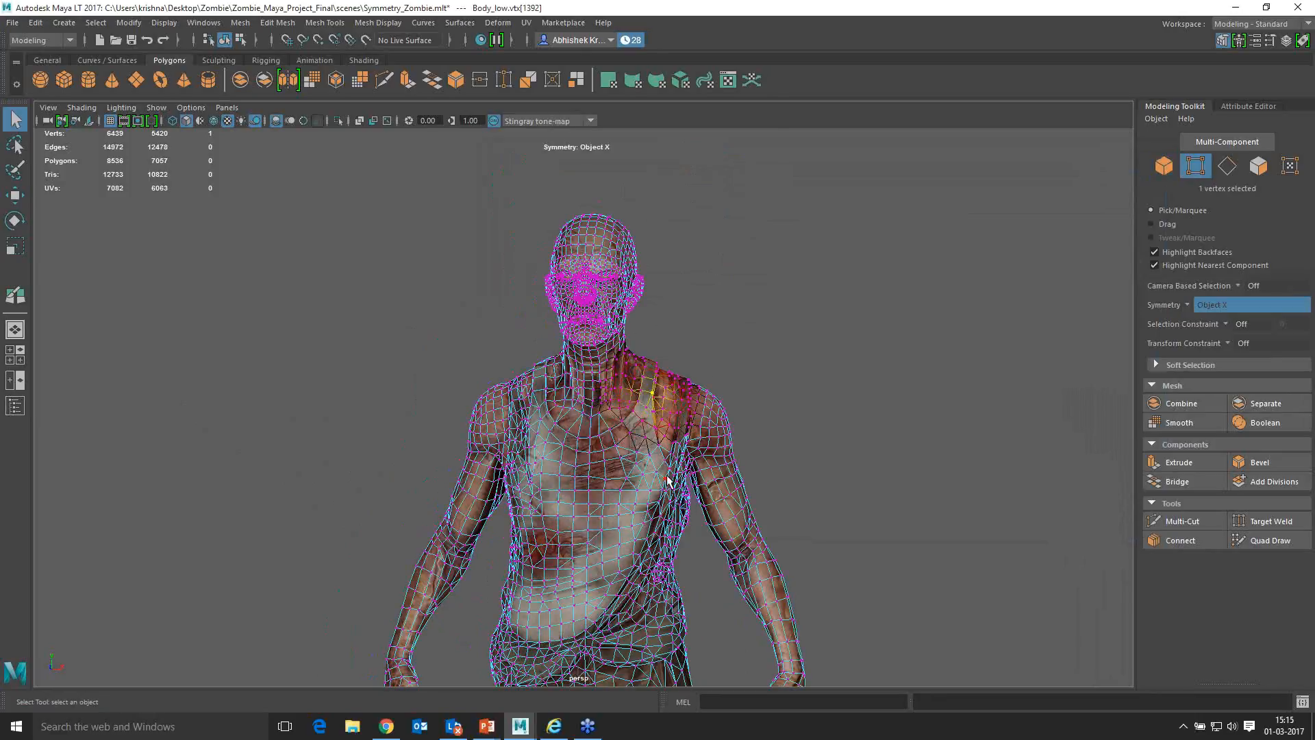
left_click(669, 478)
right_click_drag(833, 493, 754, 404, "alt")
middle_click_drag(753, 404, 725, 315, "alt")
Step: Try moving a soft-selected vertex on the outer shoulder outward along X, and undo the move
left_click(670, 310)
key("w")
left_click_drag(672, 310, 734, 303)
key("ctrl+z")
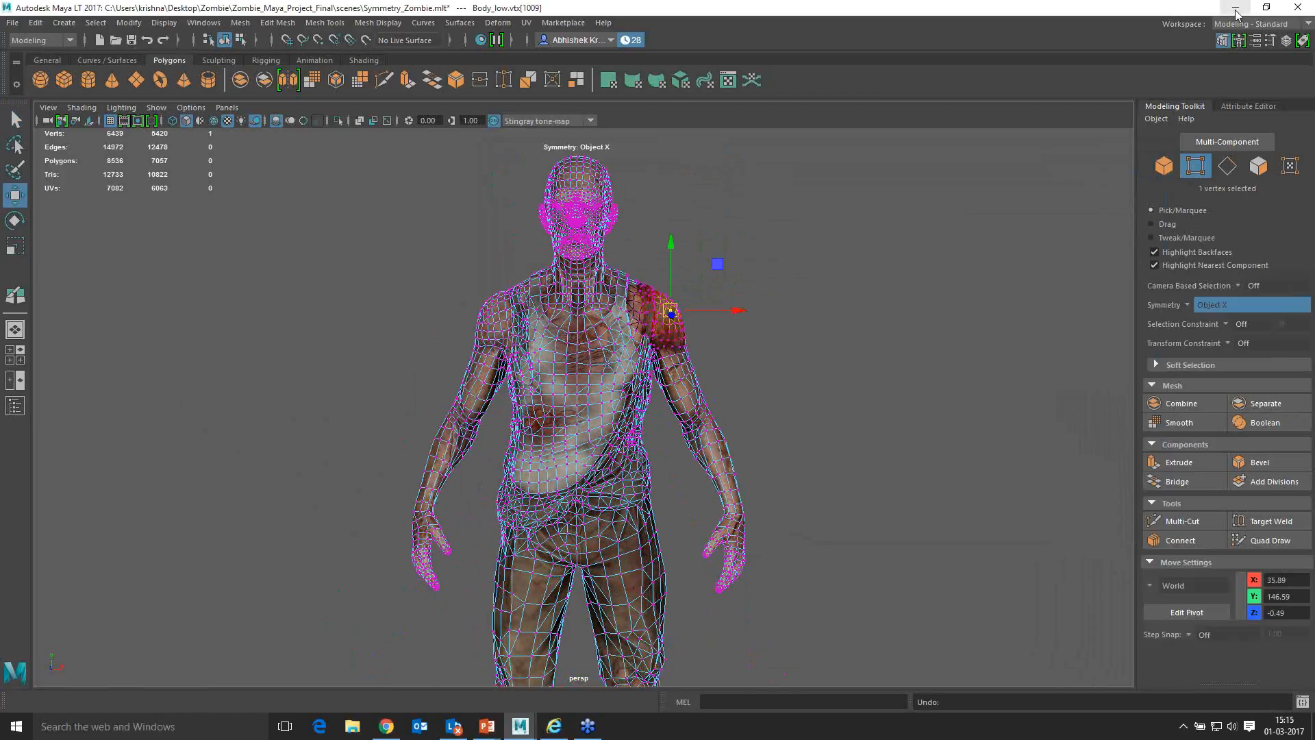
Step: Close Maya LT without saving the zombie scene and switch to its relaunched window
left_click(1295, 10)
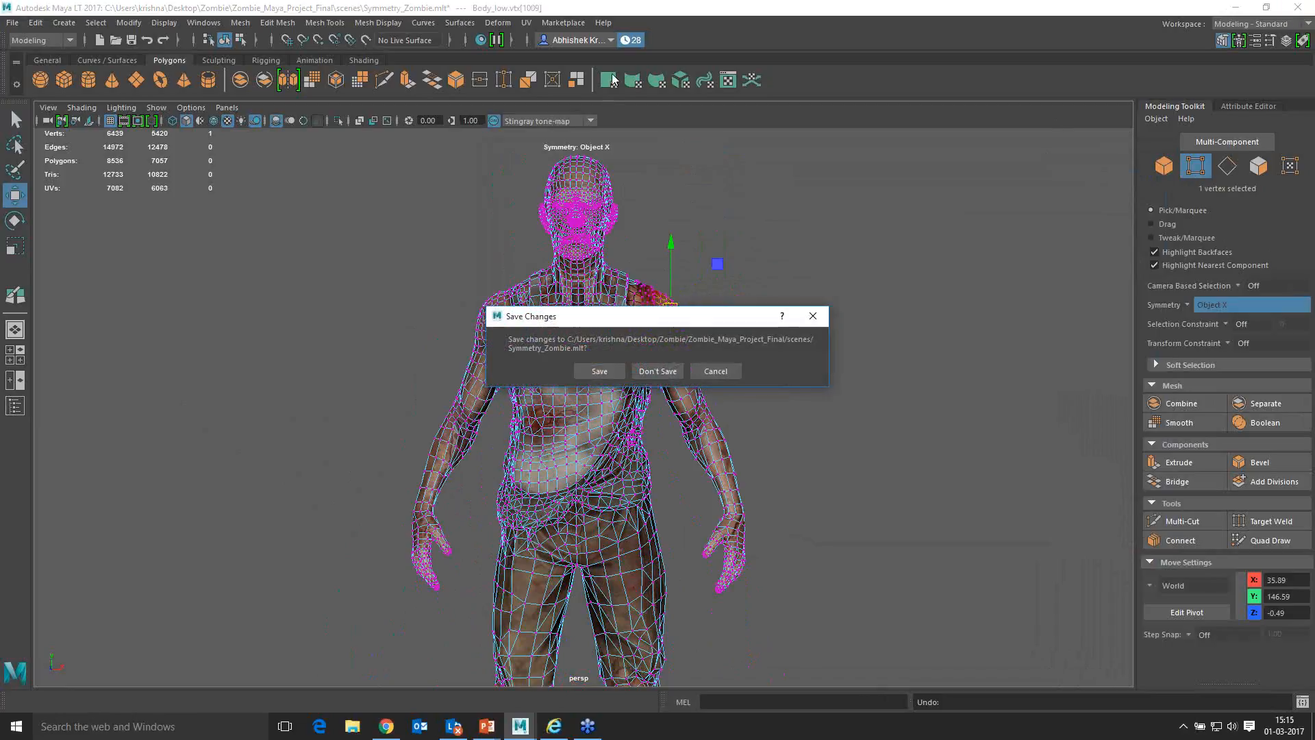
left_click(657, 370)
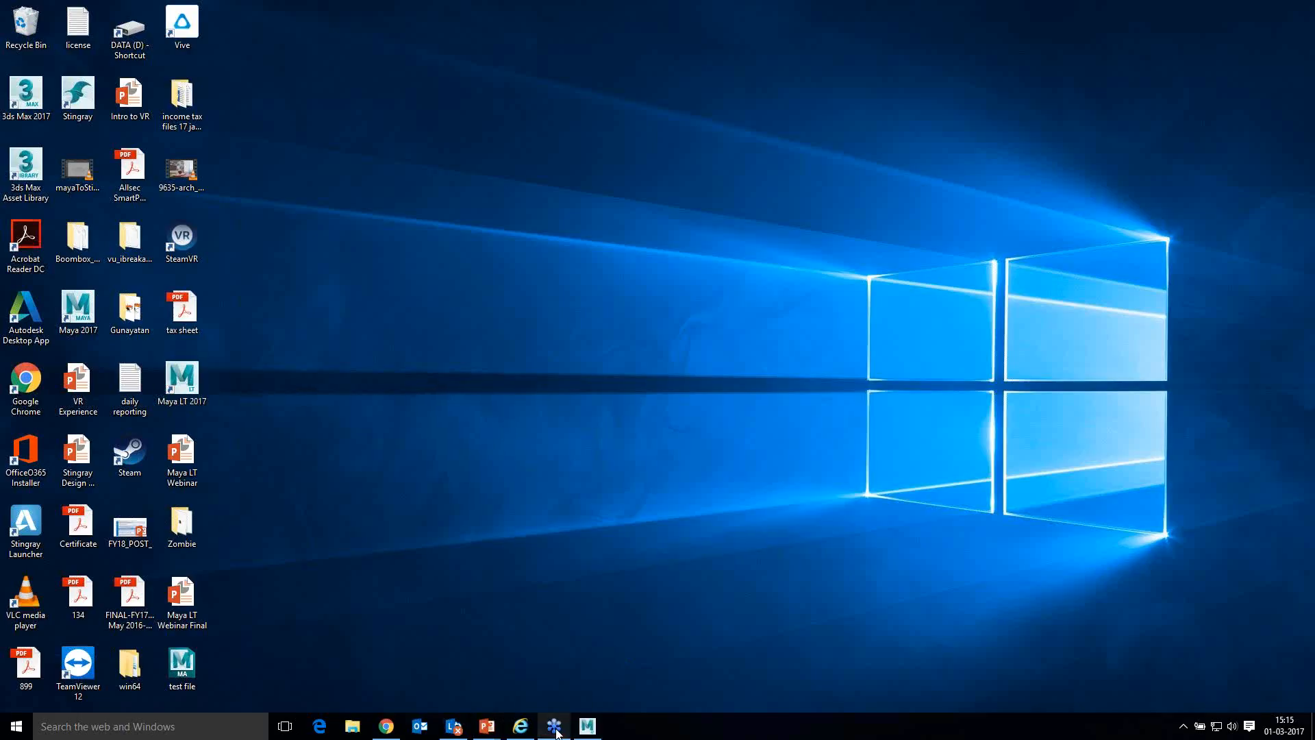
left_click(576, 731)
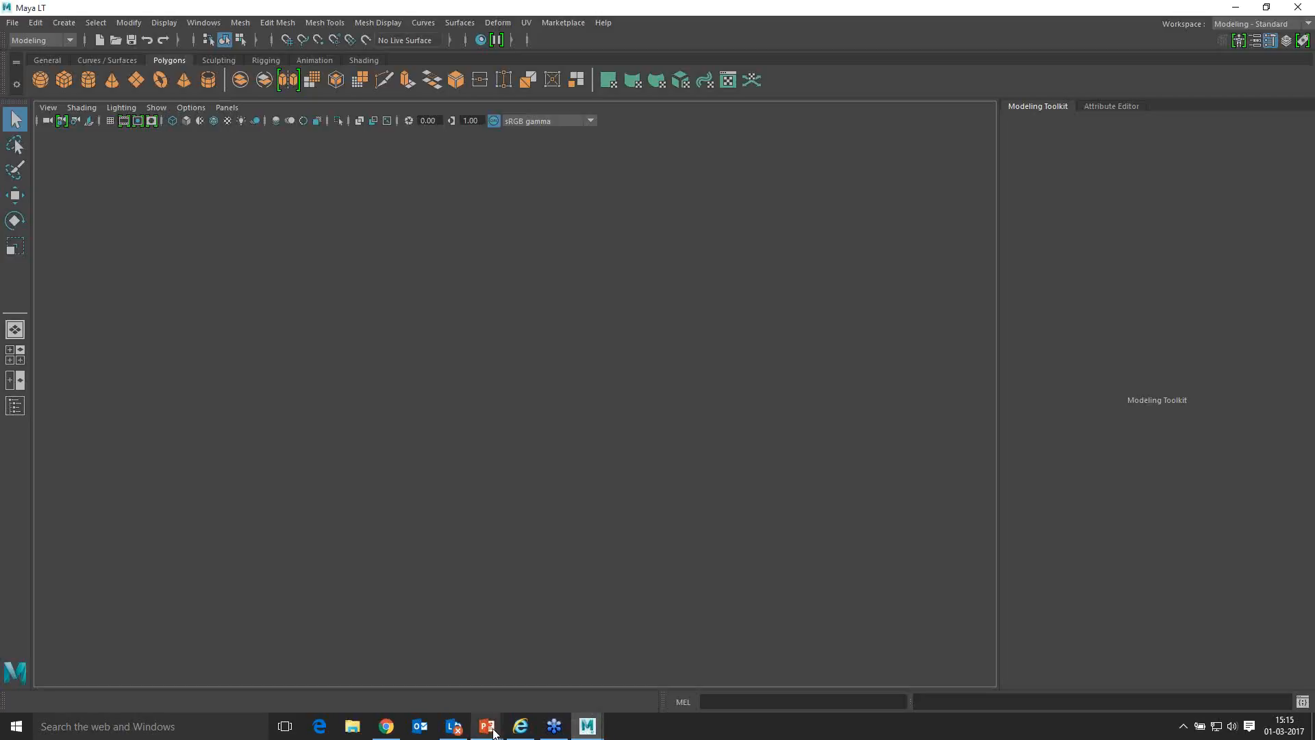
Step: Show the modeling tools slide in the PowerPoint slide show and return to Maya LT
mouse_move(486, 727)
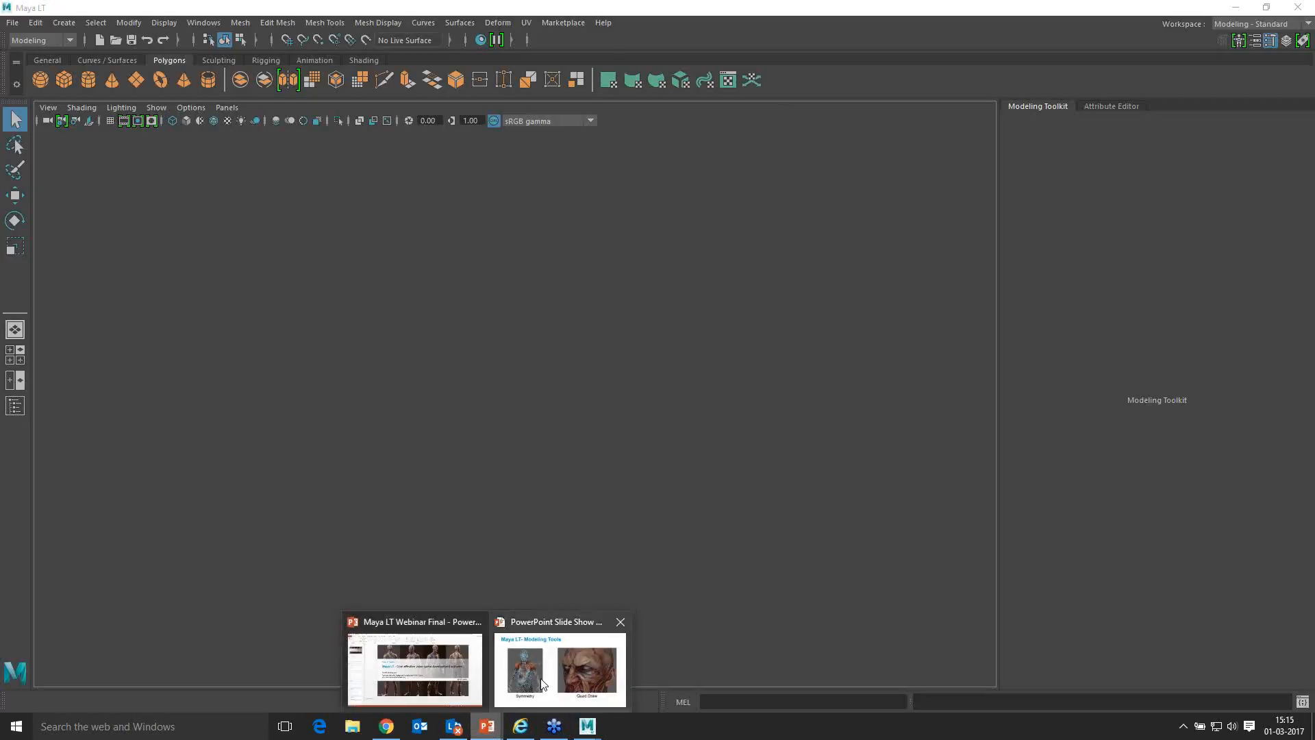
left_click(543, 684)
key("alt+Tab")
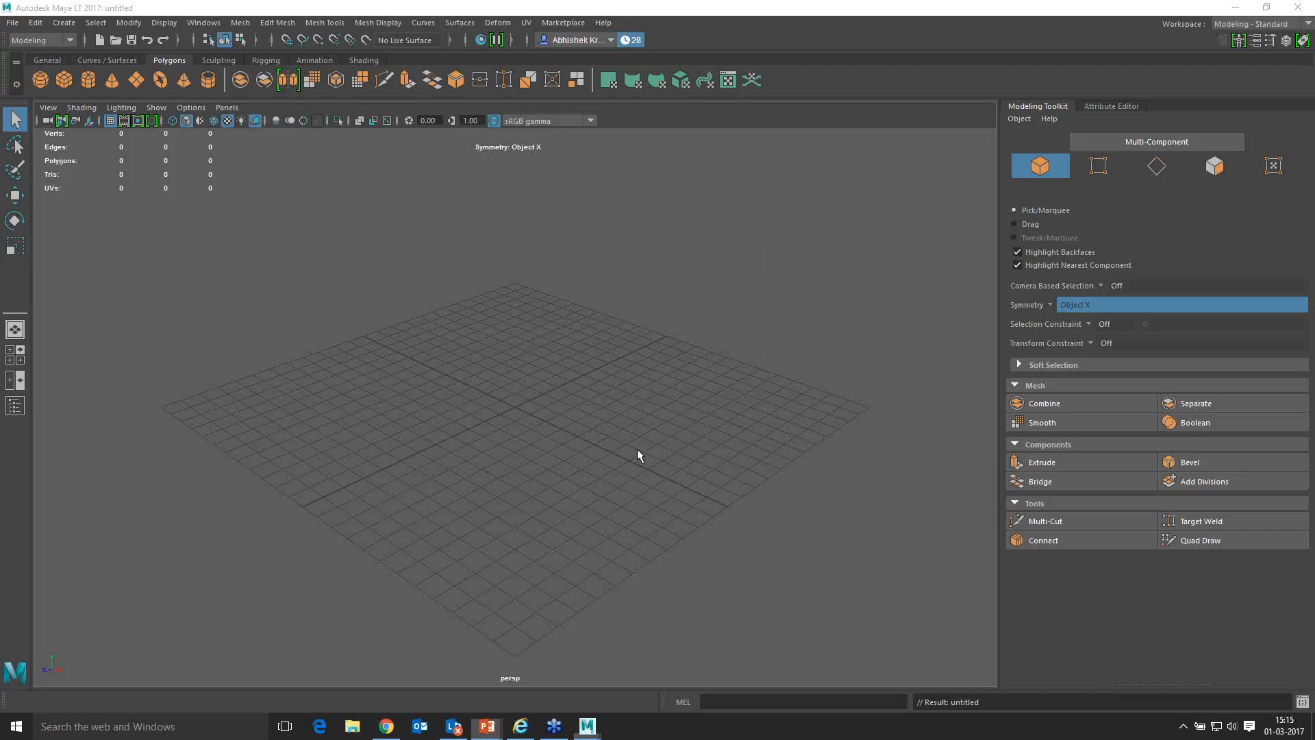
left_click(726, 460)
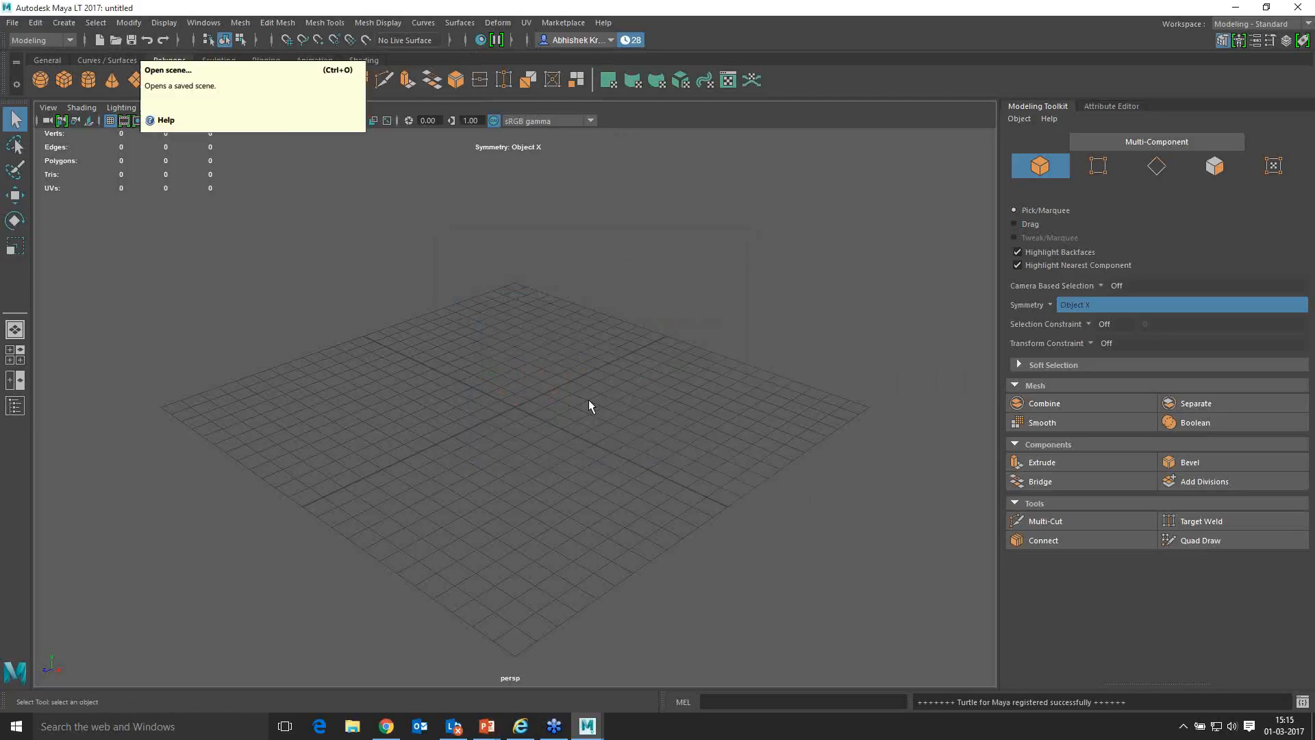
Step: Turn symmetry off and open the scene Symmetry_Zombie.mlt
right_click_drag(589, 400, 586, 323)
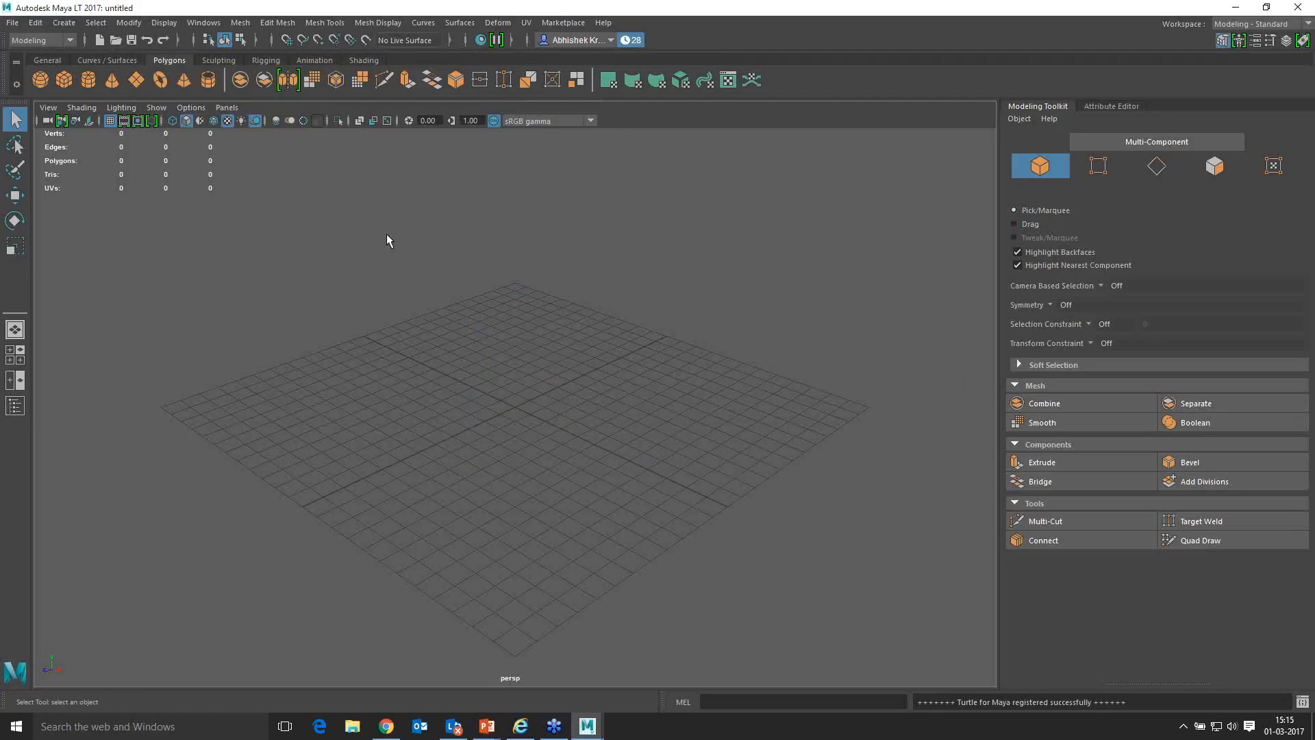
left_click(115, 40)
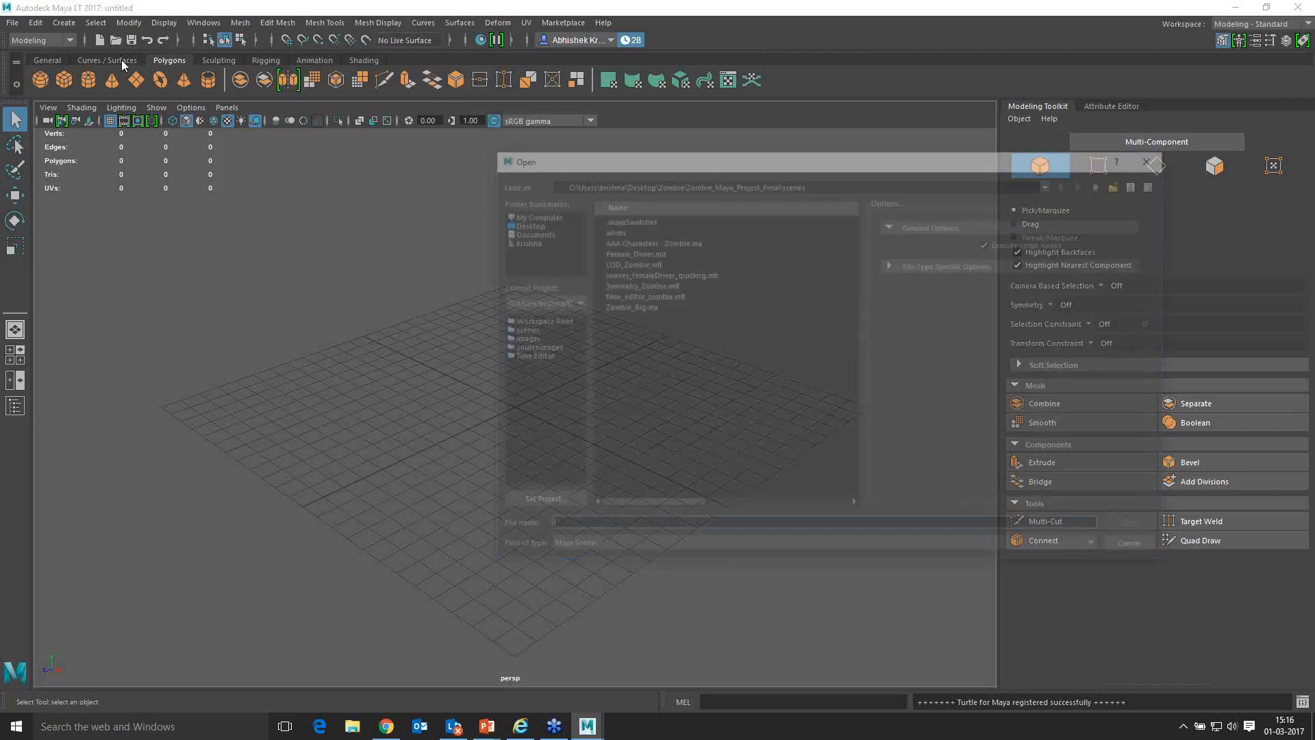
double_click(630, 285)
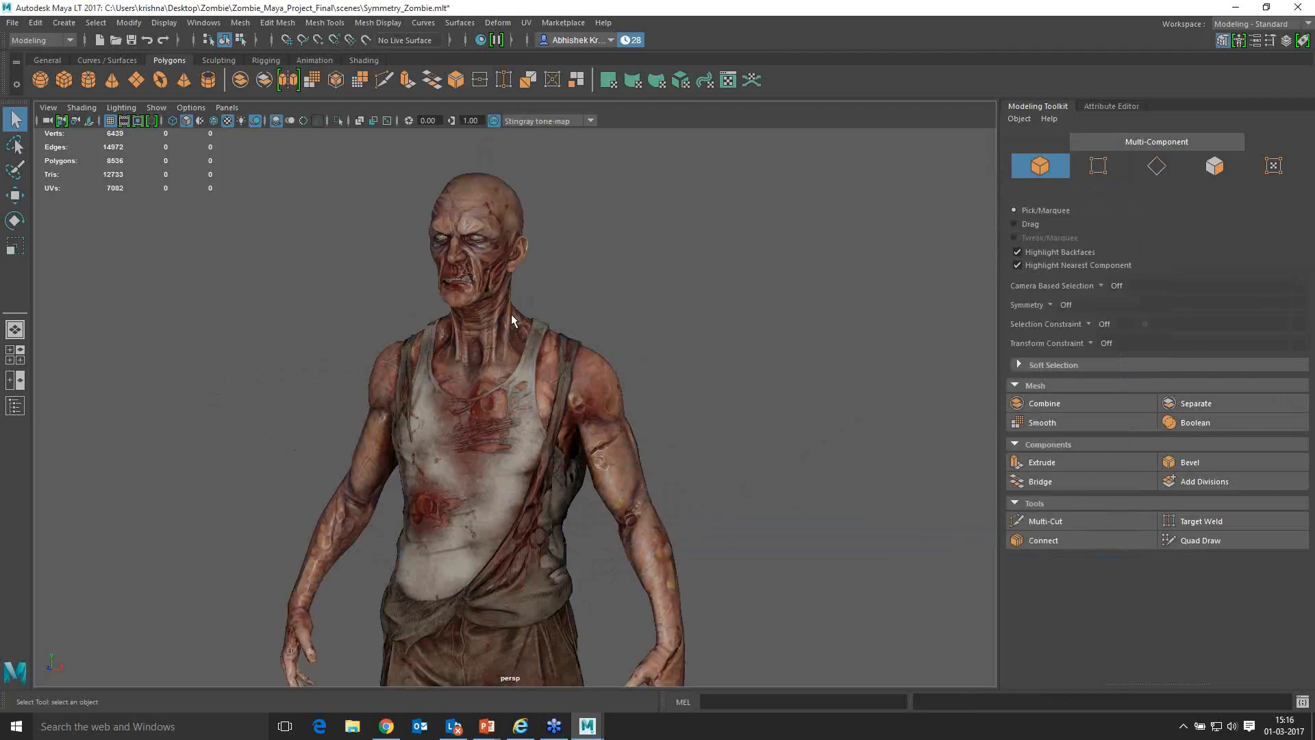
Step: Select the zombie body, turn on Object X symmetry and switch the mesh to vertex mode
left_click(511, 314)
right_click_drag(671, 257, 674, 199, "shift")
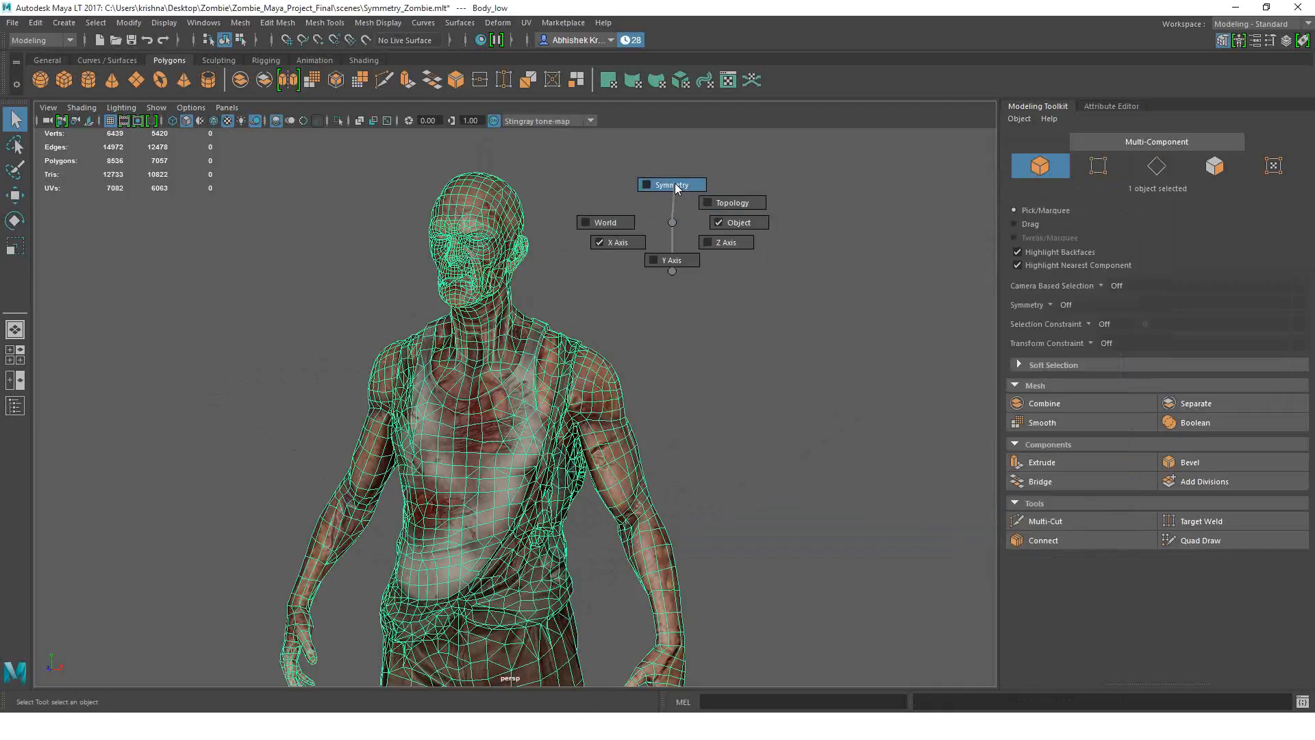
right_click_drag(675, 183, 675, 183, "shift")
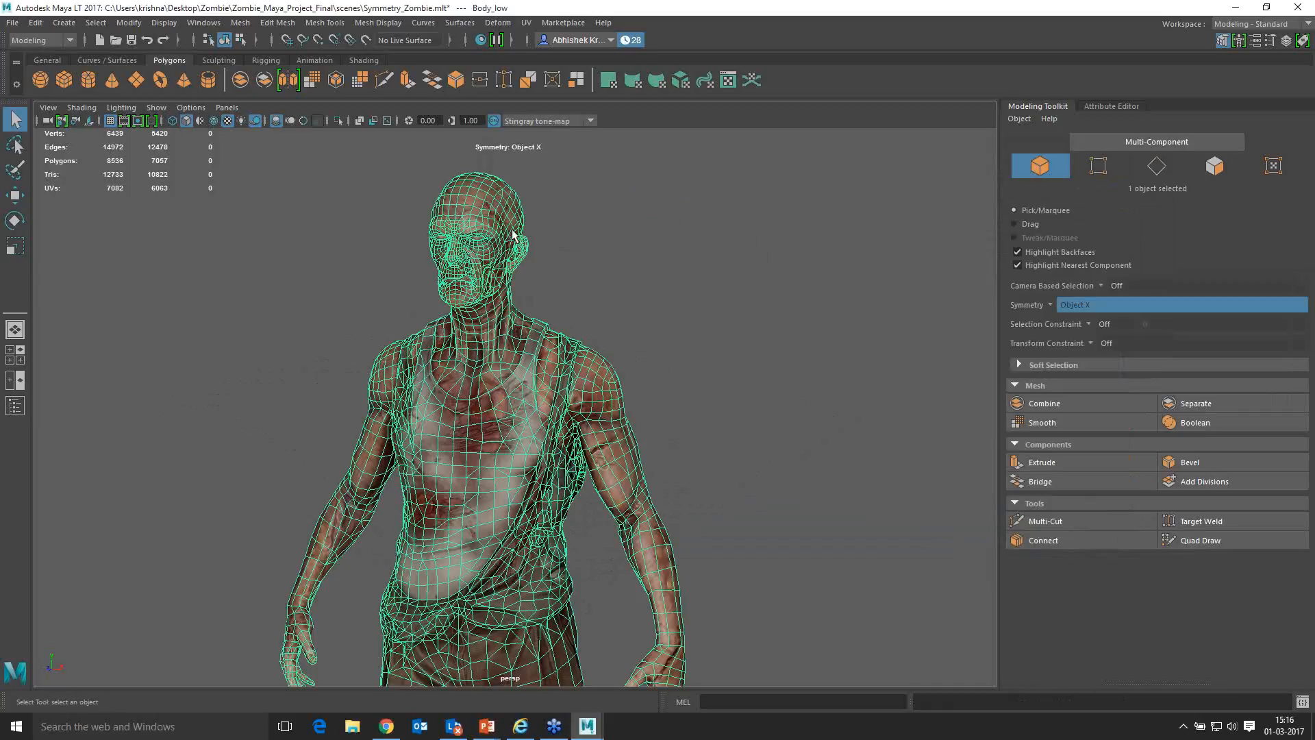
right_click_drag(512, 231, 473, 234)
Step: Examine the symmetric soft-selection preview on the zombie's chest and the side of its head
left_click_drag(545, 320, 606, 322, "alt")
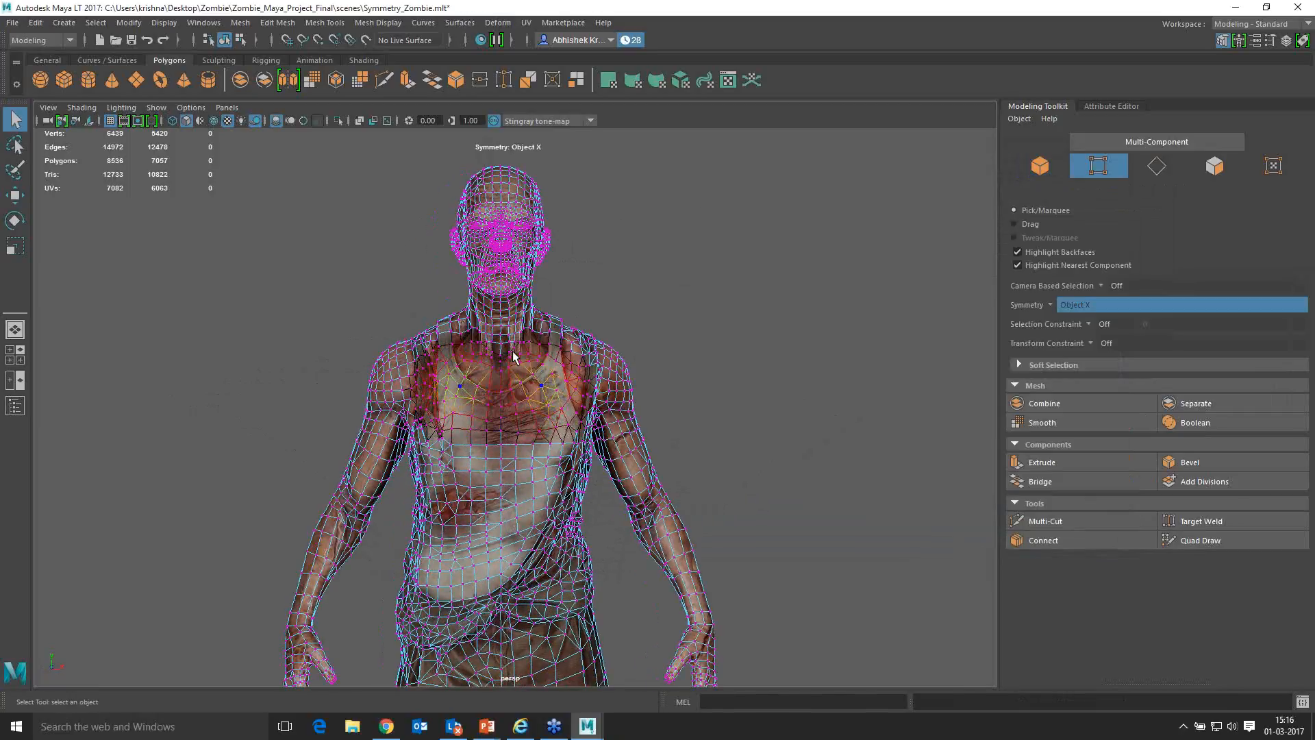
right_click_drag(542, 385, 568, 388, "alt")
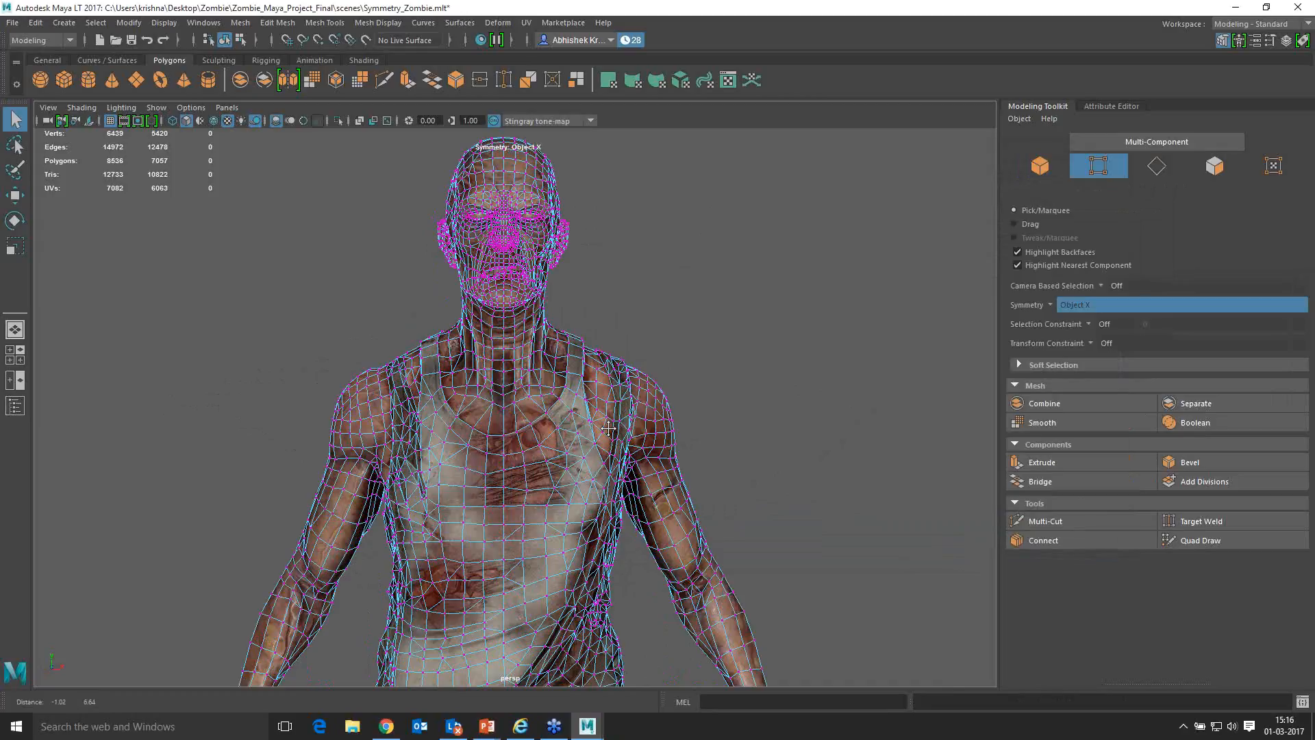
left_click_drag(544, 337, 543, 372, "alt")
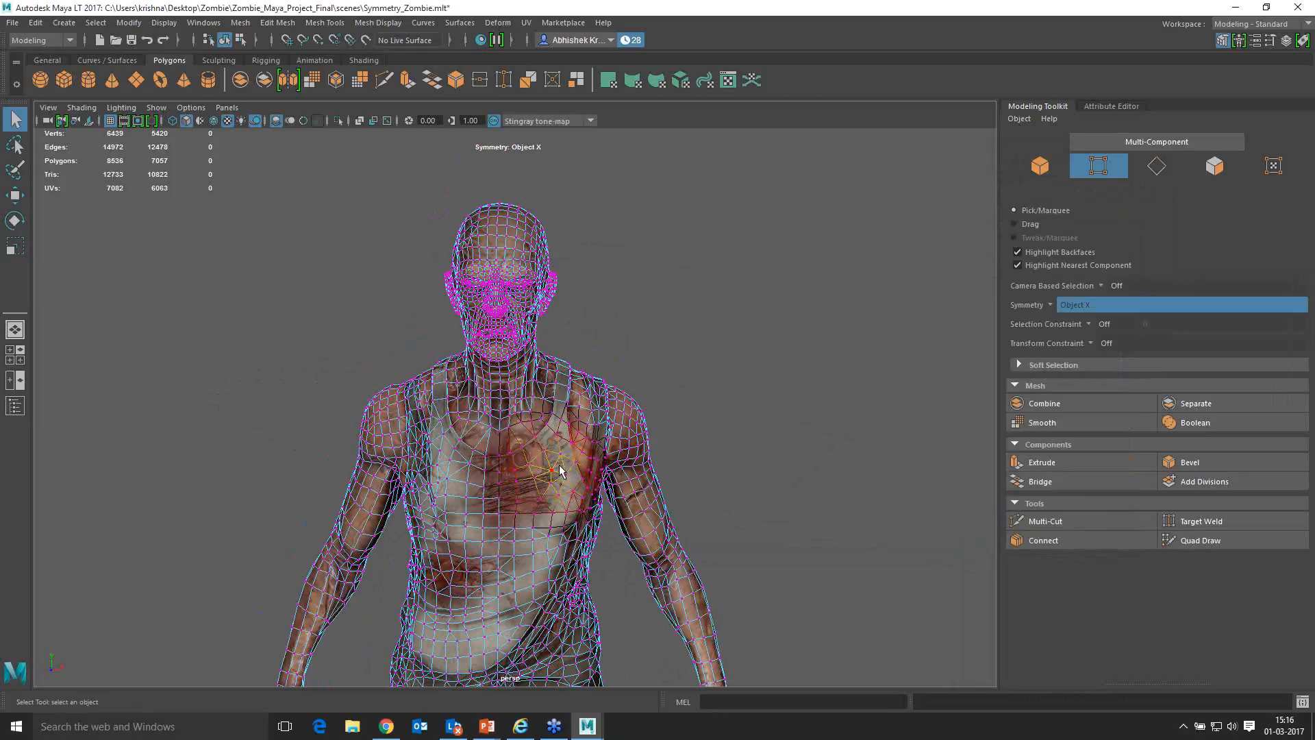
right_click_drag(603, 359, 719, 421, "alt")
left_click_drag(720, 421, 734, 369, "alt")
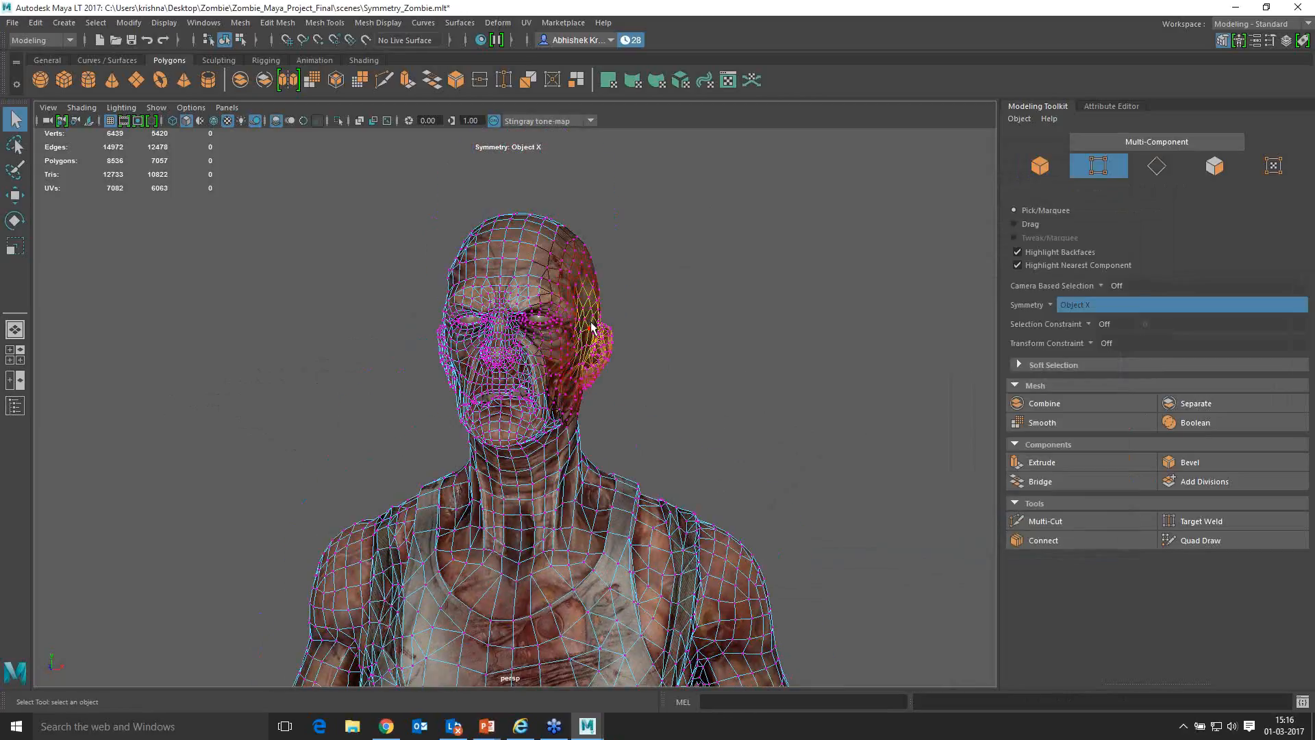
right_click_drag(579, 314, 591, 382, "alt")
left_click_drag(592, 387, 609, 414, "alt")
Step: Inspect the soft-selection falloff preview on the zombie's forehead, shoulders and neck for mirroring across the body
key("b")
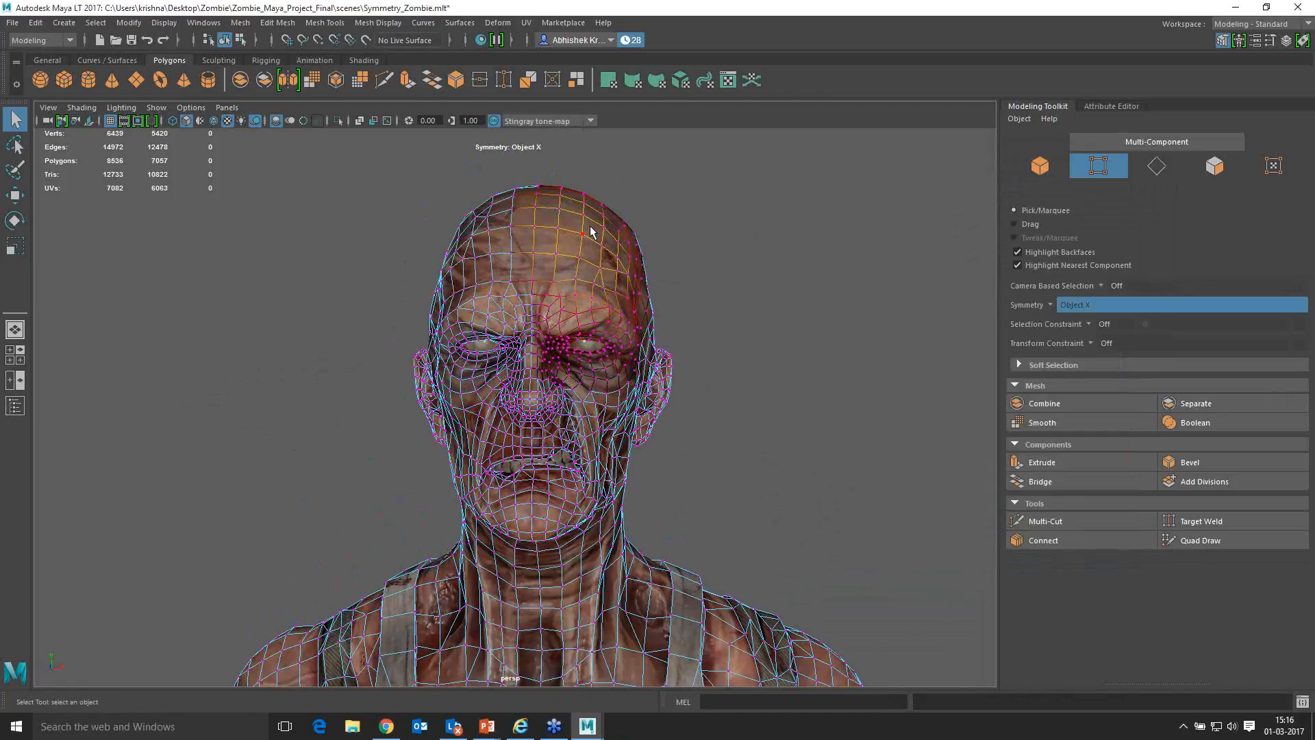
left_click_drag(590, 227, 611, 259, "alt")
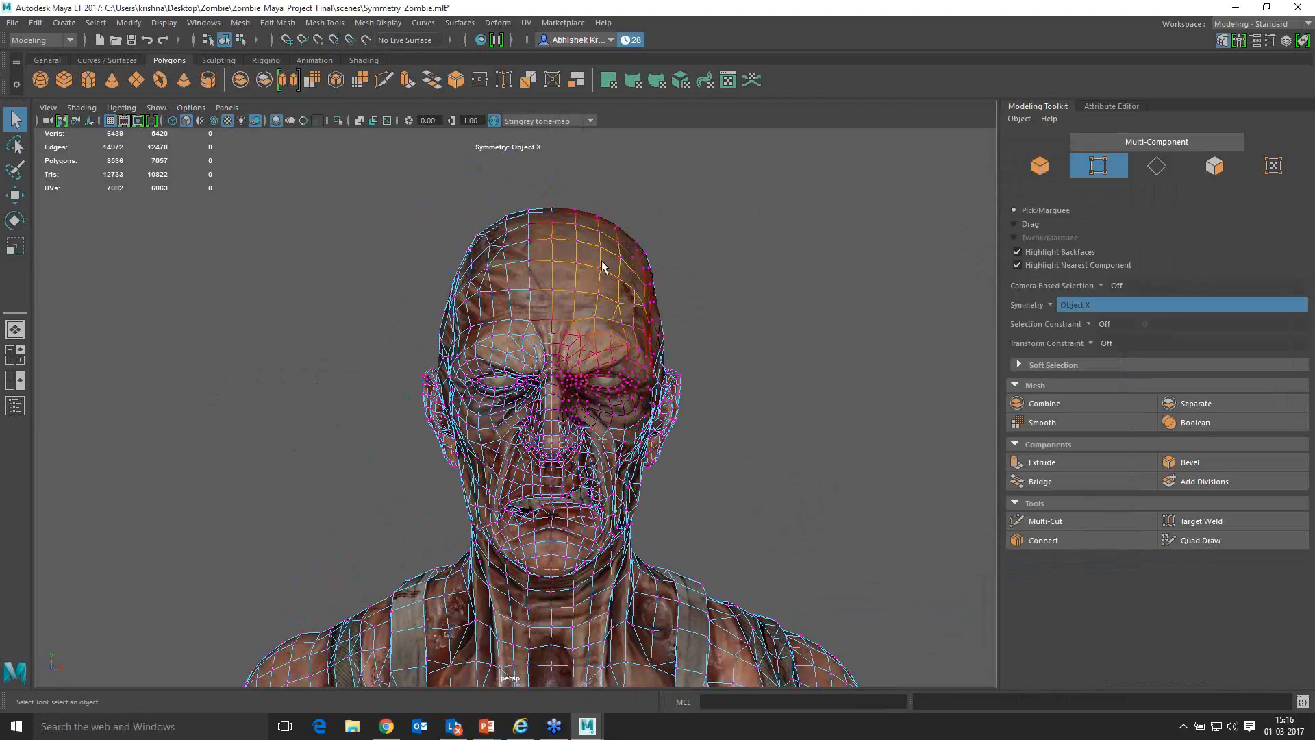
right_click_drag(707, 306, 674, 344, "alt")
middle_click_drag(674, 344, 681, 298, "alt")
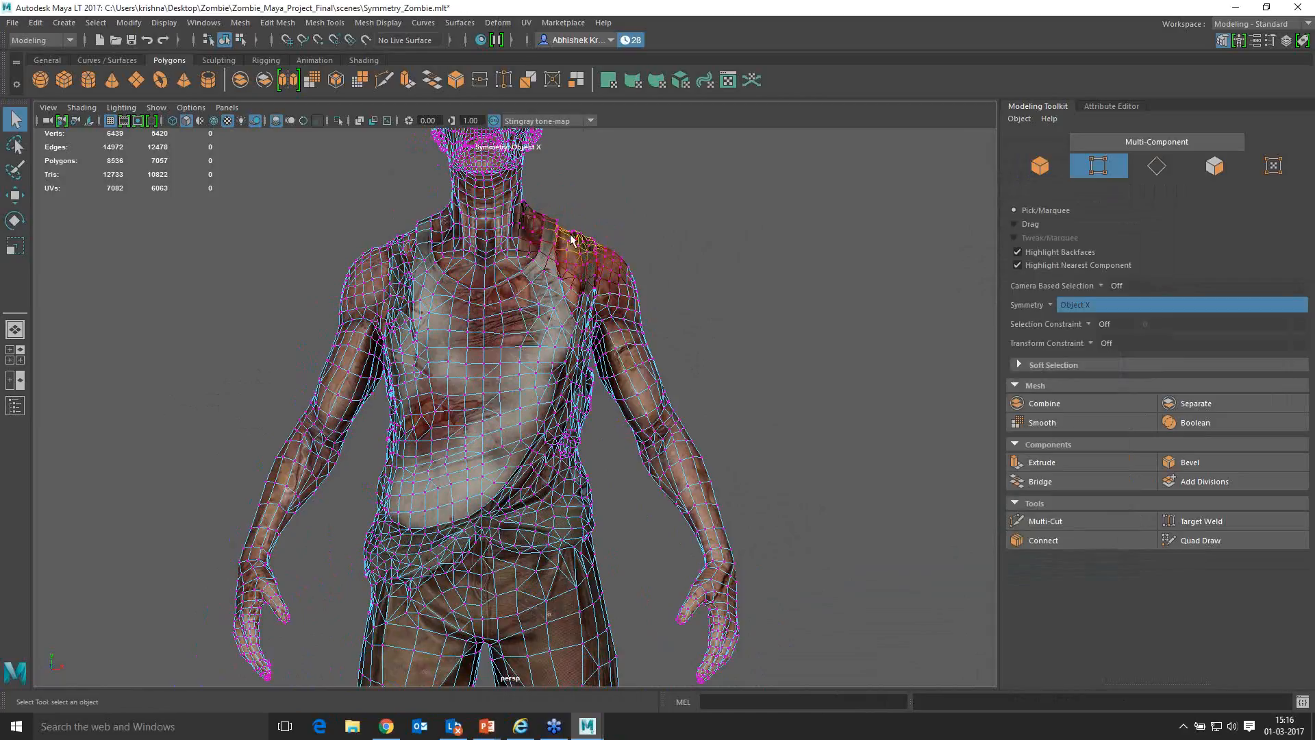
mouse_move(600, 278)
left_mouse_down("alt")
mouse_move(613, 299)
mouse_move(603, 295)
left_mouse_up("alt")
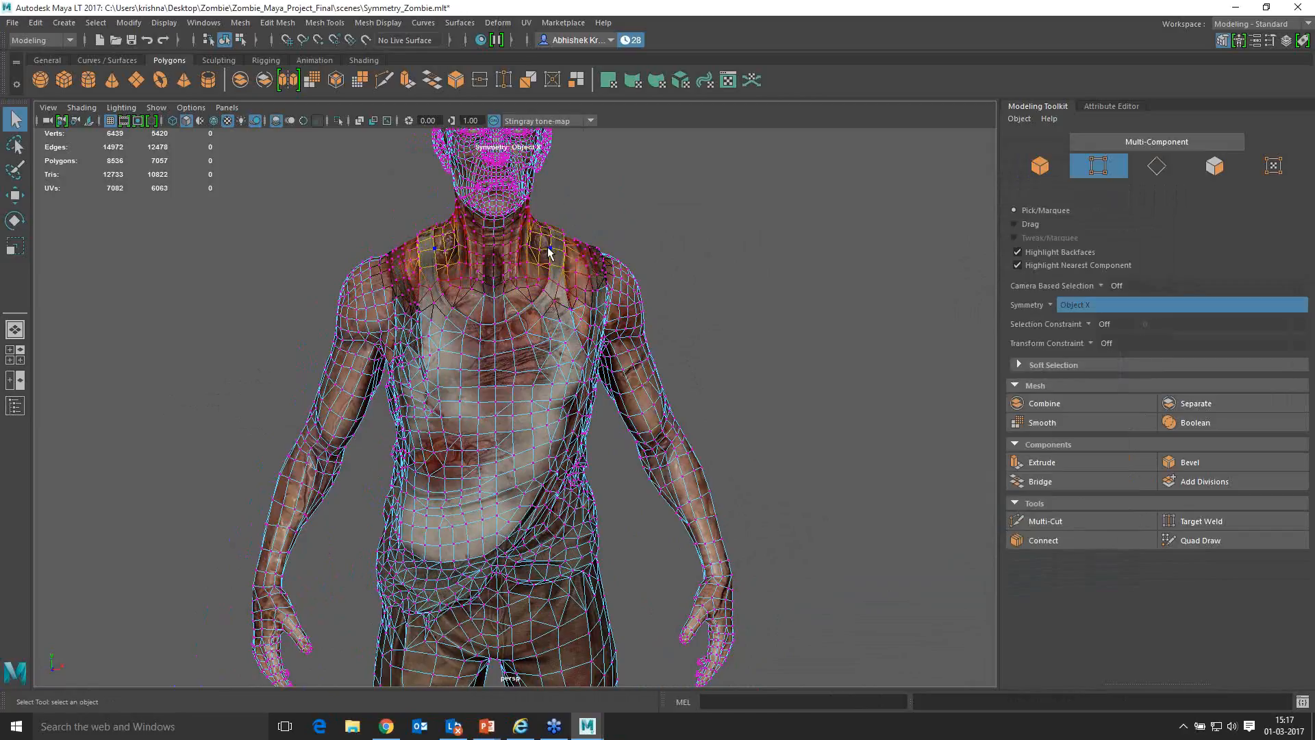
left_click_drag(547, 249, 542, 245, "alt")
middle_click_drag(543, 245, 596, 334, "alt")
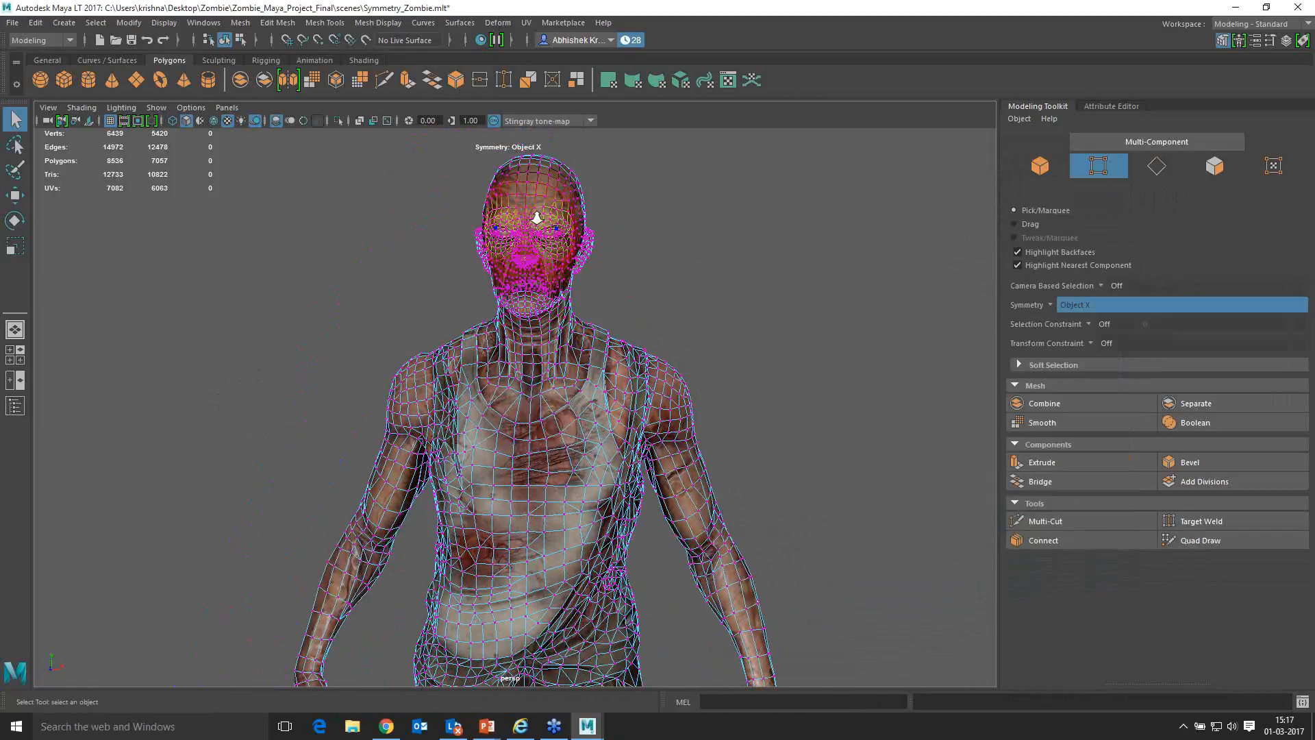
Step: Frame the zombie's head and reshape both ears symmetrically by moving a soft-selected ear vertex upward and sideways
left_click(537, 218)
key("f")
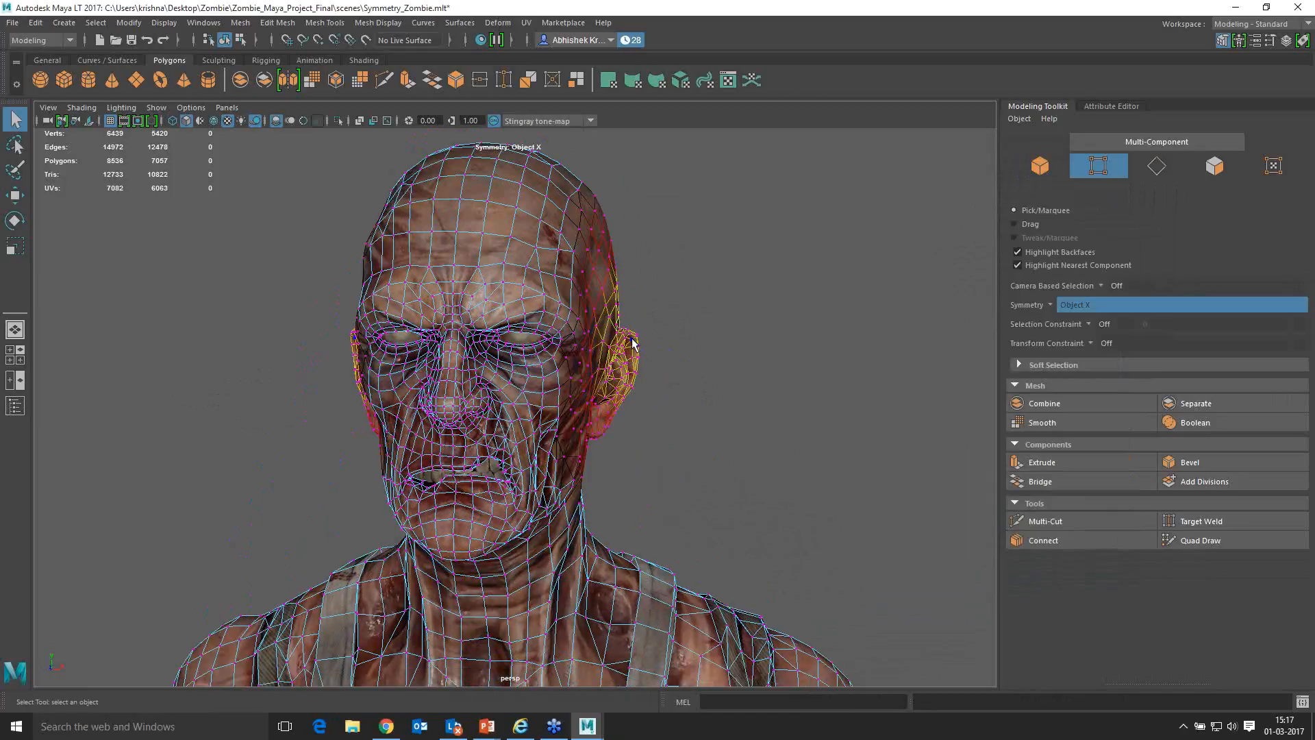
key("w")
left_click_drag(705, 354, 727, 348, "alt")
mouse_move(689, 272)
left_mouse_down()
mouse_move(689, 248)
mouse_move(685, 295)
mouse_move(688, 254)
left_mouse_up()
left_click_drag(705, 341, 679, 343, "alt")
mouse_move(722, 273)
left_mouse_down()
mouse_move(733, 273)
mouse_move(715, 274)
left_mouse_up()
Step: Clear the vertex selection and examine the mirrored soft-selection preview on the legs, pelvis and shoulders
left_click_drag(756, 361, 565, 375, "alt")
key("a")
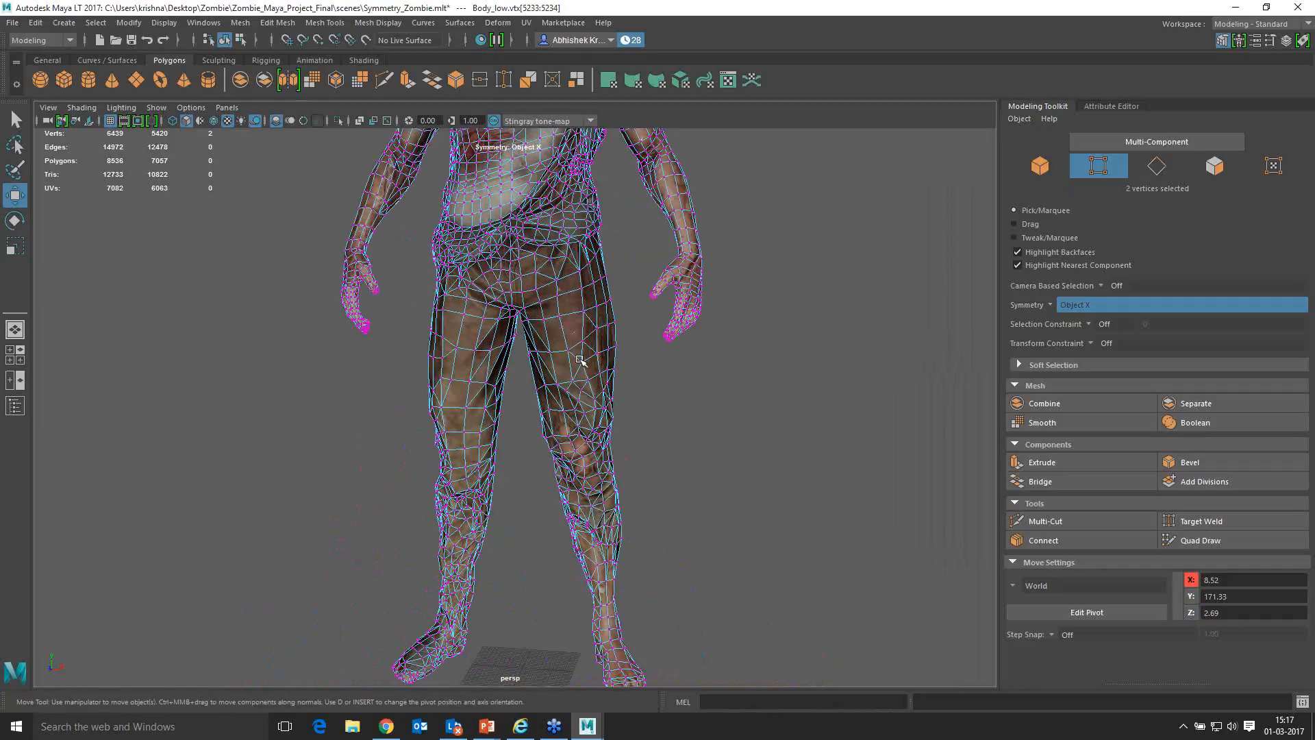
left_click(582, 362)
left_click(674, 414)
scroll(617, 429, "down", 3)
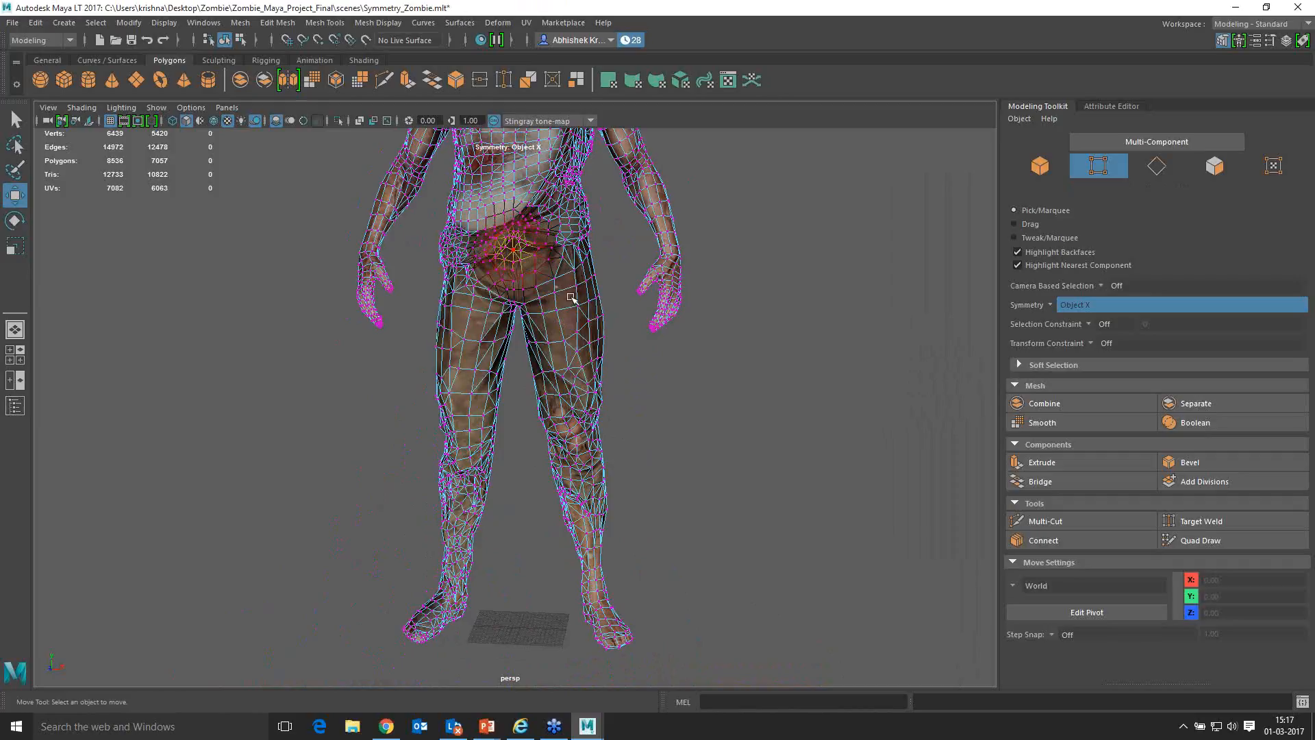
middle_click_drag(572, 297, 580, 490, "alt")
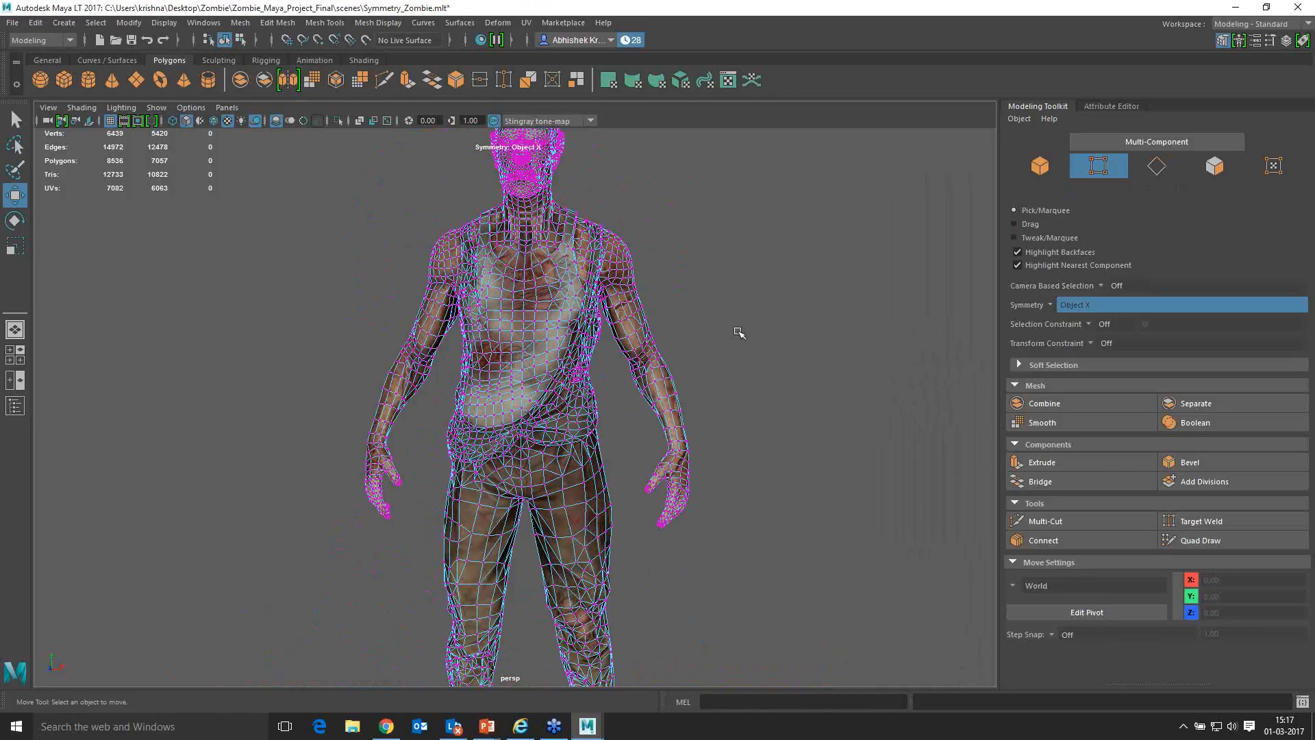
middle_click_drag(737, 326, 757, 476, "alt")
right_click_drag(641, 355, 730, 381, "alt")
middle_click_drag(730, 381, 687, 464, "alt")
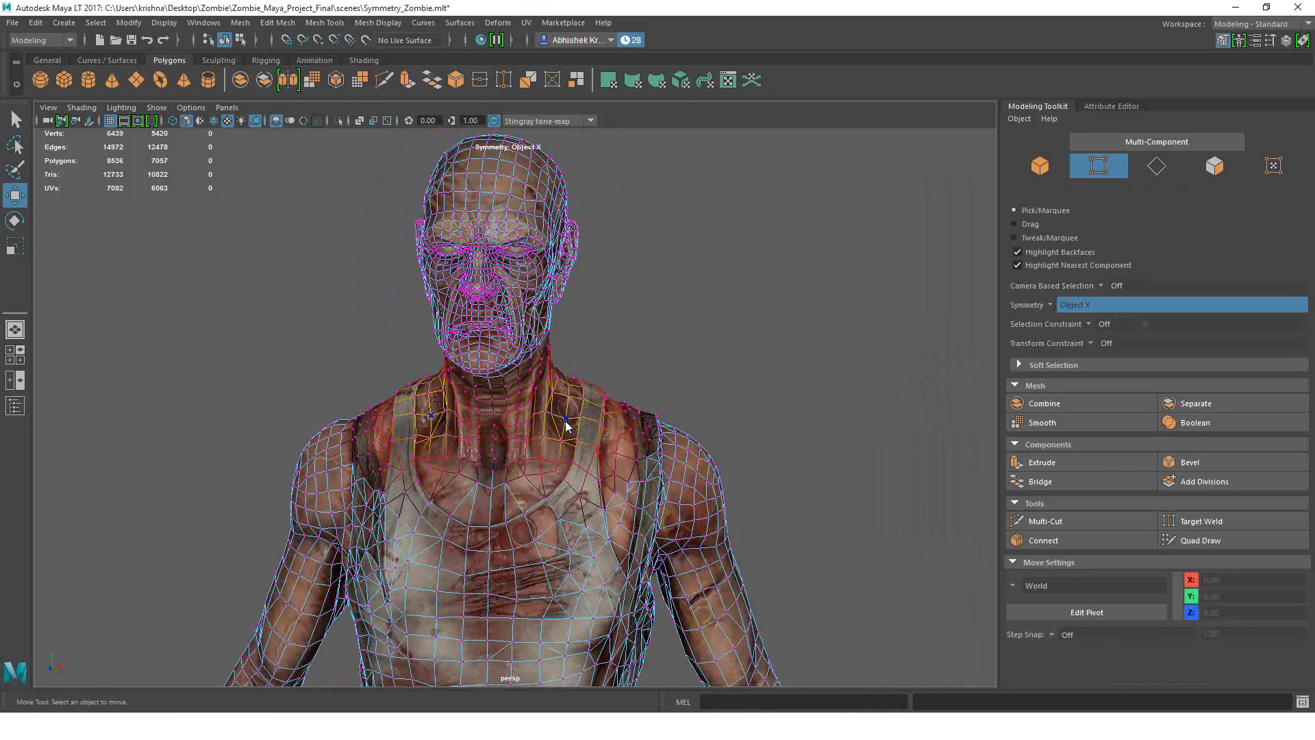
Step: Return the zombie to object mode and make the Body_low mesh the live surface
right_click_drag(566, 421, 628, 317)
left_click(629, 318)
left_click_drag(719, 377, 660, 393, "alt")
middle_click_drag(660, 393, 682, 425, "alt")
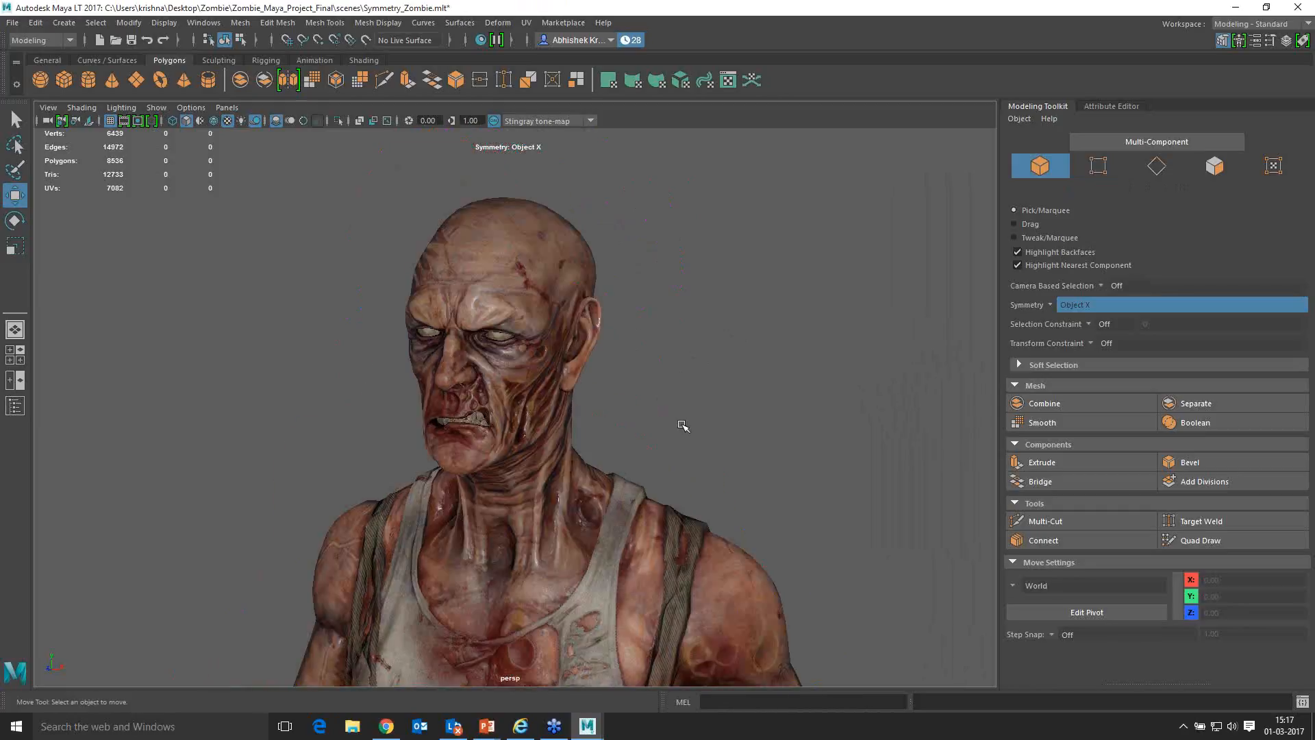
left_click_drag(682, 425, 651, 384, "alt")
right_click_drag(652, 385, 704, 425, "alt")
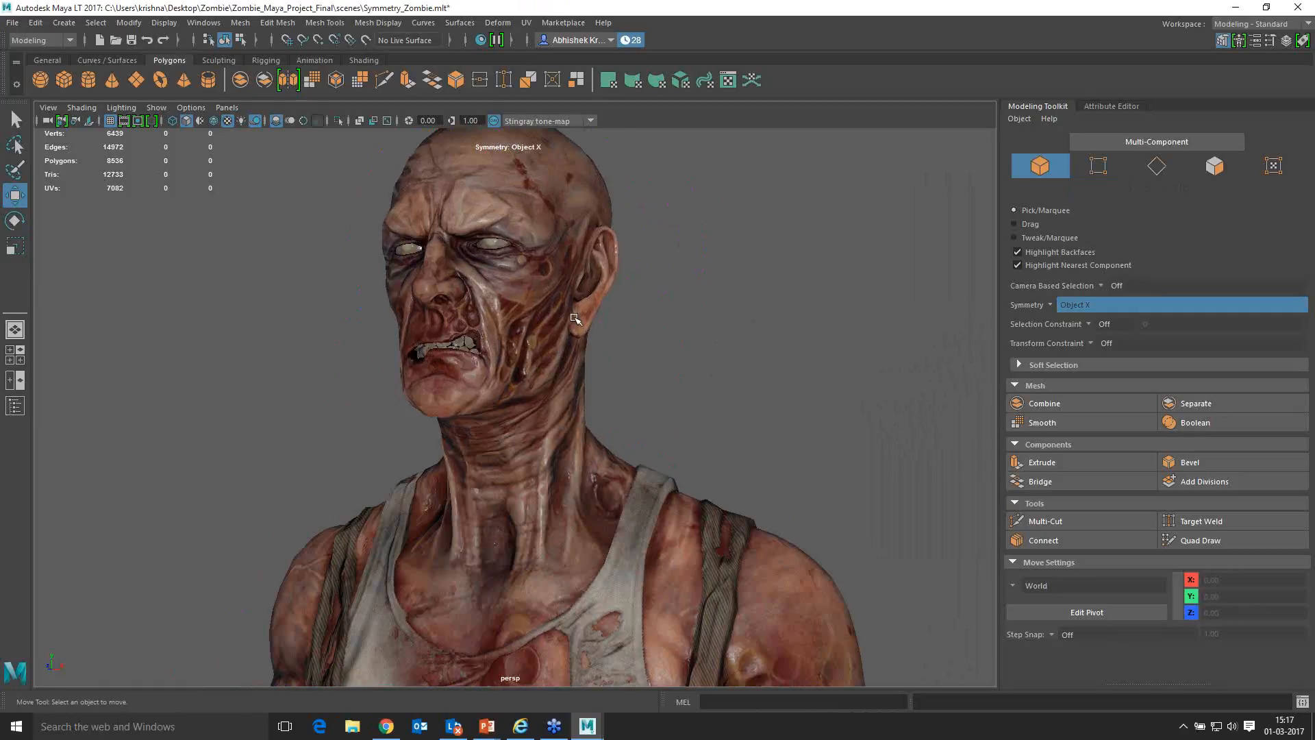
right_click_drag(687, 334, 580, 315, "alt")
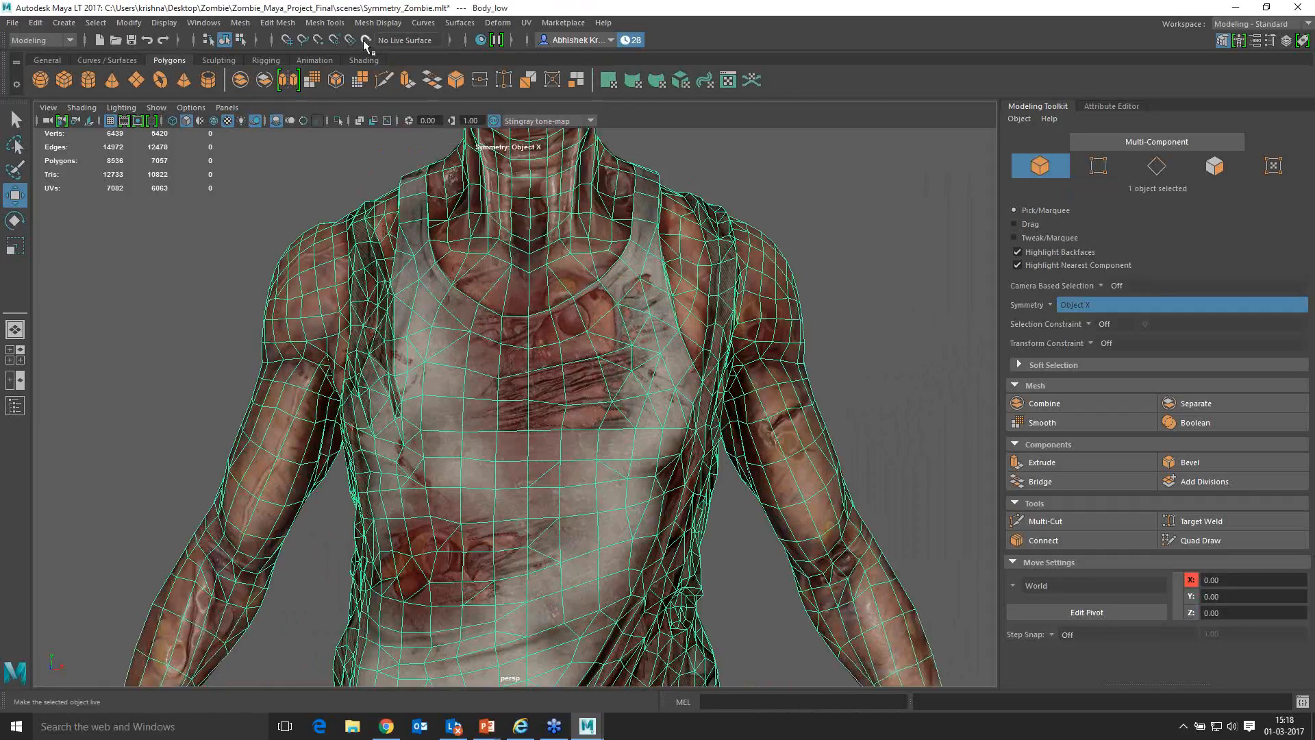
left_click(365, 40)
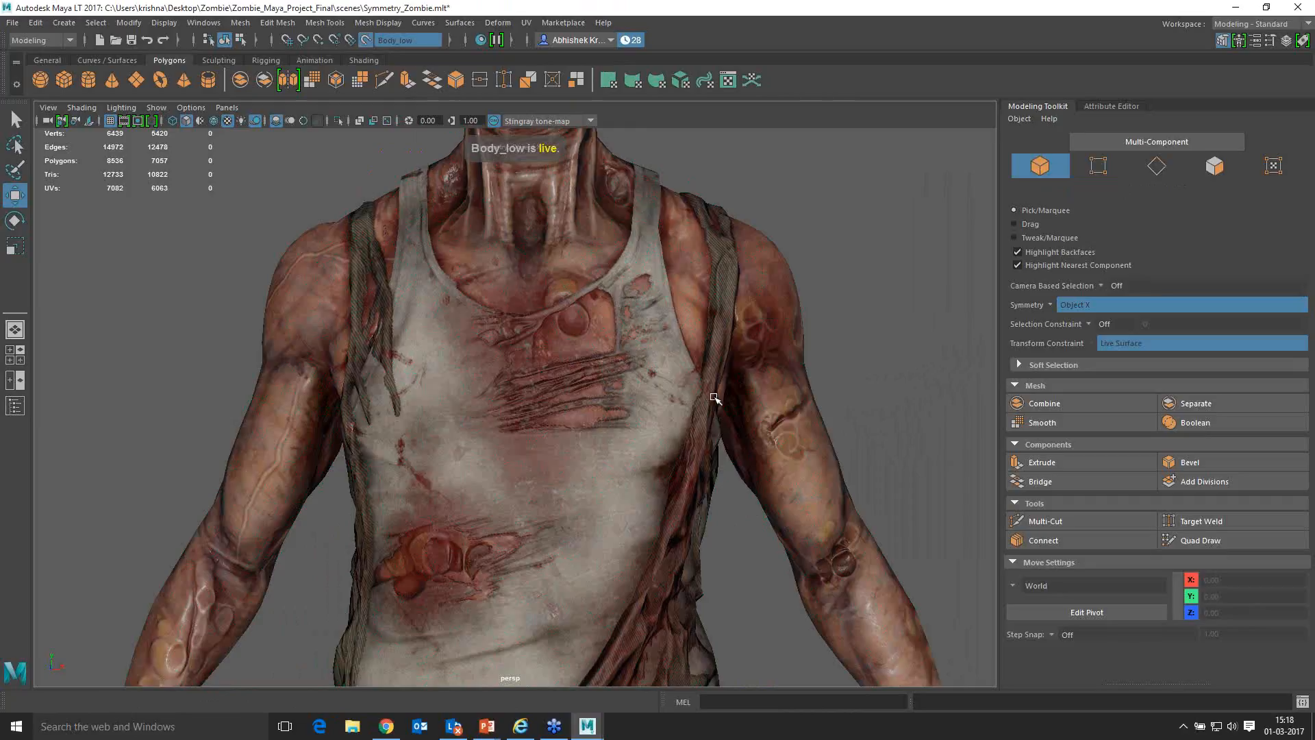
left_click_drag(710, 391, 579, 437, "alt")
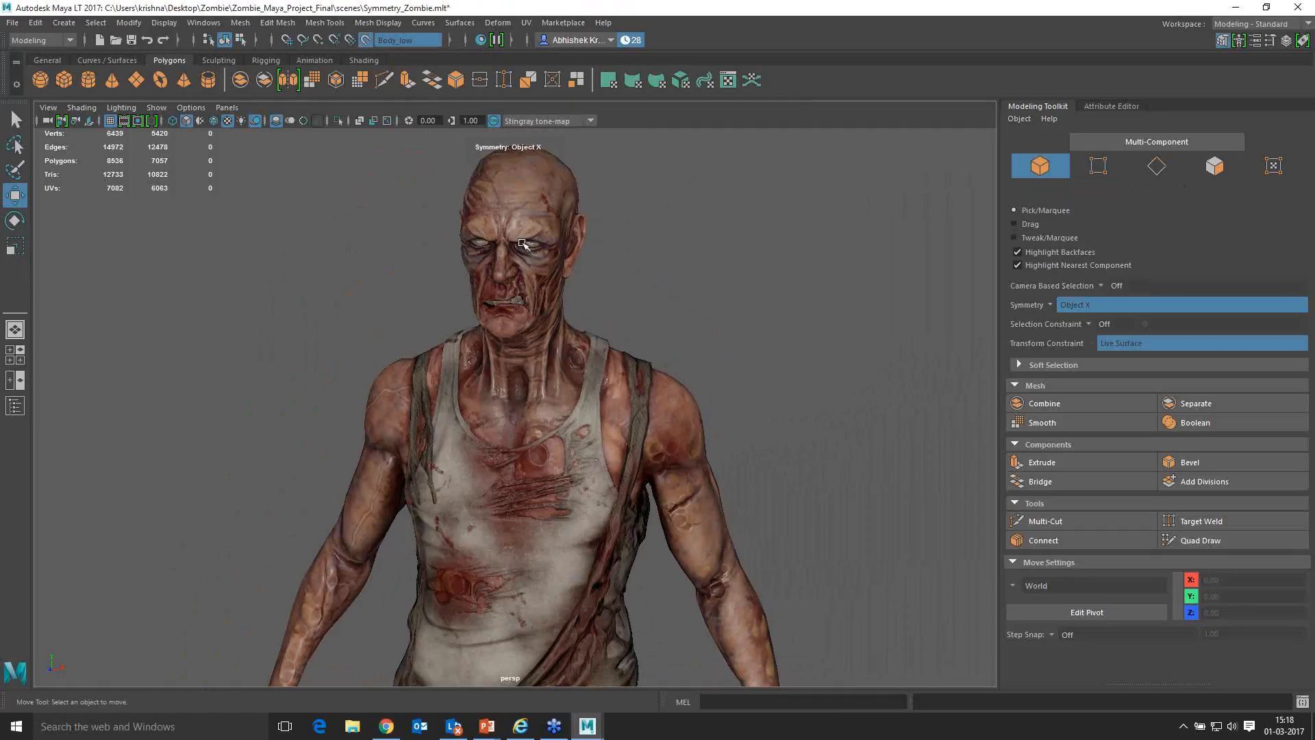
Step: With Quad Draw, place three rows of four mirrored points across one half of the zombie's chest
left_click(1189, 541)
right_click_drag(495, 440, 586, 500, "alt")
mouse_move(585, 500)
middle_mouse_down("alt")
mouse_move(561, 444)
mouse_move(549, 448)
middle_mouse_up("alt")
left_click(544, 392)
left_click(585, 389)
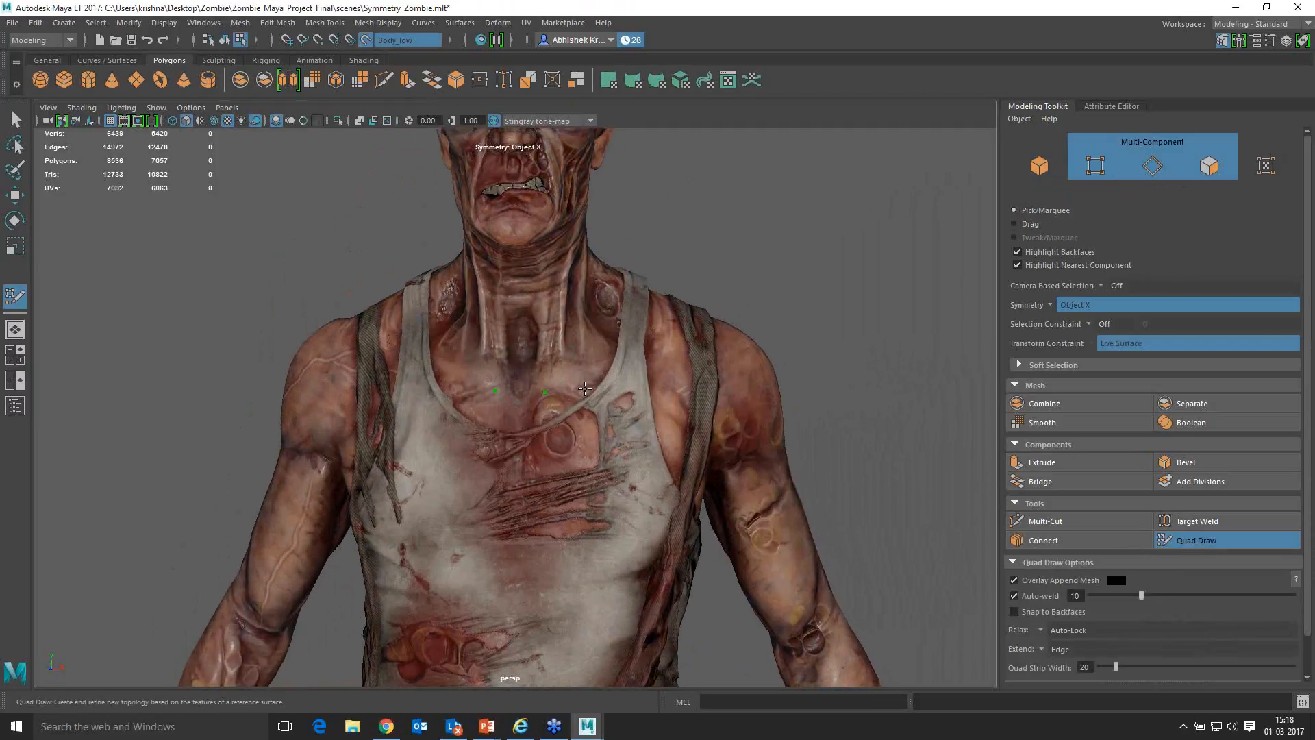
left_click(640, 389)
left_click(687, 381)
left_click(540, 446)
left_click(584, 452)
left_click(647, 445)
left_click(695, 442)
left_click(545, 513)
left_click(599, 525)
left_click(659, 513)
left_click(696, 499)
Step: Add a fourth row of mirrored Quad Draw points below the chest, extending around to the zombie's side
left_click_drag(677, 514, 626, 473, "alt")
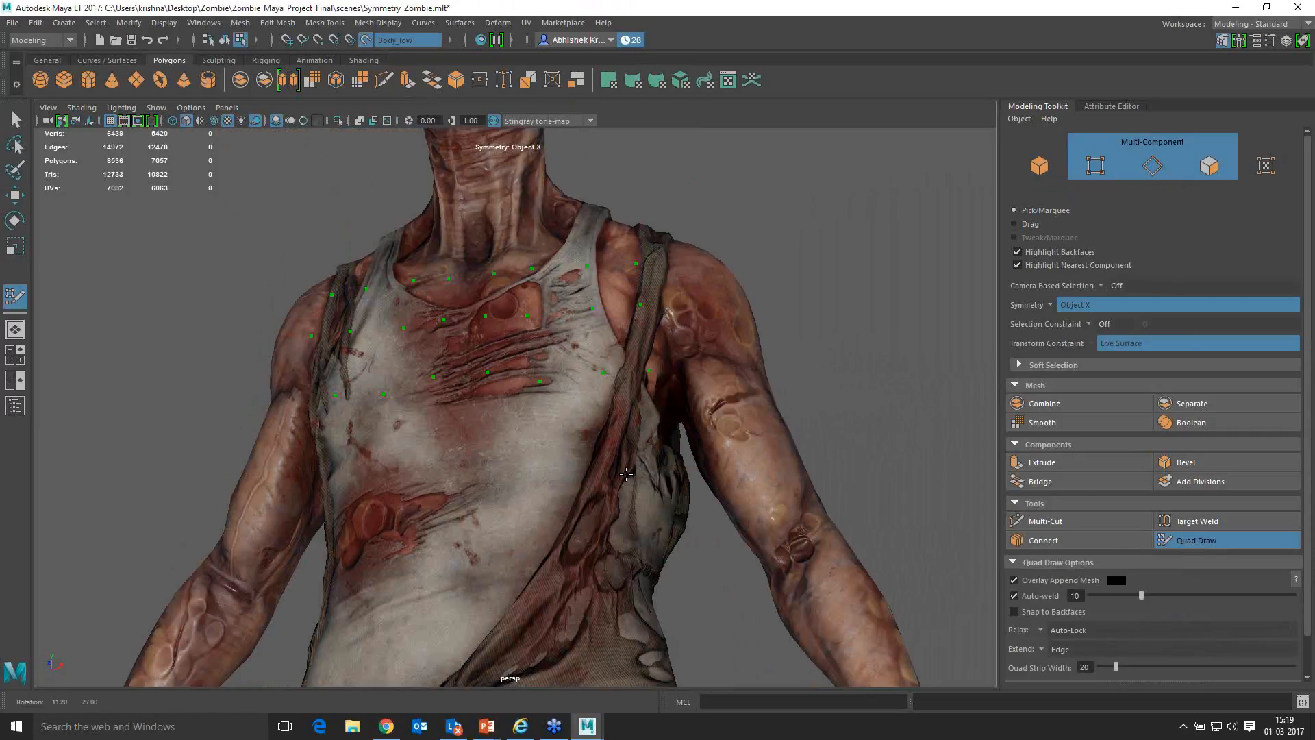
middle_click_drag(626, 474, 655, 476, "alt")
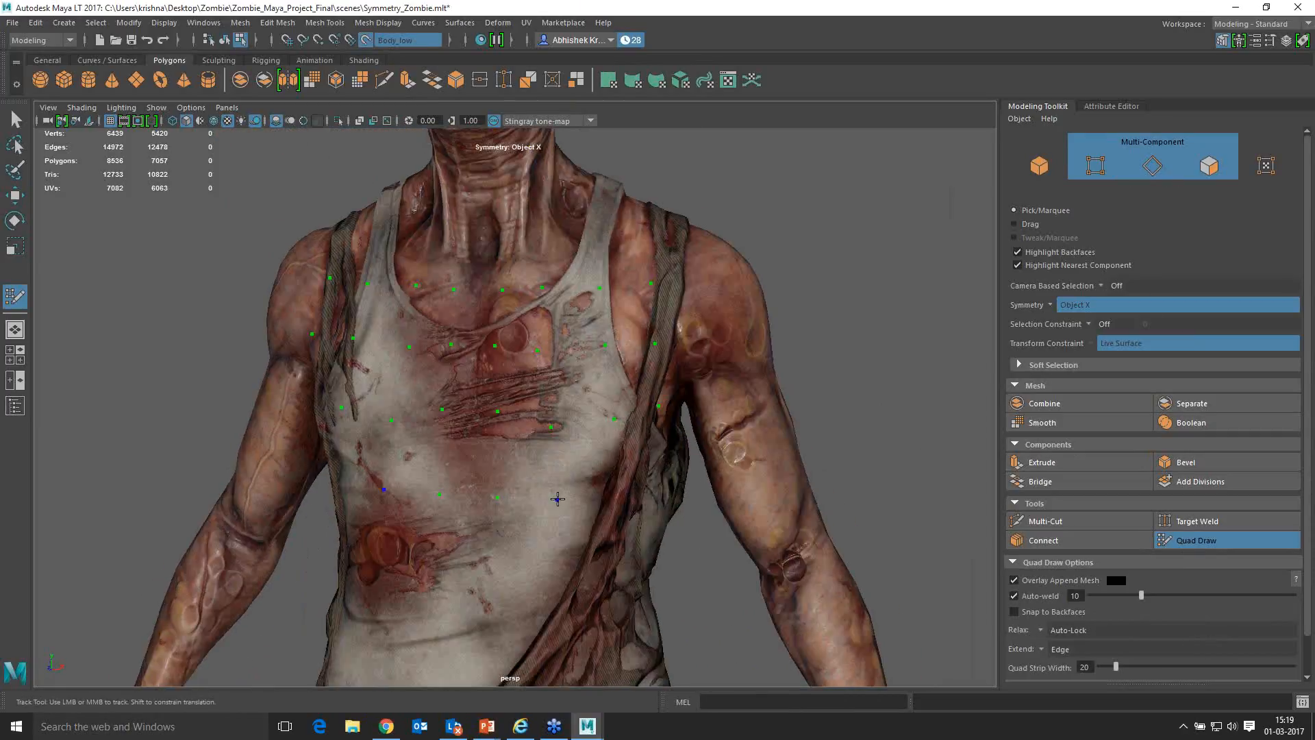
left_click(658, 478)
left_click_drag(640, 505, 643, 507, "alt")
right_click_drag(644, 507, 648, 521, "alt")
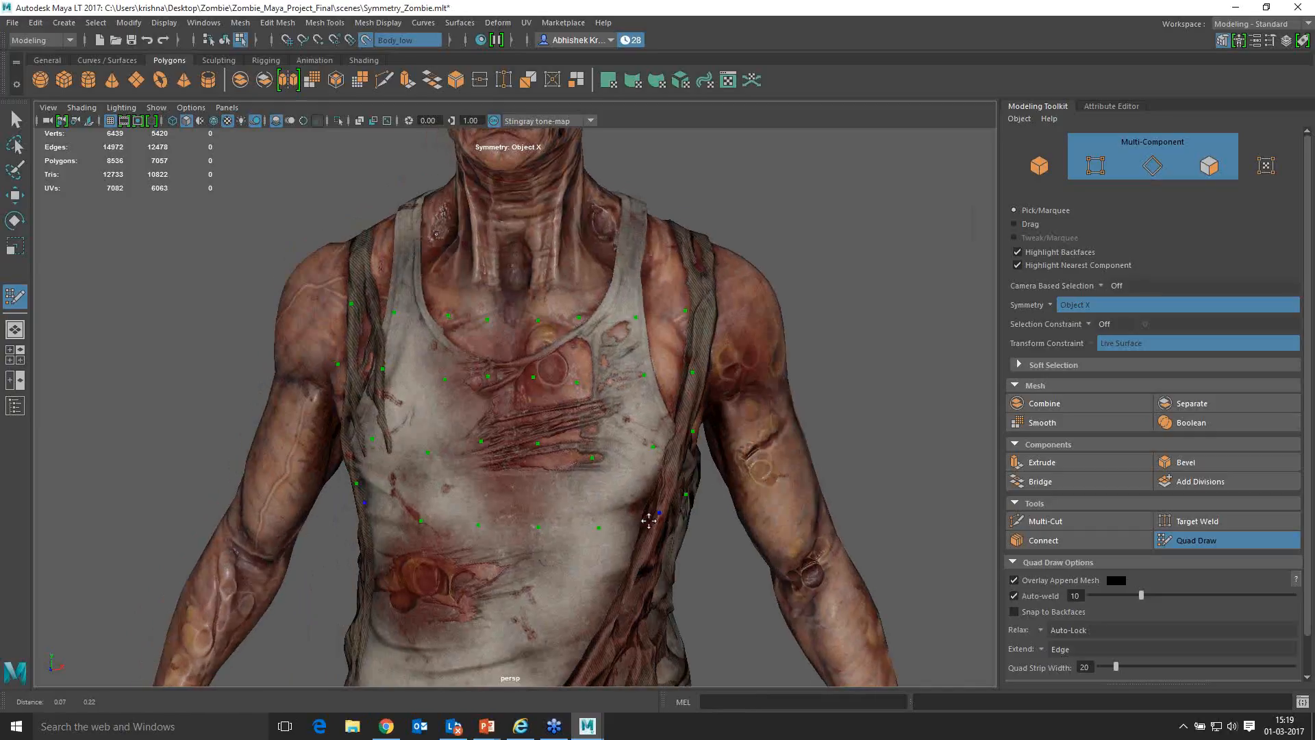
middle_click_drag(649, 520, 599, 531, "alt")
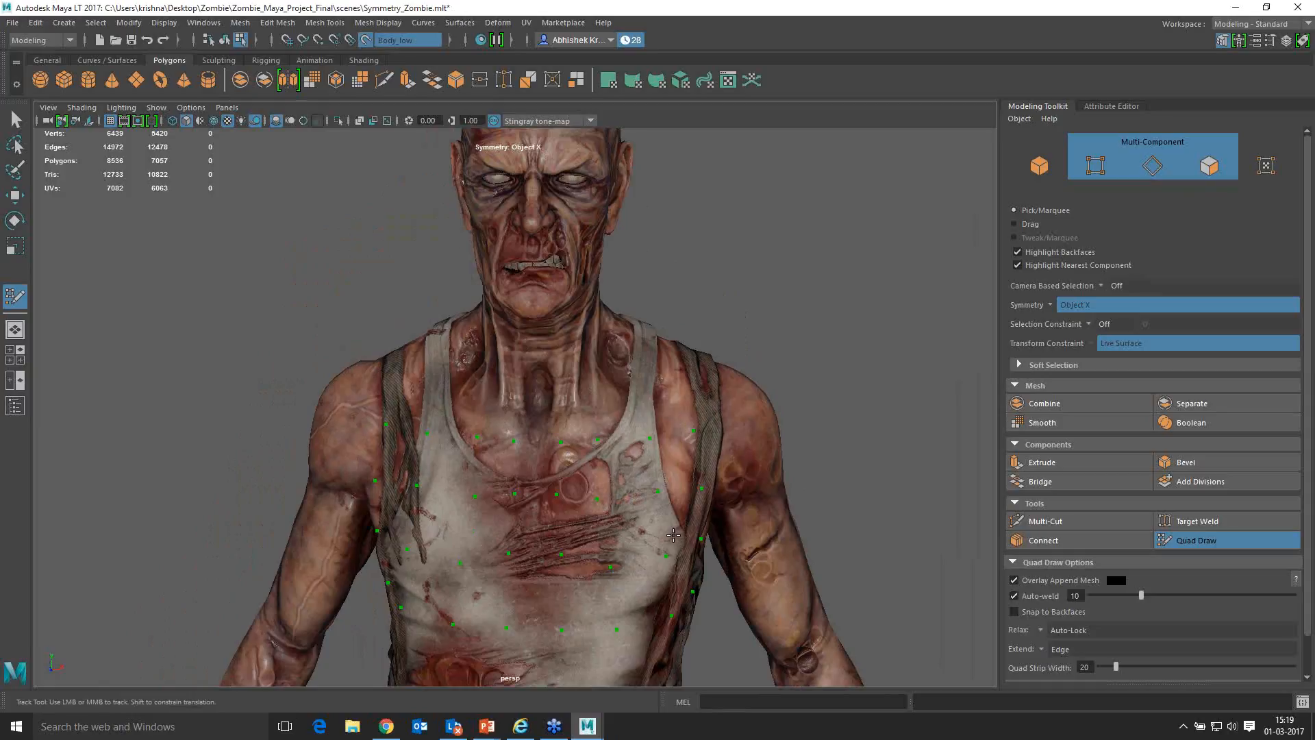
Step: Fill the spaces between the Quad Draw points with mirrored quads across both halves of the chest
left_click_drag(674, 535, 646, 512, "alt")
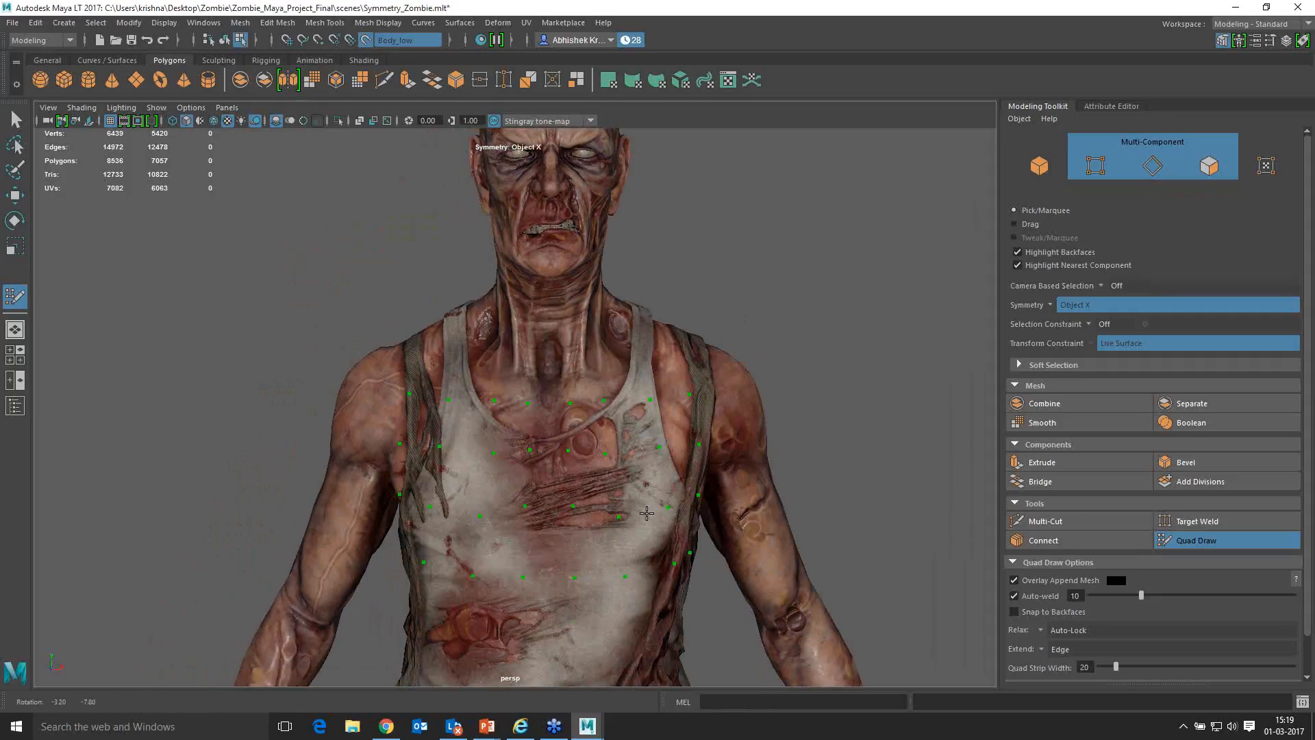
right_click_drag(646, 513, 617, 467, "alt")
left_click_drag(617, 466, 548, 446, "alt")
left_click(548, 490, "shift")
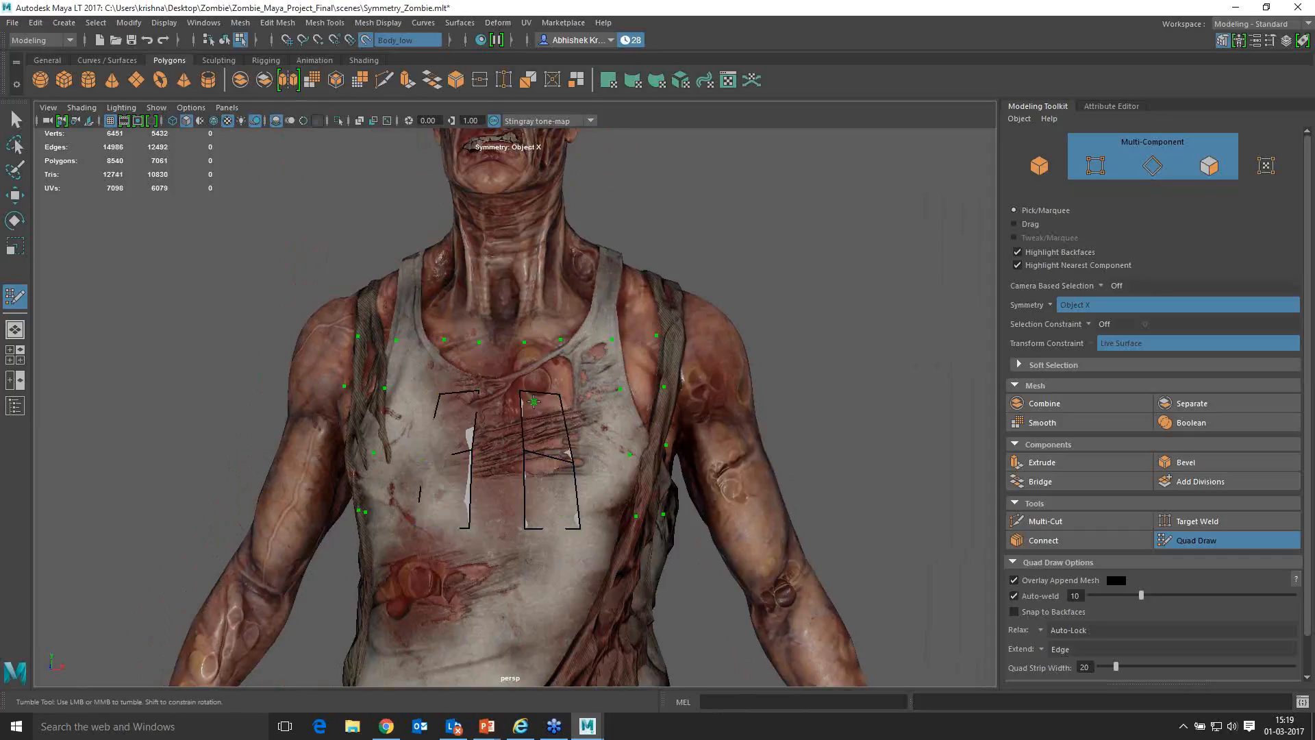
left_click(589, 366, "shift")
left_click(637, 362, "shift")
left_click(644, 411, "shift")
left_click(634, 483, "shift")
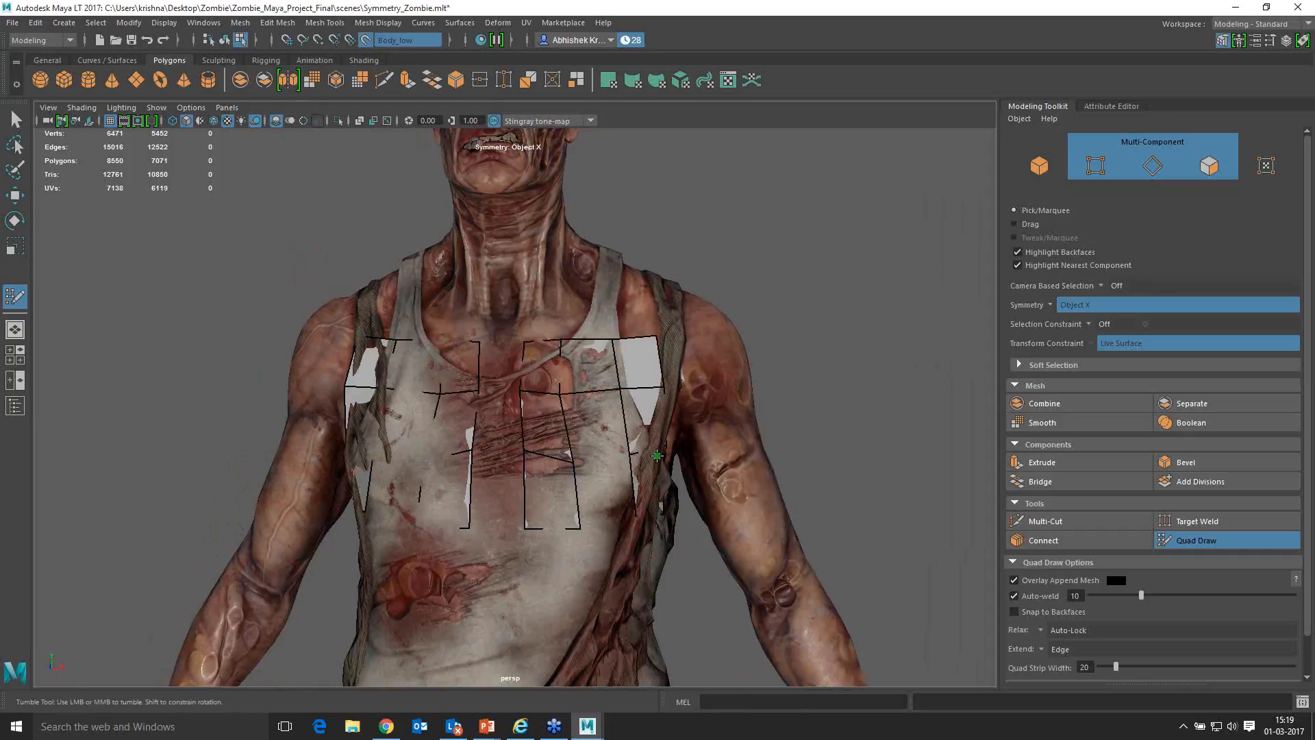
left_click(606, 492, "shift")
left_click(597, 429, "shift")
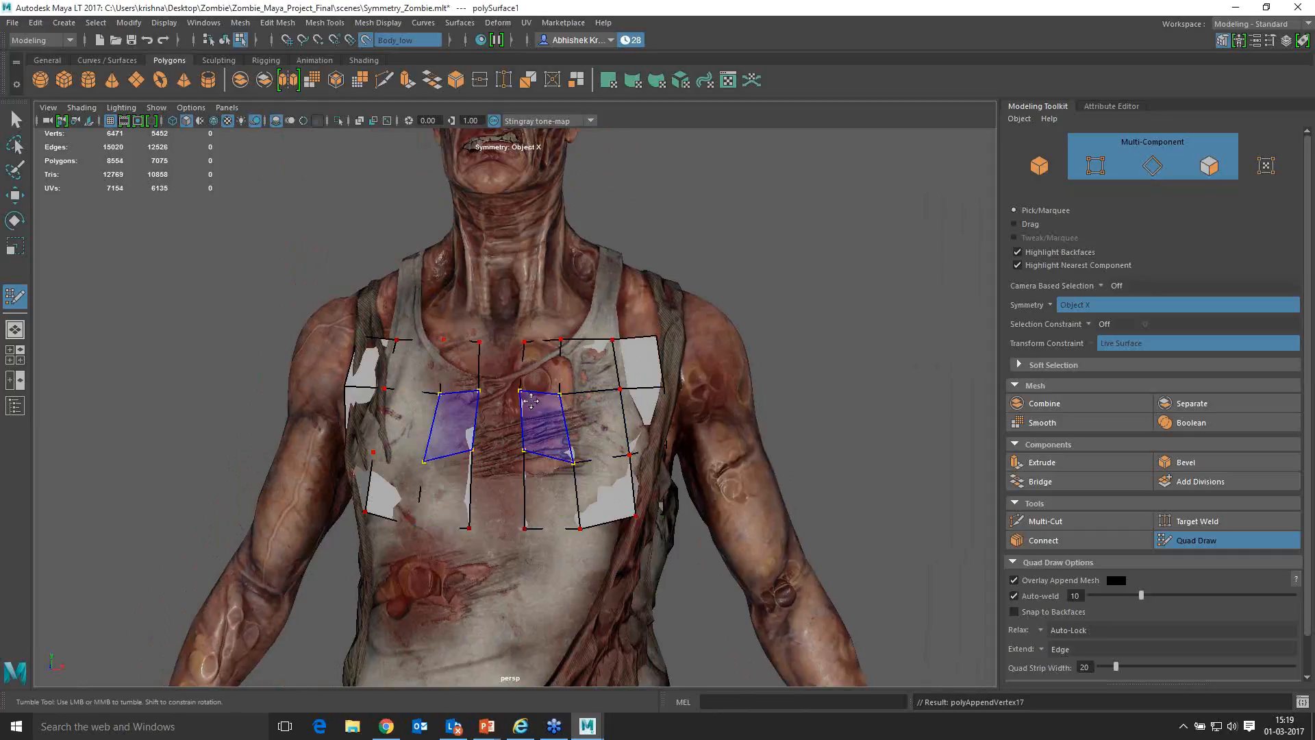
Step: Pull the inner edges and vertices of the mirrored patches onto the chest's centre line to weld the halves together
left_click_drag(522, 409, 503, 411)
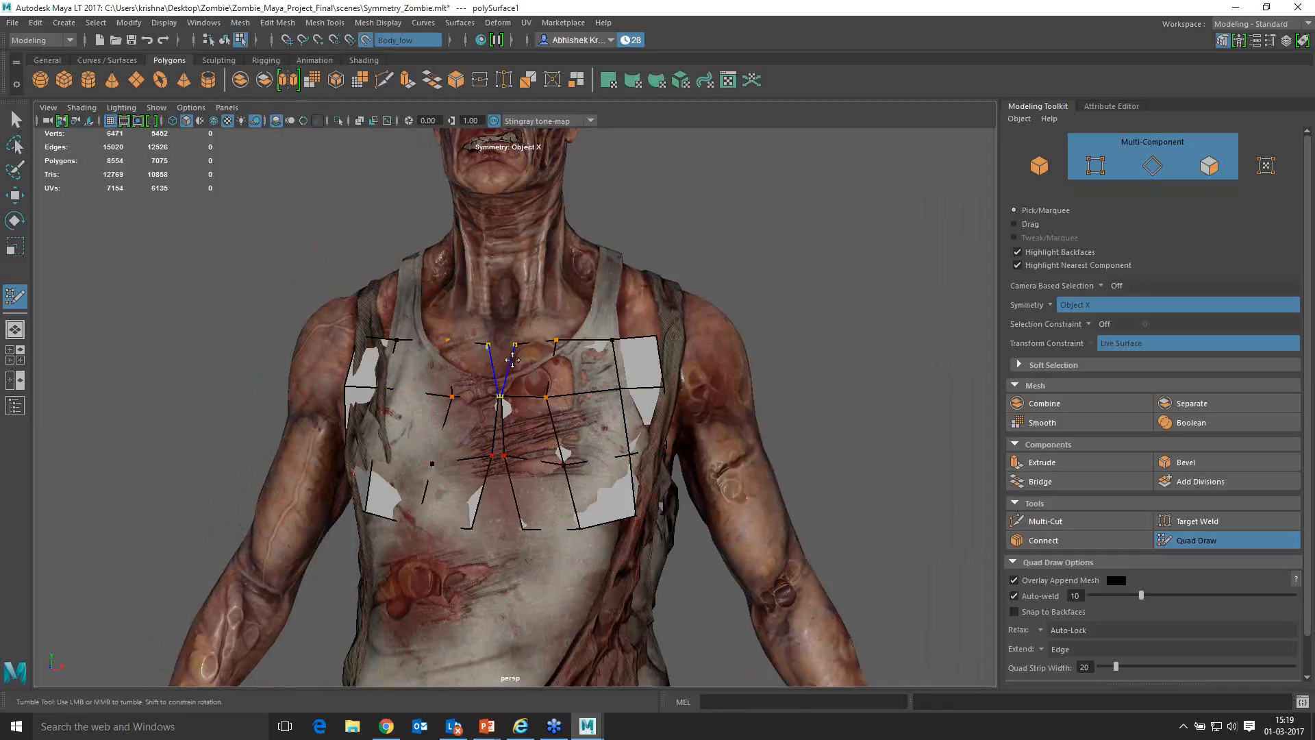
left_click_drag(513, 357, 503, 344)
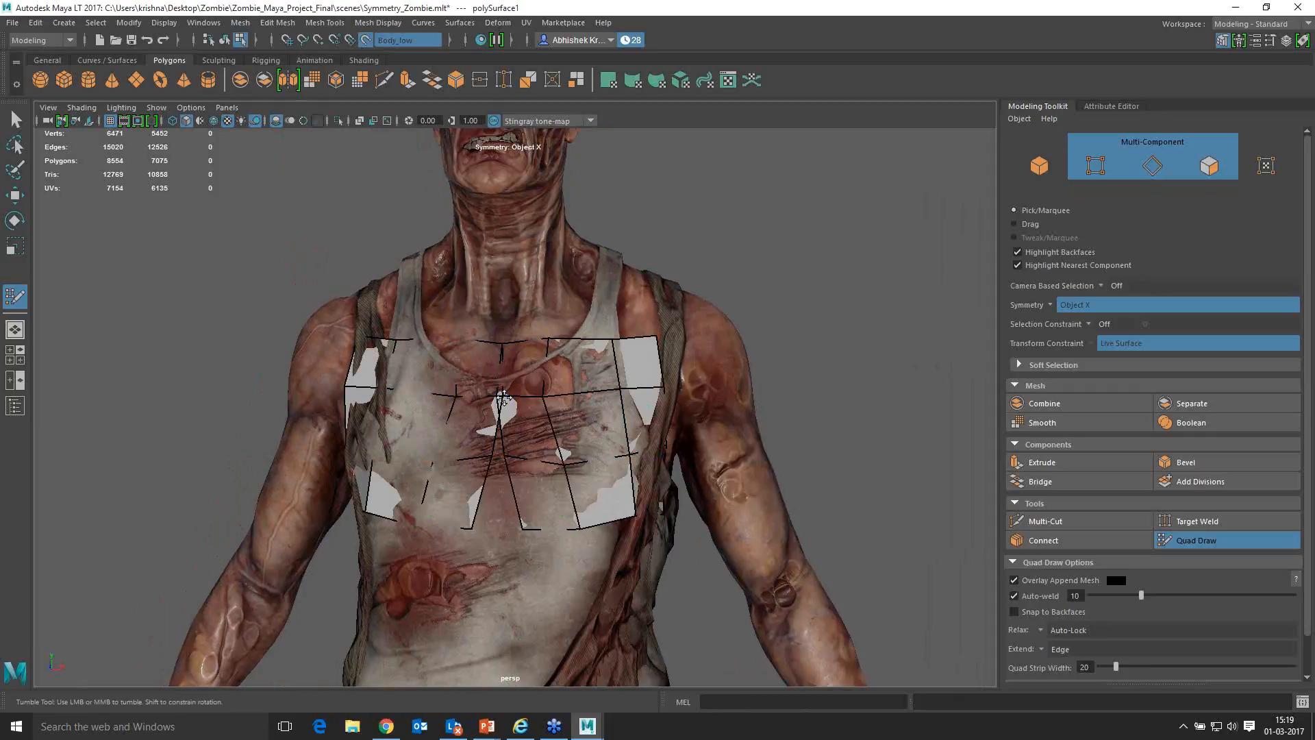
left_click_drag(504, 398, 509, 401, "shift")
left_click_drag(504, 456, 500, 457, "shift")
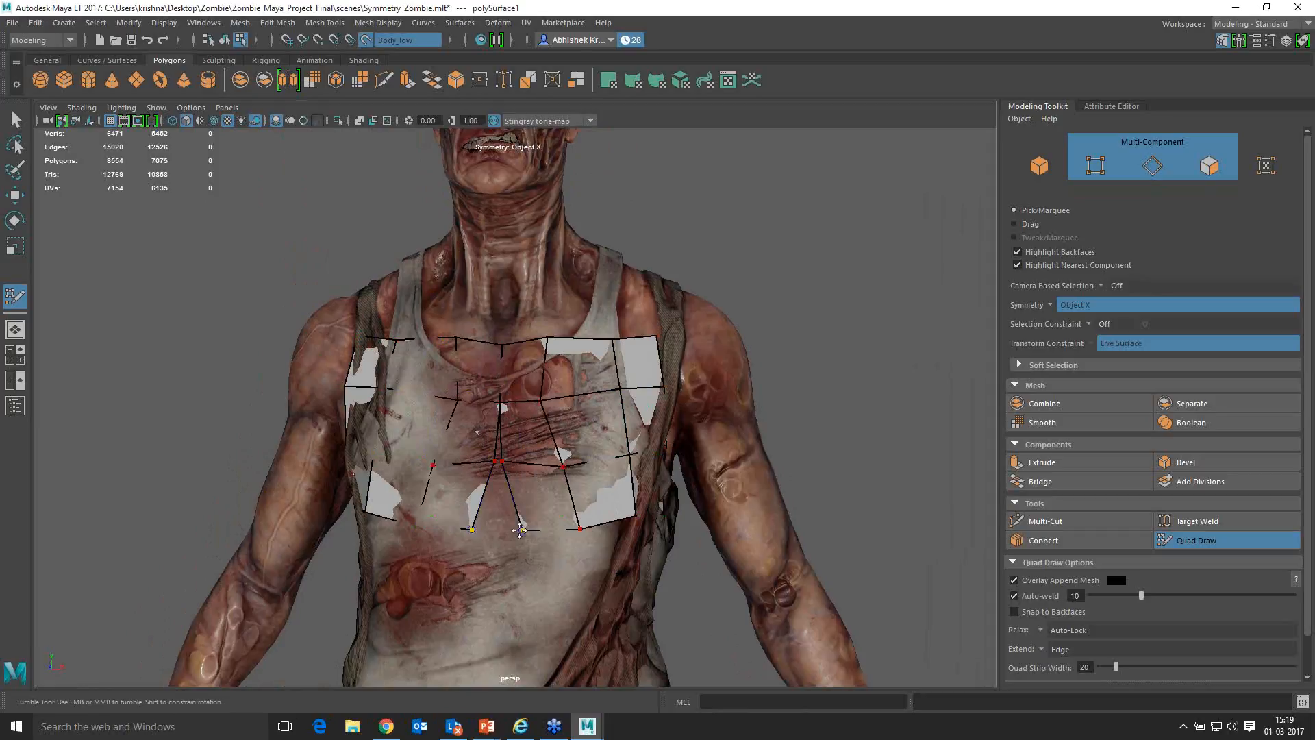
mouse_move(518, 508)
left_mouse_down()
mouse_move(499, 455)
mouse_move(560, 454)
mouse_move(507, 389)
mouse_move(504, 347)
mouse_move(470, 335)
left_mouse_up()
mouse_move(490, 399)
left_mouse_down("shift")
mouse_move(497, 418)
mouse_move(500, 400)
left_mouse_up("shift")
left_click_drag(499, 463, 498, 460)
left_click_drag(474, 530, 498, 532)
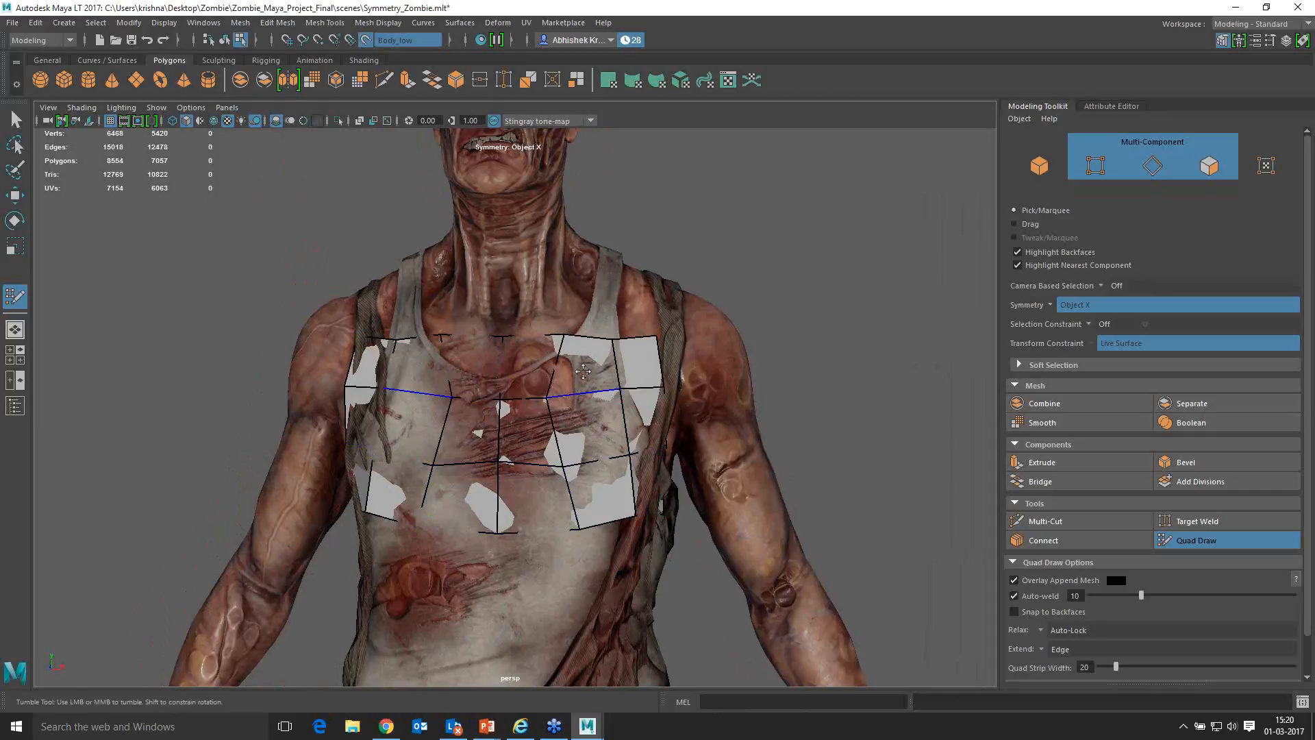
Step: Examine the mirrored Quad Draw patch on the chest up close and on the full zombie from different angles
left_click_drag(598, 391, 638, 389, "alt")
middle_click_drag(638, 389, 654, 423, "alt")
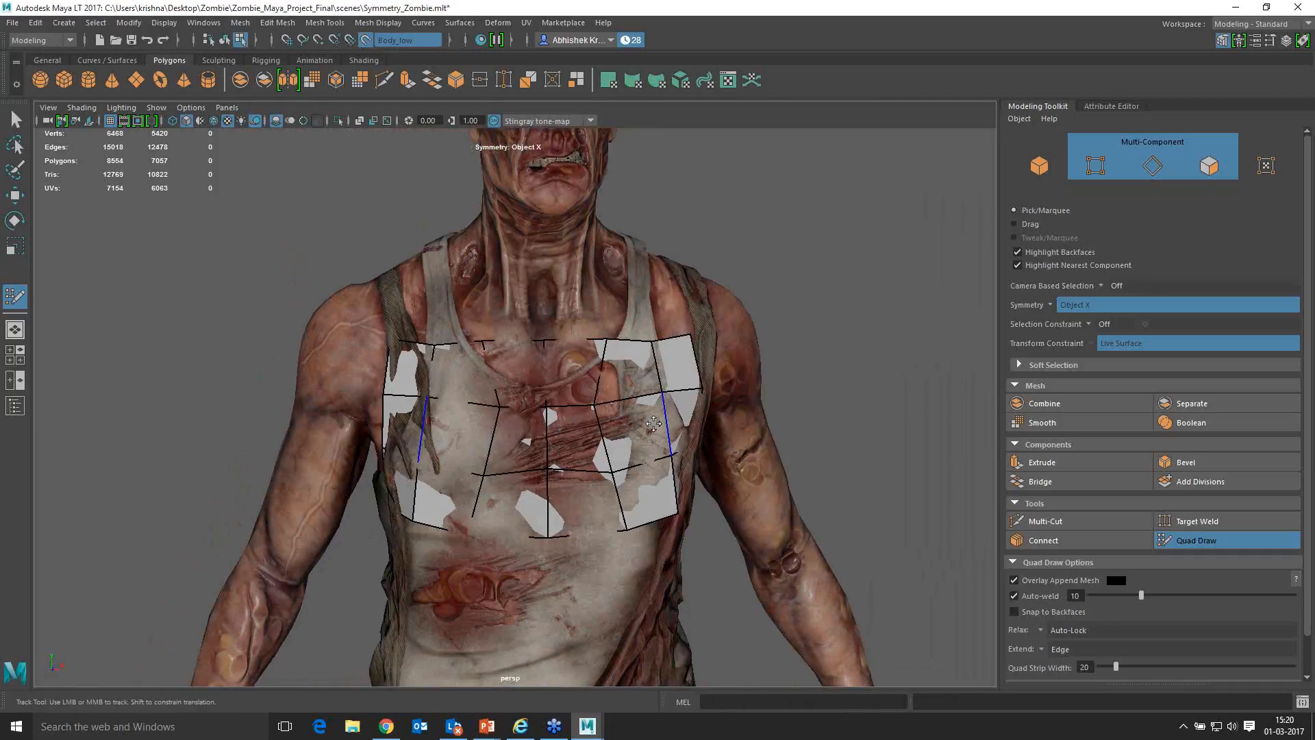
right_click_drag(654, 423, 605, 430, "alt")
left_click_drag(606, 430, 587, 448, "alt")
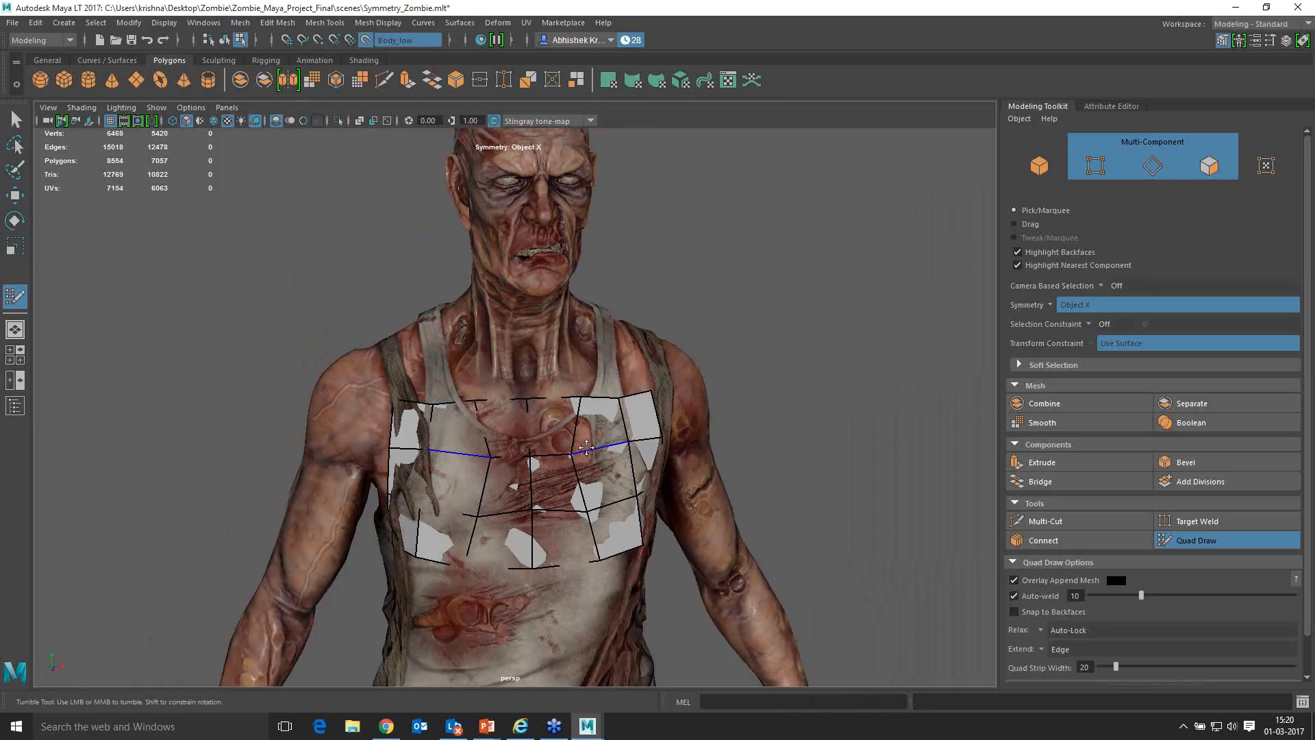
right_click(654, 423, "alt")
right_click_drag(654, 422, 495, 309, "alt")
middle_click_drag(495, 309, 495, 351, "alt")
scroll(518, 402, "down", 1)
middle_click_drag(518, 402, 516, 380, "alt")
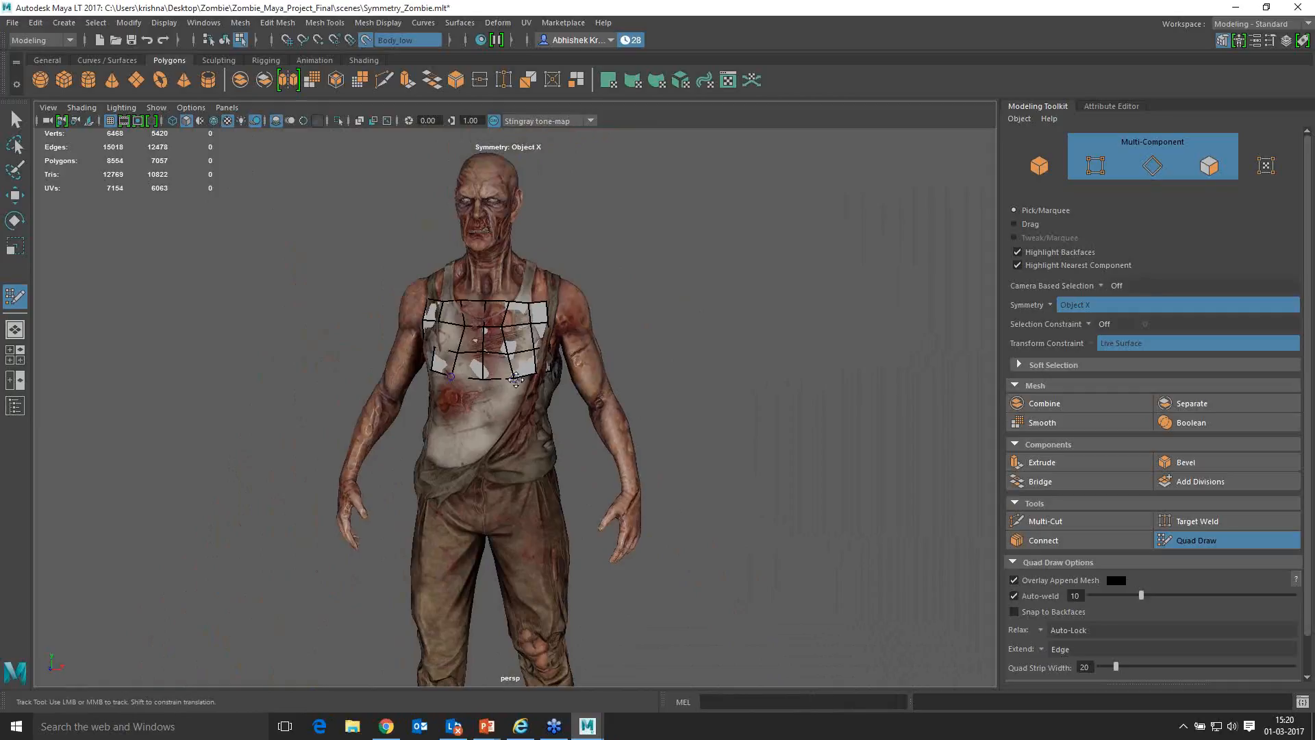
left_click_drag(668, 328, 632, 346, "alt")
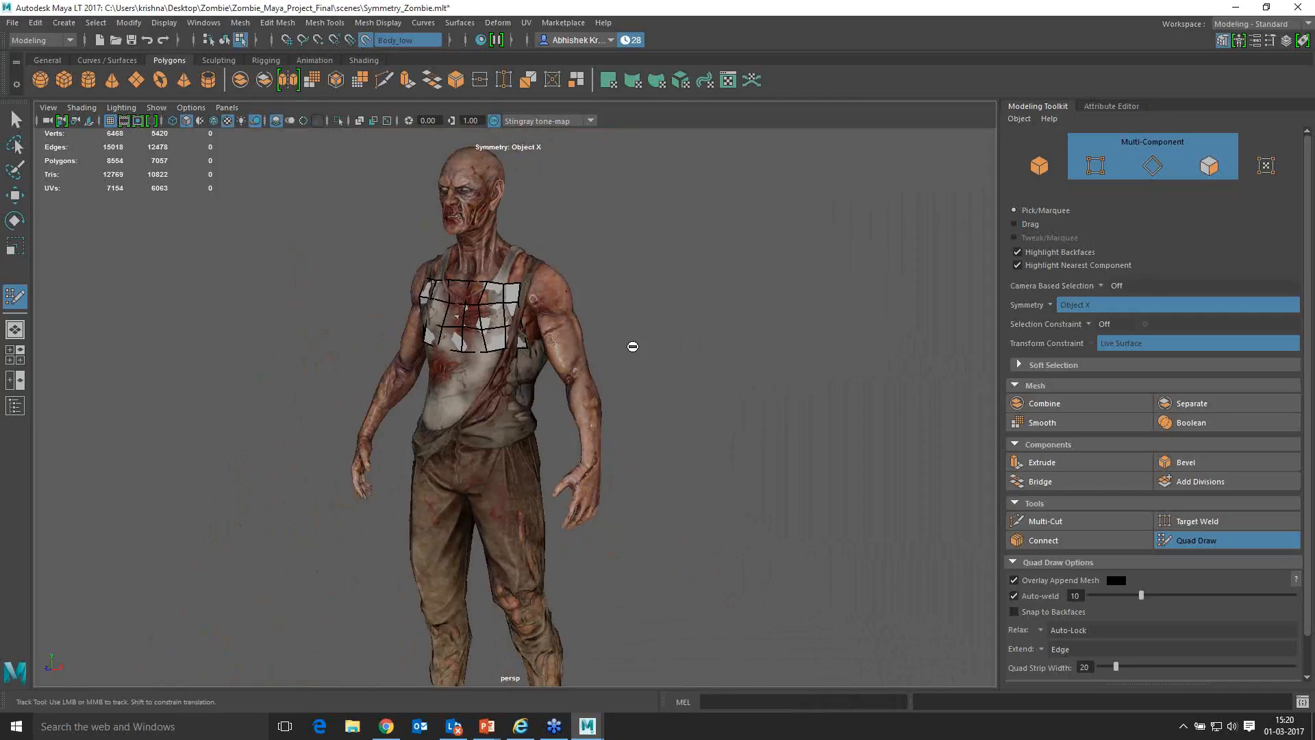
mouse_move(672, 396)
left_mouse_down("alt")
mouse_move(614, 388)
mouse_move(620, 404)
left_mouse_up("alt")
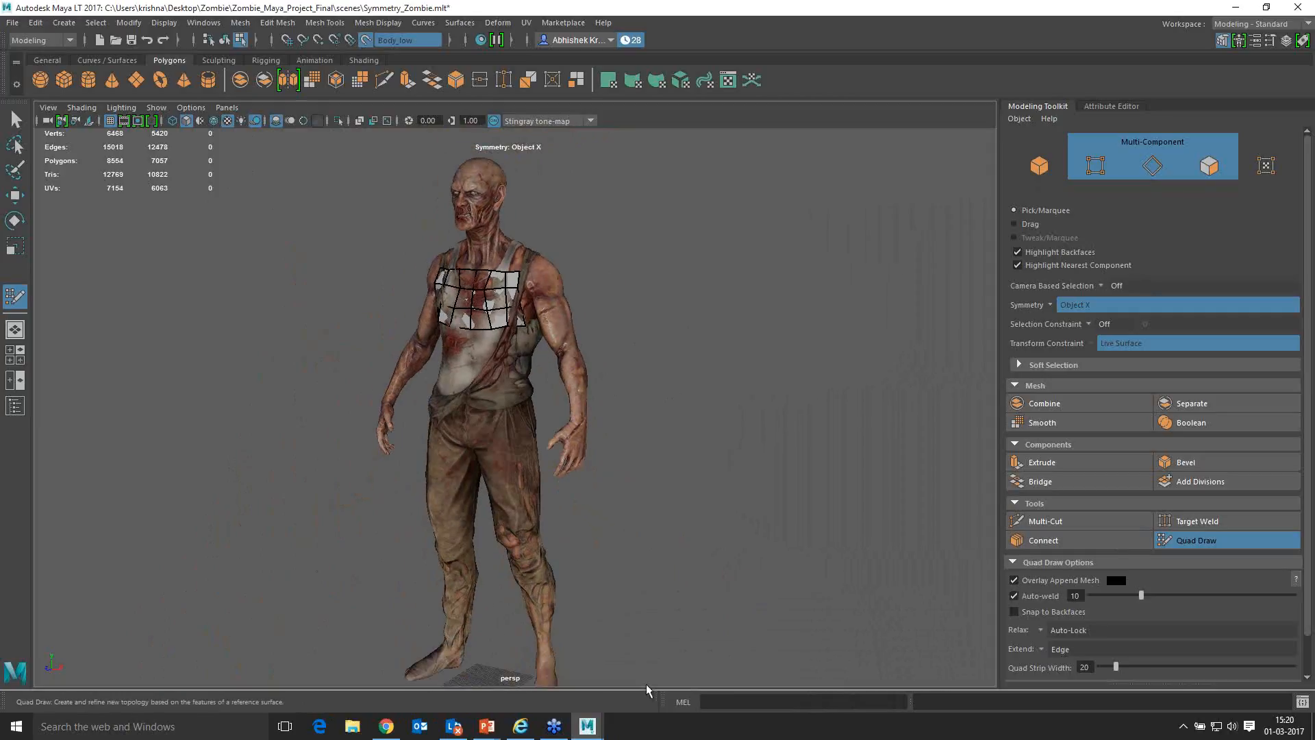
Step: Switch to the running PowerPoint slide show about the Maya LT modeling tools
left_click(487, 726)
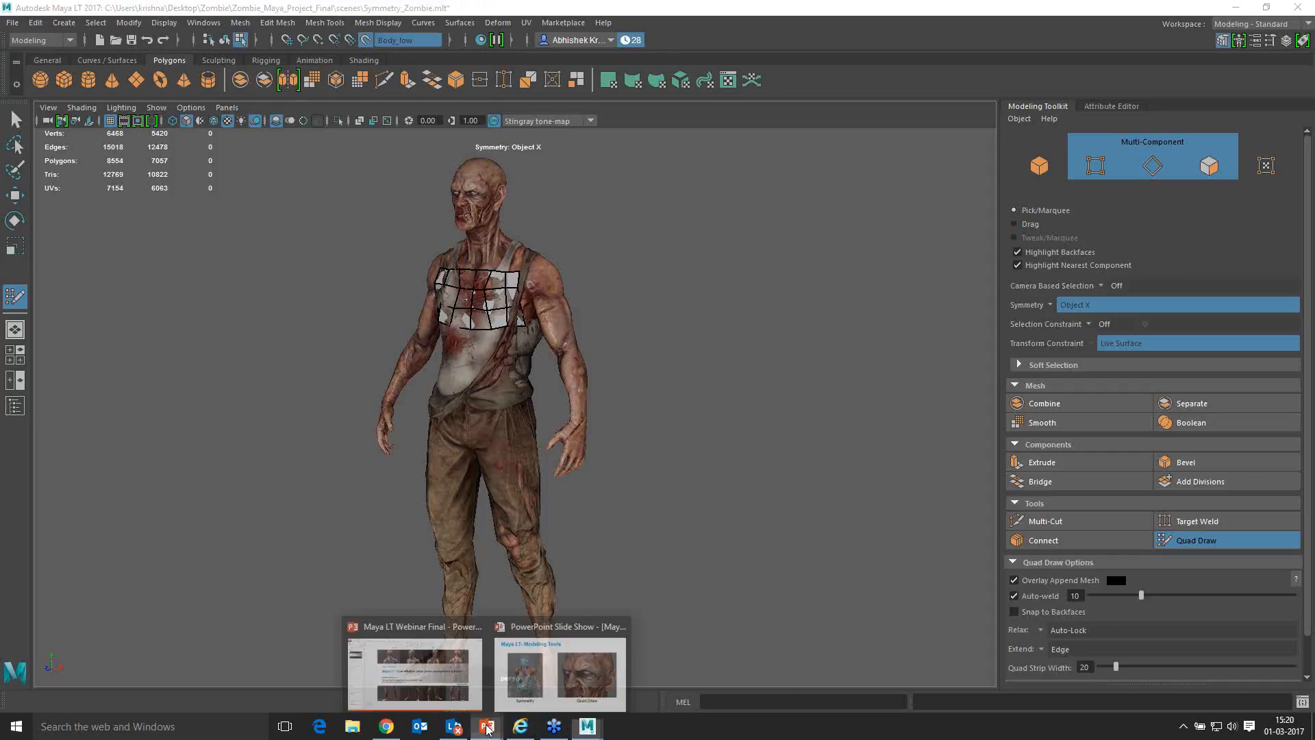
left_click(526, 676)
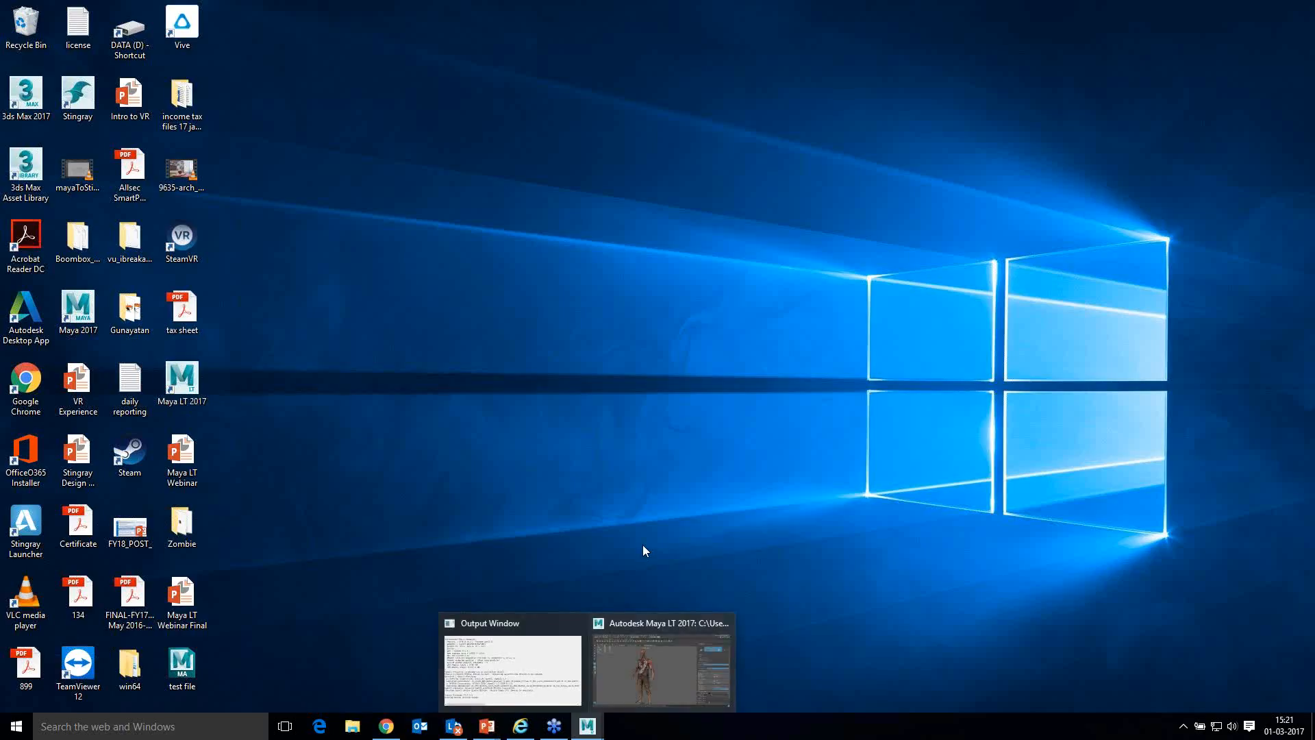
Step: Switch back to Maya LT and open the scene LOD_Zombie.mlt
left_click(652, 667)
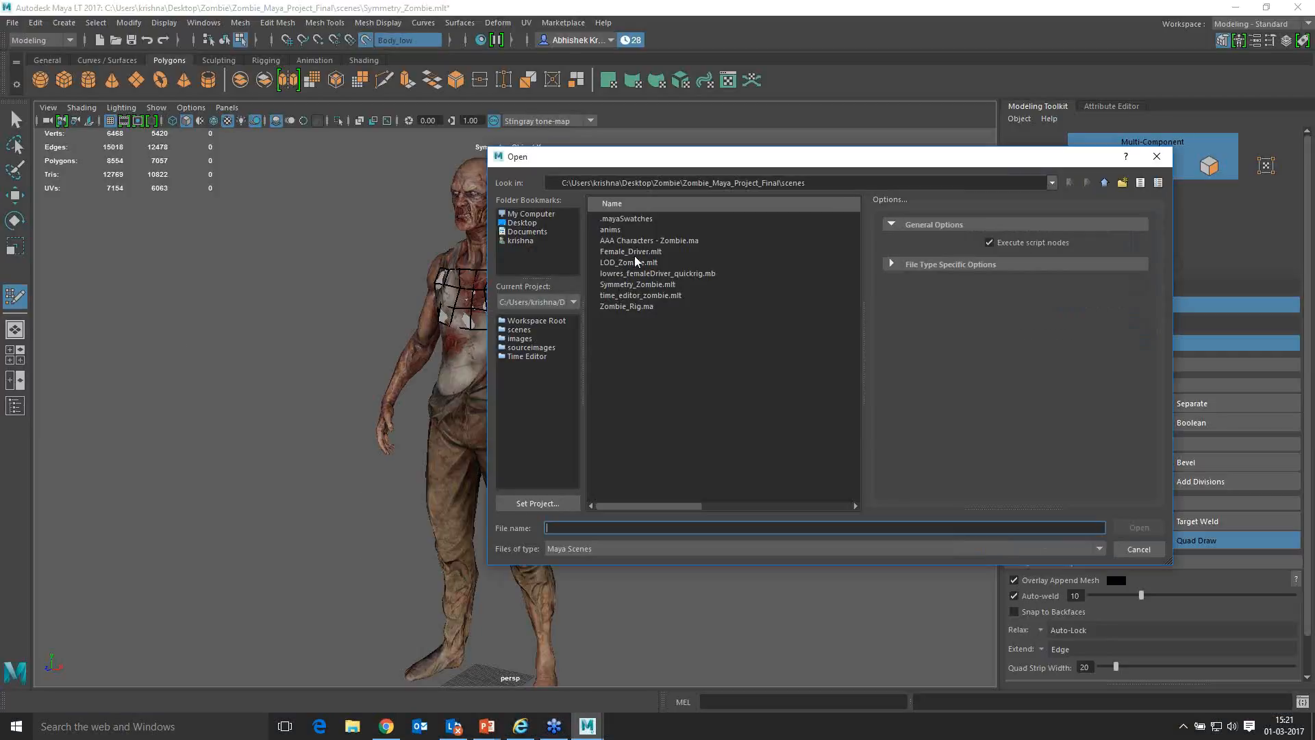
left_click(623, 263)
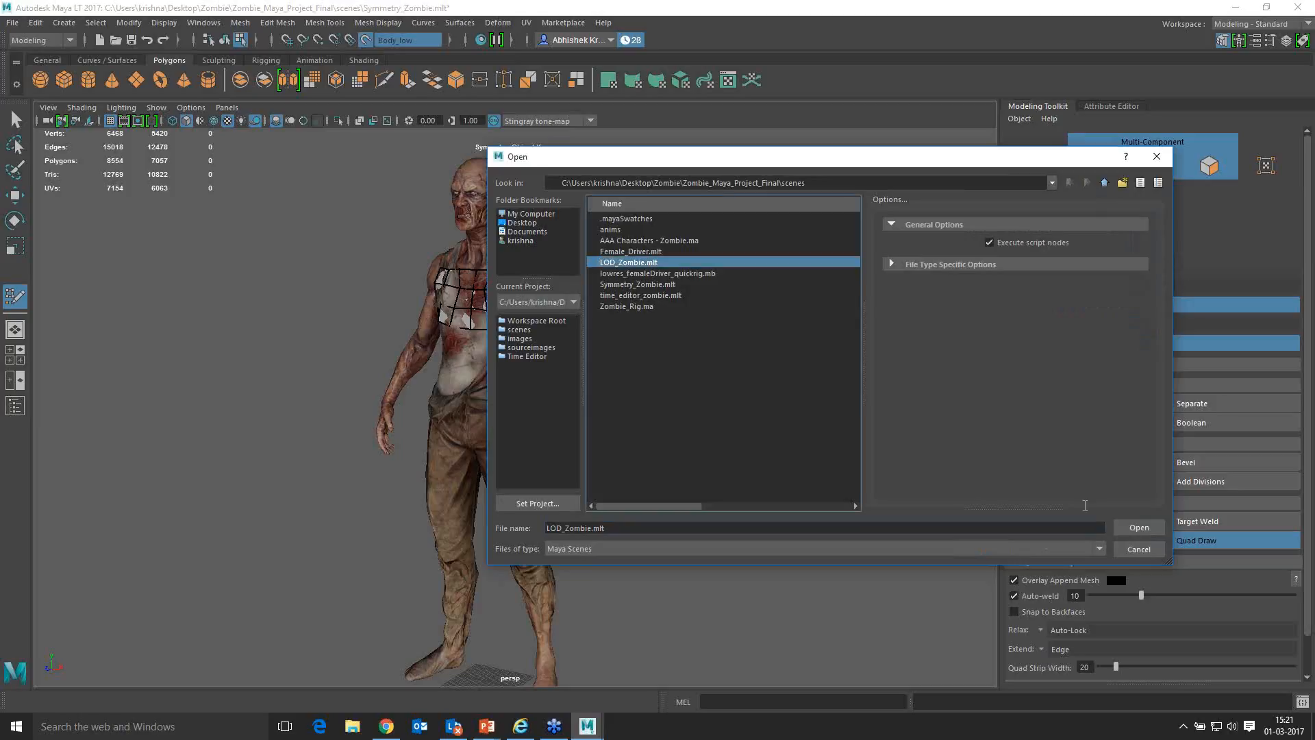
left_click(1121, 524)
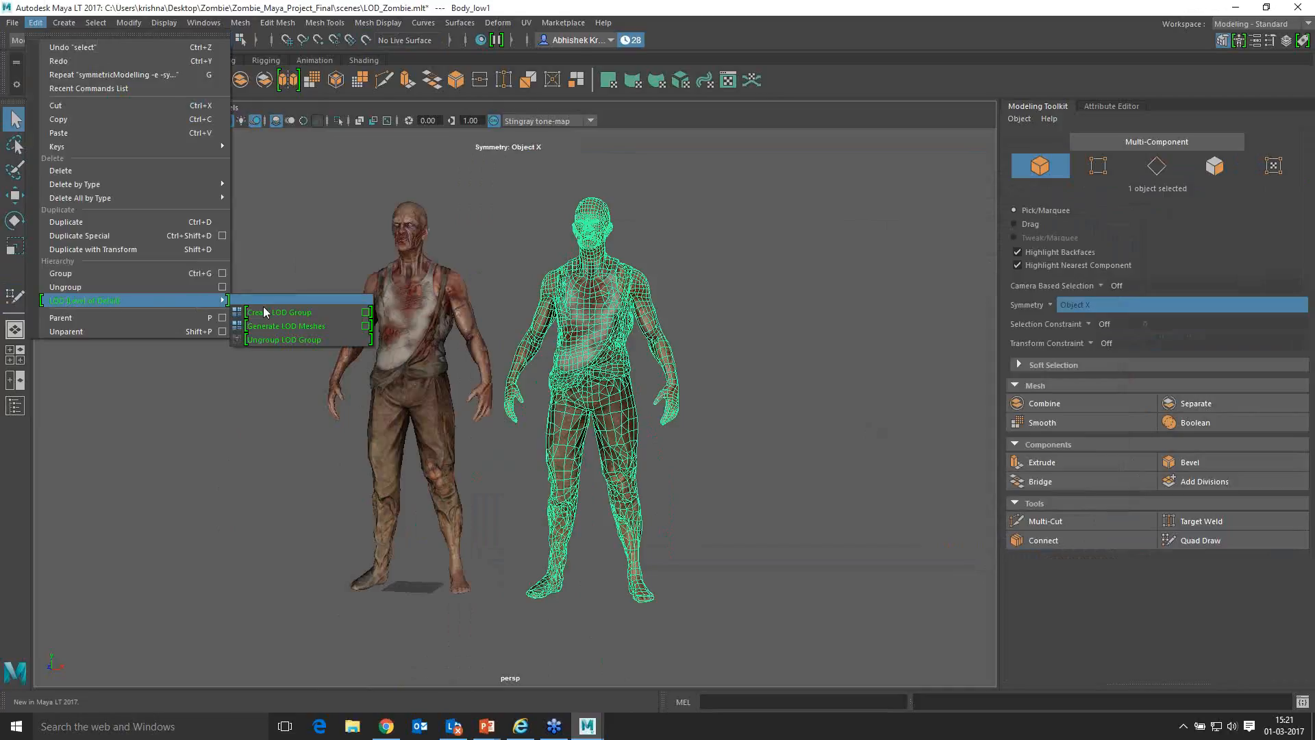
Step: Open the Generate LOD Meshes options for the selected Body_low1 mesh and move the window clear of the models
left_click(365, 327)
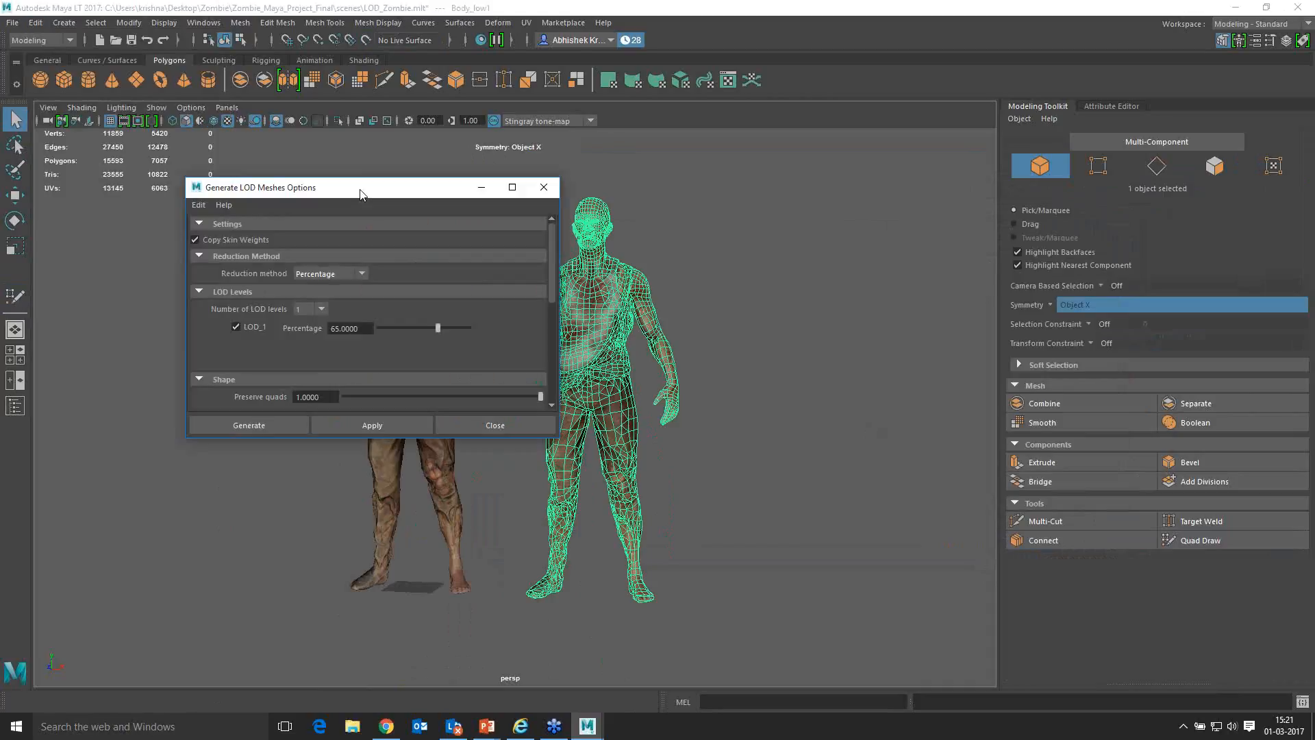
left_click_drag(391, 190, 899, 150)
right_click_drag(521, 438, 41, 432, "alt")
right_click_drag(583, 495, 370, 458, "alt")
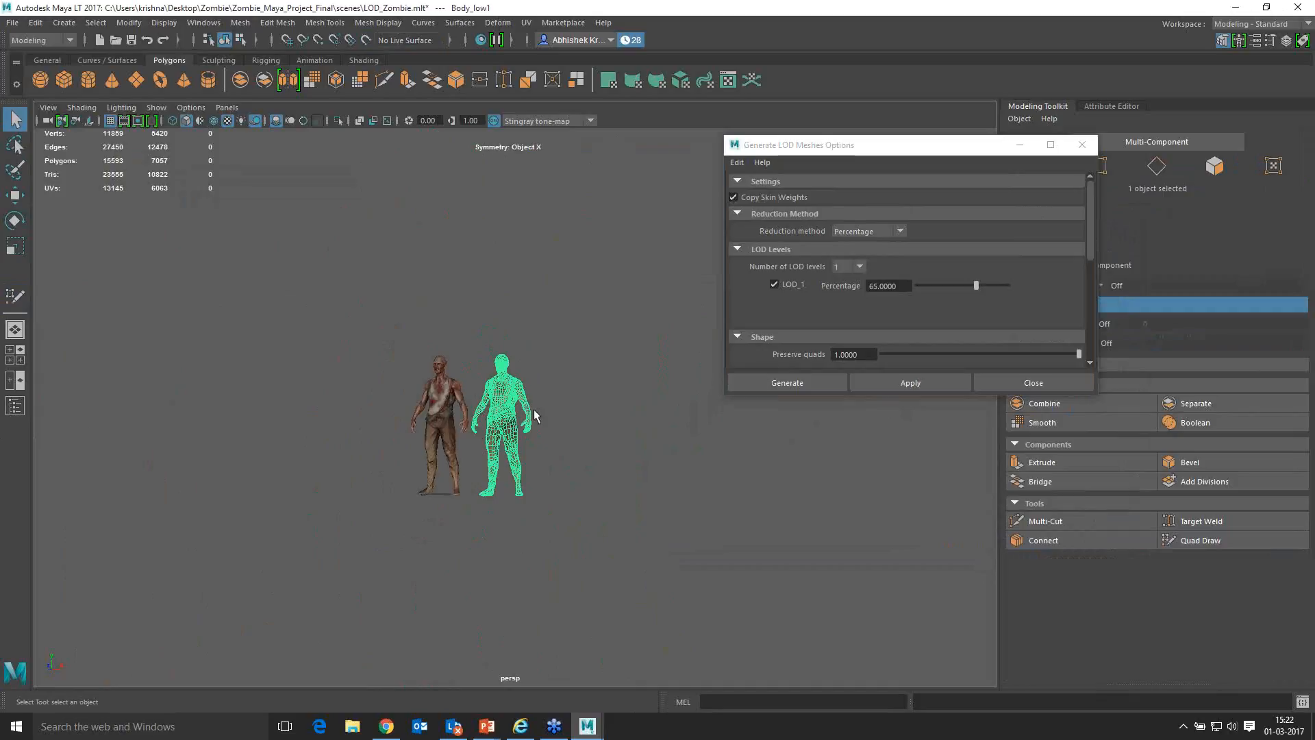
Step: Generate a single LOD level of the selected body mesh using a reduction percentage of 65
right_click_drag(603, 433, 491, 419, "alt")
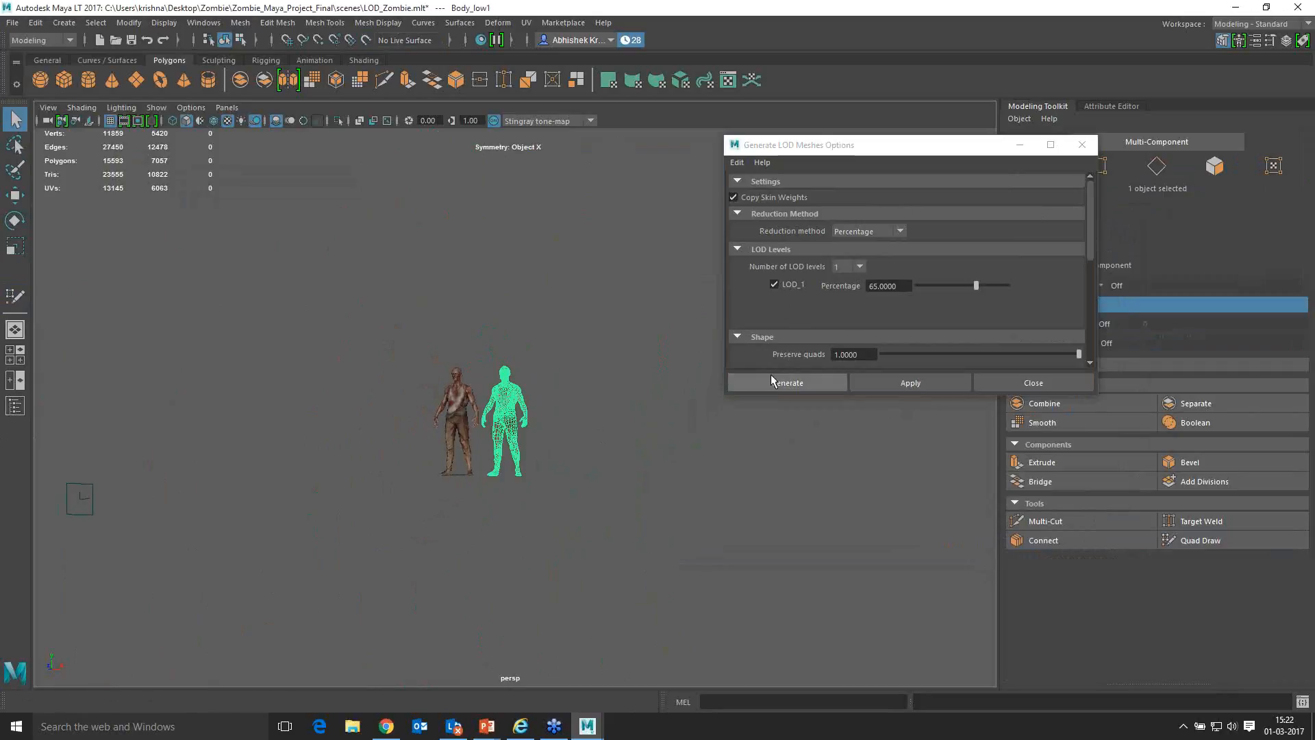
right_click_drag(495, 370, 568, 425, "alt")
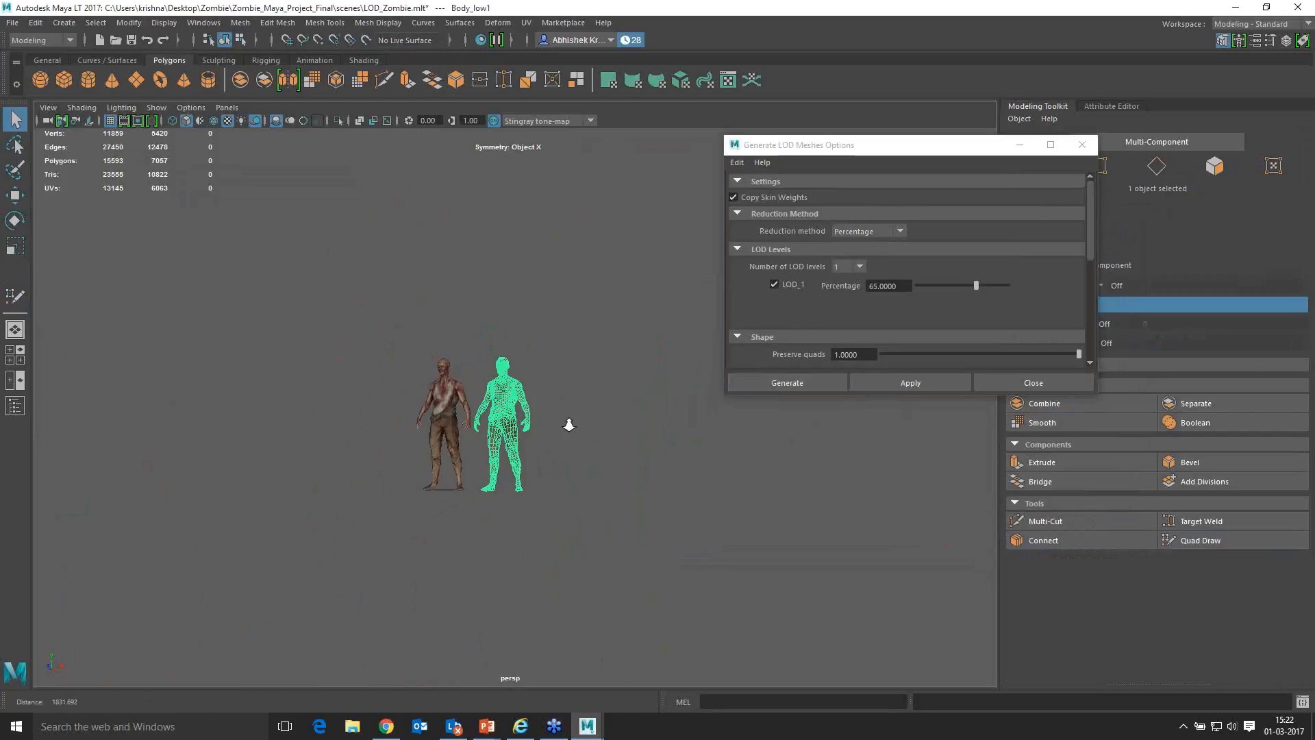
right_click_drag(568, 425, 698, 486, "alt")
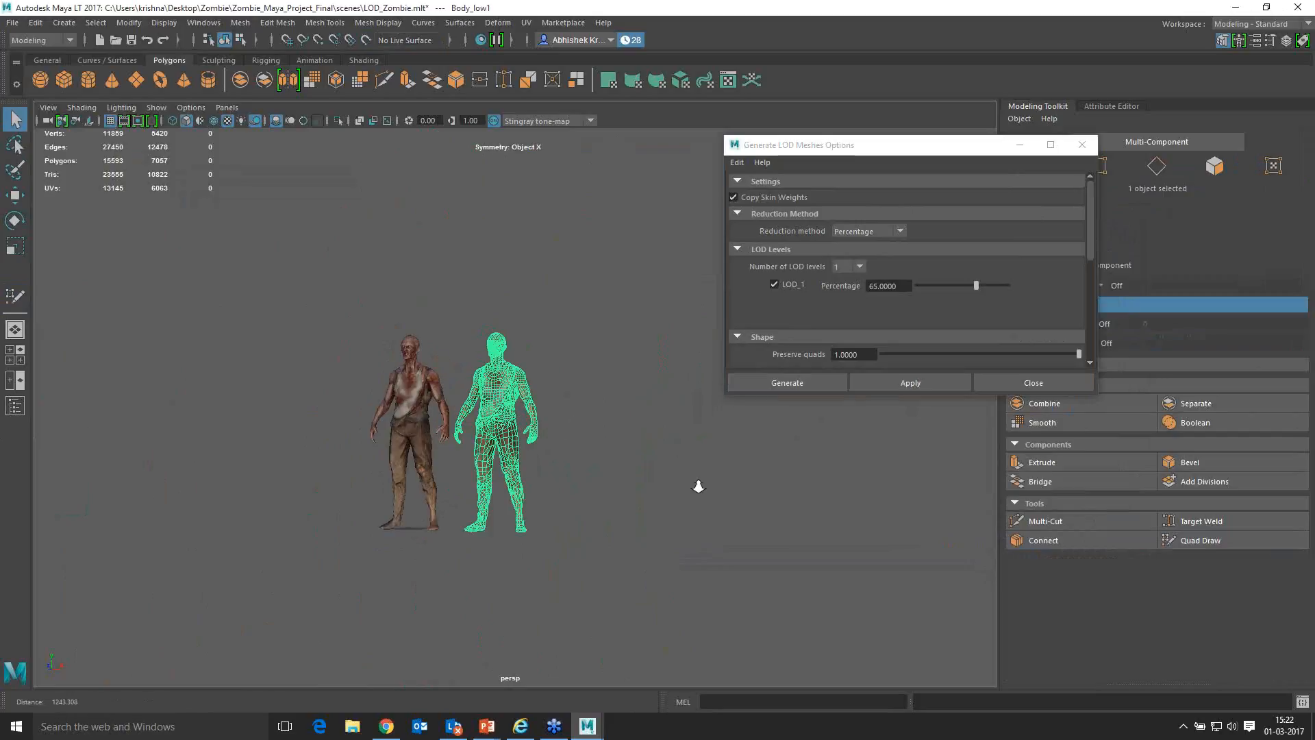
scroll(697, 486, "up", 4)
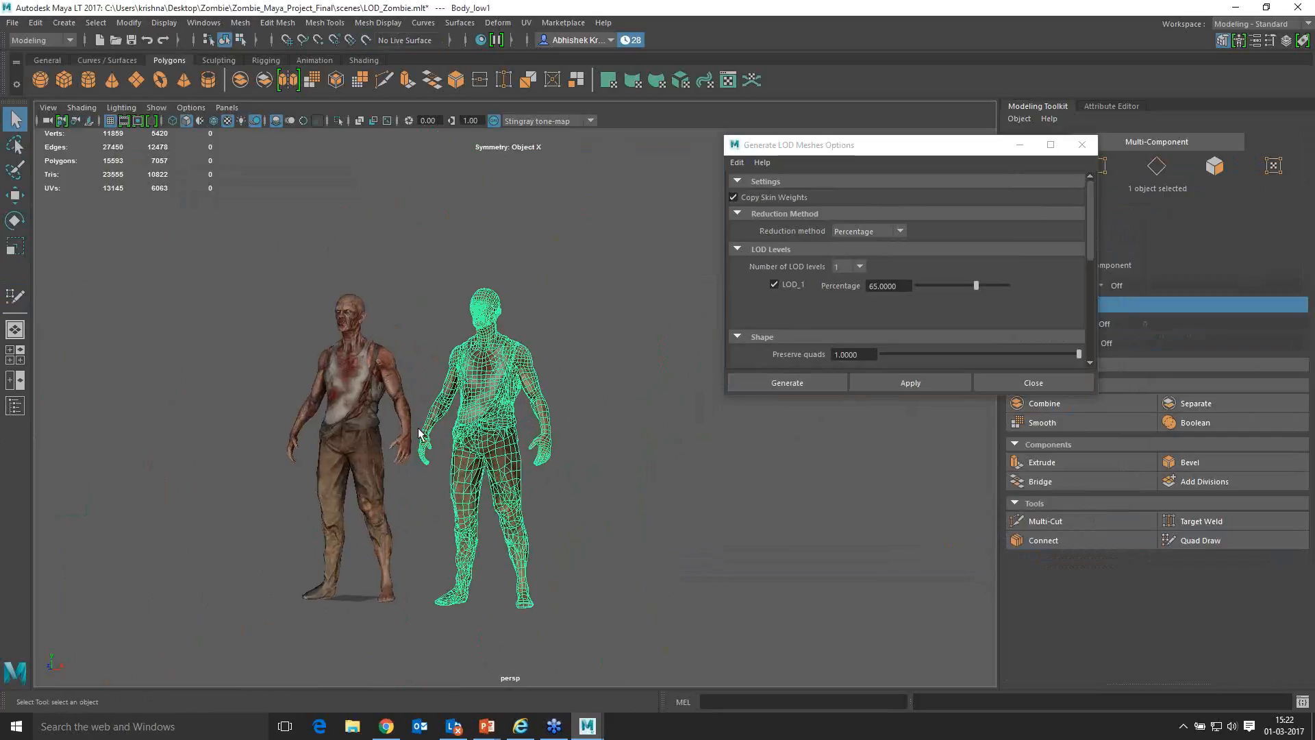
scroll(419, 433, "up", 4)
left_click_drag(905, 286, 876, 291)
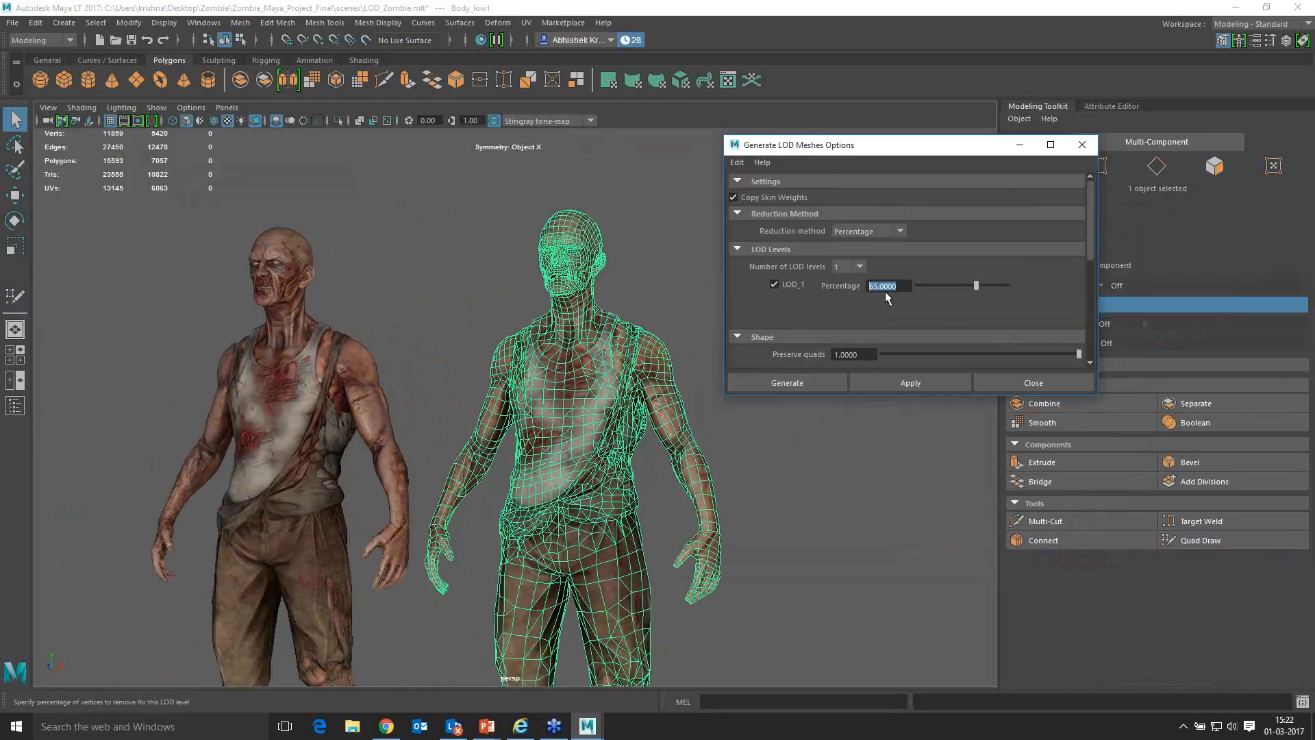
left_click(788, 383)
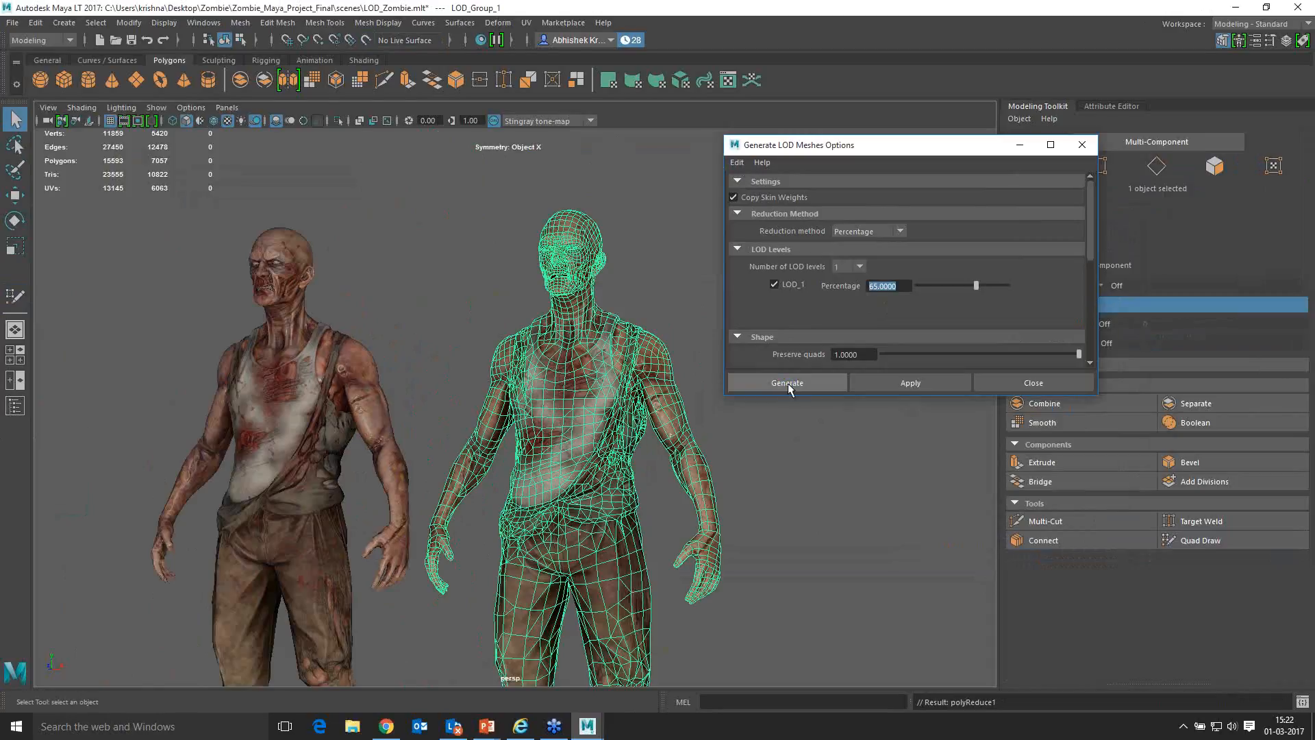
Step: Select both the original body mesh and the reduced LOD mesh and compare their wireframe density from several angles
right_click_drag(810, 446, 490, 372, "alt")
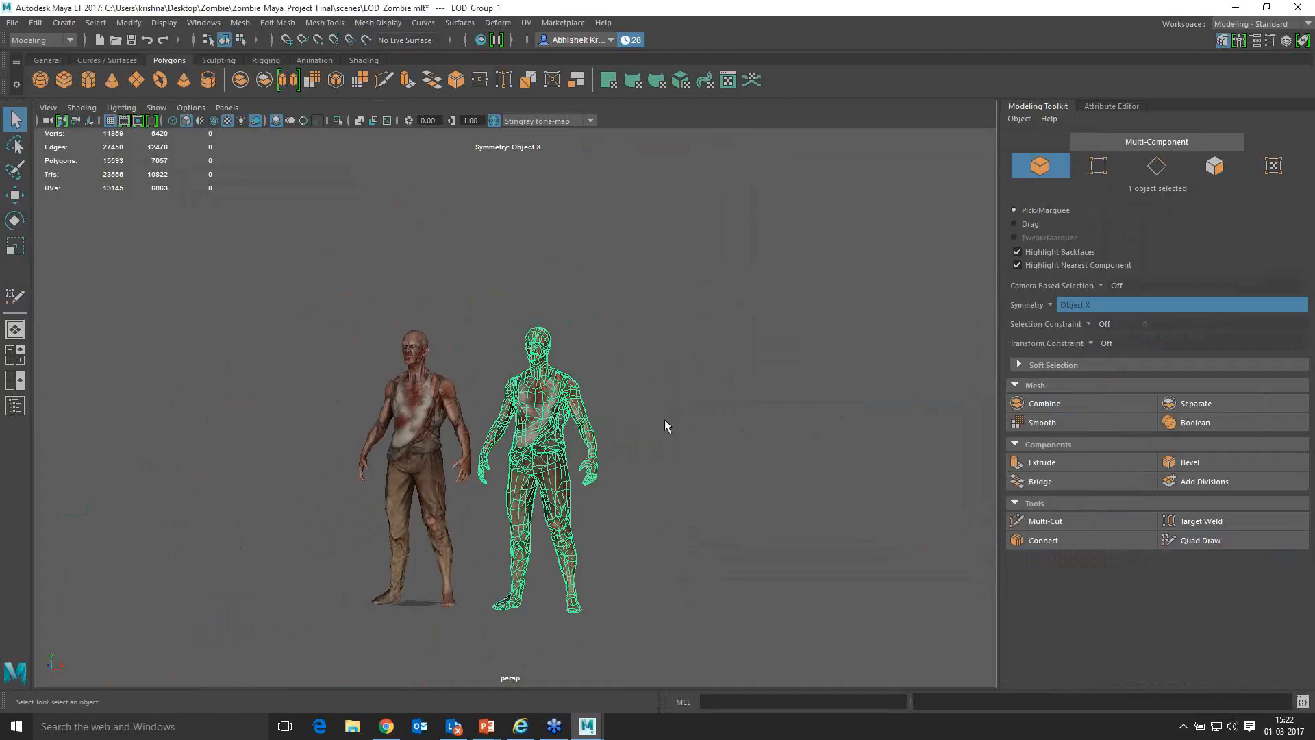
left_click(664, 425)
left_click(562, 410)
right_click_drag(520, 362, 537, 401, "alt")
left_click_drag(339, 328, 646, 396)
right_click_drag(645, 393, 667, 466, "alt")
left_click(557, 397)
left_click(438, 410, "shift")
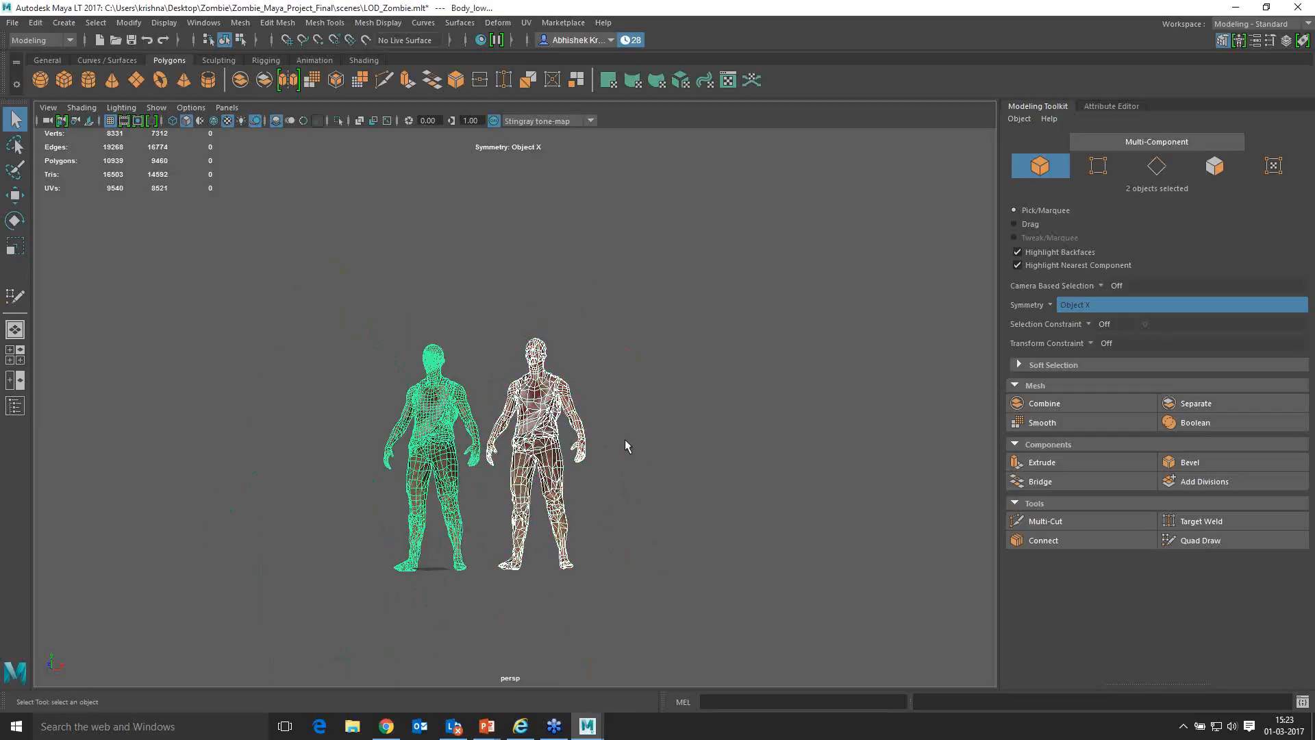
mouse_move(615, 482)
left_mouse_down("alt")
mouse_move(661, 502)
mouse_move(634, 493)
left_mouse_up("alt")
middle_click_drag(640, 479, 644, 447, "alt")
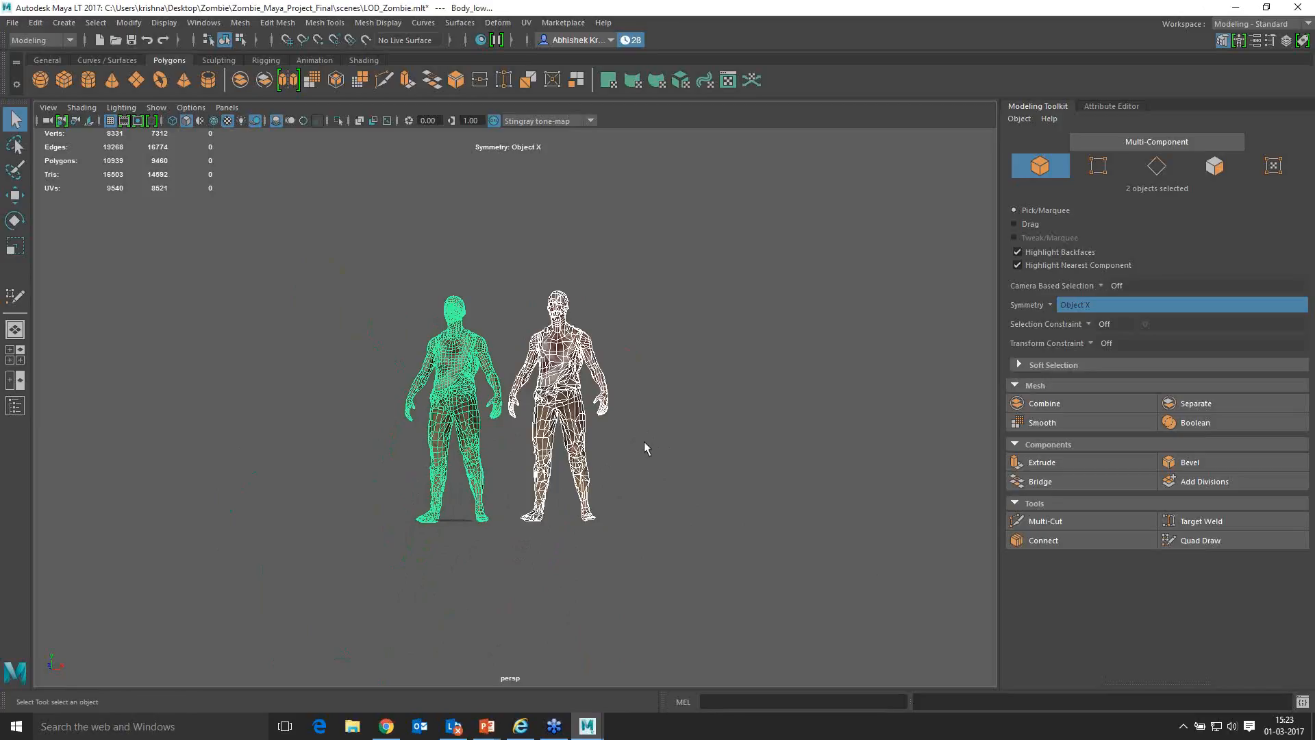
left_click_drag(648, 454, 593, 732, "alt")
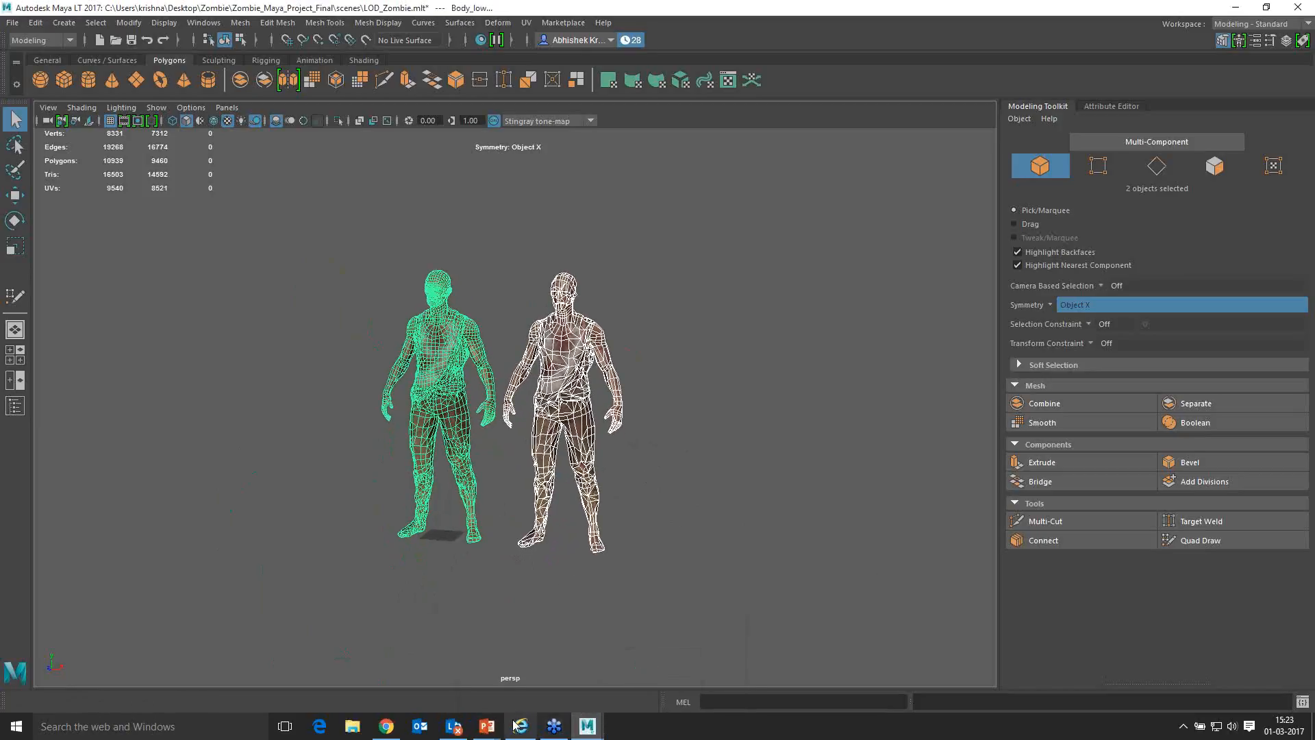
Step: Switch to the running PowerPoint slide show and advance to the Symmetry UV's slide
mouse_move(499, 730)
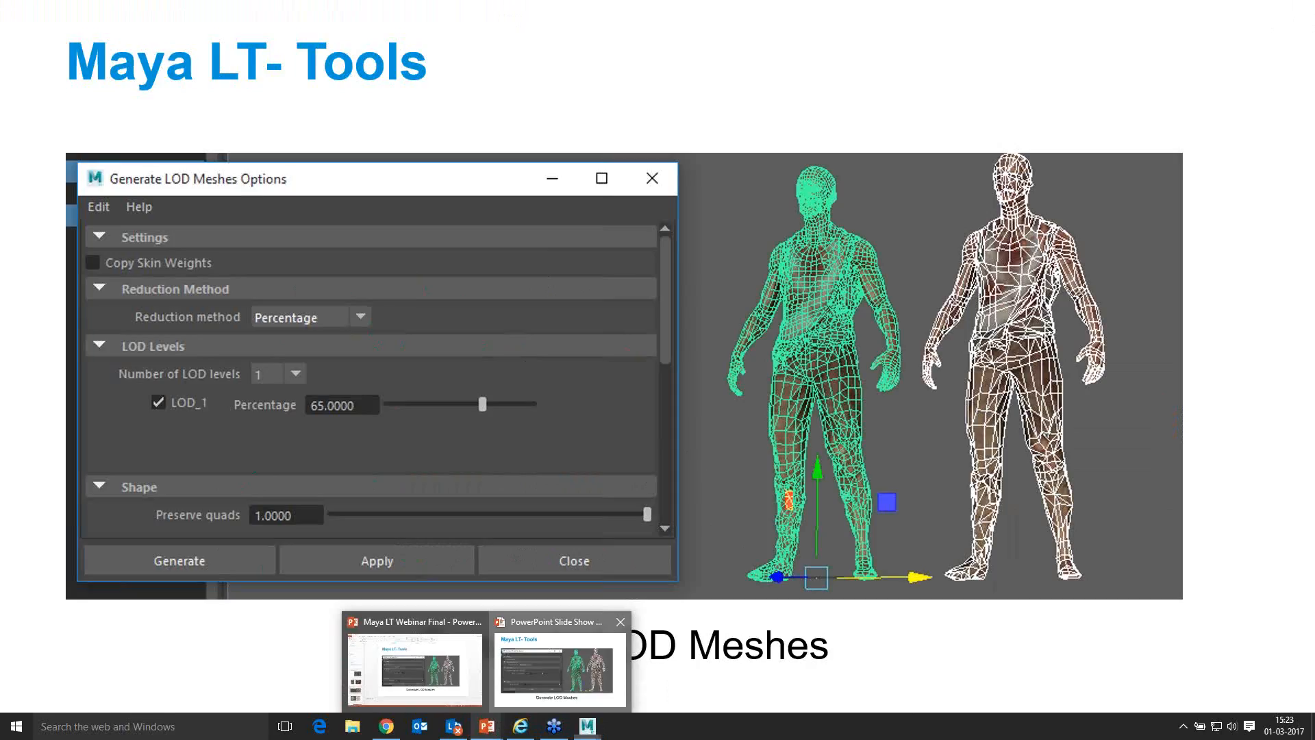
left_click(515, 679)
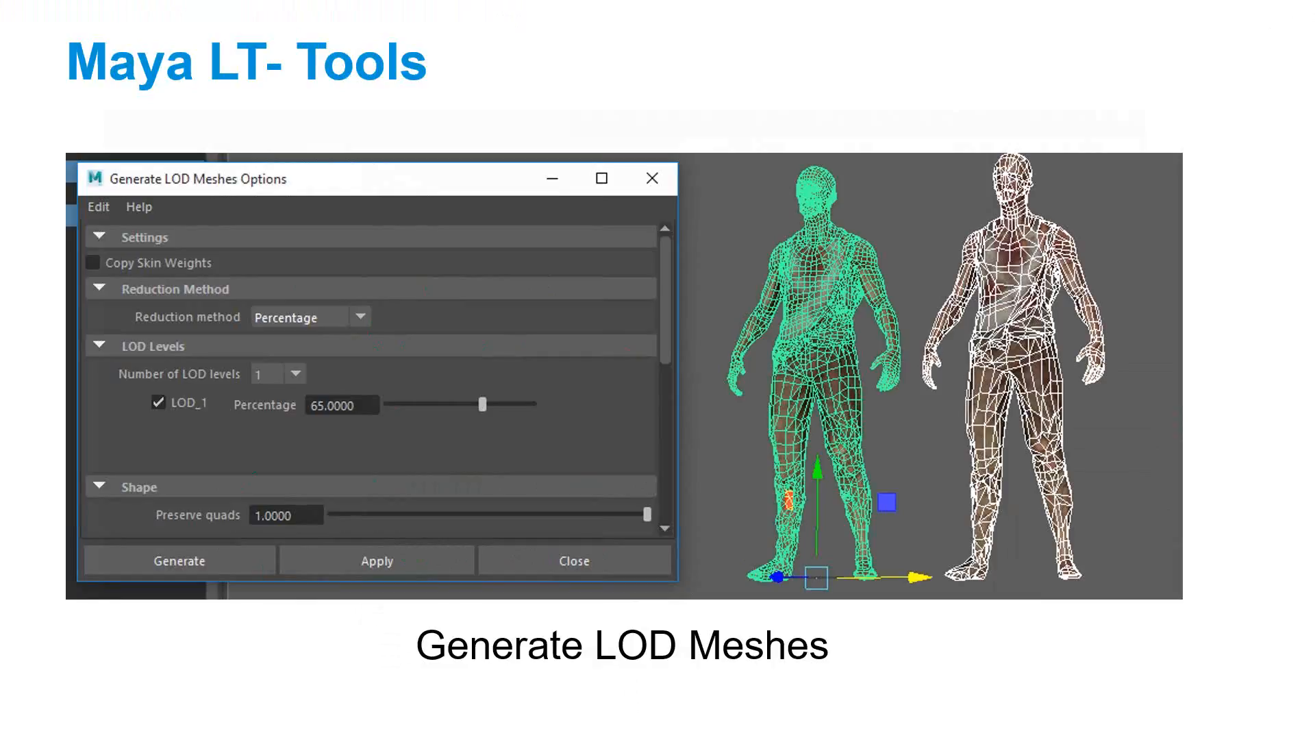
key("Right")
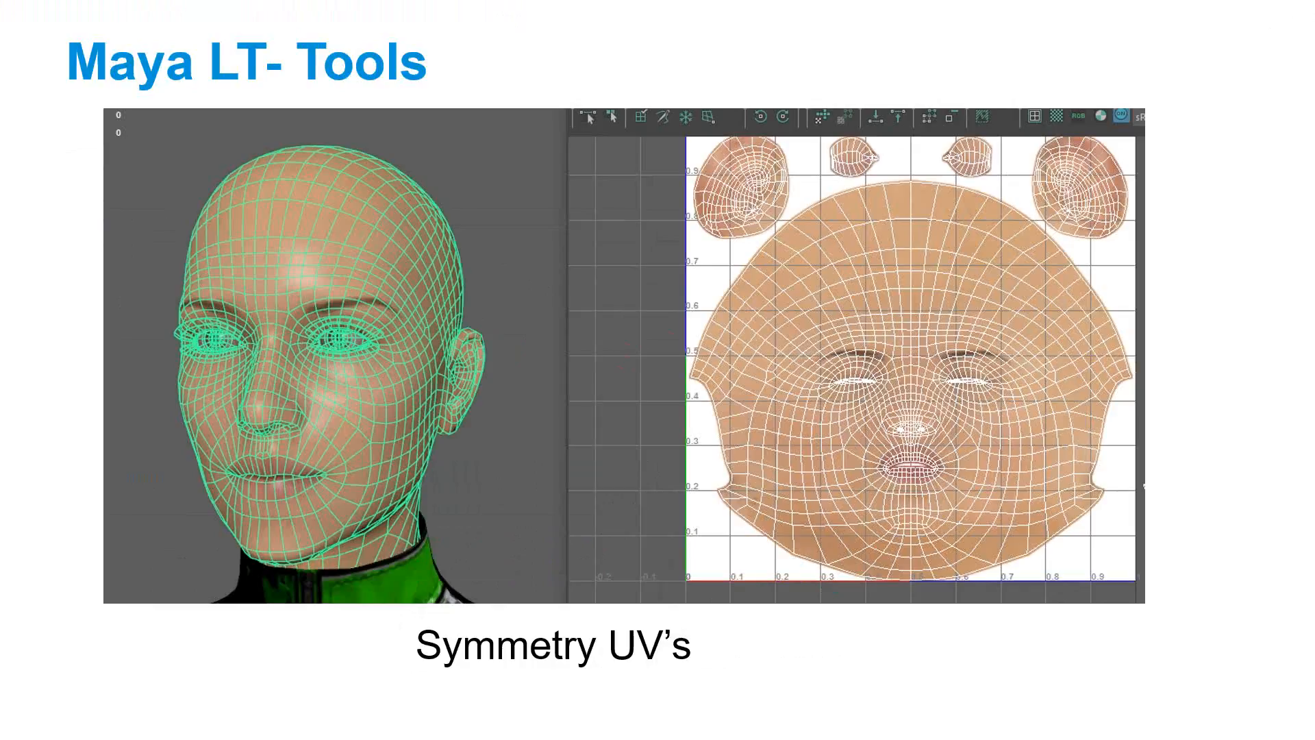
Step: Switch back to Maya LT and open the scene Female_Driver.mlt
key("alt+Tab")
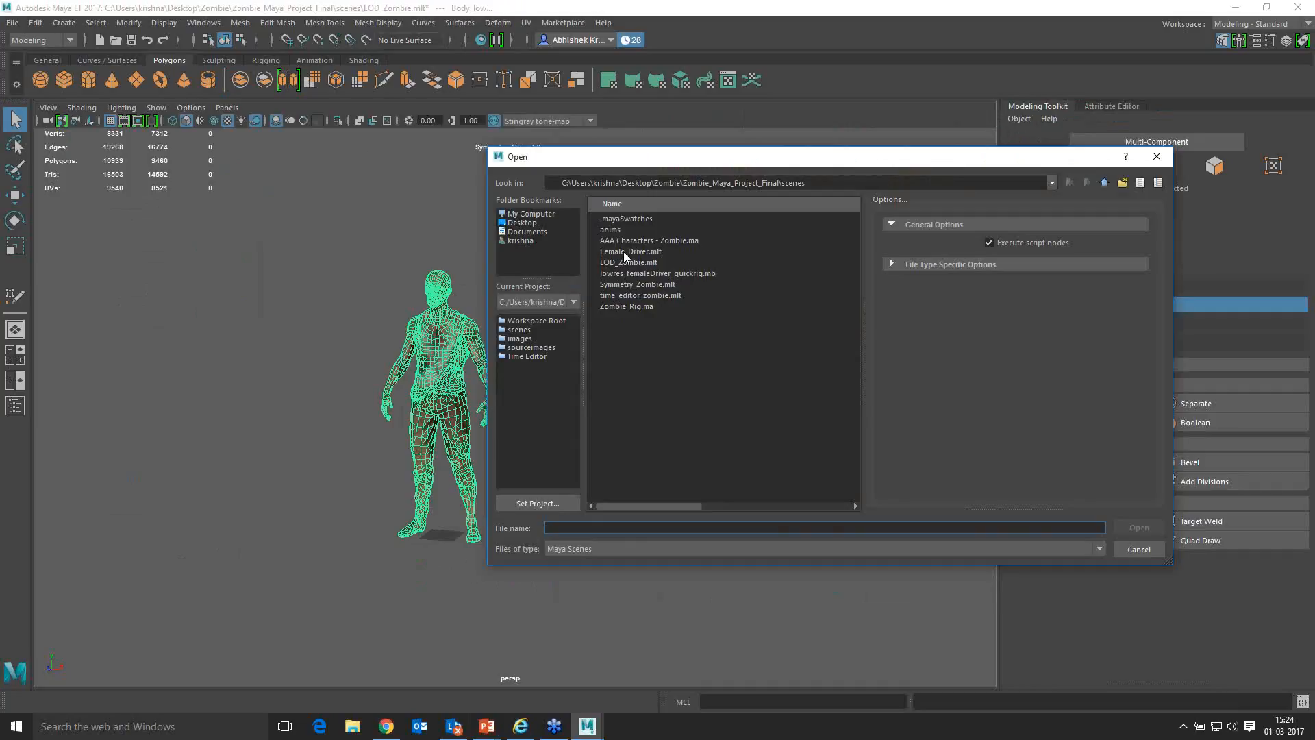
left_click(623, 252)
left_click(1136, 527)
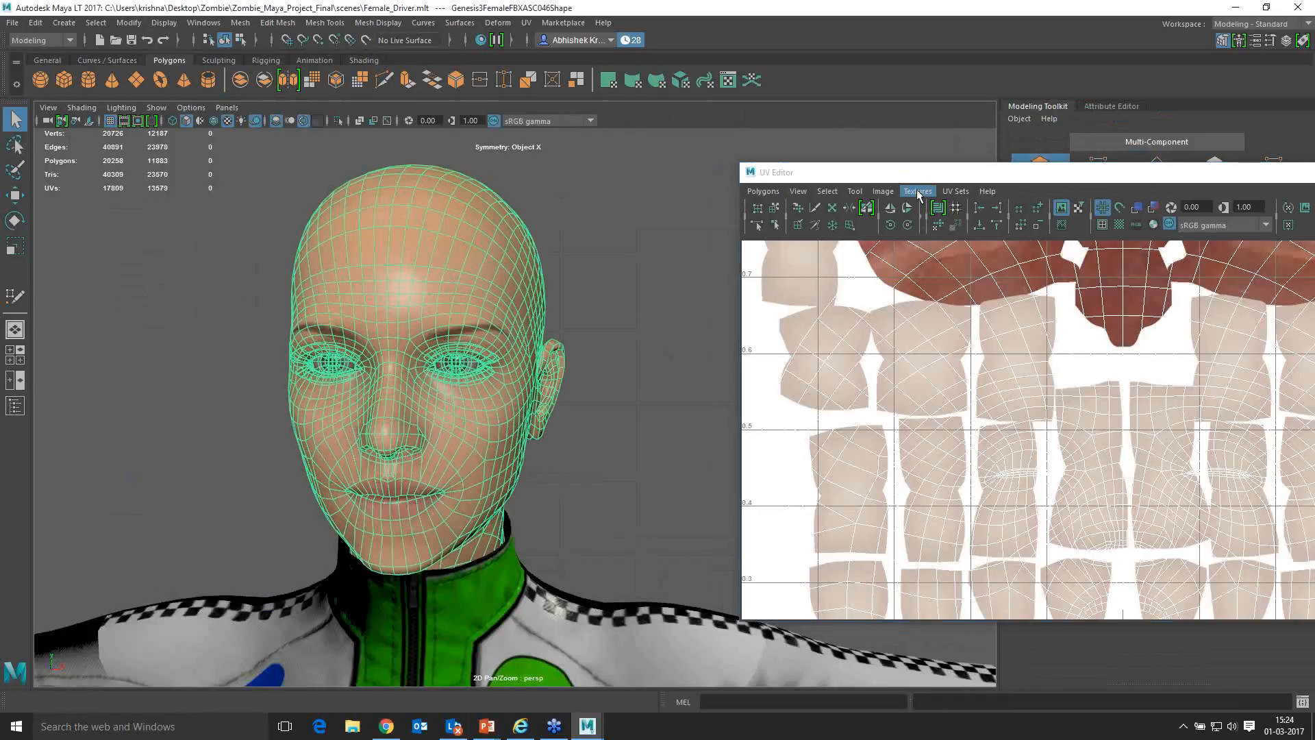
Step: Display the aiSkin5SG texture olympia7facemapd_1001 behind the head's UVs and reposition the UV Editor so the whole face shell is in view
left_click(919, 191)
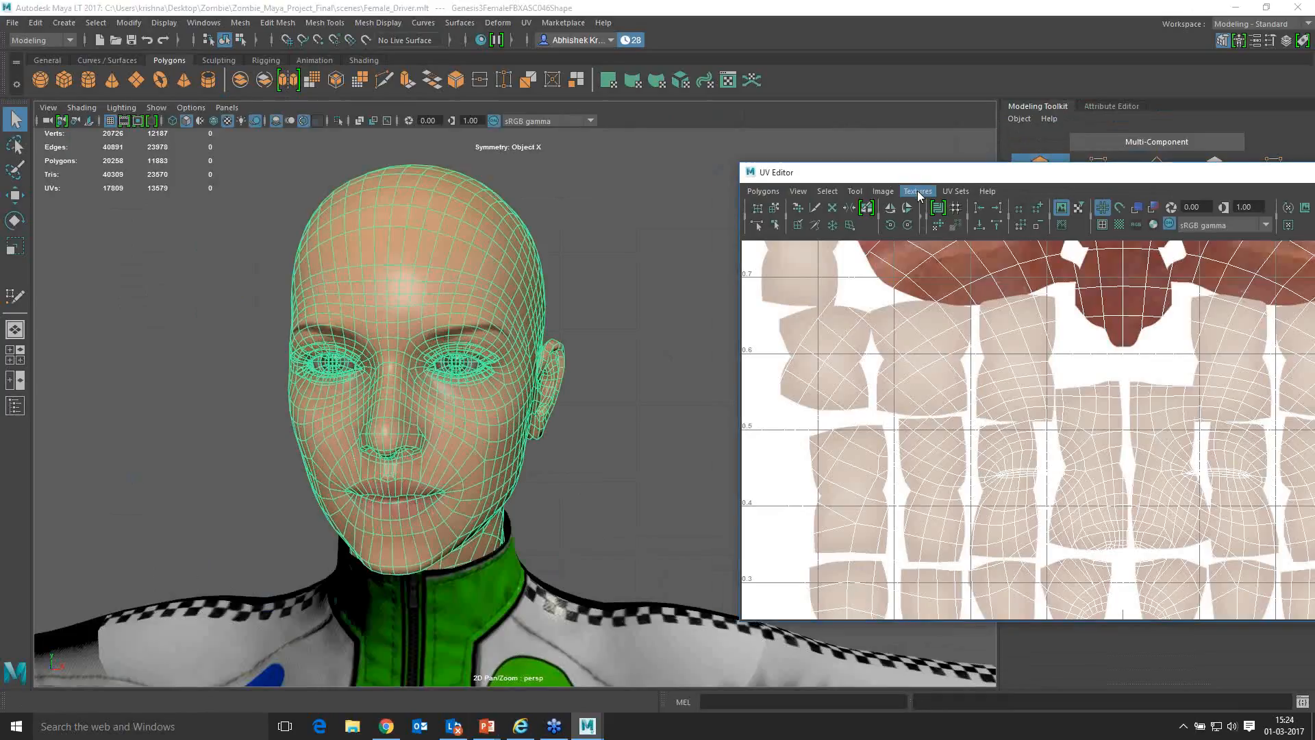
left_click(919, 193)
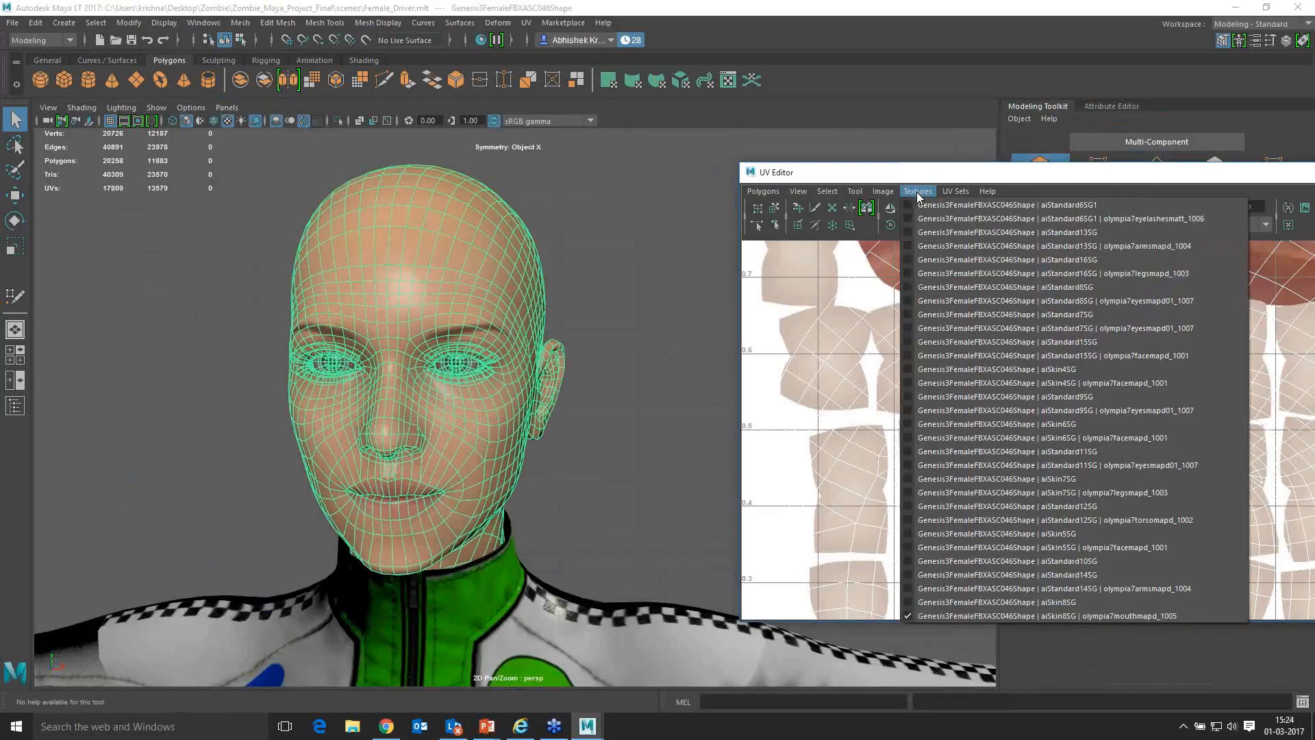
left_click(1037, 547)
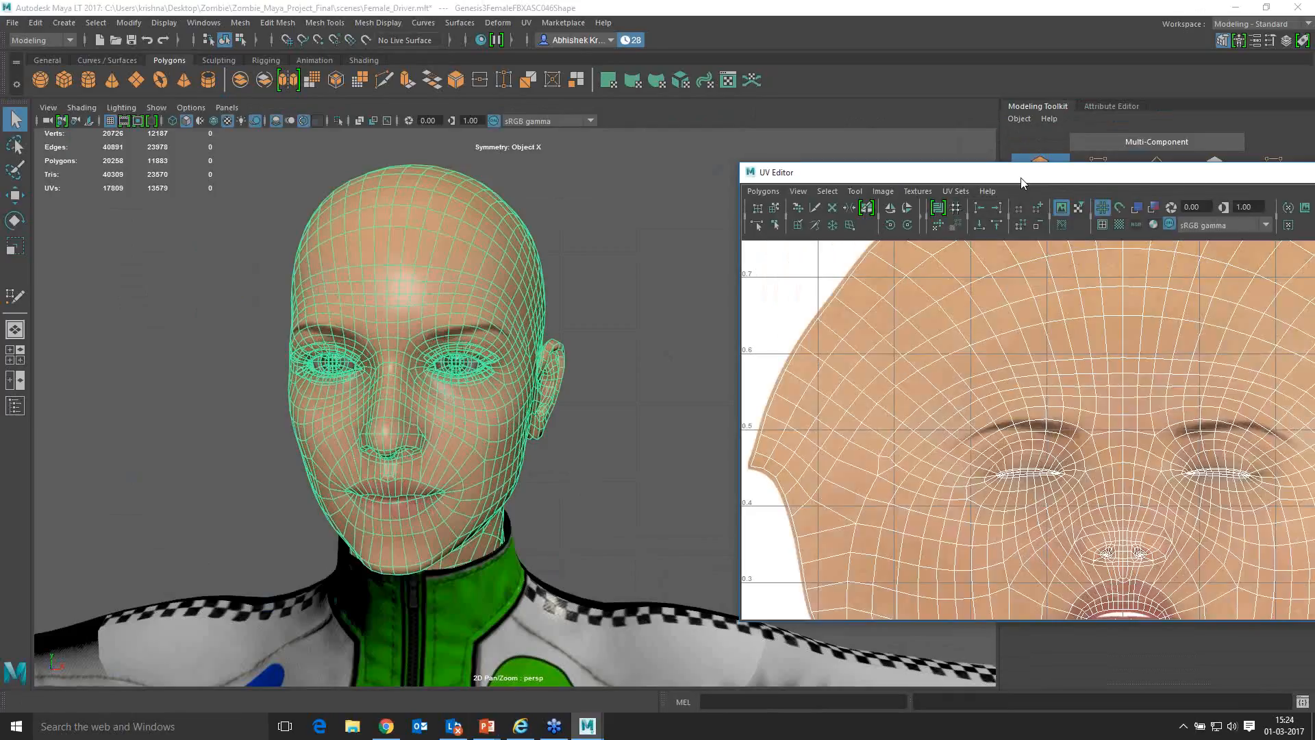
left_click_drag(1021, 182, 717, 126)
scroll(793, 418, "down", 5)
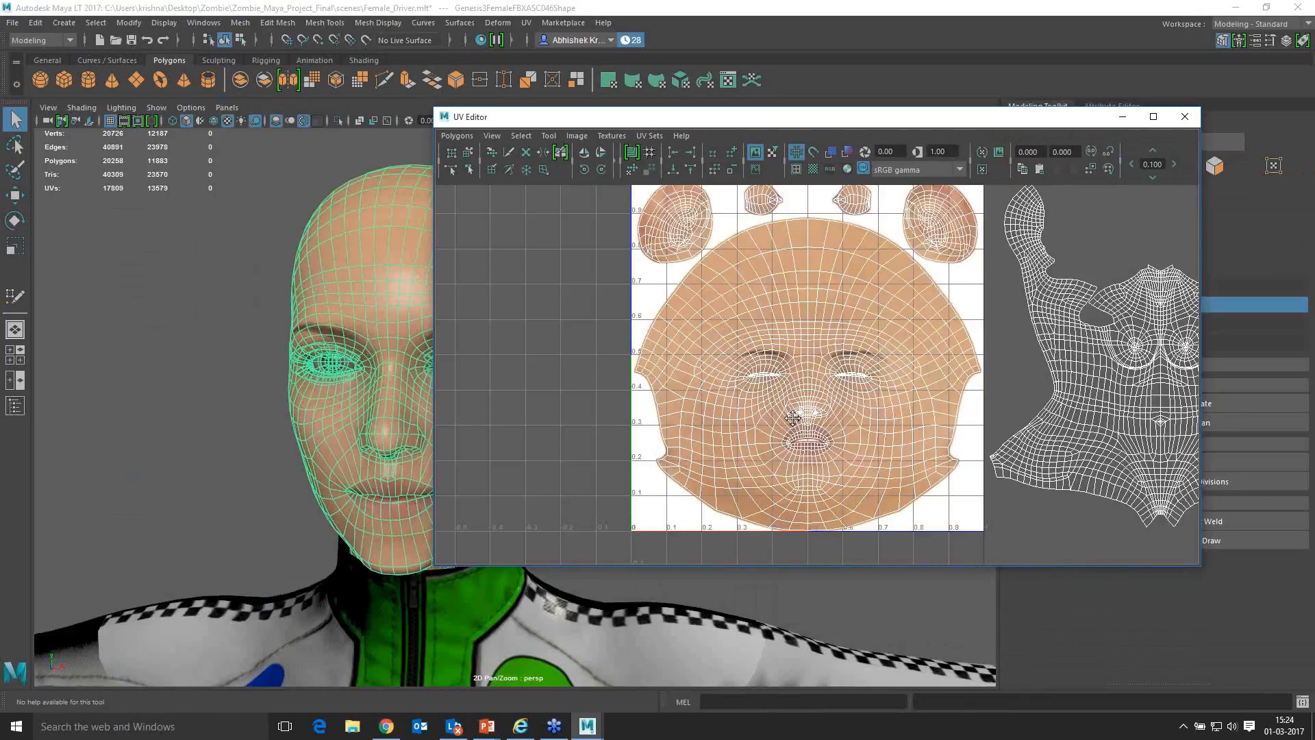
middle_click_drag(793, 417, 840, 393, "alt")
left_click_drag(747, 107, 825, 103)
scroll(941, 359, "down", 1)
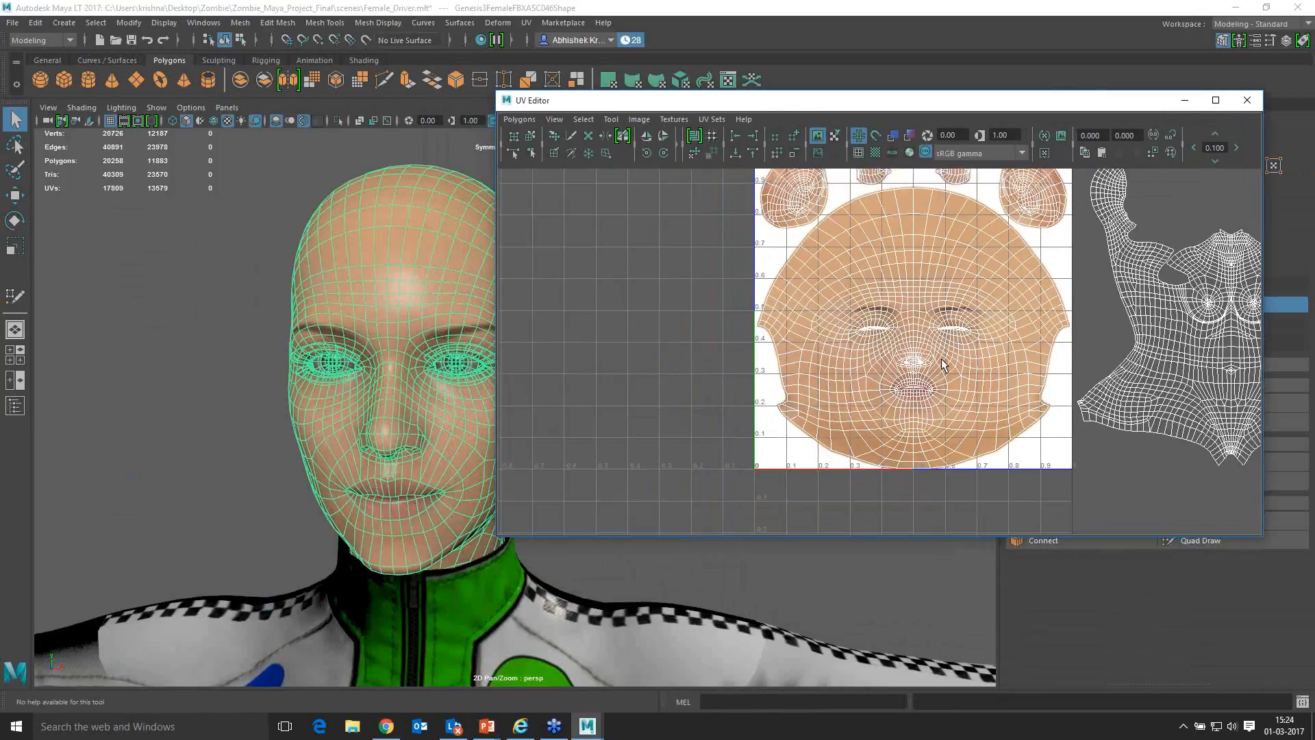
middle_click_drag(941, 359, 930, 391, "alt")
right_click_drag(794, 322, 771, 323)
key("w")
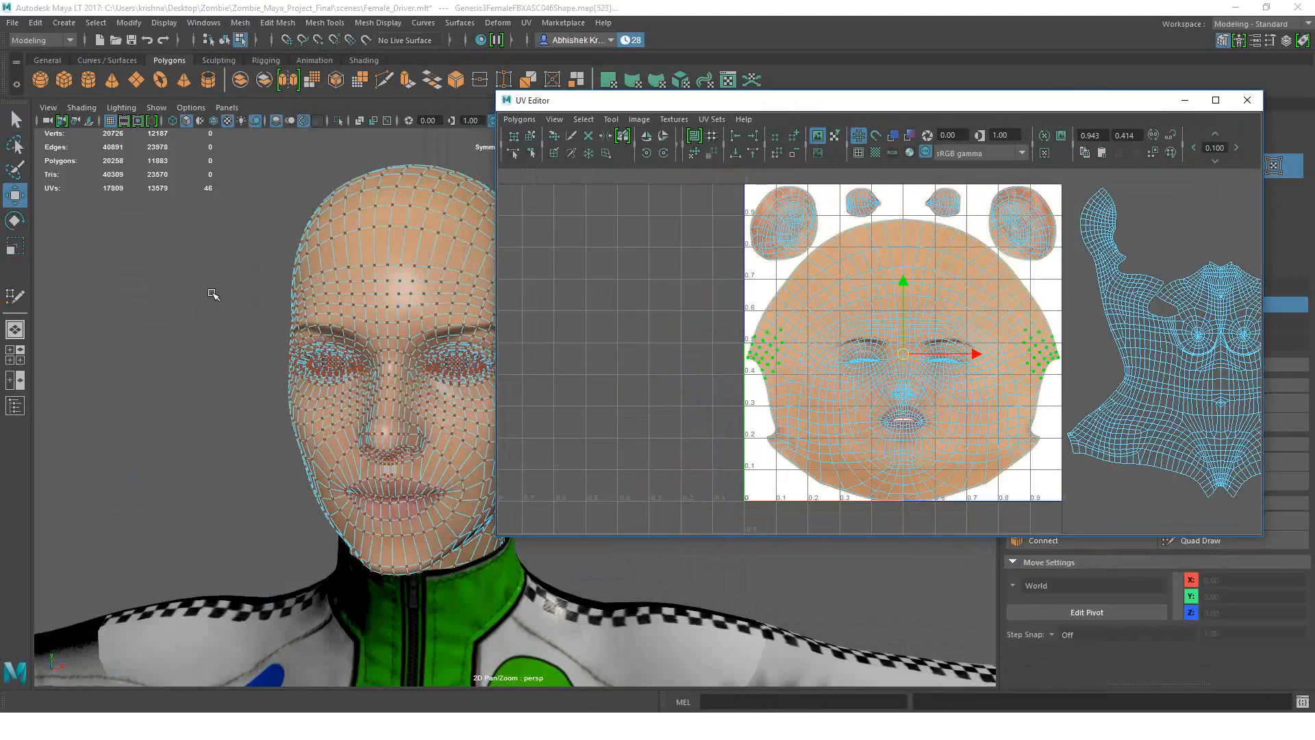
right_click_drag(852, 386, 789, 389)
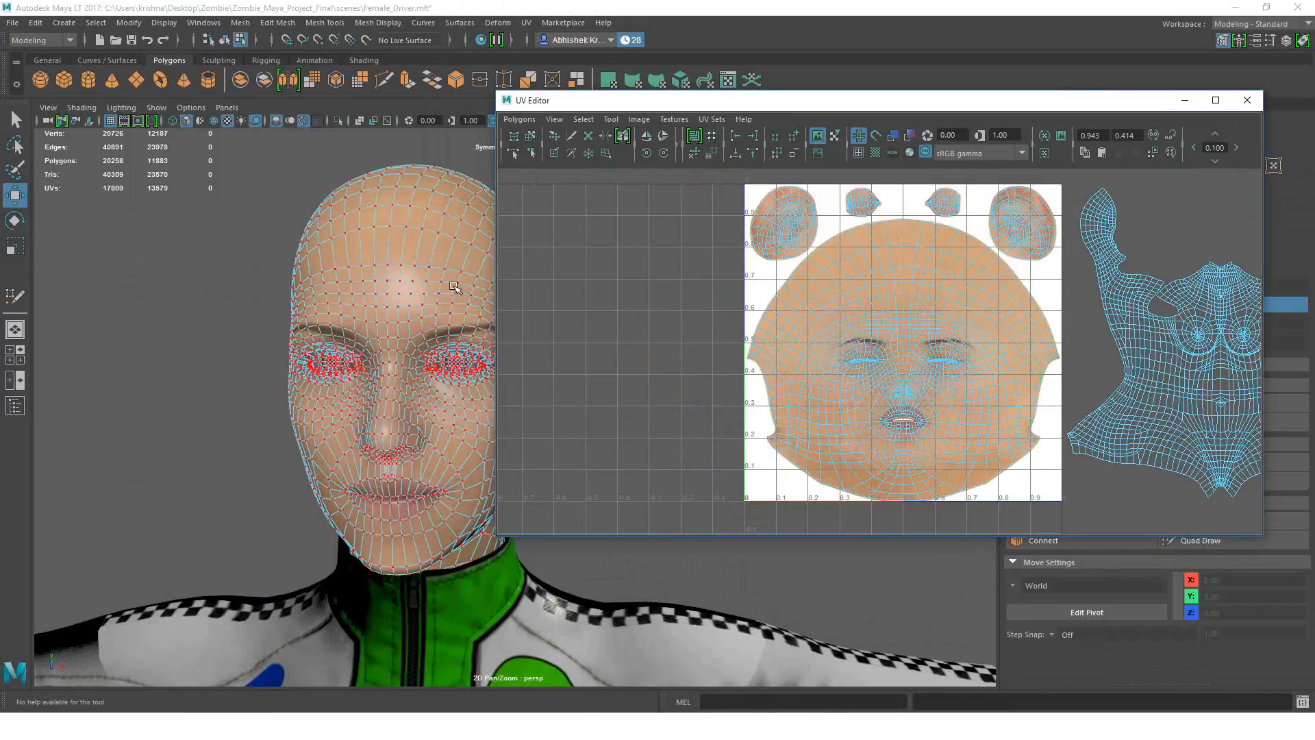
right_click_drag(454, 286, 493, 262)
left_click(252, 176)
right_click_drag(234, 255, 241, 170, "ctrl+shift")
left_click_drag(757, 108, 778, 115)
left_click(419, 279)
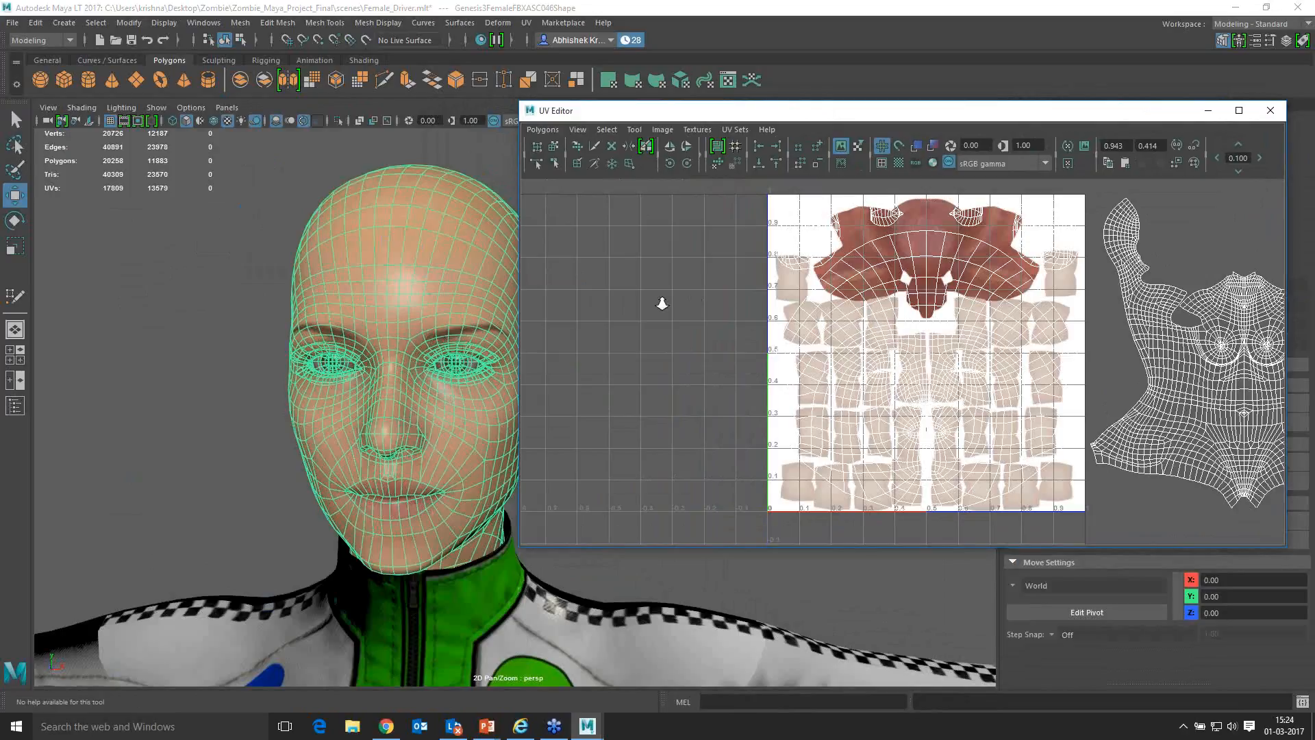
Step: Display the aiSkin5SG texture olympia7facemapd_1001 behind the UVs again and frame the face shell for UV selection
right_click_drag(662, 304, 685, 320, "alt")
left_click(697, 129)
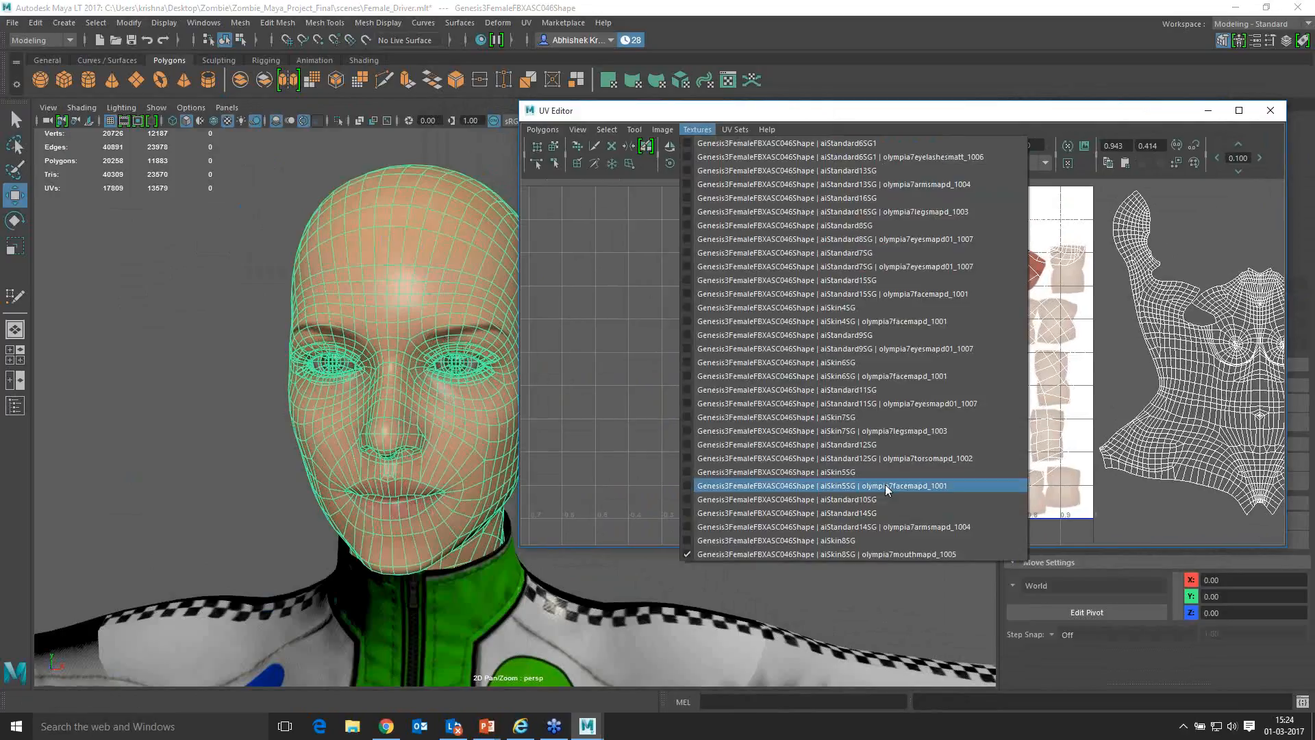
left_click(878, 487)
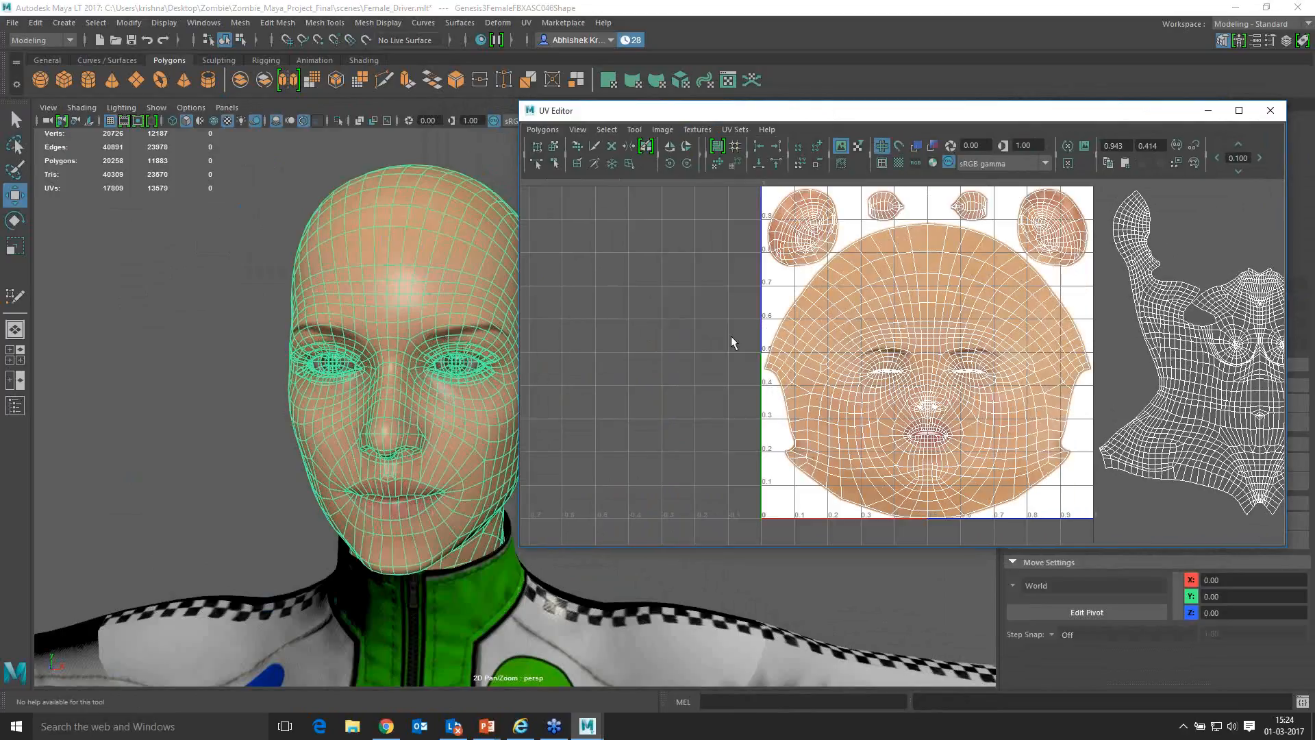
mouse_move(700, 332)
right_mouse_down("alt")
mouse_move(812, 376)
mouse_move(816, 350)
right_mouse_up("alt")
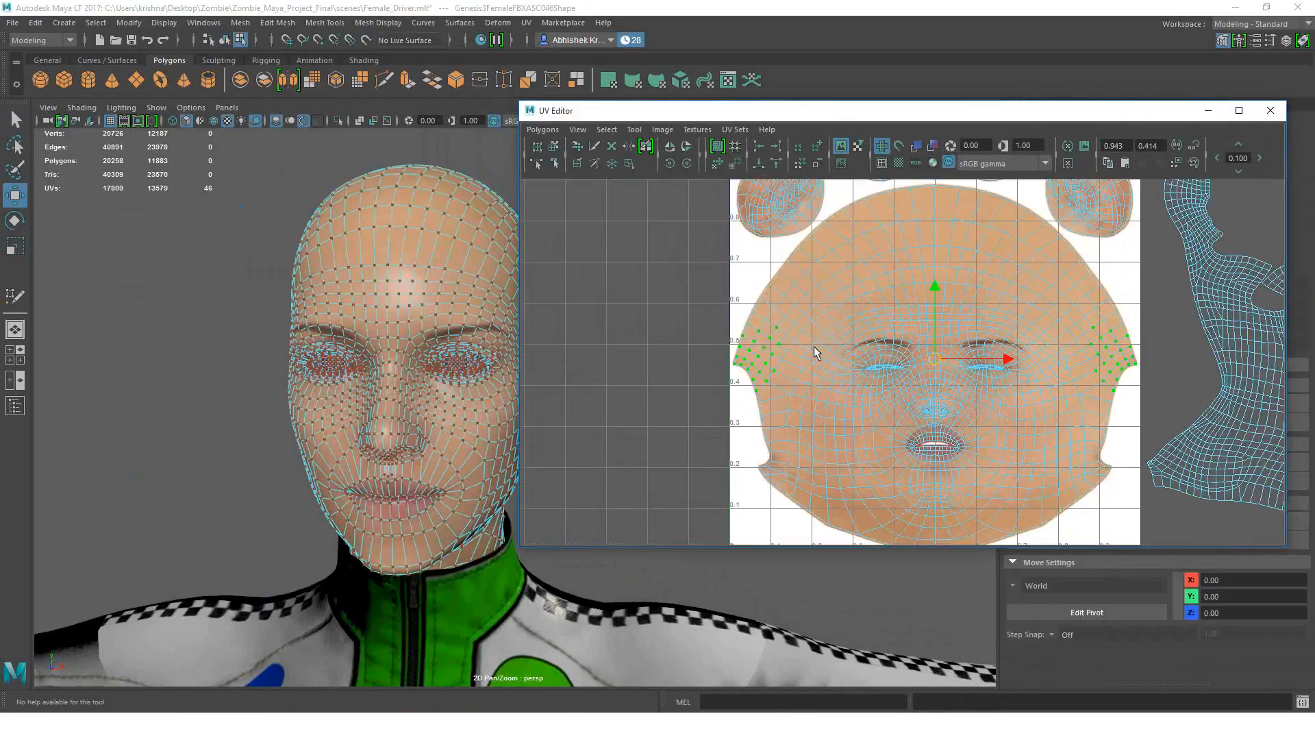
Step: Distort the left half of the face UV shell by moving UV groups at its edge and forehead out of place
left_click(744, 339)
left_click_drag(741, 331, 766, 356)
mouse_move(754, 342)
left_mouse_down()
mouse_move(685, 322)
mouse_move(793, 403)
mouse_move(713, 420)
left_mouse_up()
left_click_drag(754, 275, 685, 255)
left_click_drag(791, 241, 754, 212)
left_click_drag(856, 258, 799, 287)
Step: Move the UVs around the face shell's left eye outward from the face, and return to object selection
left_click_drag(865, 347, 911, 386)
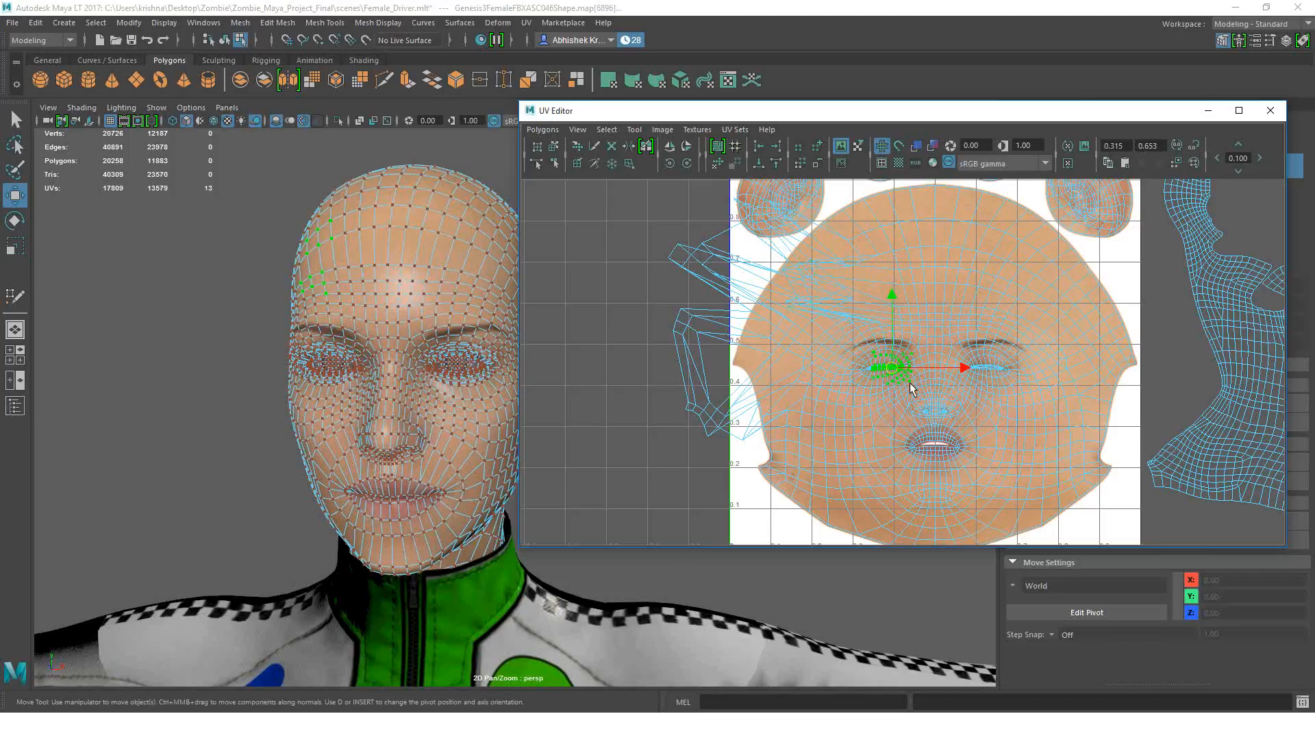
left_click_drag(893, 364, 719, 455)
left_click(822, 484)
left_click_drag(857, 330, 905, 435)
left_click_drag(880, 382, 808, 387)
left_click(637, 370)
left_click(437, 269)
right_click_drag(437, 274, 442, 274)
scroll(980, 345, "down", 1)
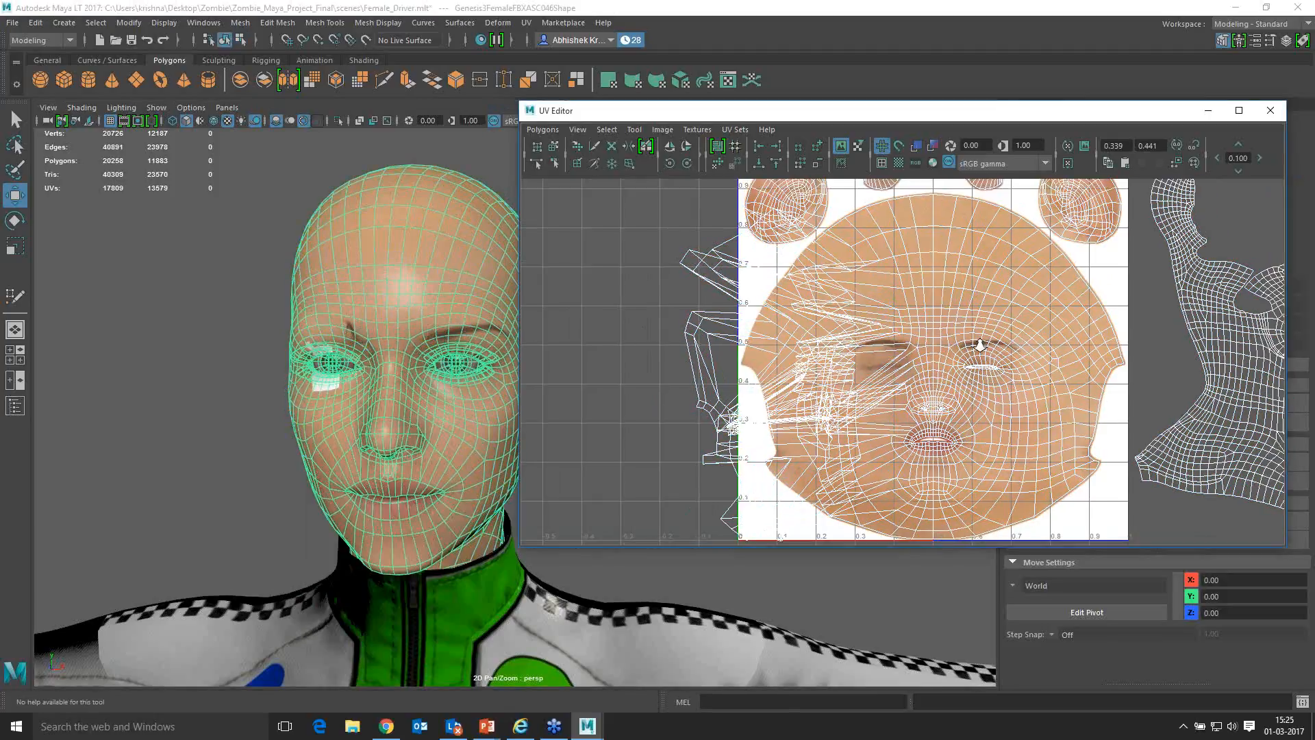
scroll(980, 344, "down", 2)
middle_click_drag(899, 329, 809, 353, "alt")
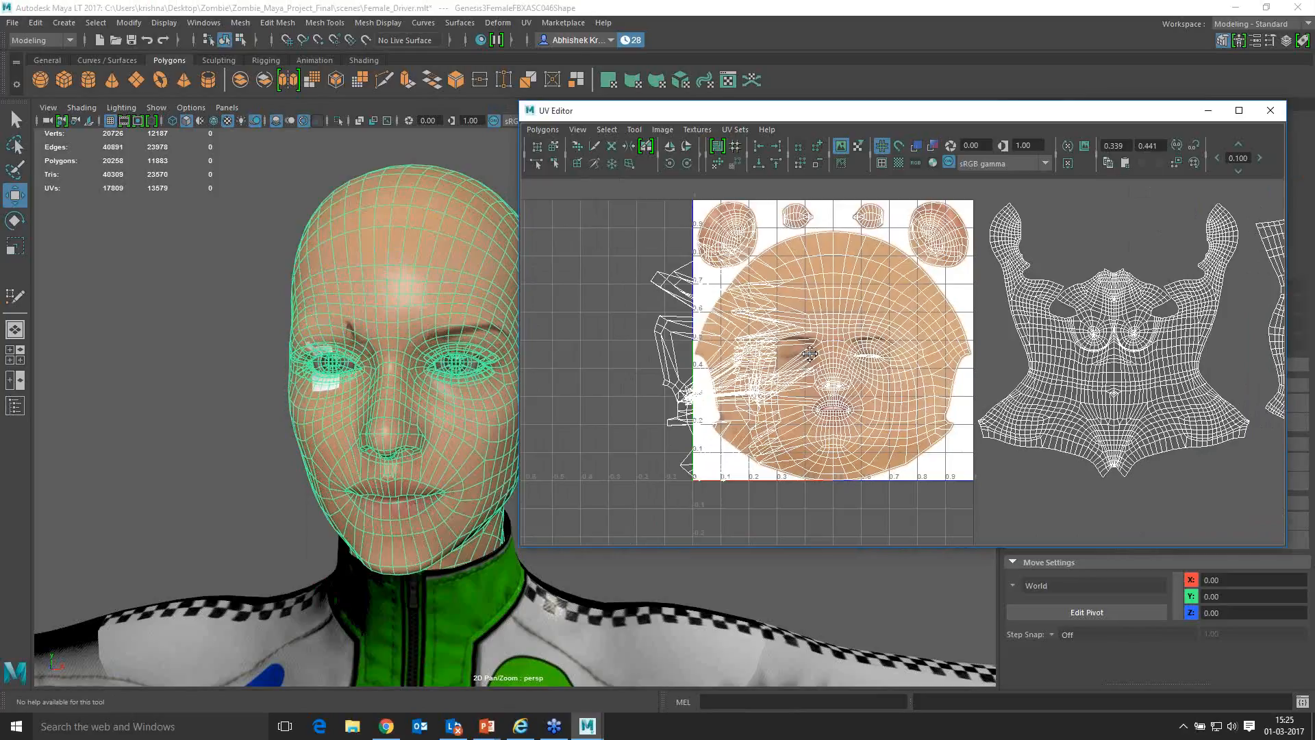
Step: Repair the distorted half of the face shell with the Symmetrize UV tool, using the face's vertical centre edge as the symmetry seam
left_click(647, 150)
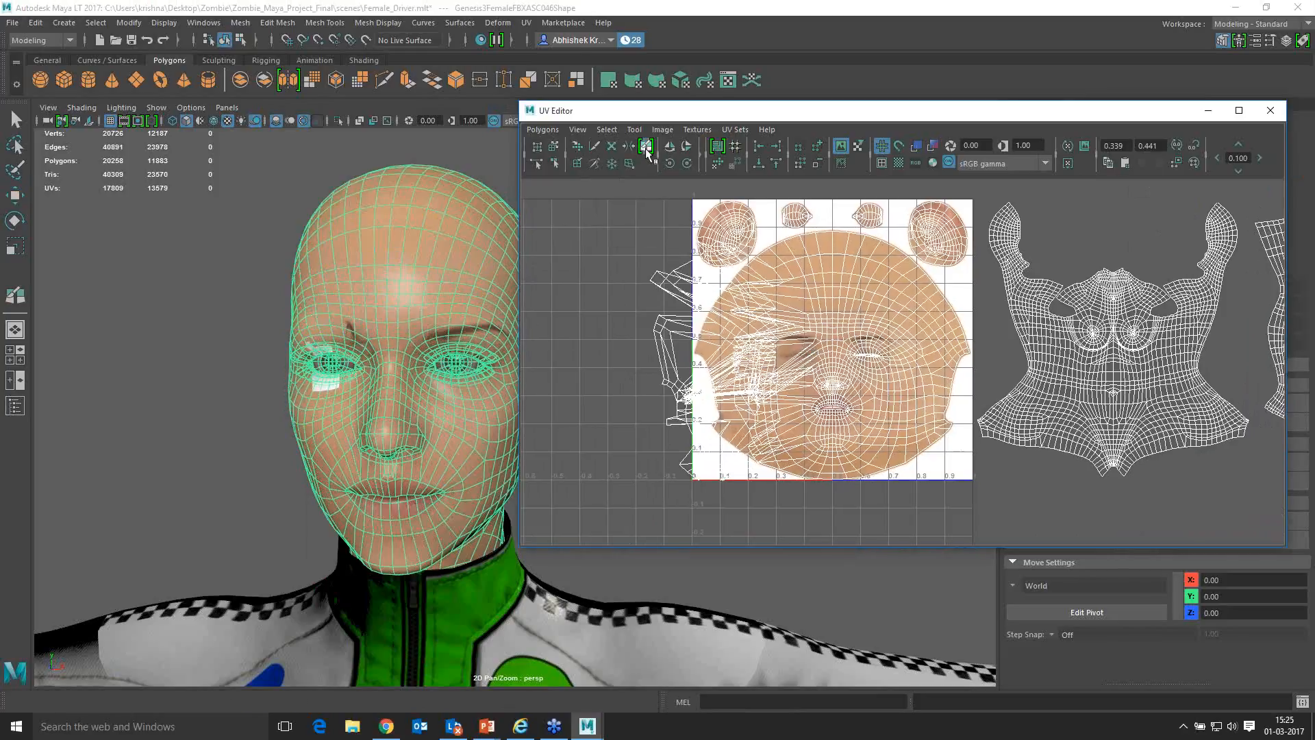
left_click(844, 255)
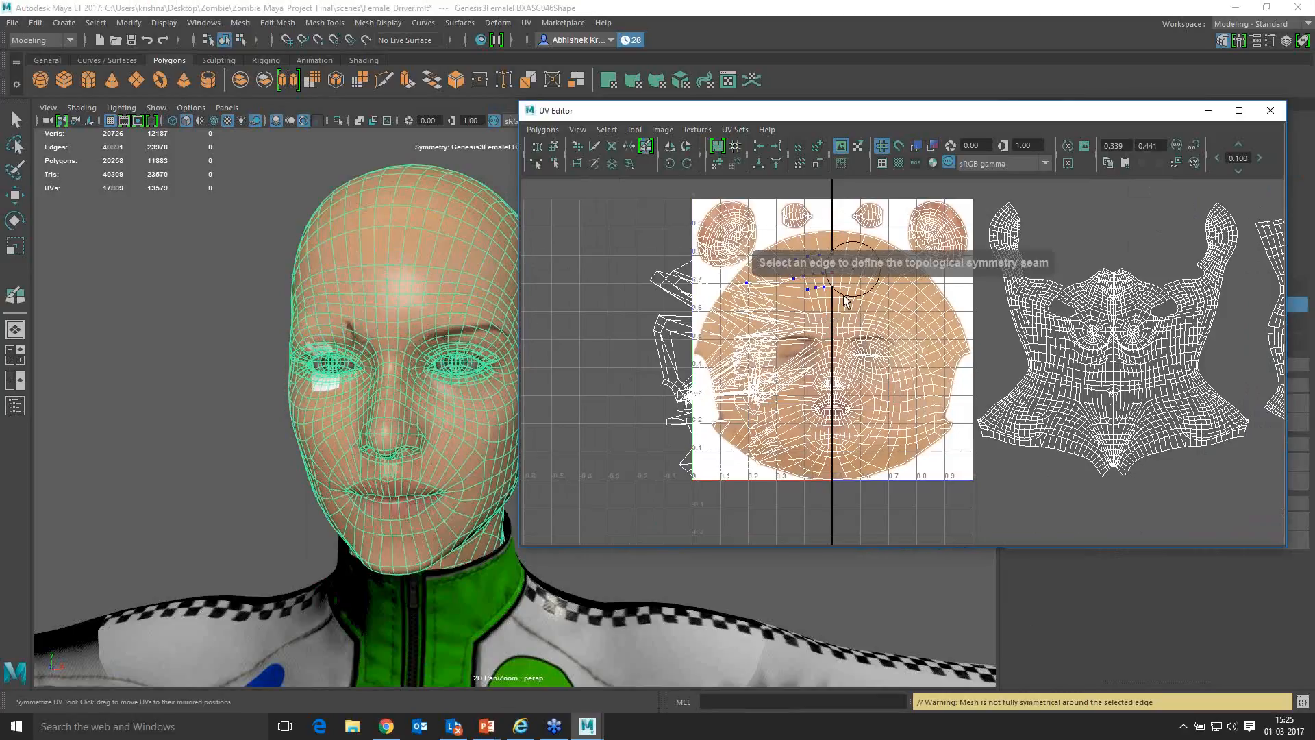
mouse_move(826, 275)
left_mouse_down()
mouse_move(660, 269)
mouse_move(667, 376)
mouse_move(787, 359)
mouse_move(759, 430)
mouse_move(683, 444)
mouse_move(686, 488)
mouse_move(798, 430)
mouse_move(757, 320)
left_mouse_up()
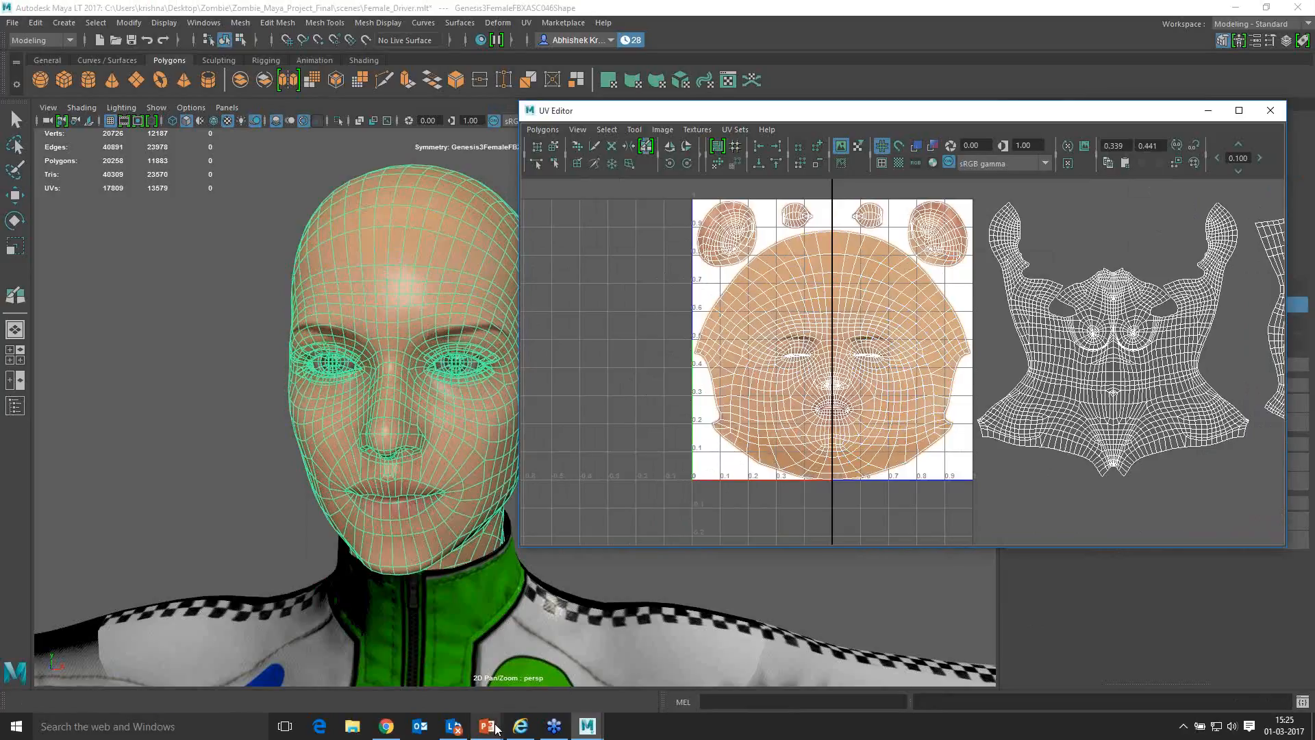
Step: Switch to the running PowerPoint slide show on the Symmetry UV's slide
mouse_move(496, 729)
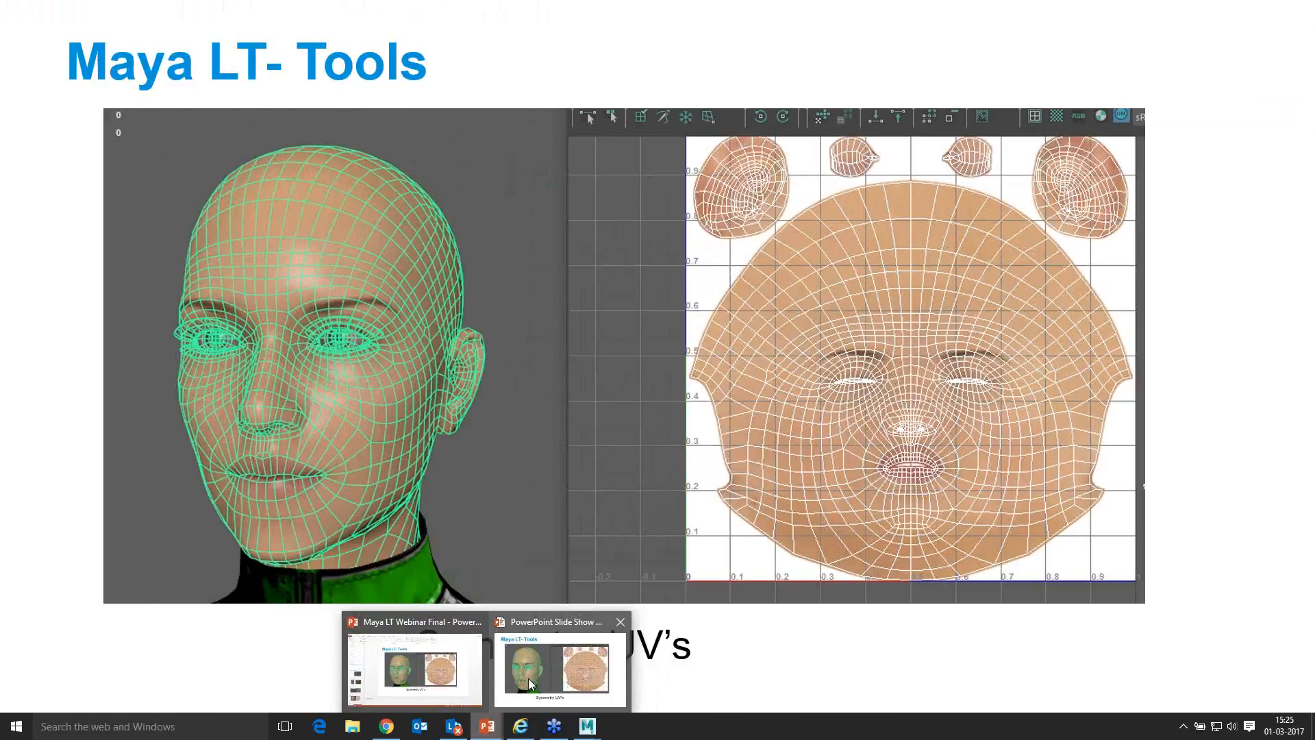
left_click(528, 678)
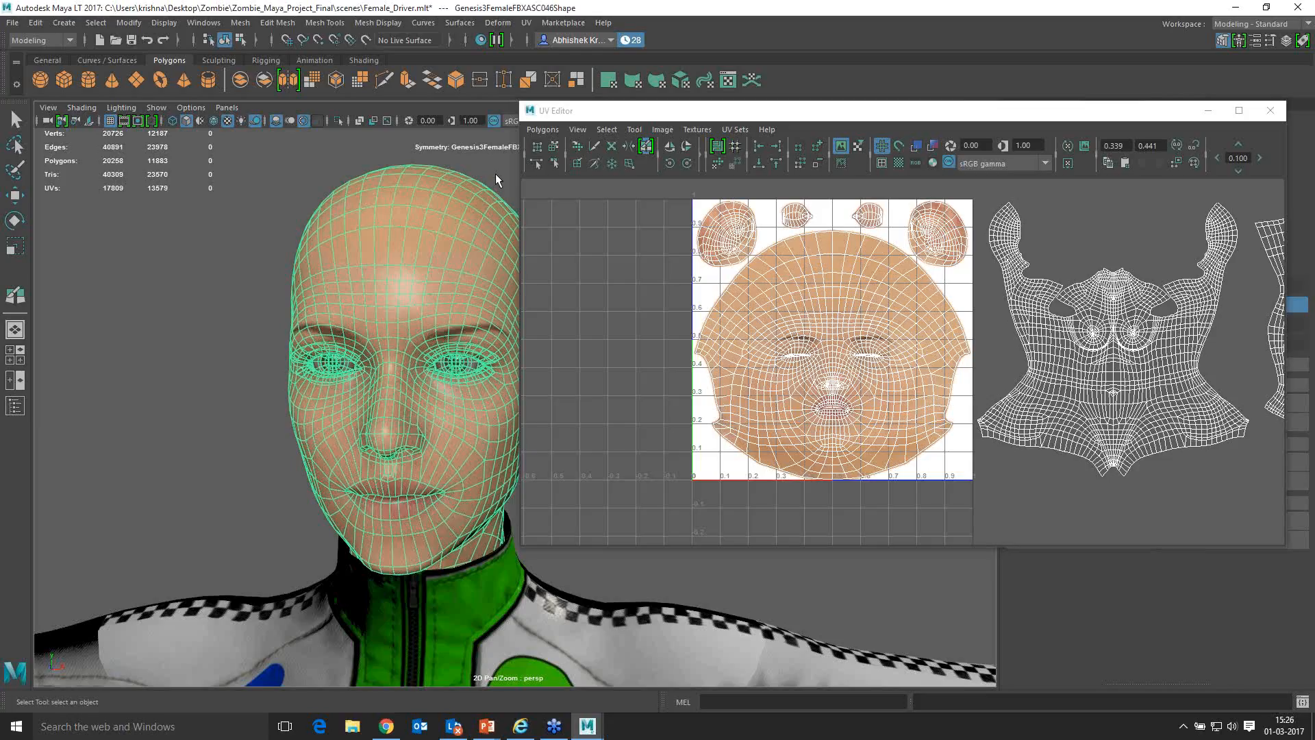
Step: Switch back to Maya LT, close the UV Editor and show the full female driver model
left_click_drag(1148, 119, 1129, 121)
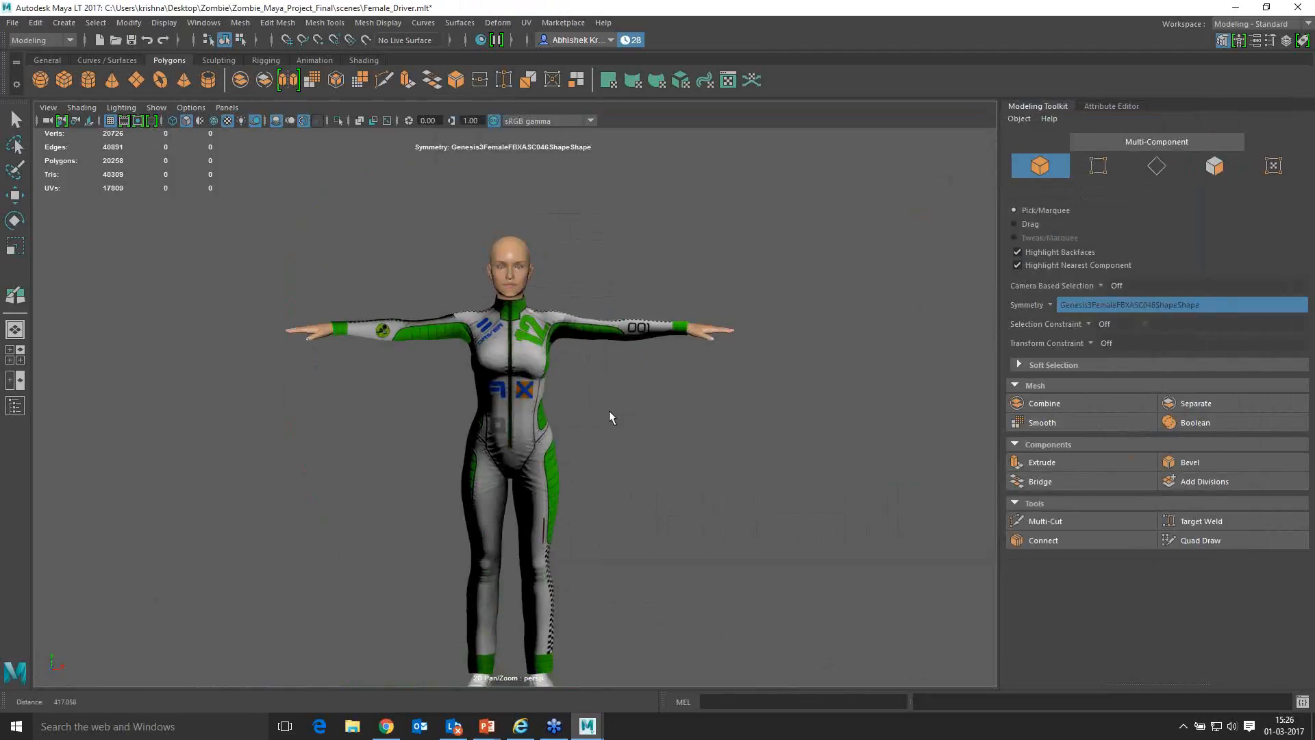
Step: Select all of the female driver's meshes, switch to the Rigging menu set and open the Quick Rig tool
left_click_drag(252, 201, 829, 678)
left_click(41, 40)
left_click(31, 66)
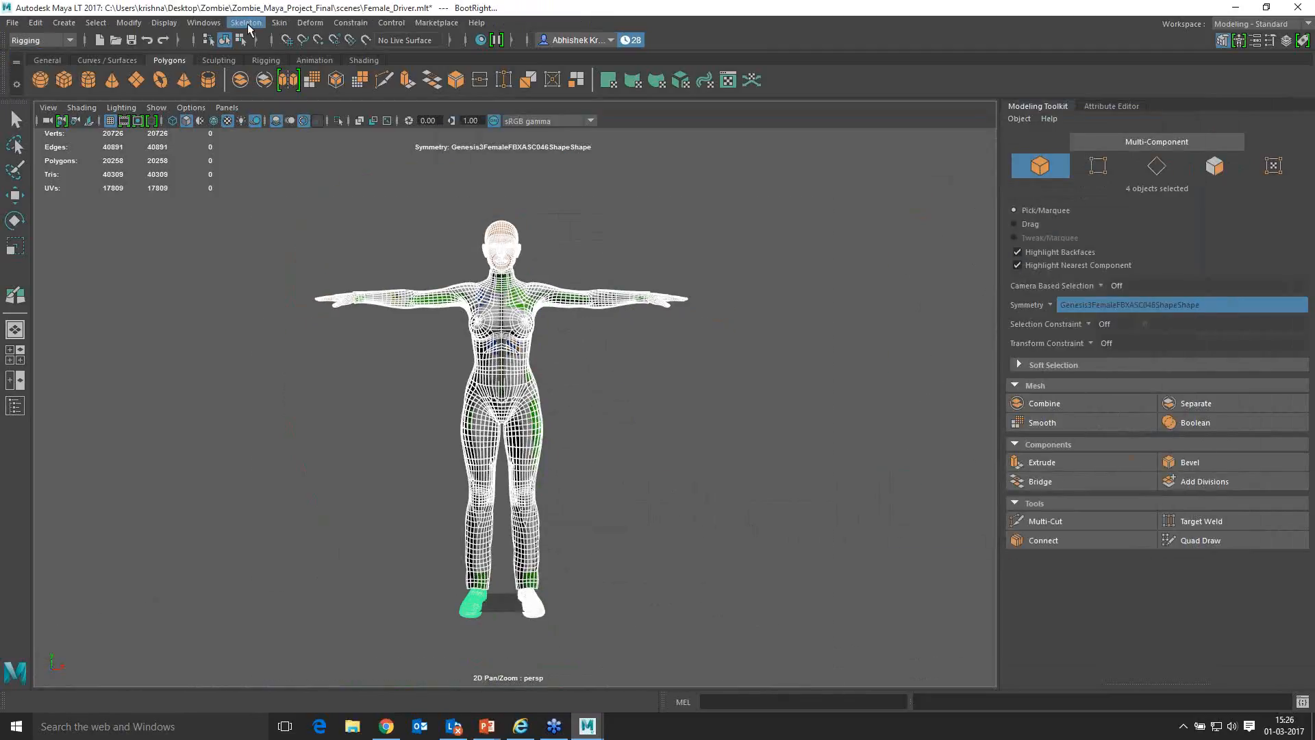
left_click(246, 22)
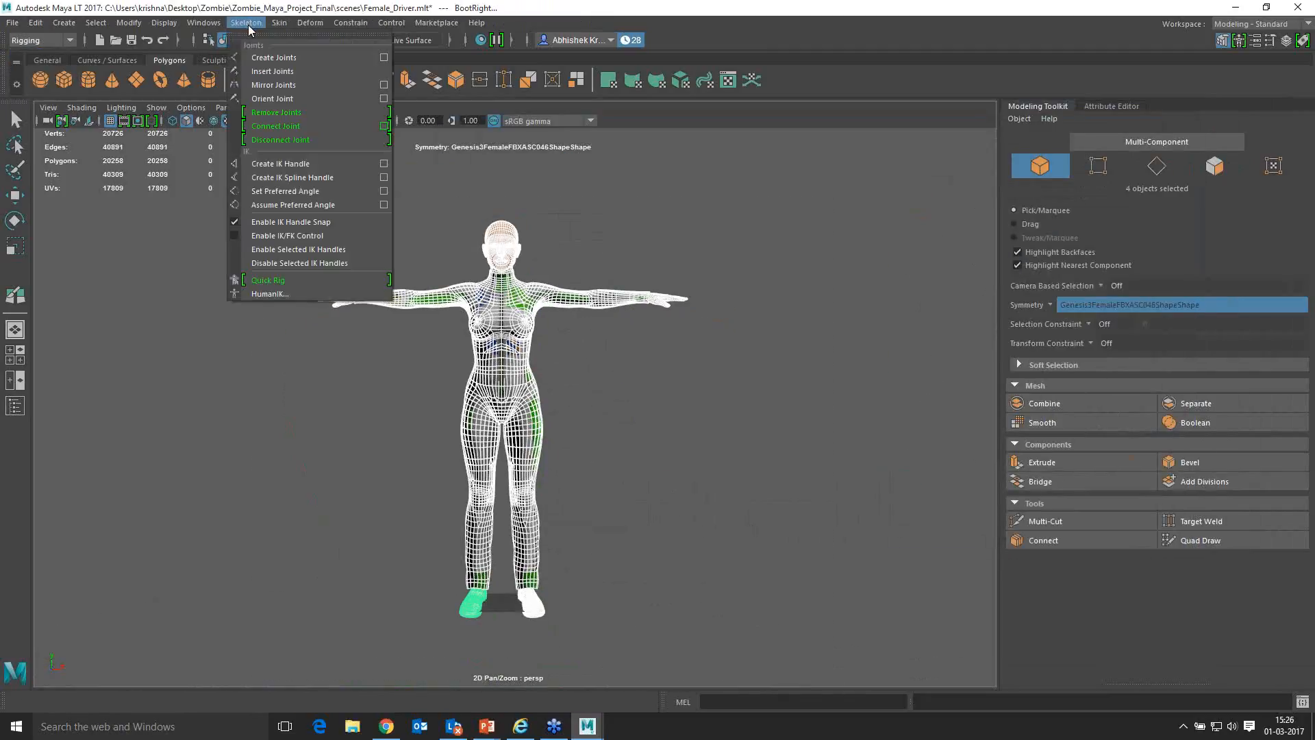
left_click(296, 282)
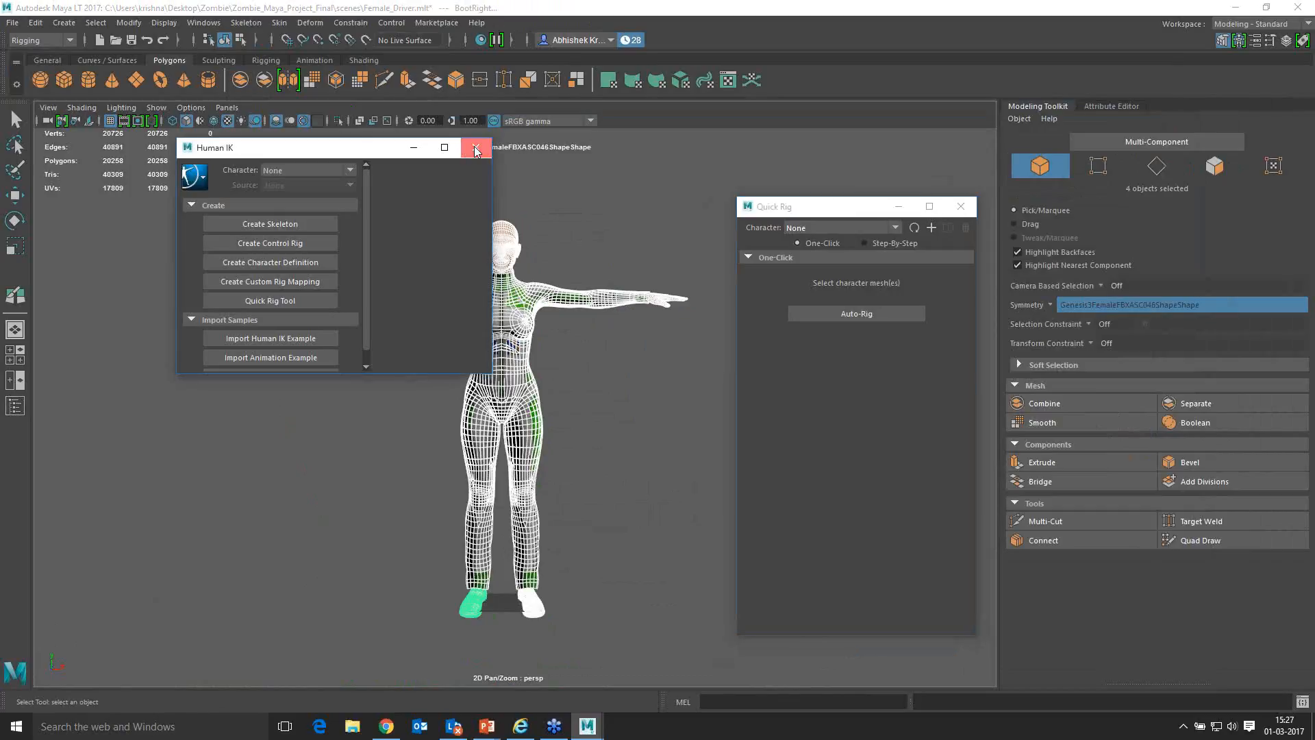
Step: Close the Human IK window, reselect all of the driver's meshes and auto-rig them with the One-Click option
left_click(476, 151)
left_click_drag(775, 189, 800, 183)
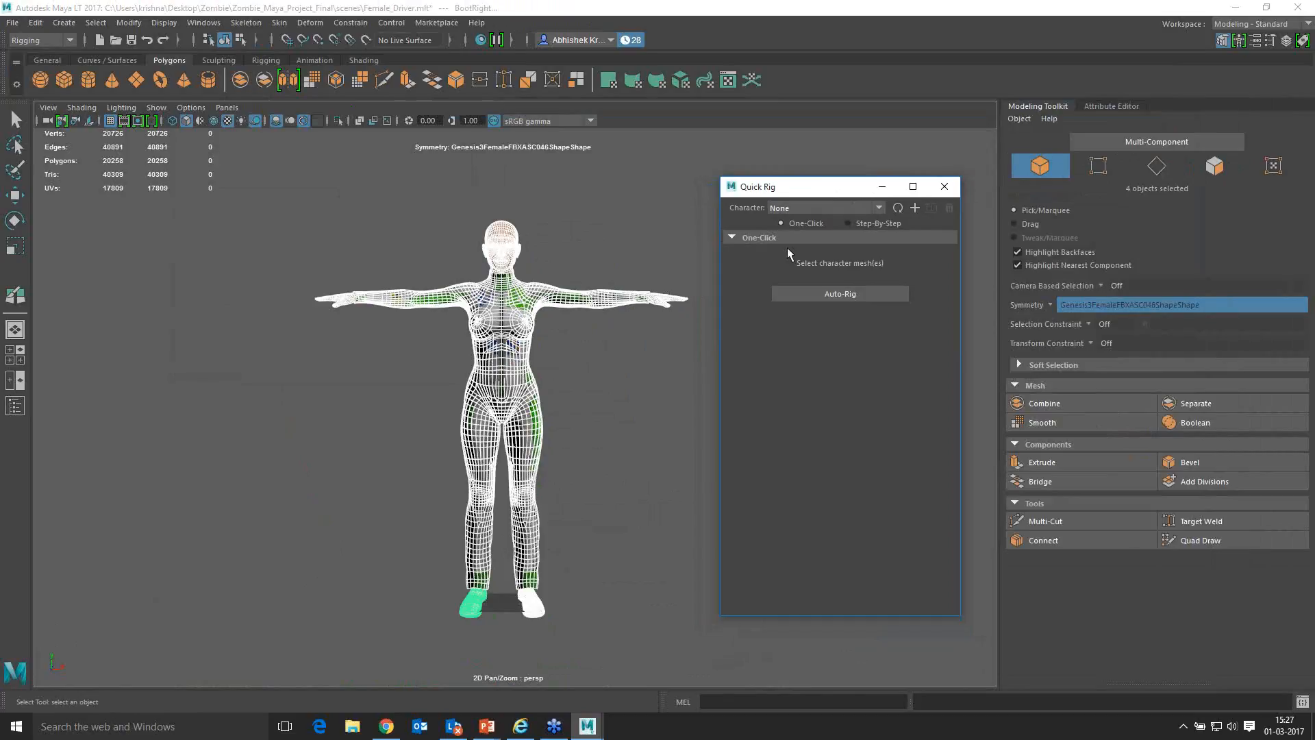
left_click_drag(781, 187, 762, 182)
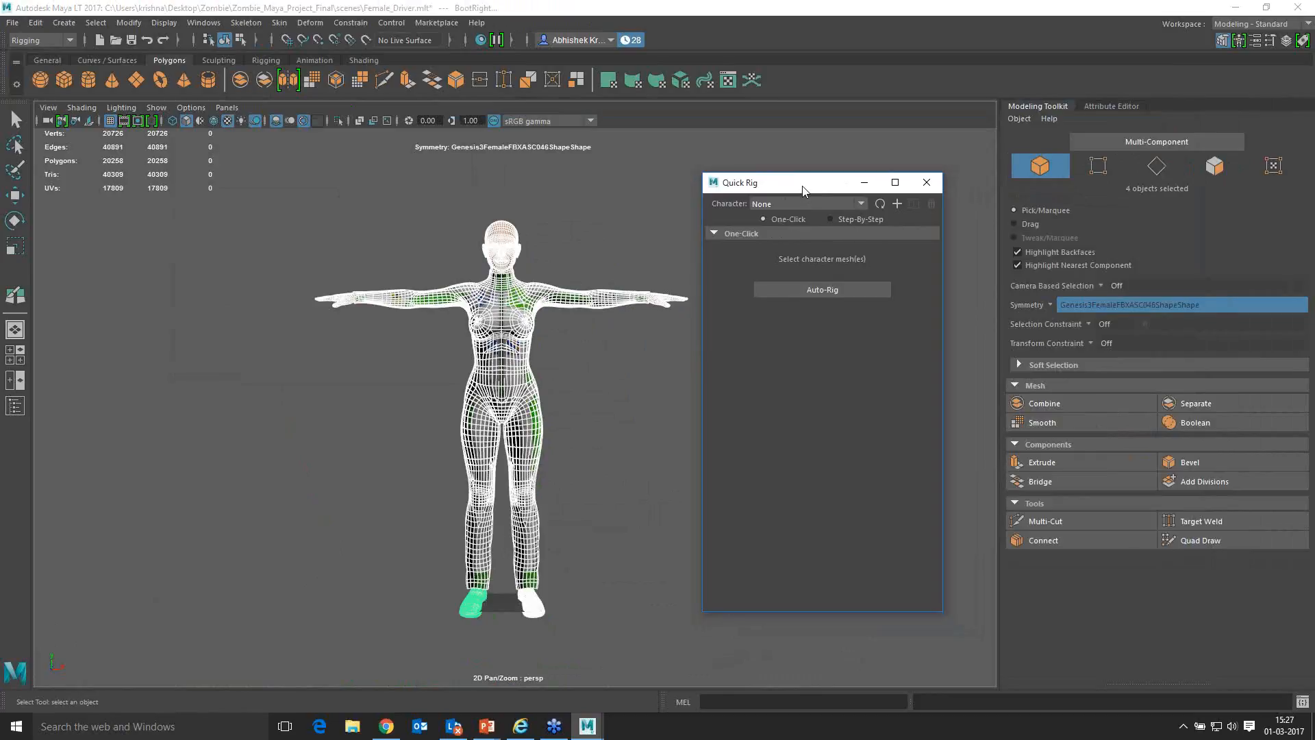
left_click_drag(804, 191, 826, 178)
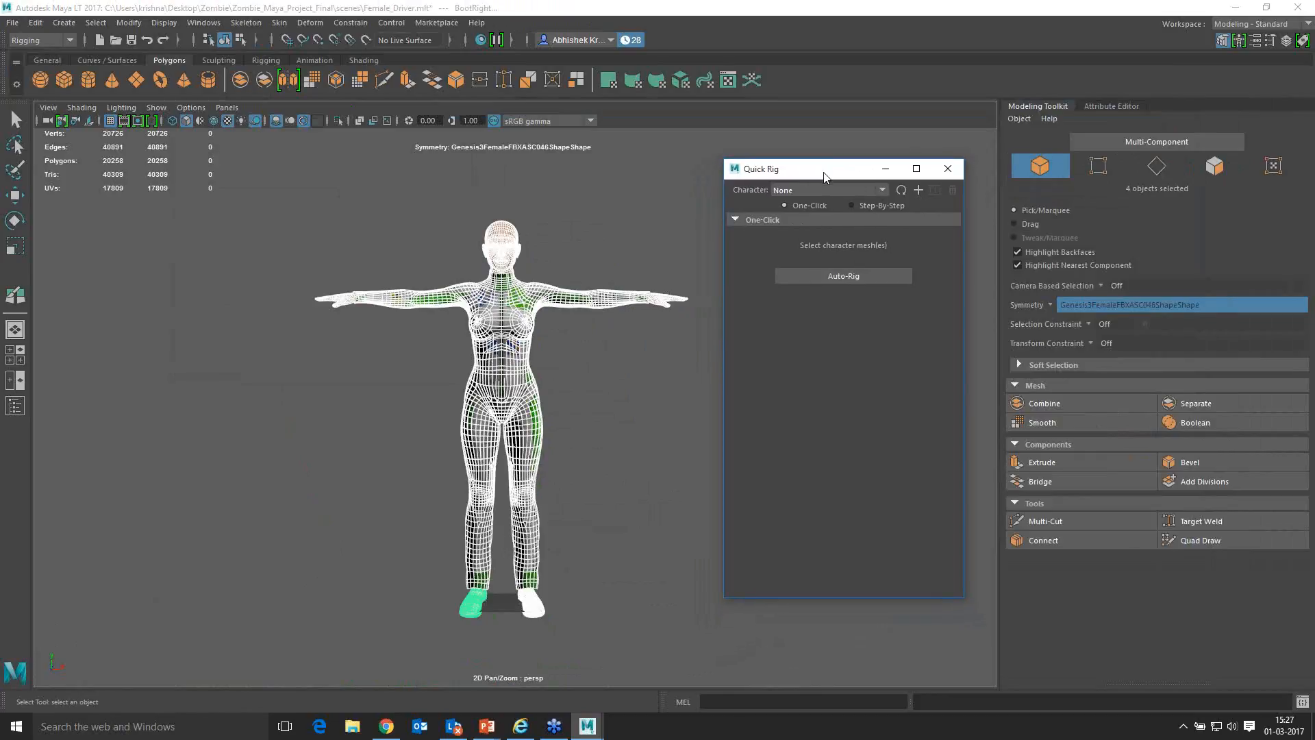
left_click(371, 224)
left_click_drag(185, 175, 705, 641)
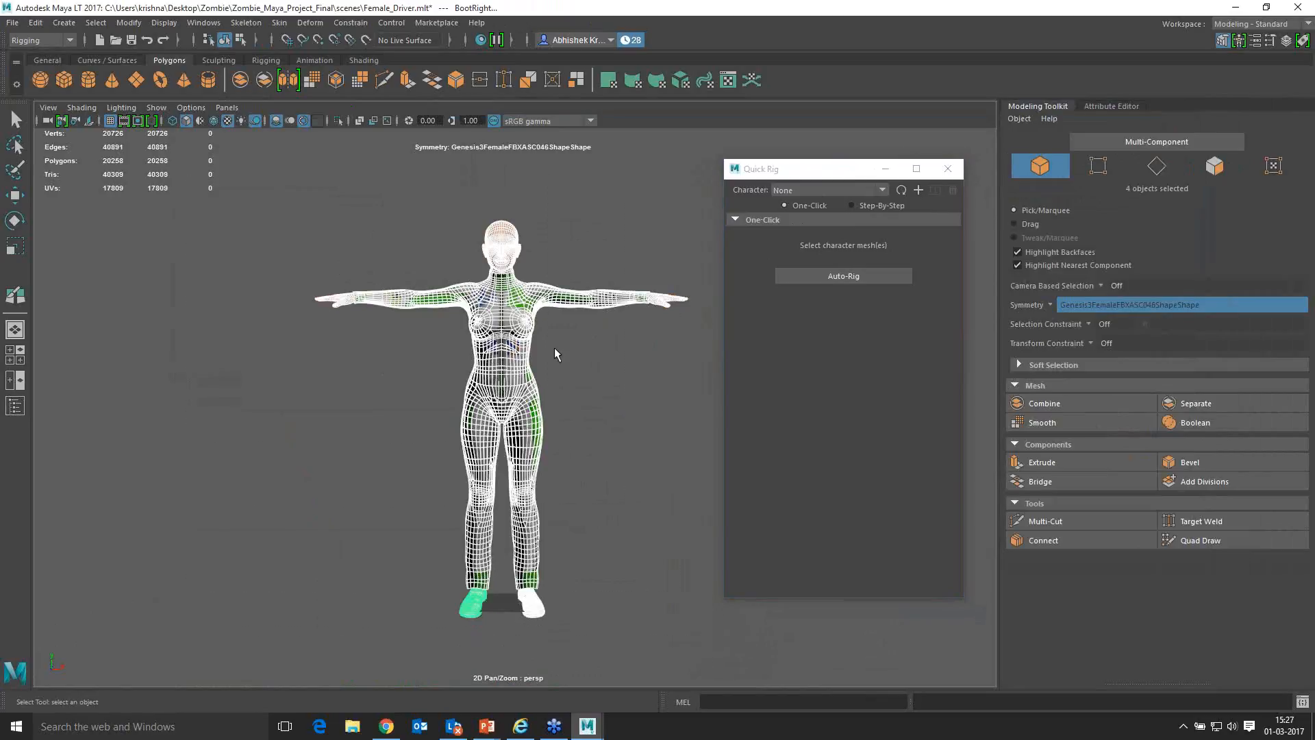
left_click(834, 274)
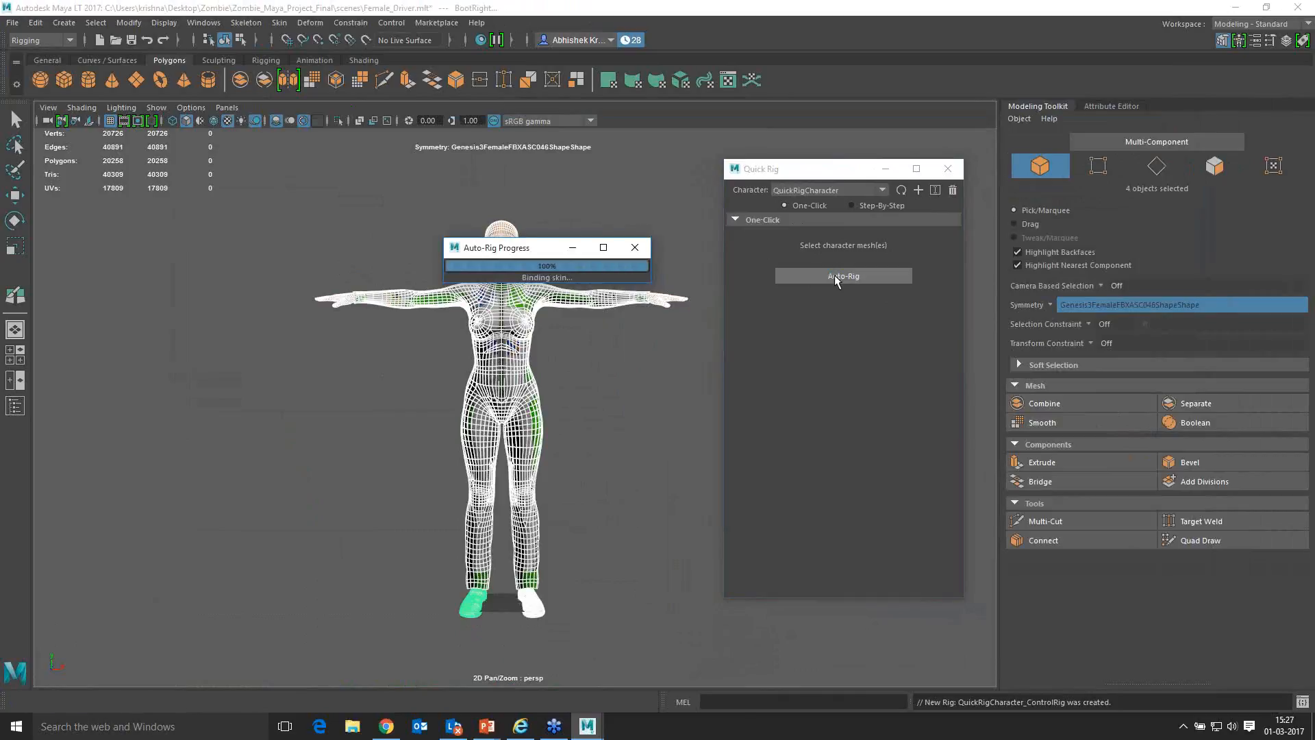
Step: Select the left wrist control of the generated rig and switch to the Maya Classic workspace
left_click(642, 301)
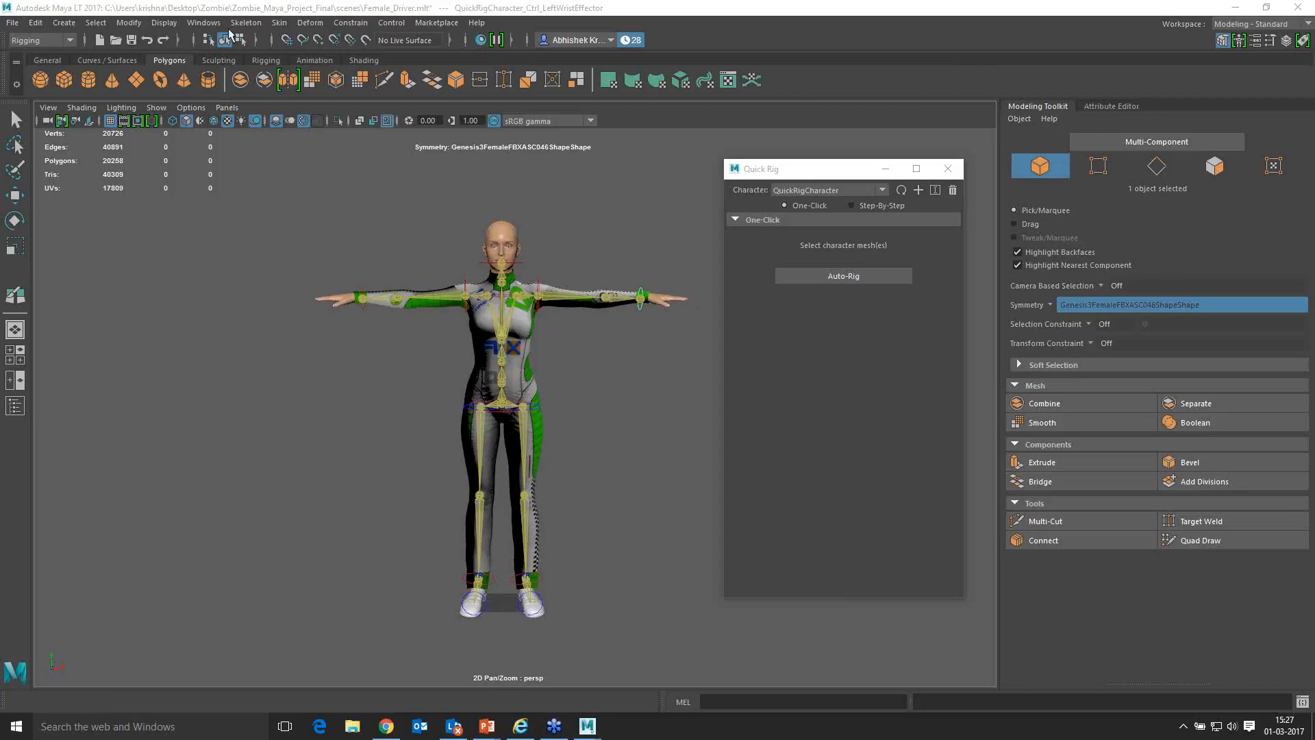
left_click(203, 25)
mouse_move(339, 45)
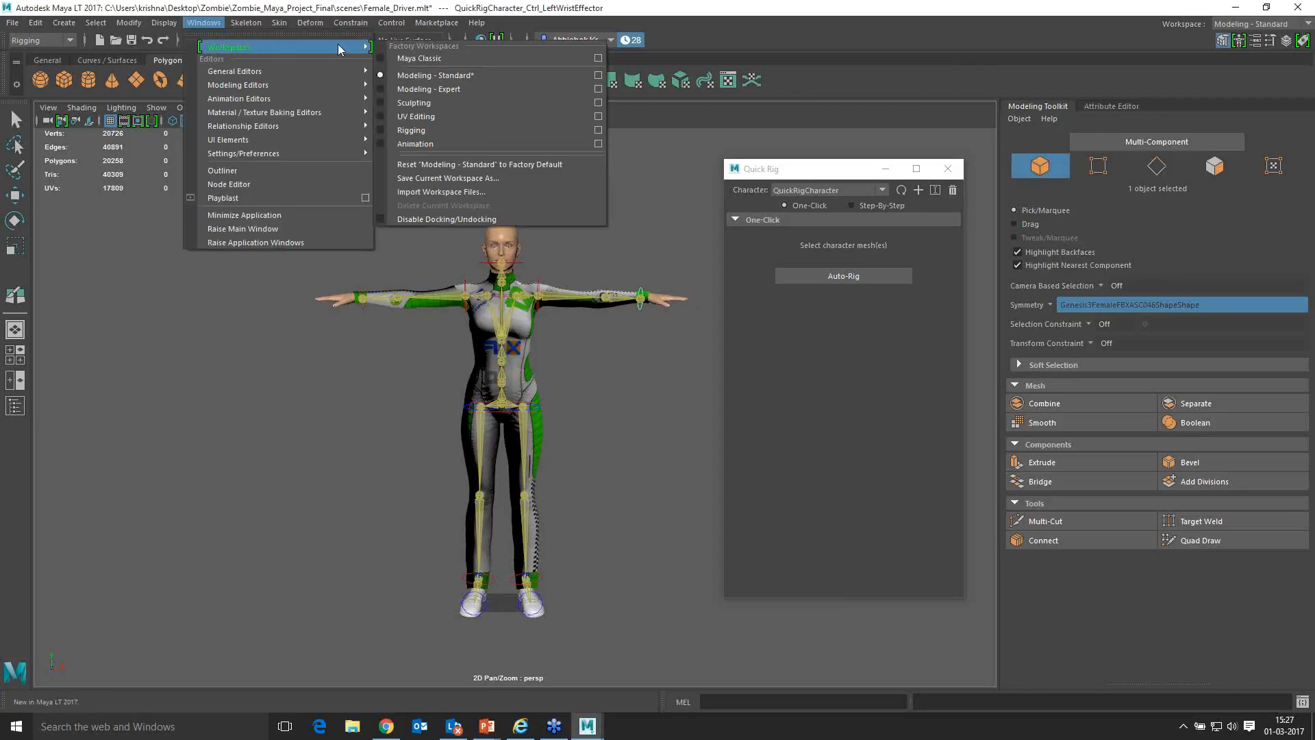
left_click(415, 58)
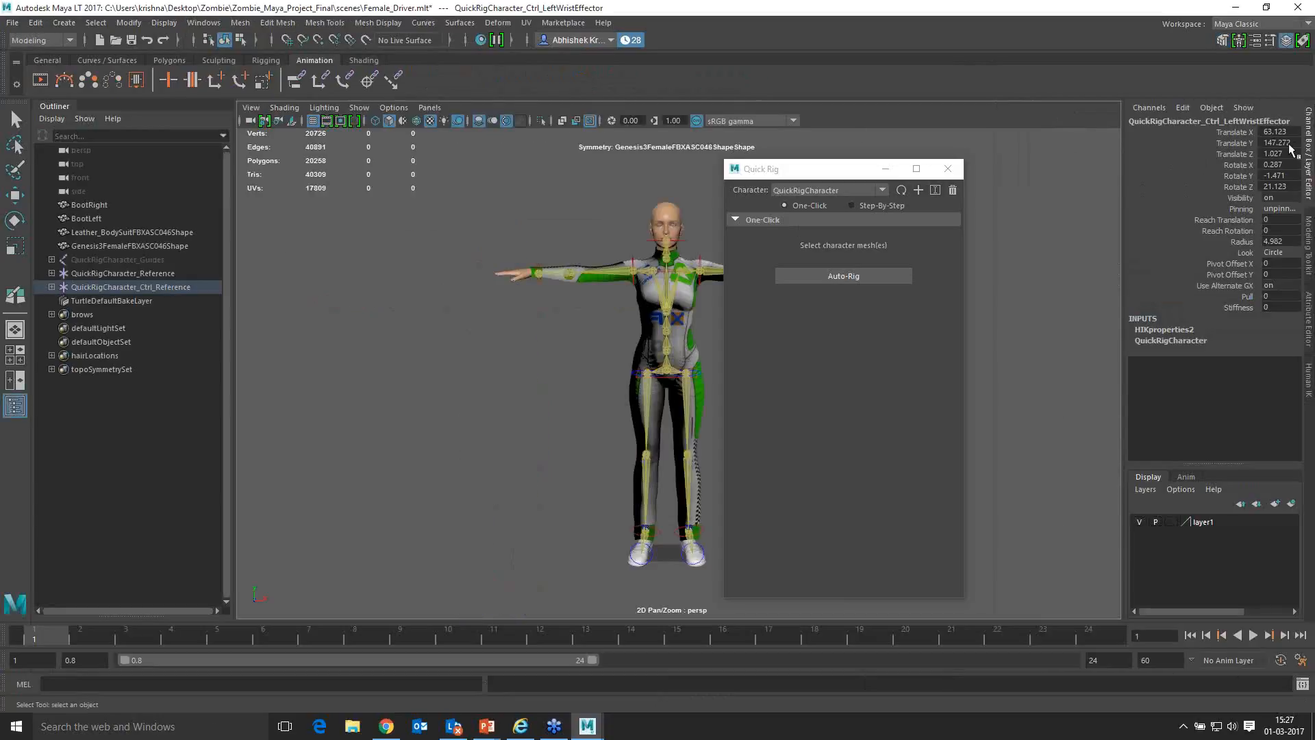
Step: Select the right wrist control and examine its attributes in the Attribute Editor, with the Quick Rig window moved clear of the character
left_click(1308, 246)
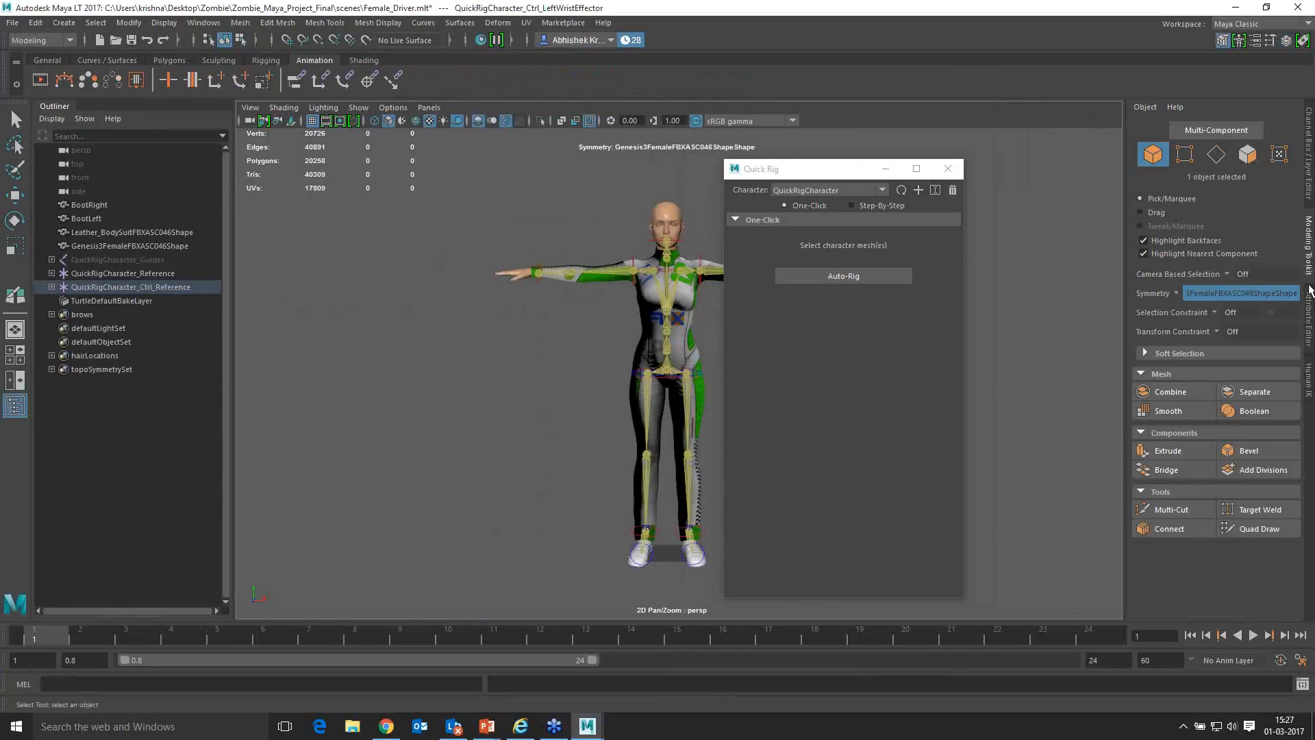
left_click(1310, 306)
left_click(1308, 151)
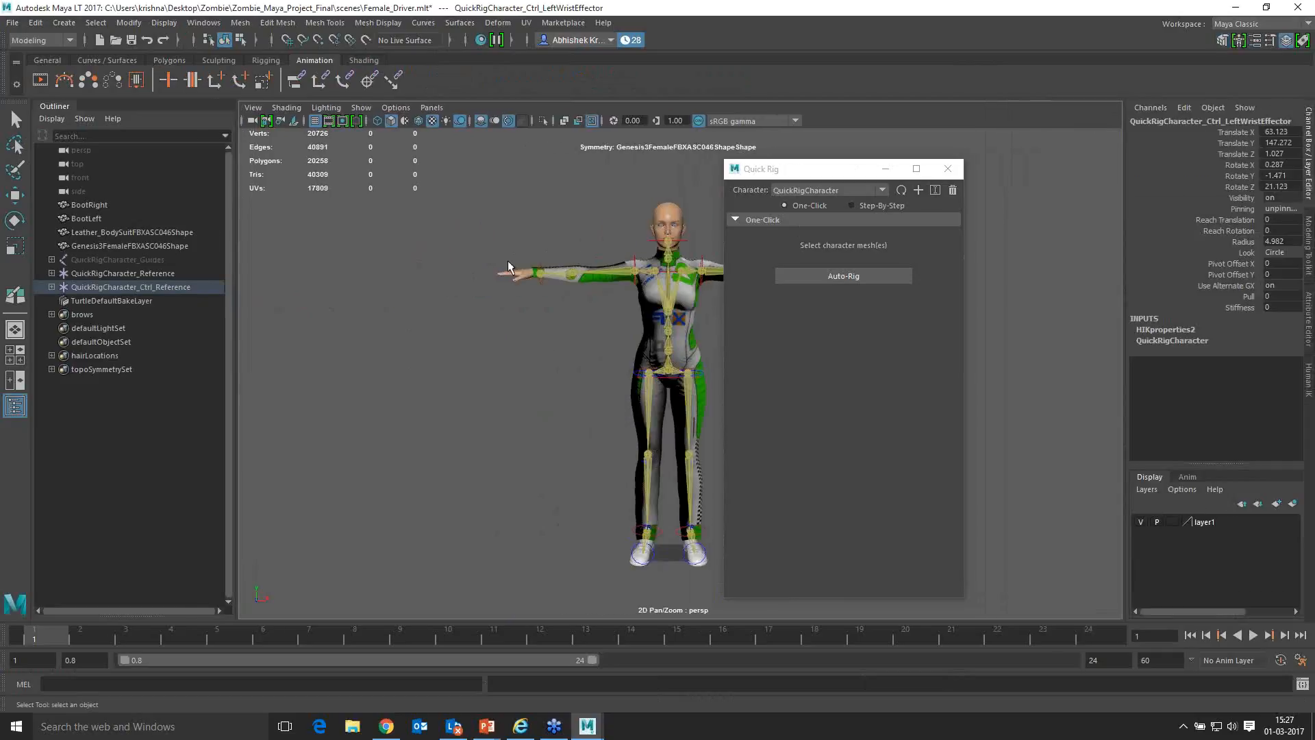
left_click(540, 284)
left_click_drag(788, 170, 824, 449)
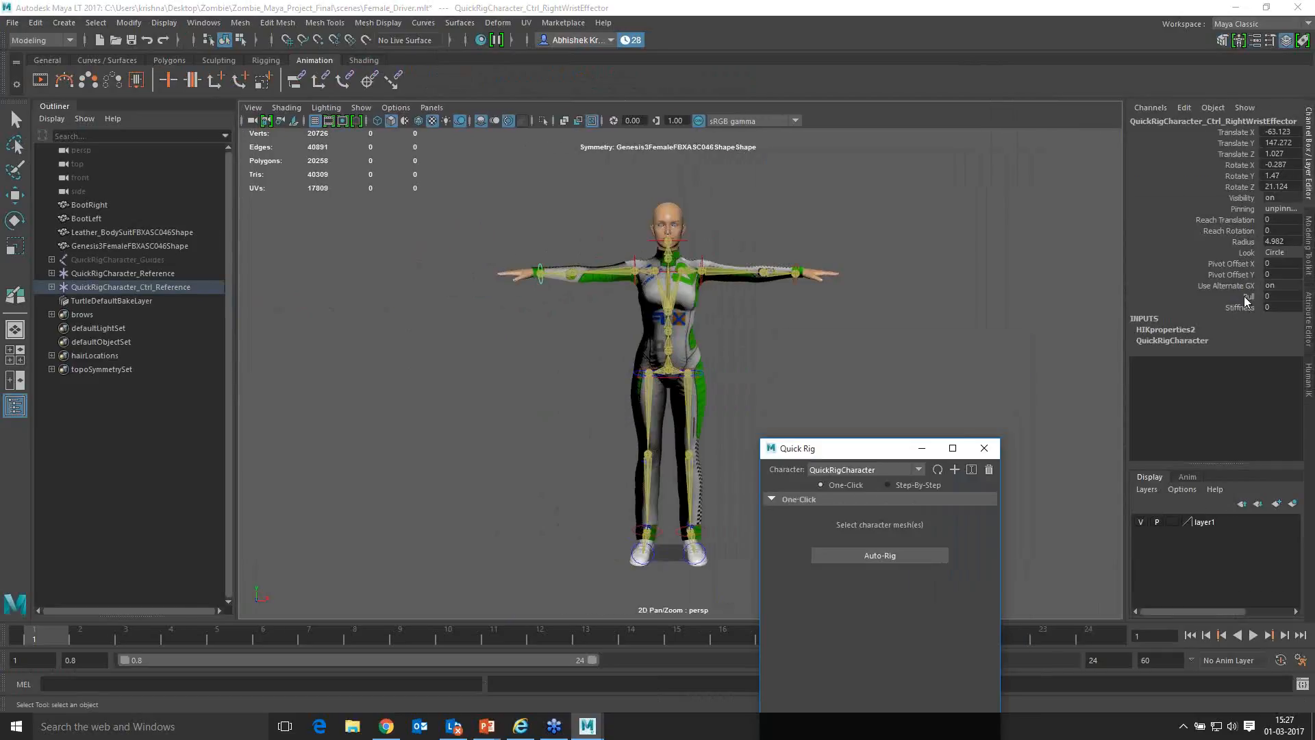
left_click(1310, 264)
left_click(1308, 316)
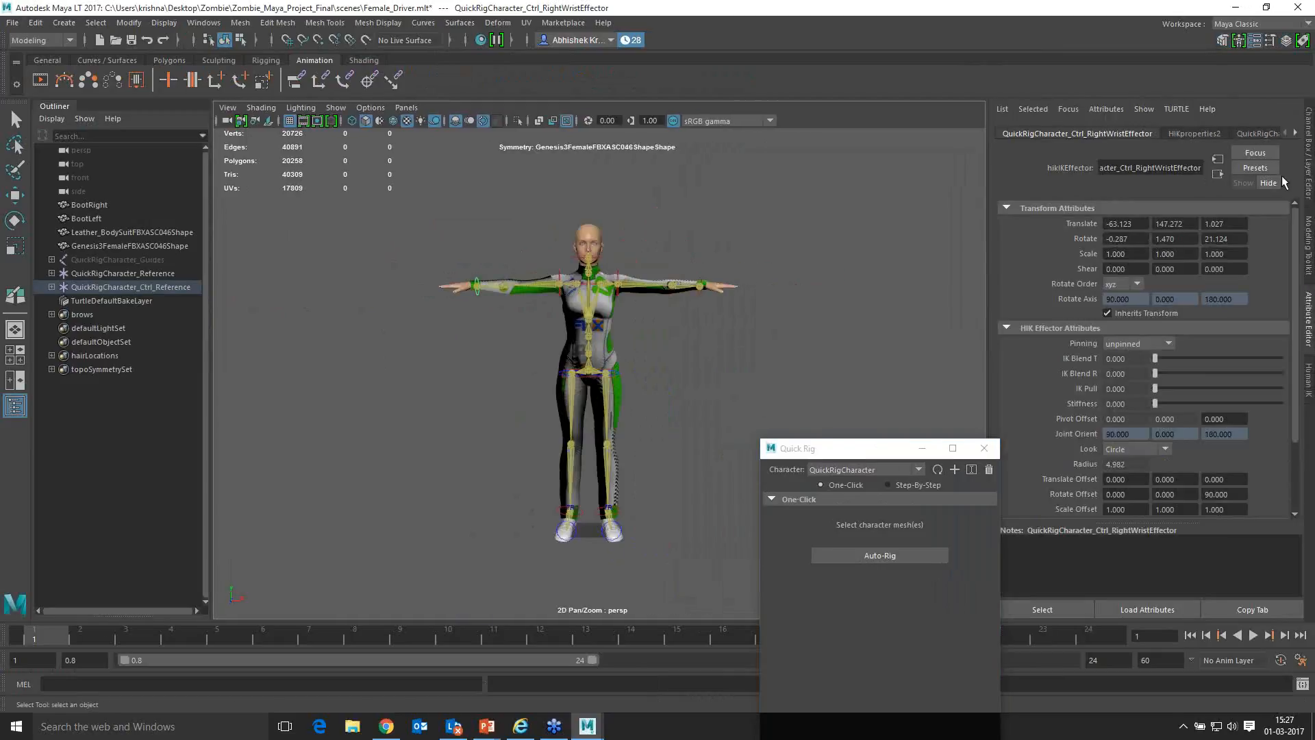
Step: Switch to the Animation workspace
left_click(203, 23)
mouse_move(288, 52)
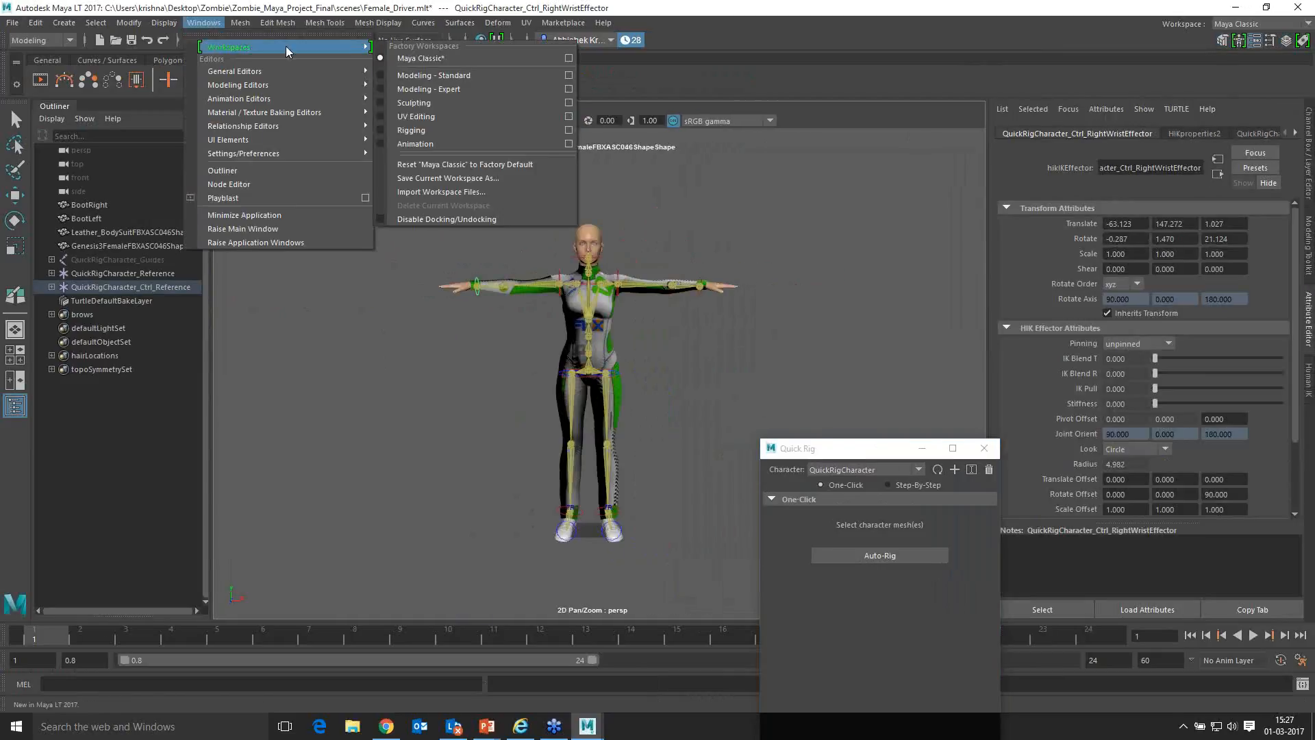
left_click(432, 142)
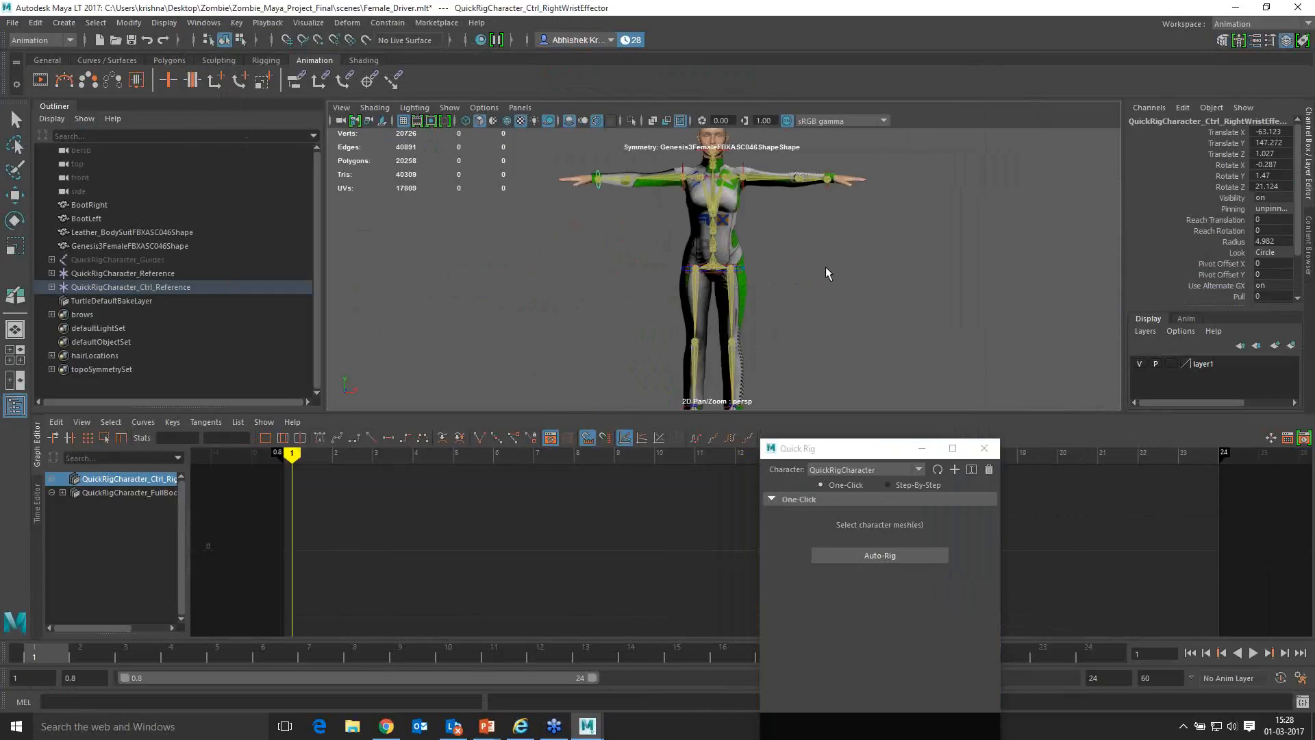
Step: Select the left wrist control and switch to the Rigging workspace
left_click(826, 183)
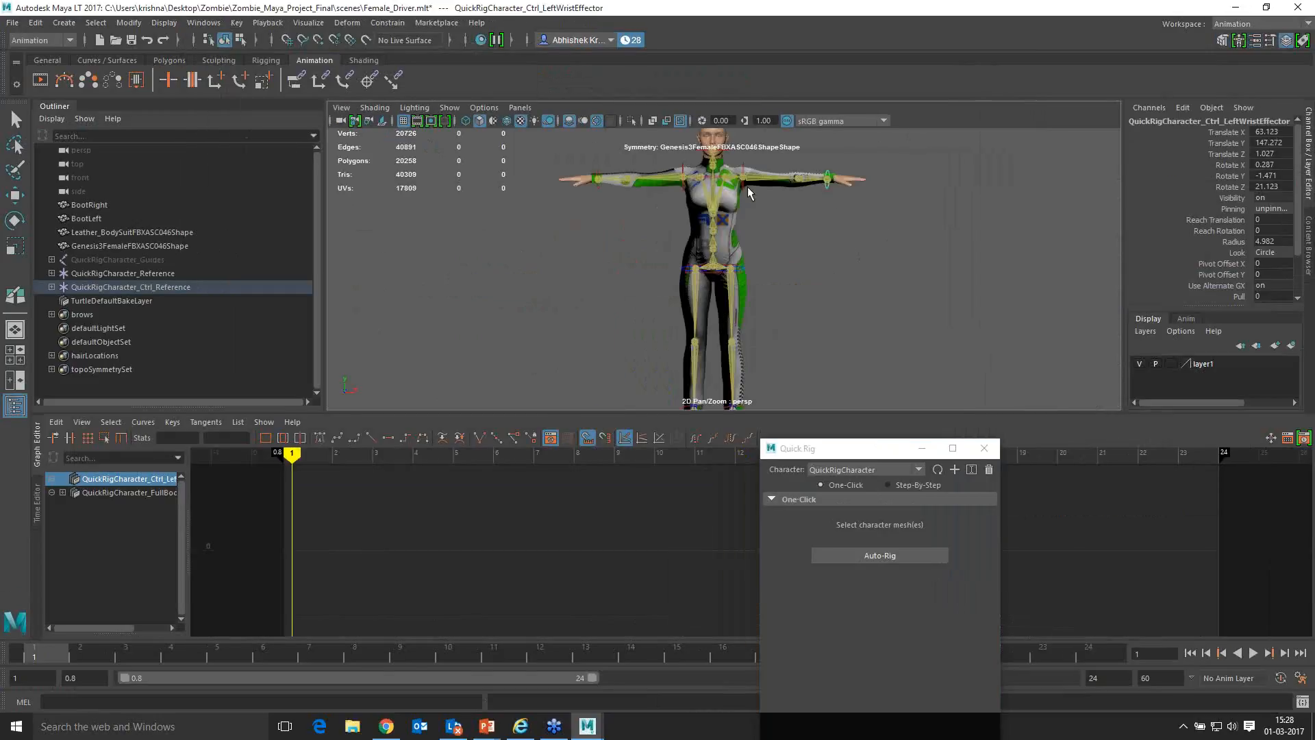
left_click(204, 22)
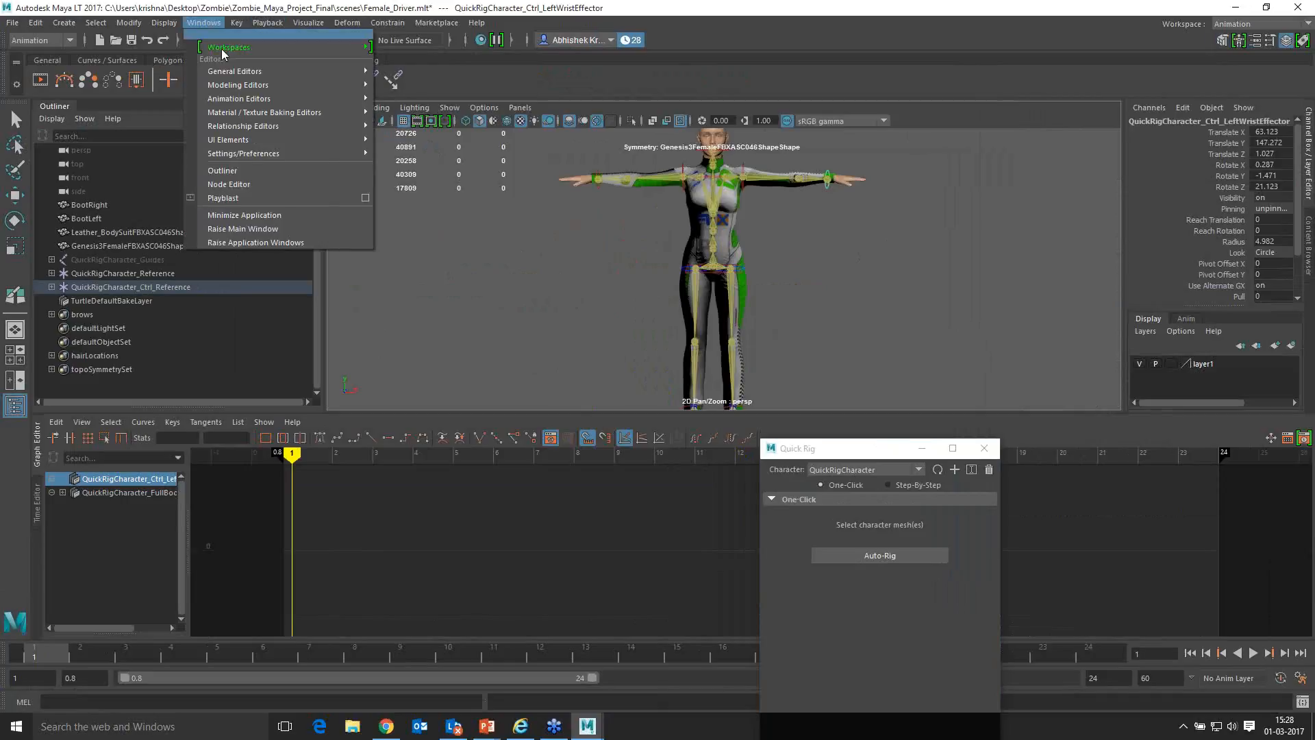
left_click(441, 130)
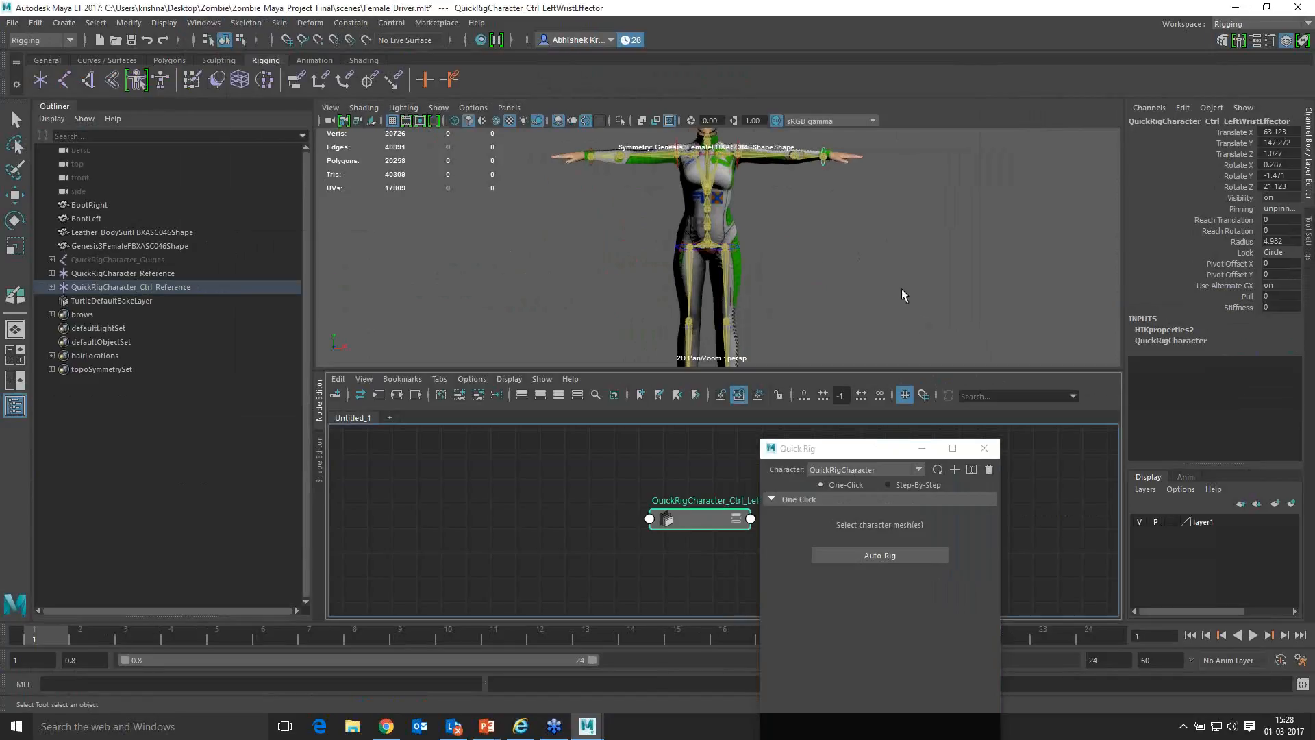
Step: Move the left wrist control down and outward to about X 81, Y 120, Z 9 to test the rig, and enlarge the viewport
left_click_drag(906, 280, 800, 307, "alt")
middle_click_drag(798, 308, 808, 273, "alt")
right_click_drag(708, 269, 774, 283, "alt")
left_click_drag(758, 272, 775, 285, "alt")
middle_click_drag(775, 285, 716, 266, "alt")
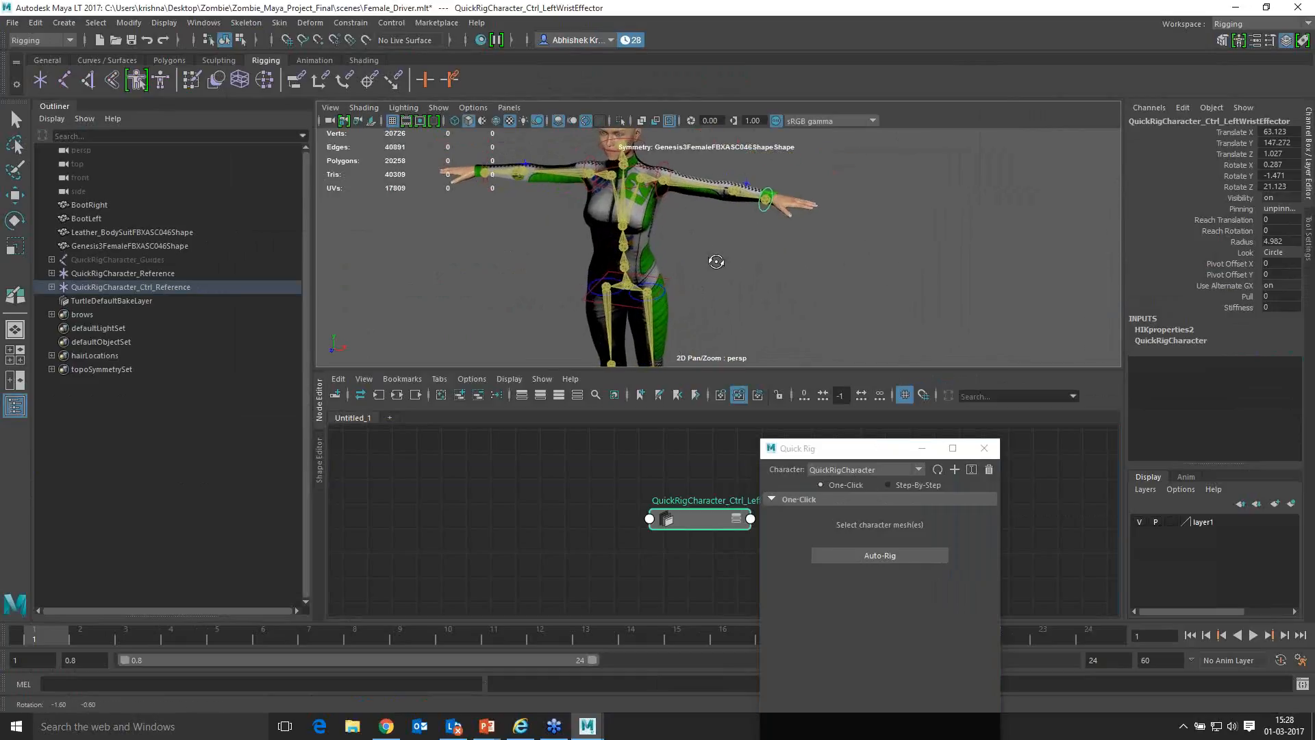
key("w")
left_click_drag(772, 202, 808, 271)
left_click_drag(521, 364, 521, 508)
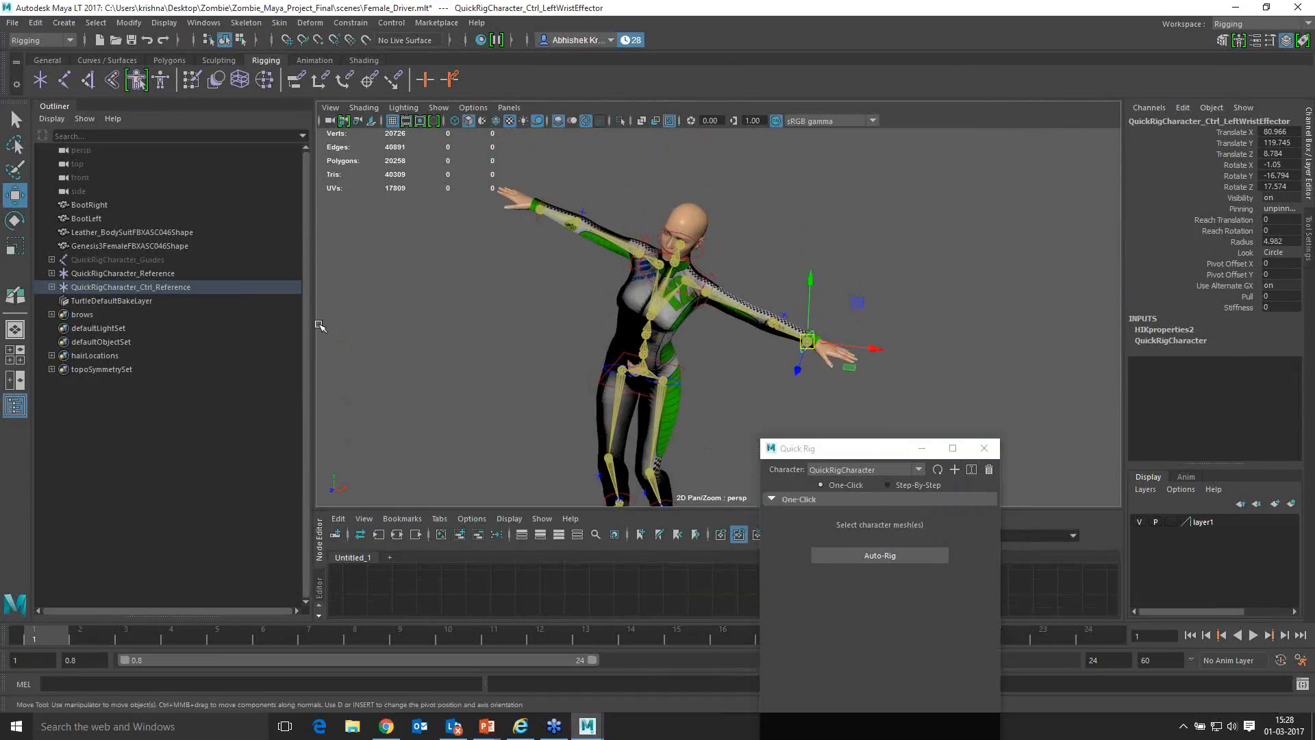
left_click_drag(318, 325, 209, 324)
Step: Undo the left wrist movement and clear the selection
key("ctrl+z")
key("ctrl+z")
key("ctrl+z")
key("ctrl+z")
key("ctrl+z")
key("ctrl+z")
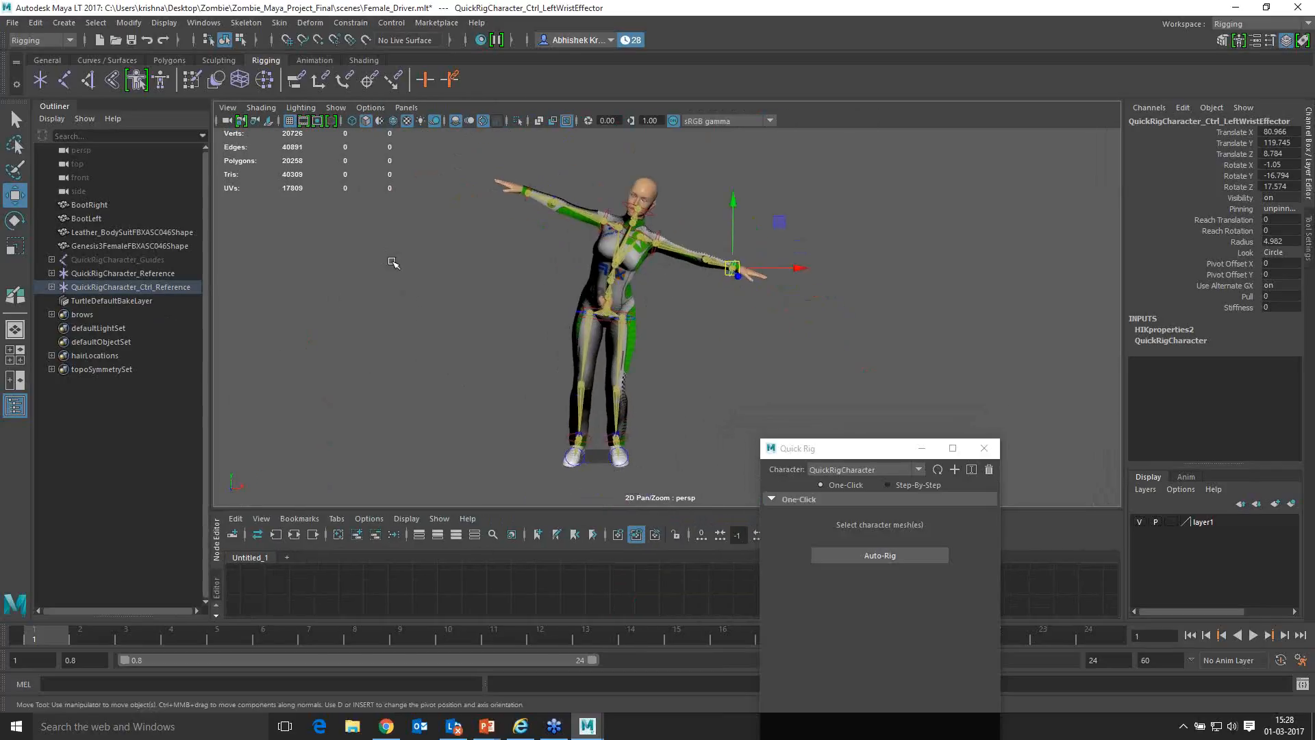
mouse_move(699, 205)
left_mouse_down()
mouse_move(726, 279)
mouse_move(696, 229)
left_mouse_up()
key("ctrl+z")
left_click(712, 237)
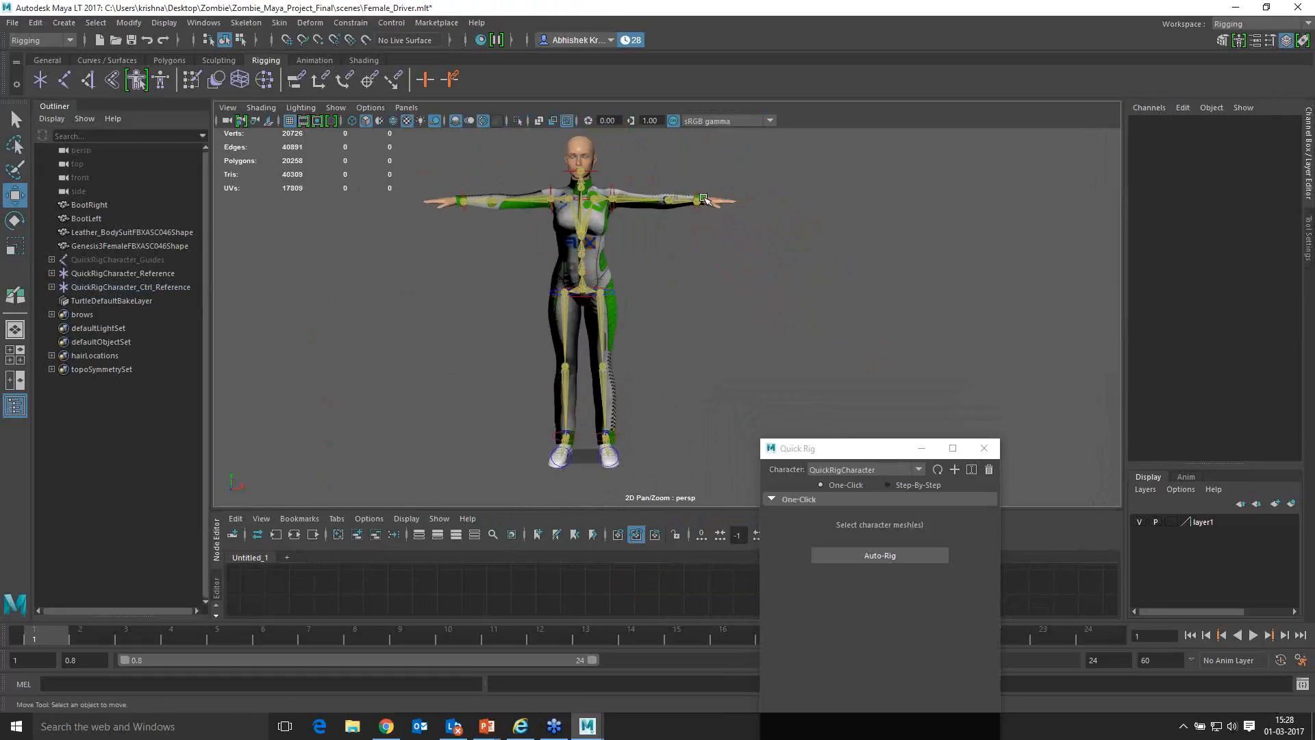
Step: Test the arm's deformation by moving the left wrist control down and outward, and undo the move
left_click(698, 202)
left_click_drag(697, 204, 837, 255)
key("ctrl+z")
Step: Test the leg's deformation by moving the left ankle control from two viewing angles, undoing each move
mouse_move(675, 384)
right_mouse_down("alt")
mouse_move(657, 382)
mouse_move(668, 377)
right_mouse_up("alt")
mouse_move(668, 376)
middle_mouse_down("alt")
mouse_move(661, 335)
mouse_move(672, 376)
middle_mouse_up("alt")
right_click_drag(671, 377, 649, 436, "alt")
left_click(625, 436)
left_click_drag(627, 435, 459, 361)
key("ctrl+z")
right_click_drag(459, 361, 561, 356, "alt")
middle_click_drag(668, 343, 669, 294, "alt")
left_click_drag(669, 294, 681, 294, "alt")
left_click_drag(643, 376, 543, 364)
key("ctrl+z")
left_click_drag(468, 327, 599, 302, "alt")
middle_click_drag(598, 302, 601, 387, "alt")
right_click_drag(602, 387, 549, 331, "alt")
middle_click_drag(450, 296, 460, 293, "alt")
right_click_drag(461, 293, 461, 338, "alt")
mouse_move(461, 338)
middle_mouse_down("alt")
mouse_move(493, 338)
mouse_move(452, 317)
middle_mouse_up("alt")
left_click(251, 25)
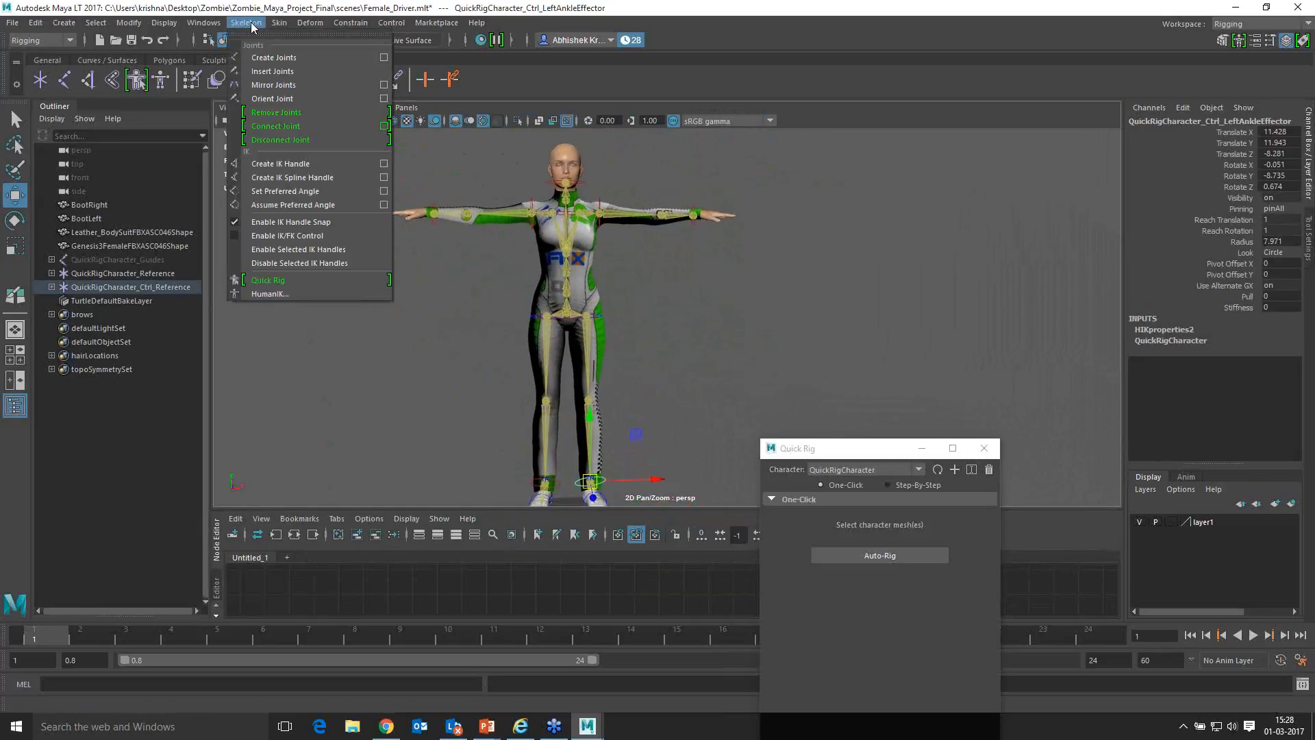
mouse_move(279, 23)
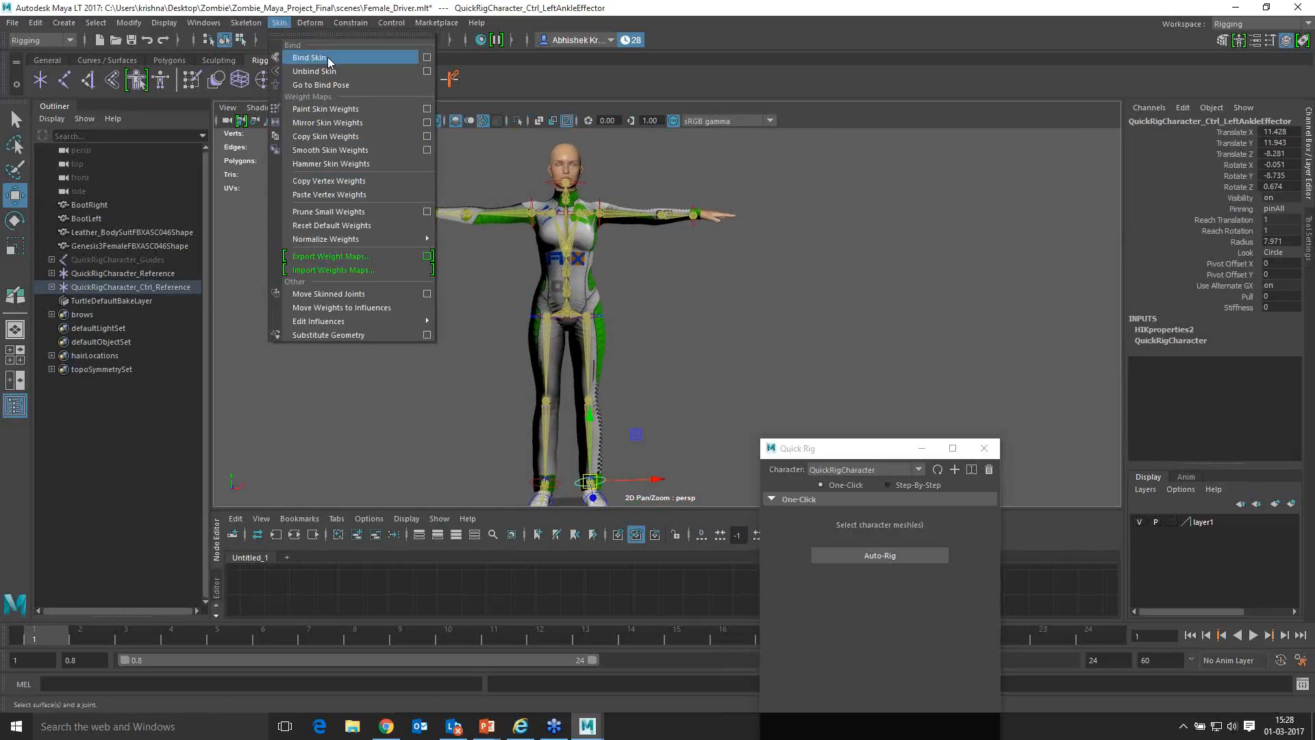
left_click(659, 297)
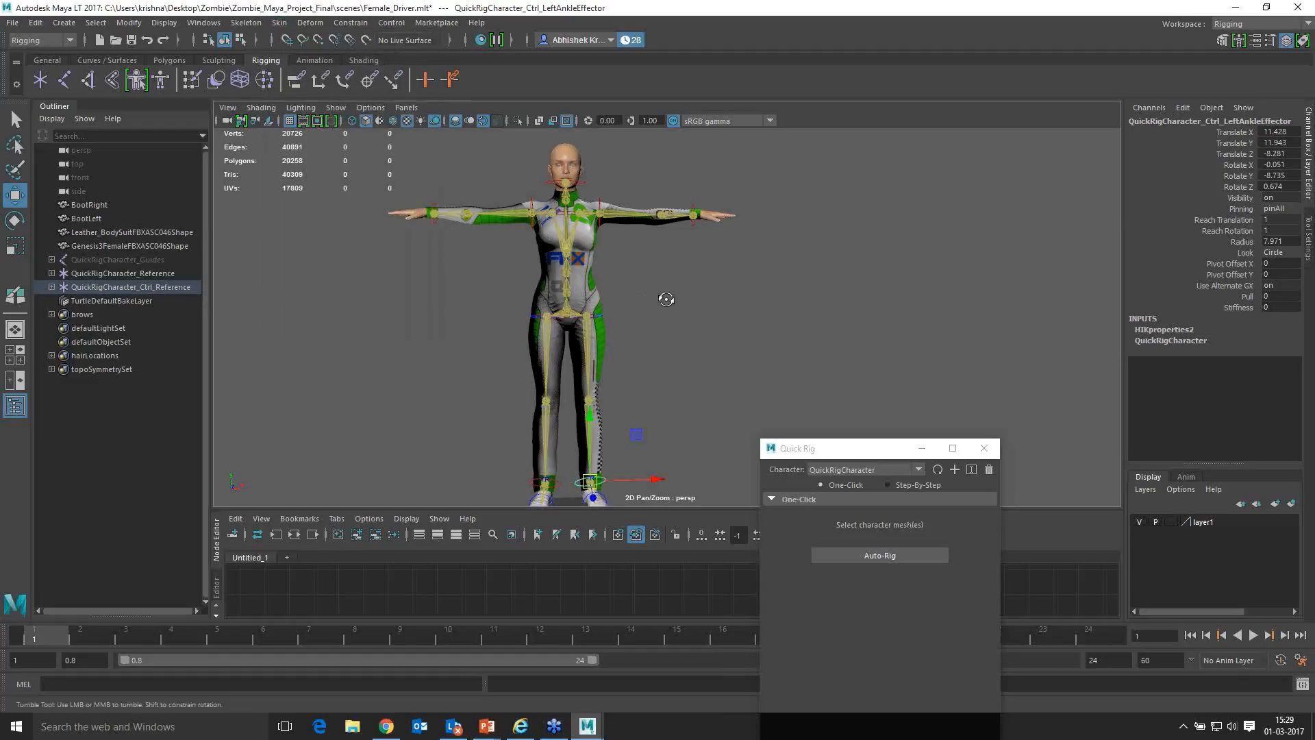
middle_click_drag(663, 296, 668, 277, "alt")
right_click_drag(668, 277, 686, 289, "alt")
middle_click_drag(685, 289, 685, 284, "alt")
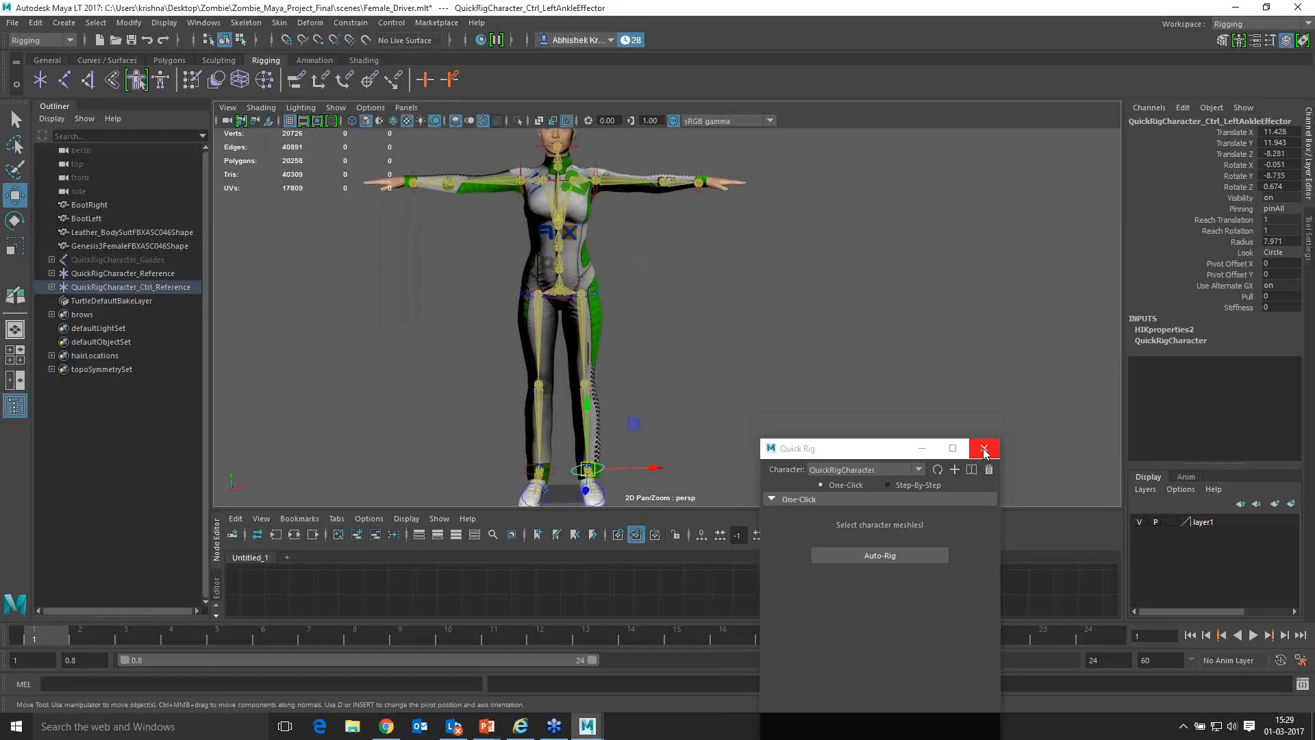
Step: Examine the left ankle control's transform and HIK effector attributes in the Attribute Editor, and close the editor
left_click_drag(865, 452, 841, 374)
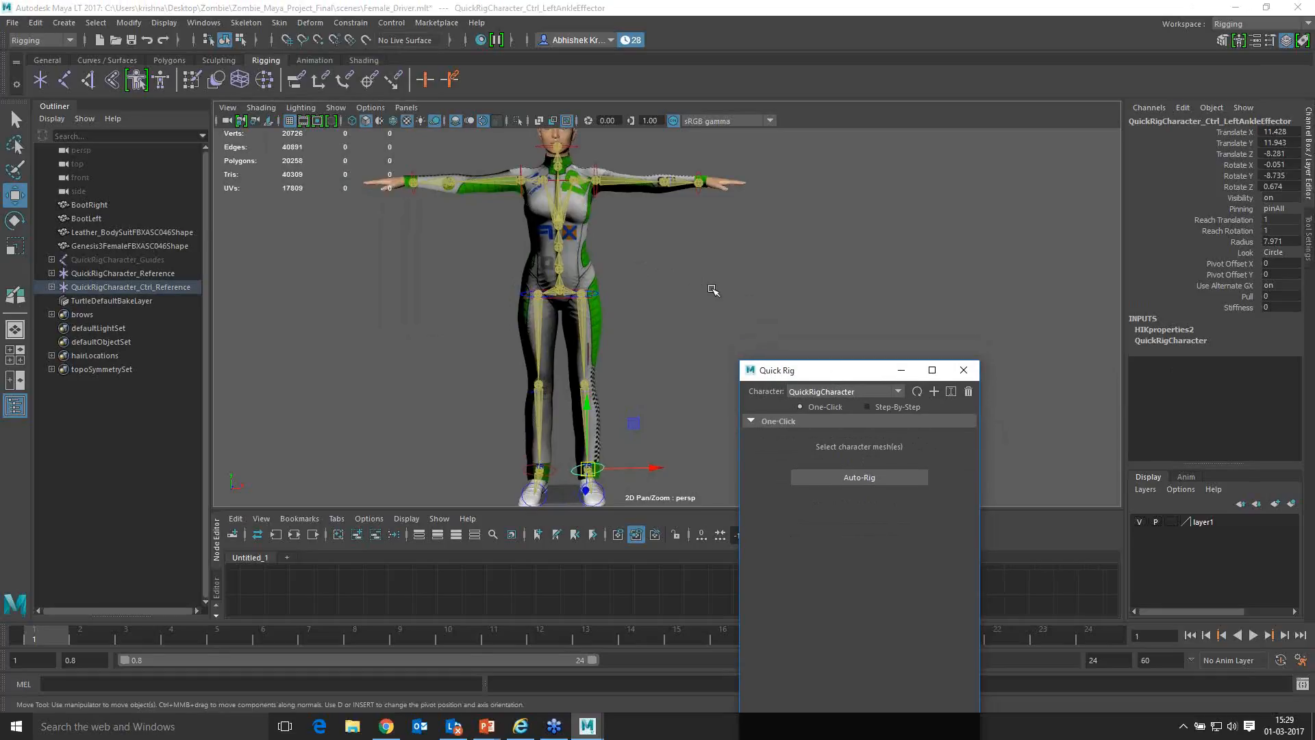
left_click(743, 286)
left_click(597, 468)
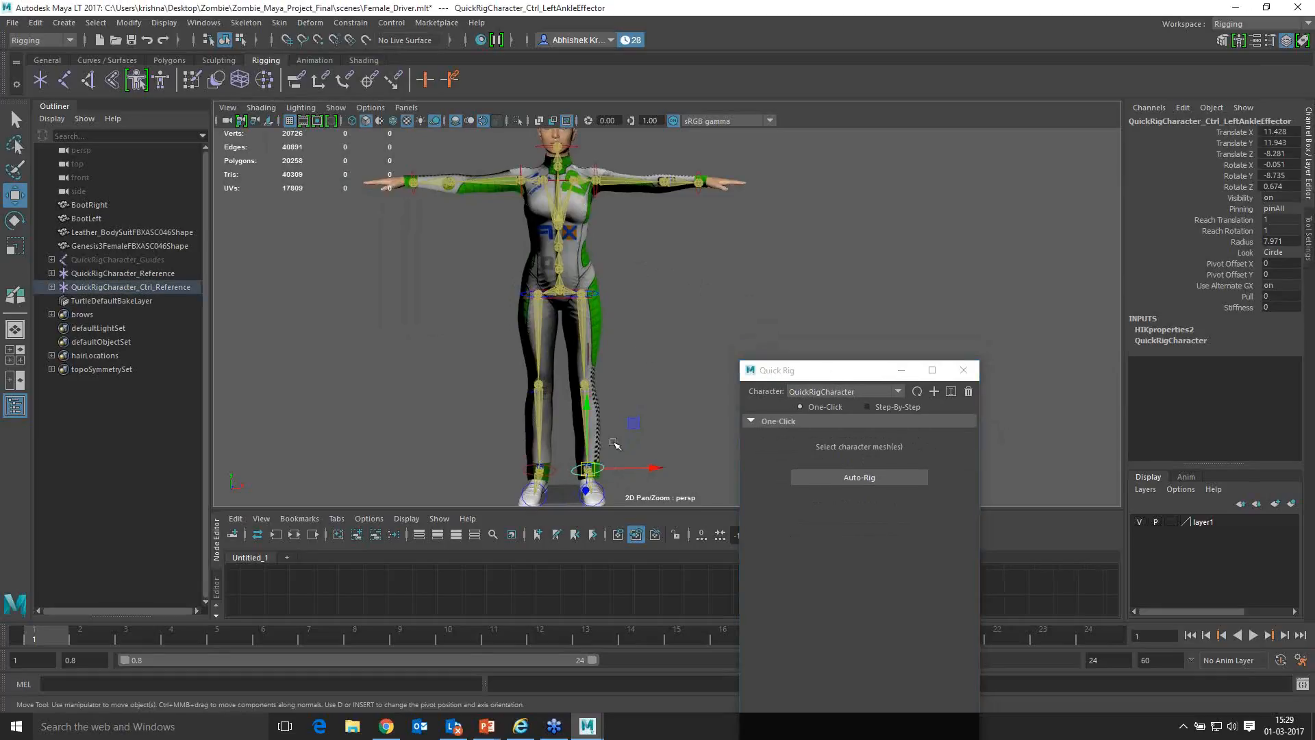
key("ctrl+a")
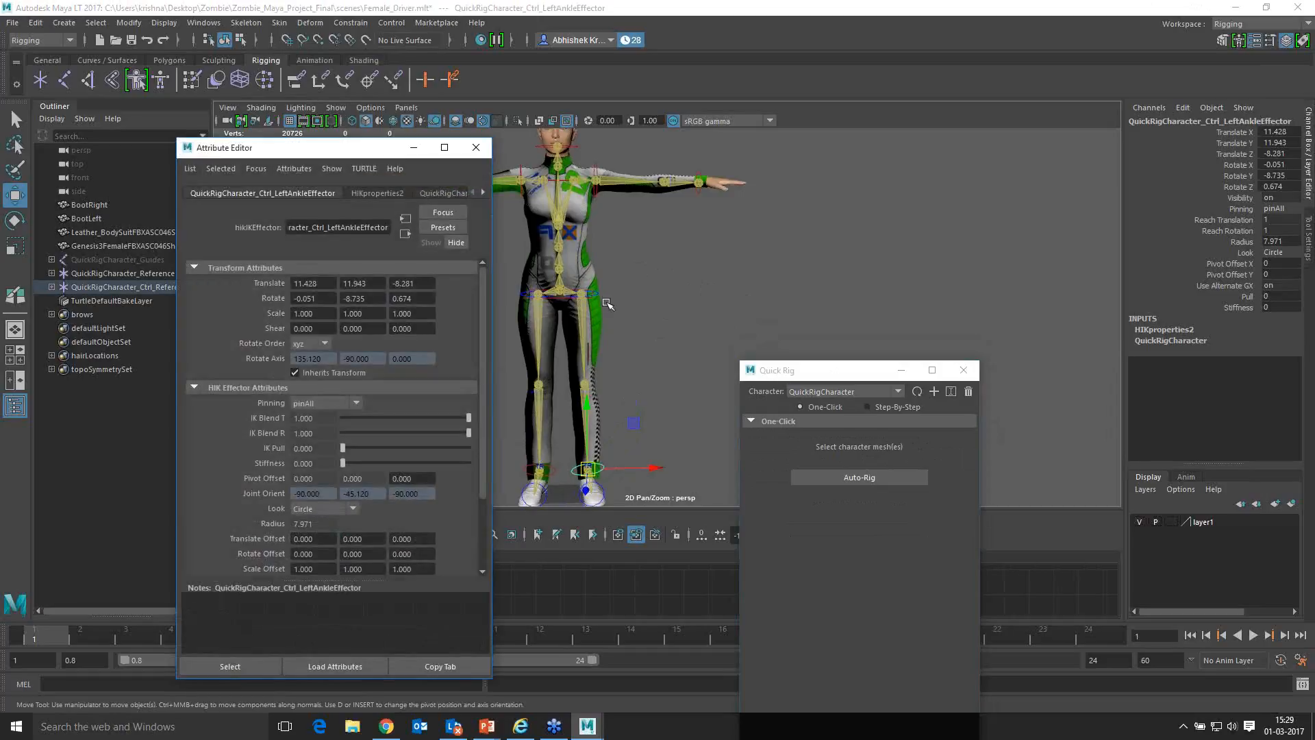
left_click(480, 147)
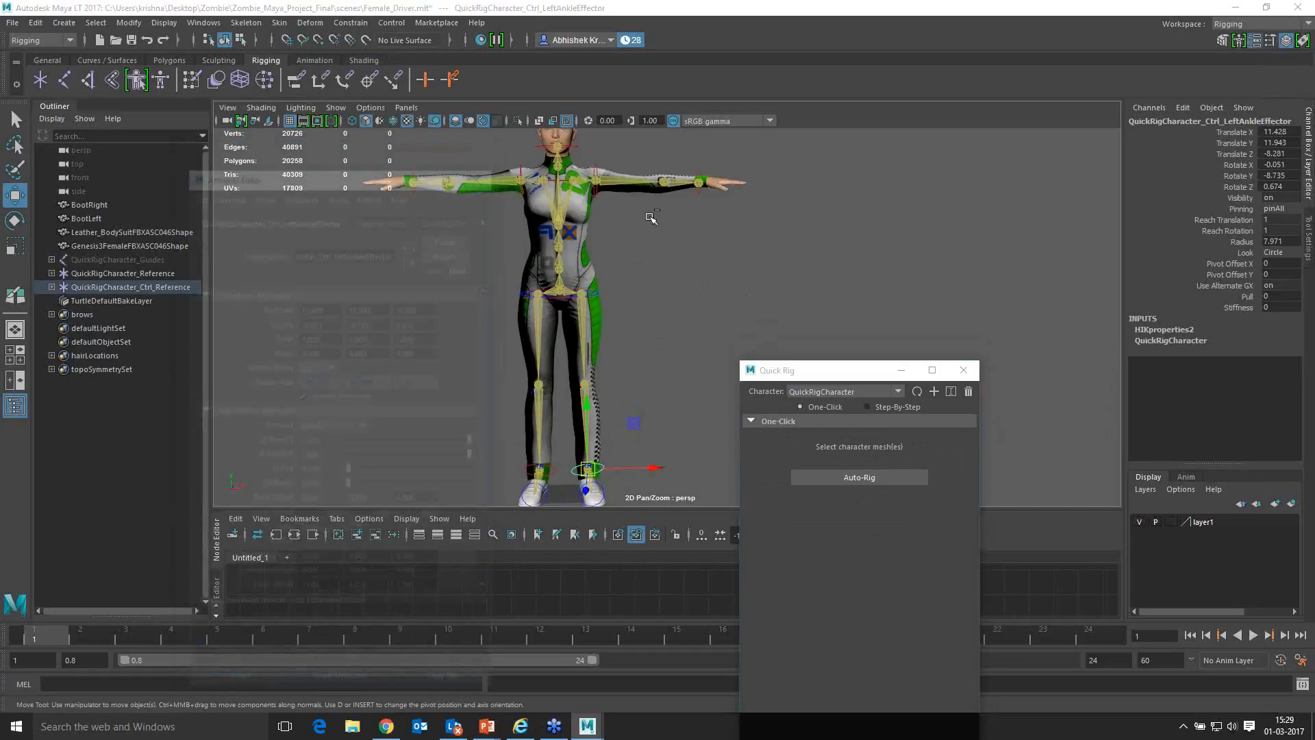
key("ctrl+a")
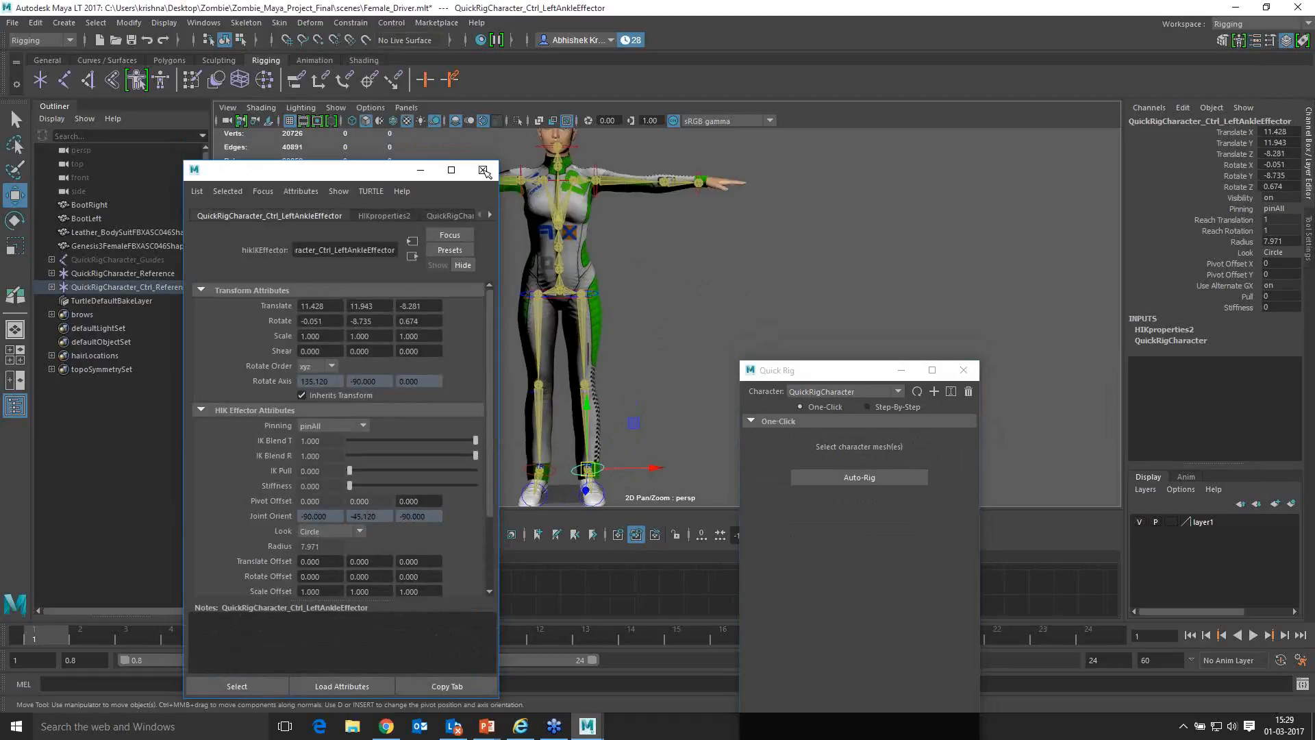
left_click(483, 171)
Step: Start a new empty scene without saving the rigged character
left_click_drag(850, 371, 959, 273)
left_click(100, 40)
left_click(656, 375)
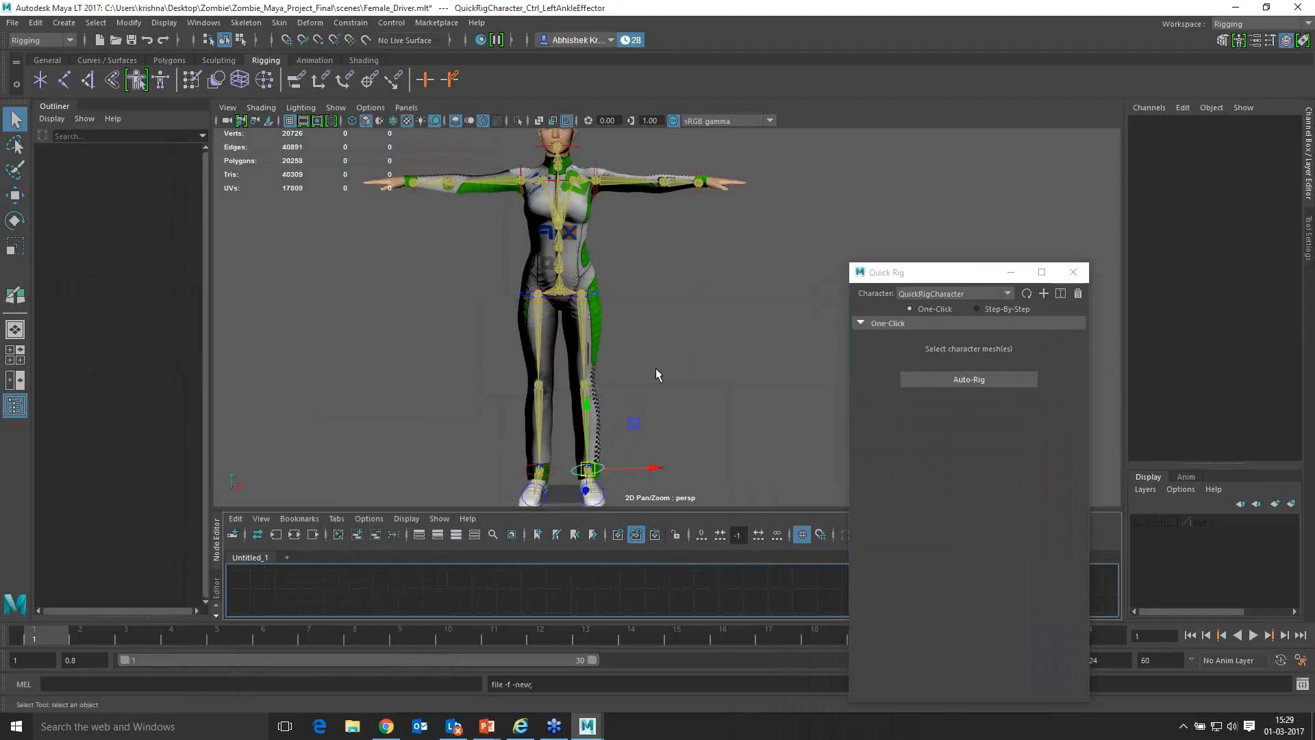
Step: Open Female_Driver.mlt from the project's scenes folder and close the UV Editor
left_click(115, 39)
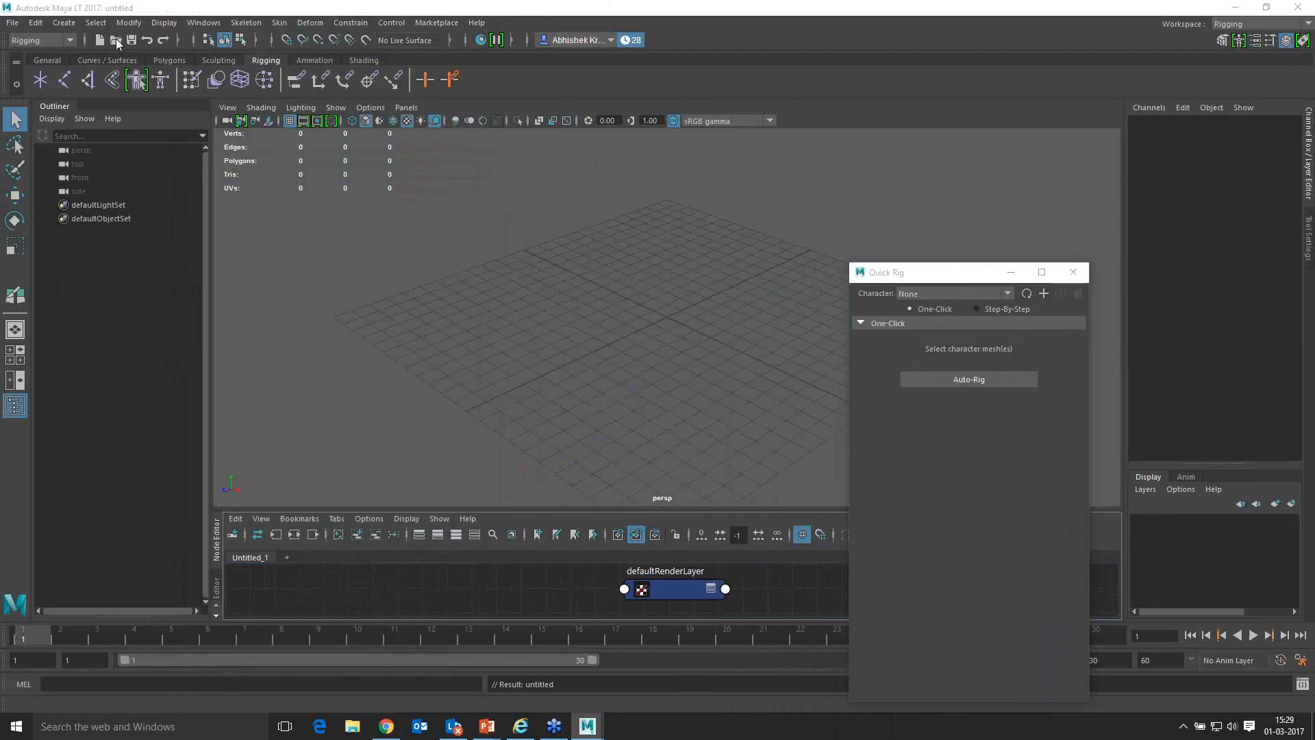
left_click(636, 263)
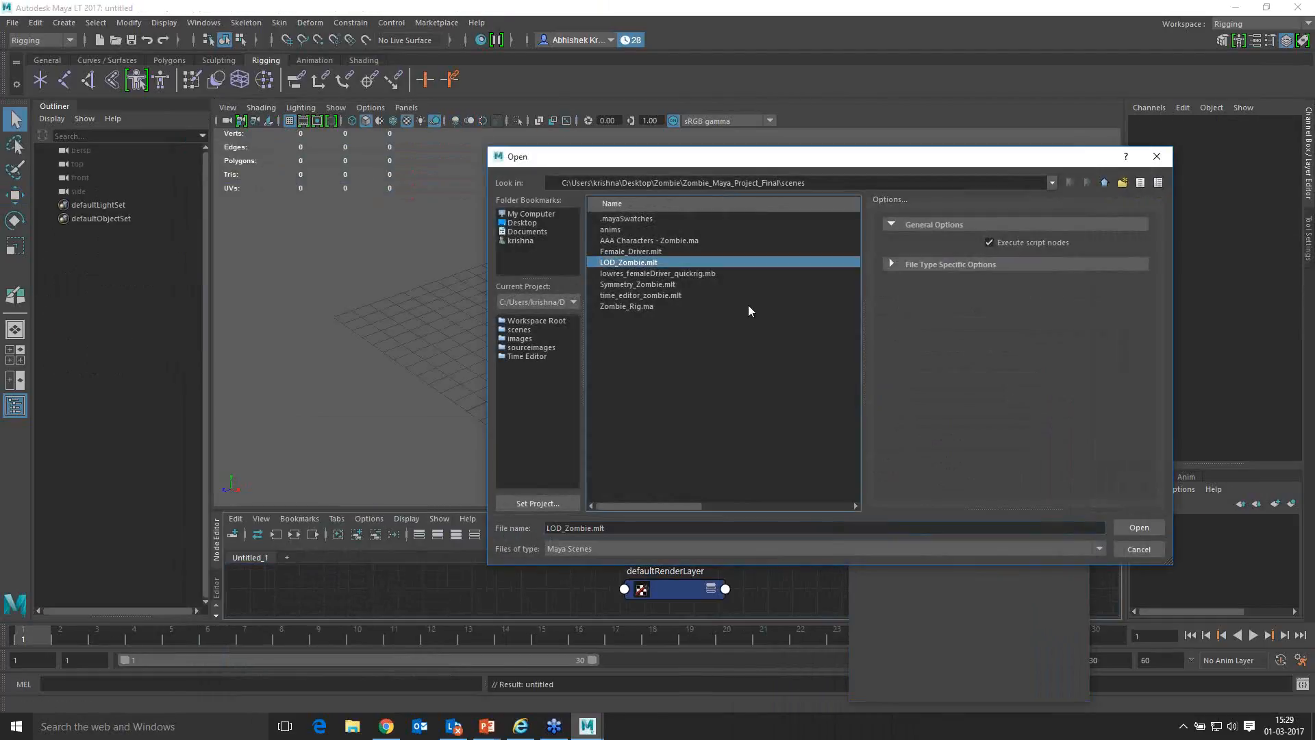
left_click(622, 252)
left_click(1144, 526)
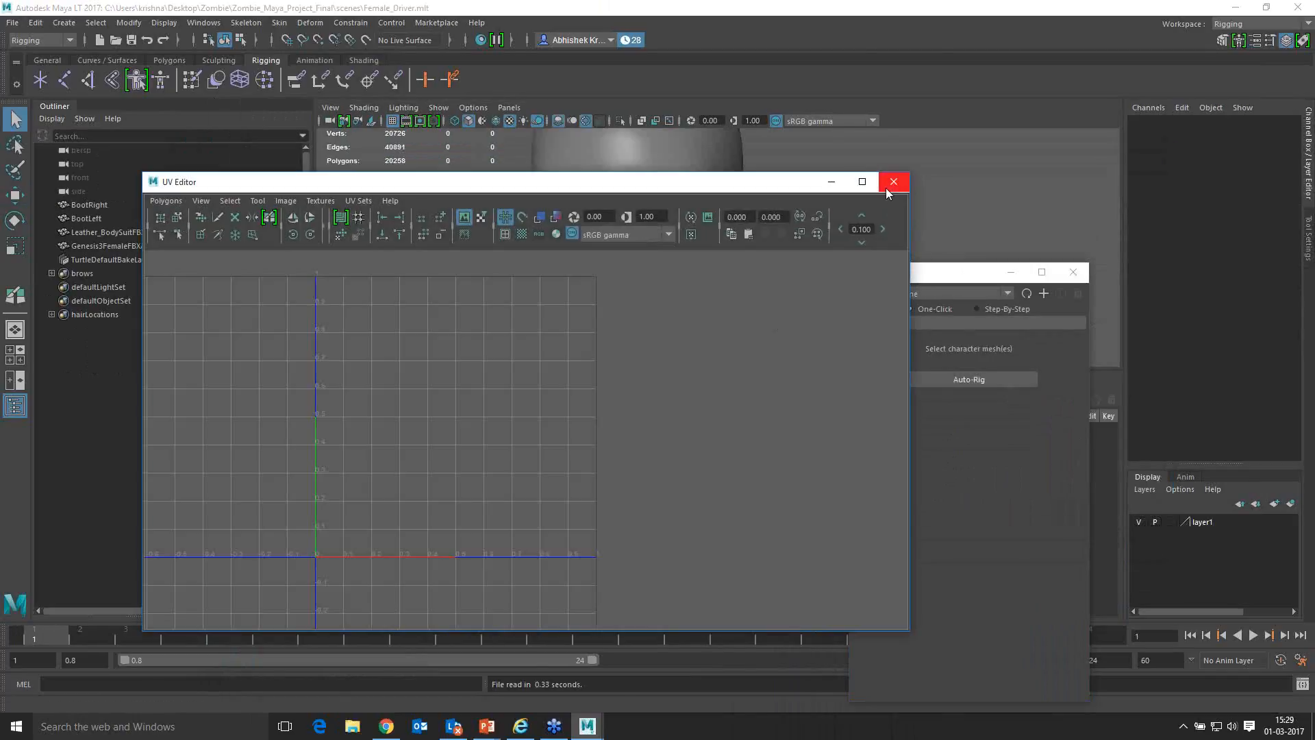
left_click(895, 182)
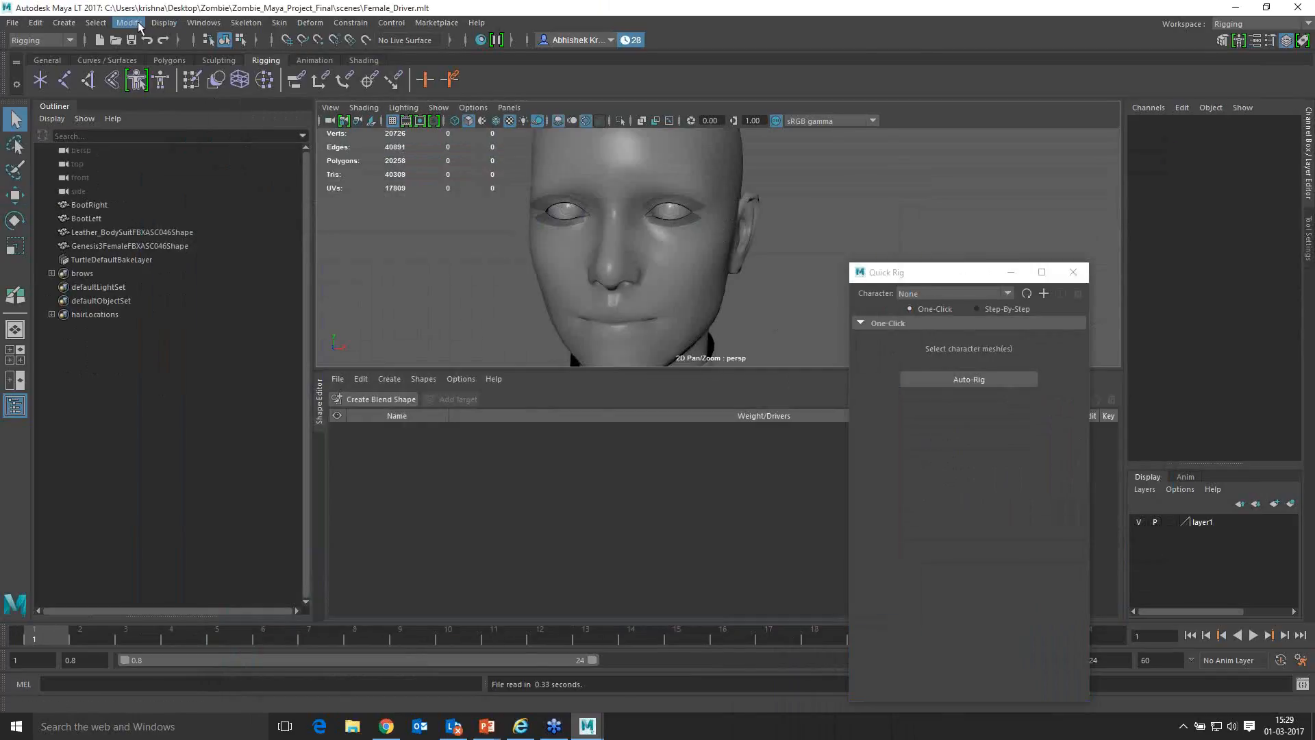
Step: Switch the workspace to Maya Classic and move the Quick Rig window clear of the character
left_click(204, 22)
mouse_move(213, 46)
left_click(411, 52)
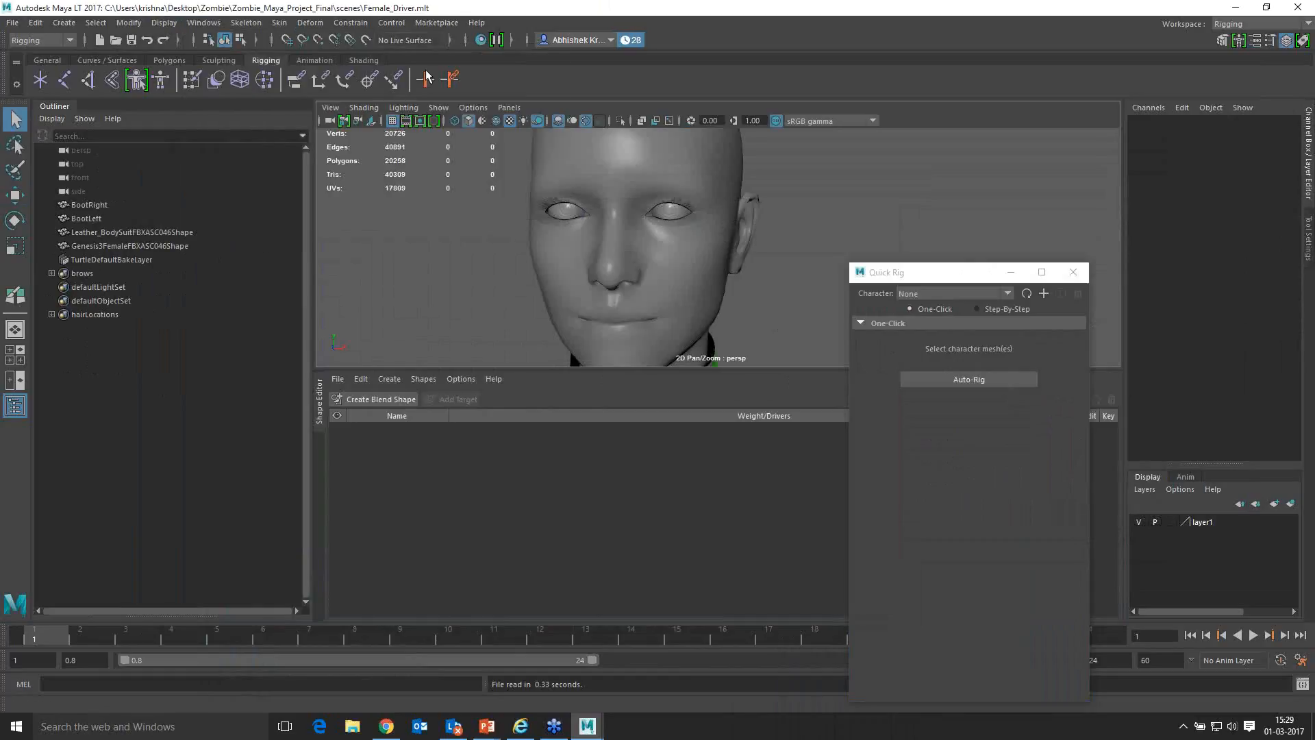
left_click_drag(965, 275, 1057, 191)
Step: Select all the female driver's meshes: both boots, the leather body suit and the body
scroll(759, 371, "down", 6)
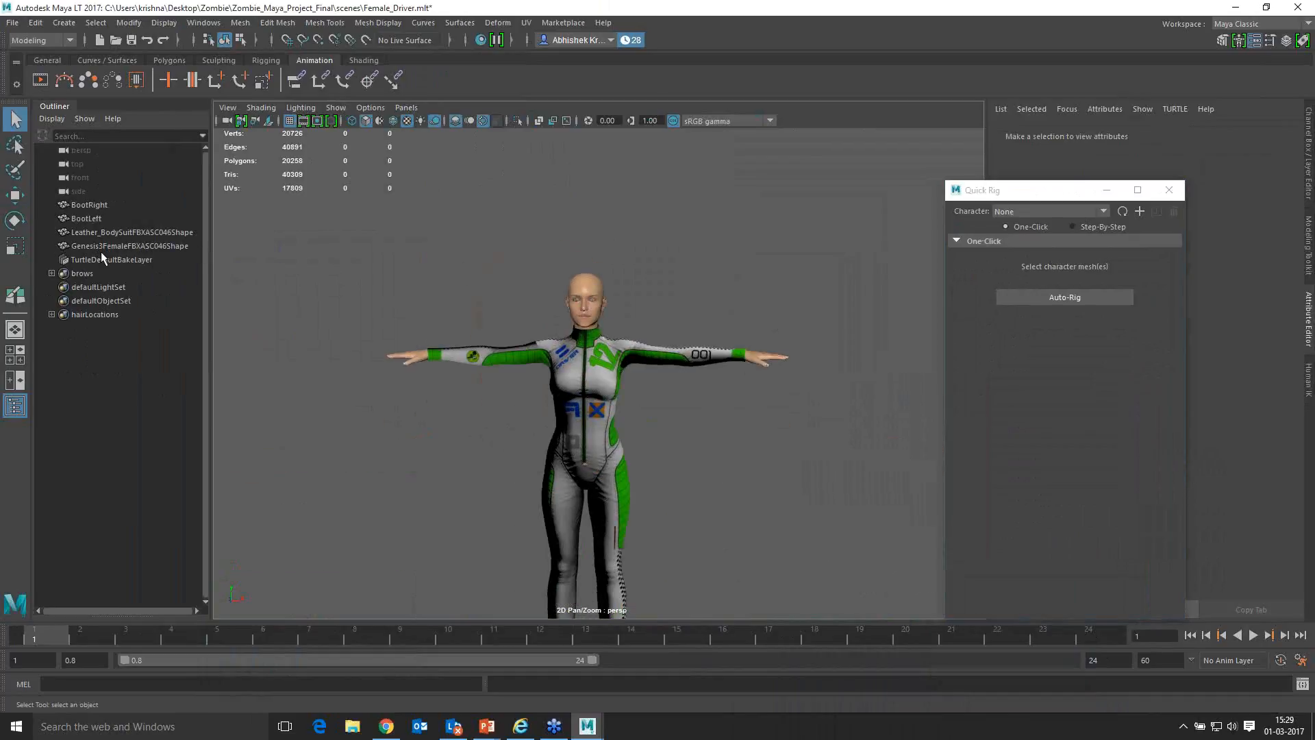
scroll(351, 241, "down", 3)
left_click_drag(370, 203, 804, 574)
scroll(685, 421, "up", 2)
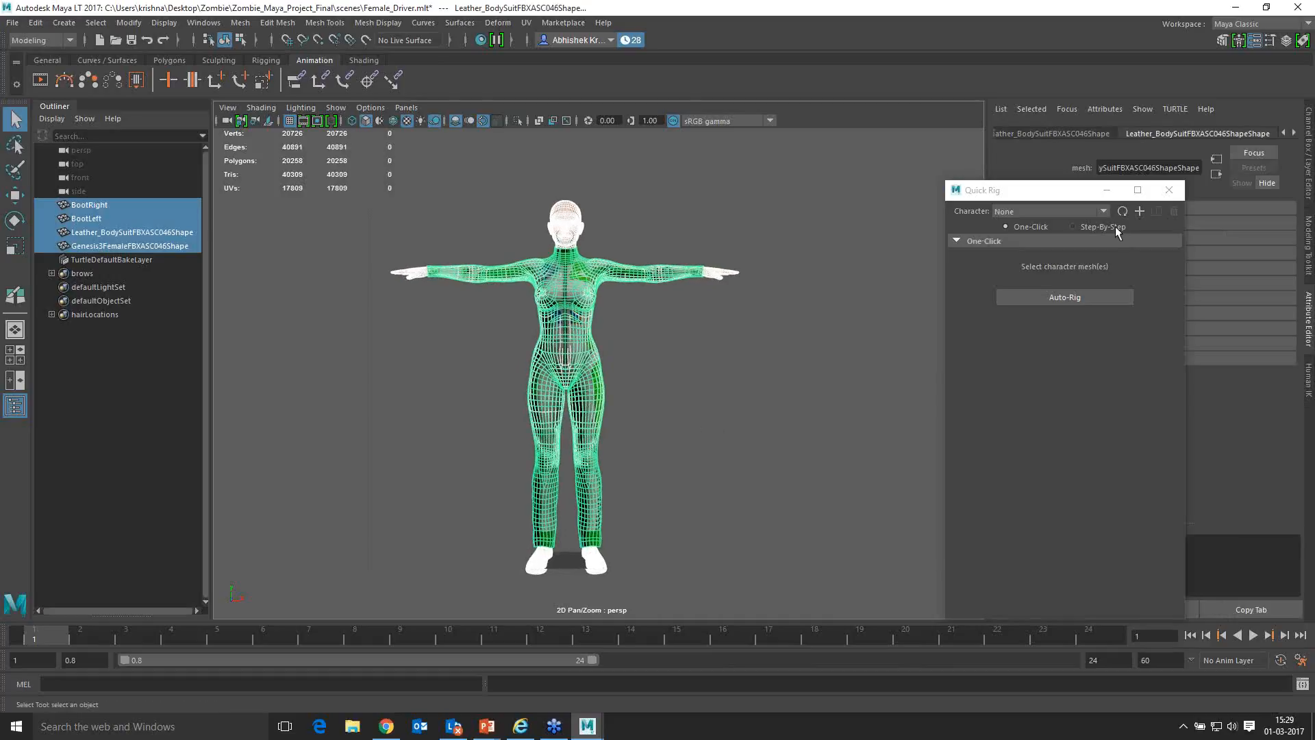
Step: Create a new Step-By-Step Quick Rig character and add the selected meshes as its geometry
left_click(1094, 230)
left_click_drag(1041, 191, 911, 151)
left_click(884, 171)
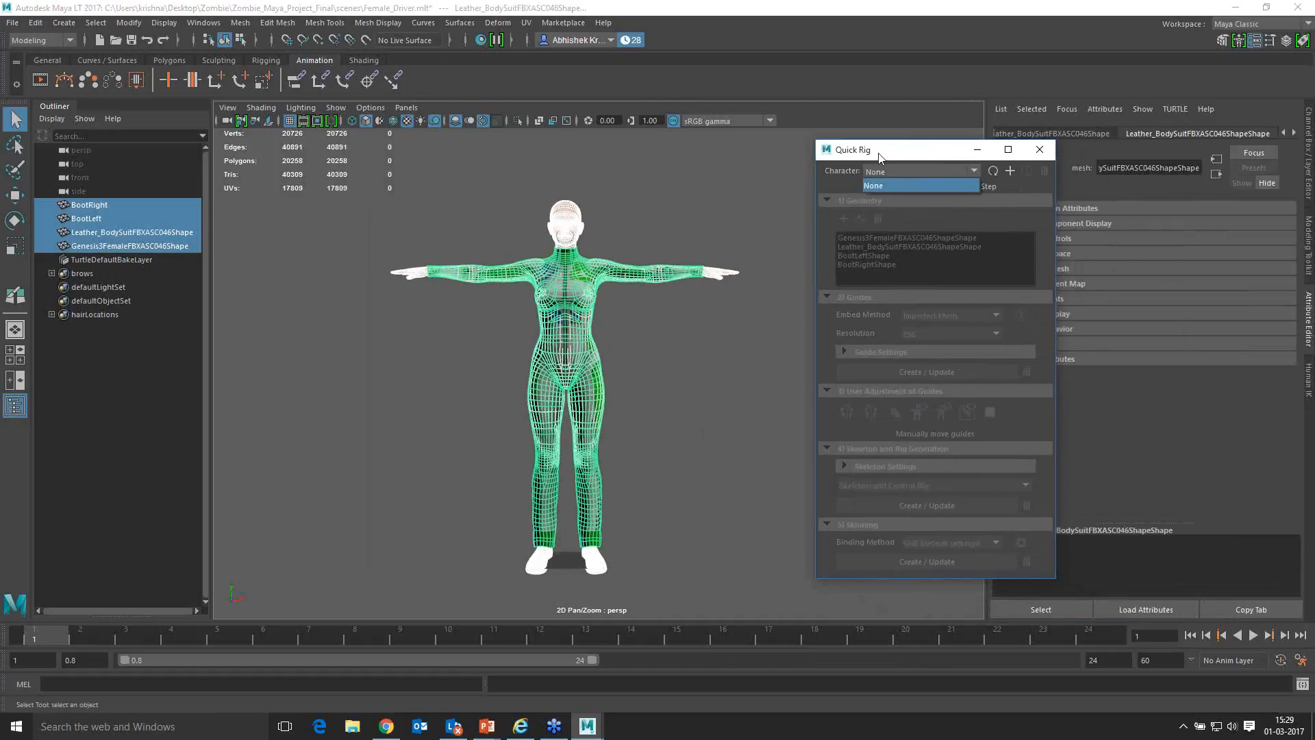
left_click(849, 177)
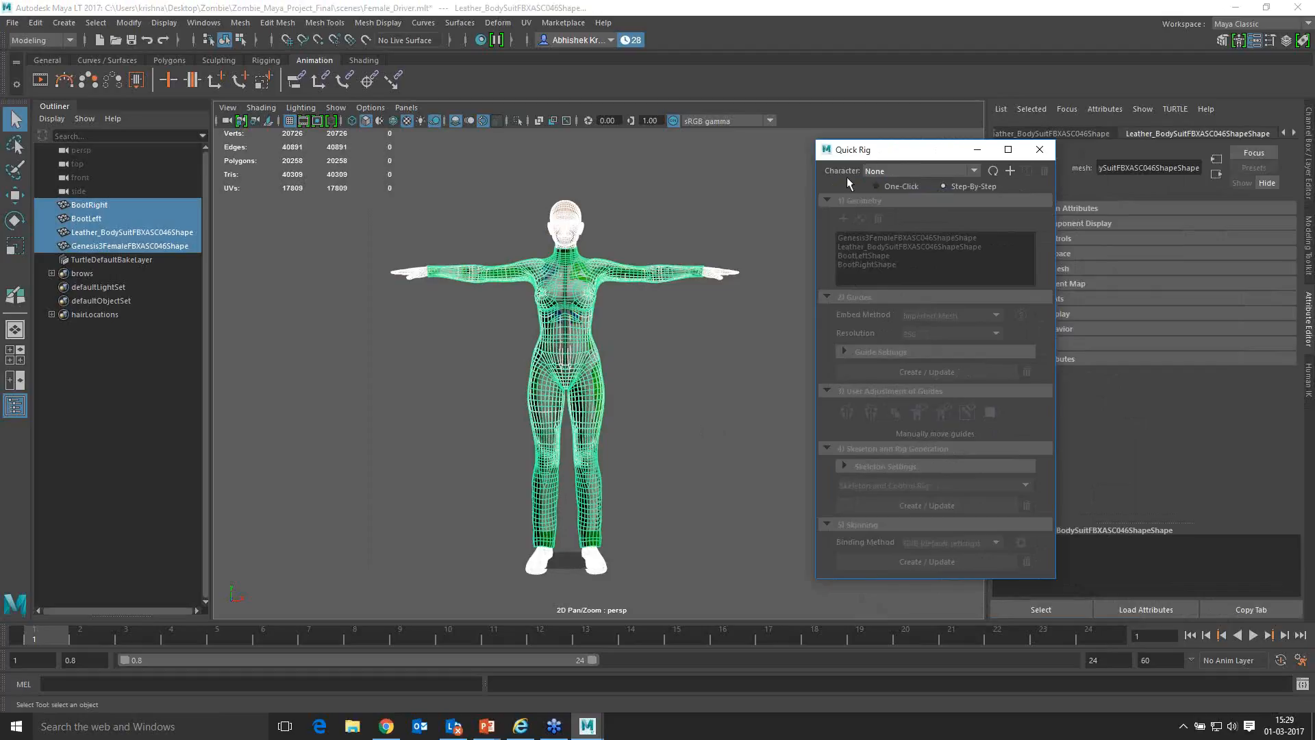
left_click(1011, 171)
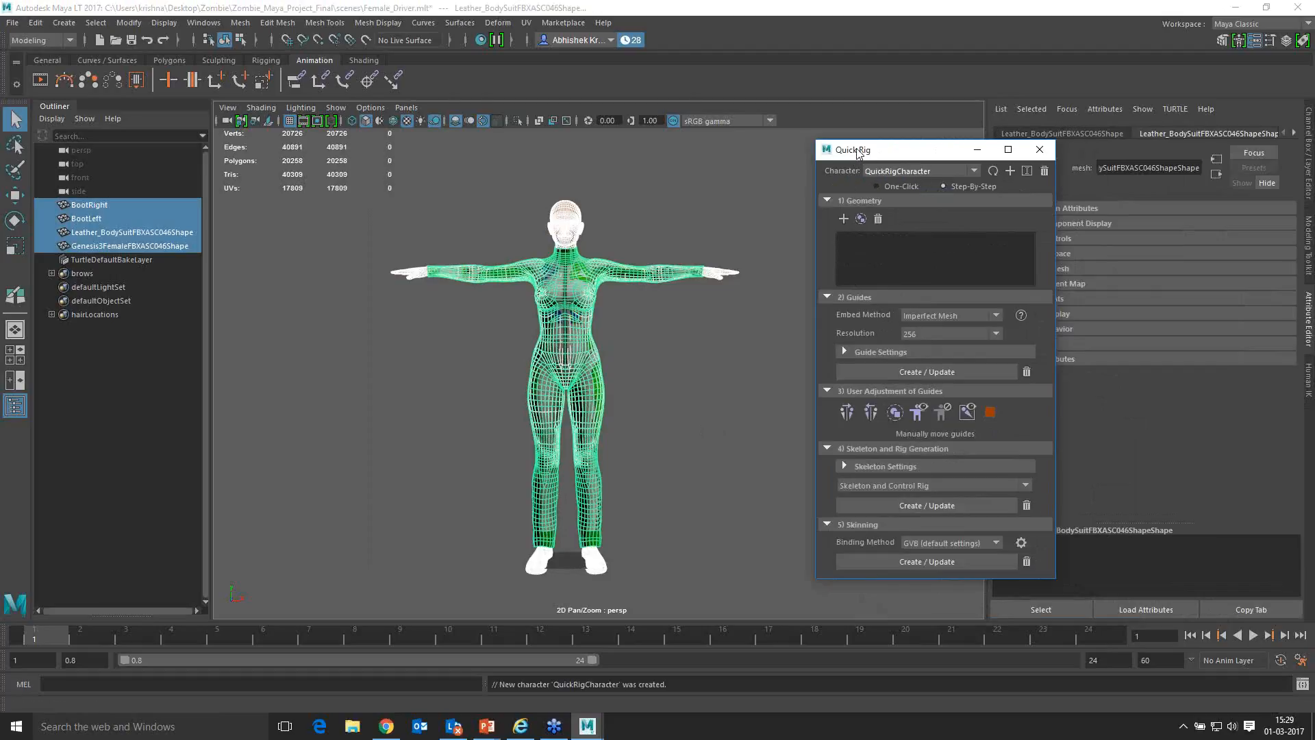
mouse_move(710, 394)
right_mouse_down("alt")
mouse_move(681, 340)
mouse_move(716, 385)
right_mouse_up("alt")
left_click(915, 213)
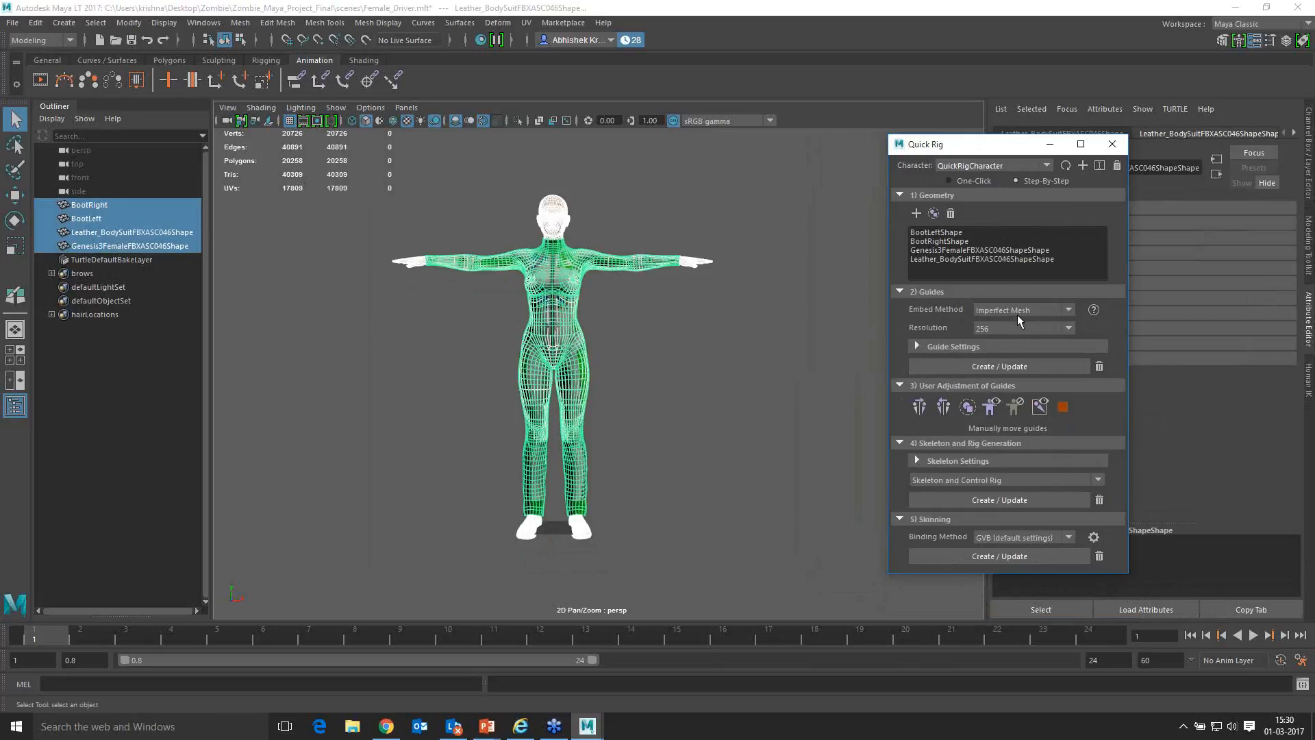
Step: Create the guides with Imperfect Mesh embedding, resolution 256, Bounding Box symmetry, Spine 3, Neck 1 and Shoulder / Clavicle 1
left_click(995, 346)
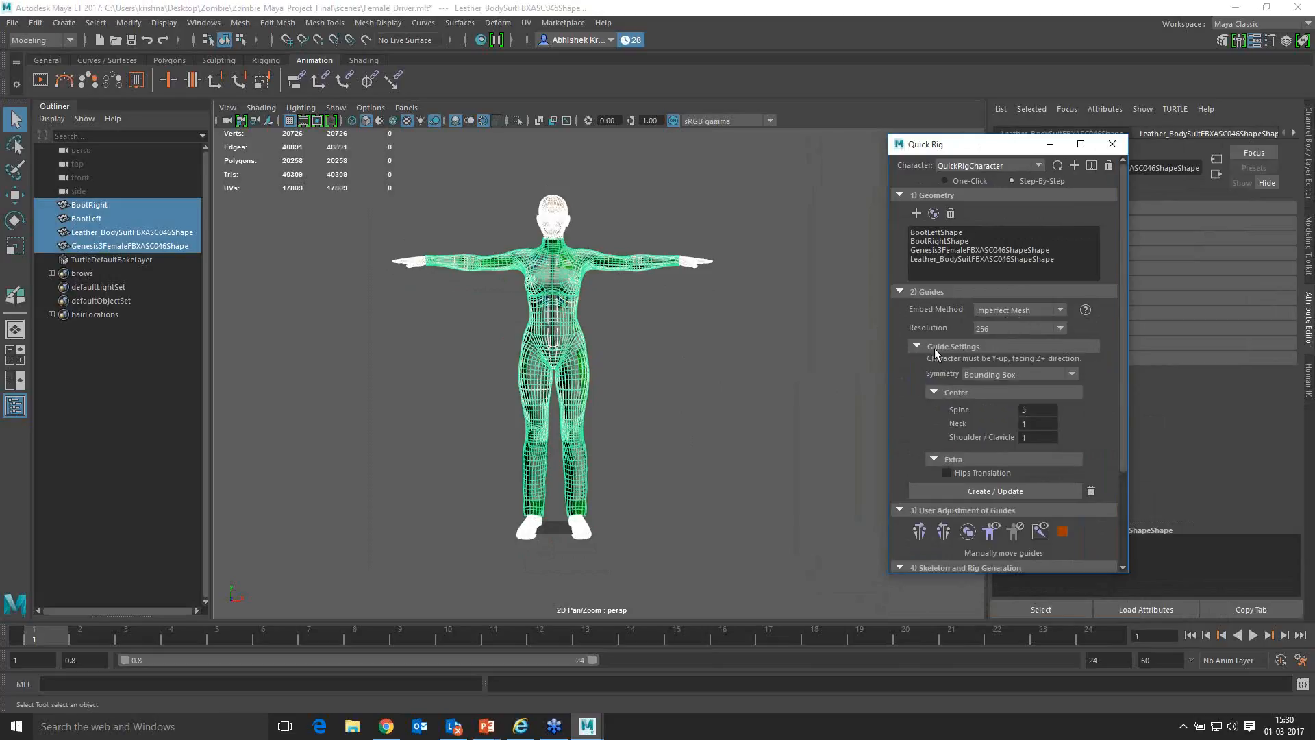
left_click_drag(1121, 364, 1123, 406)
double_click(1038, 354)
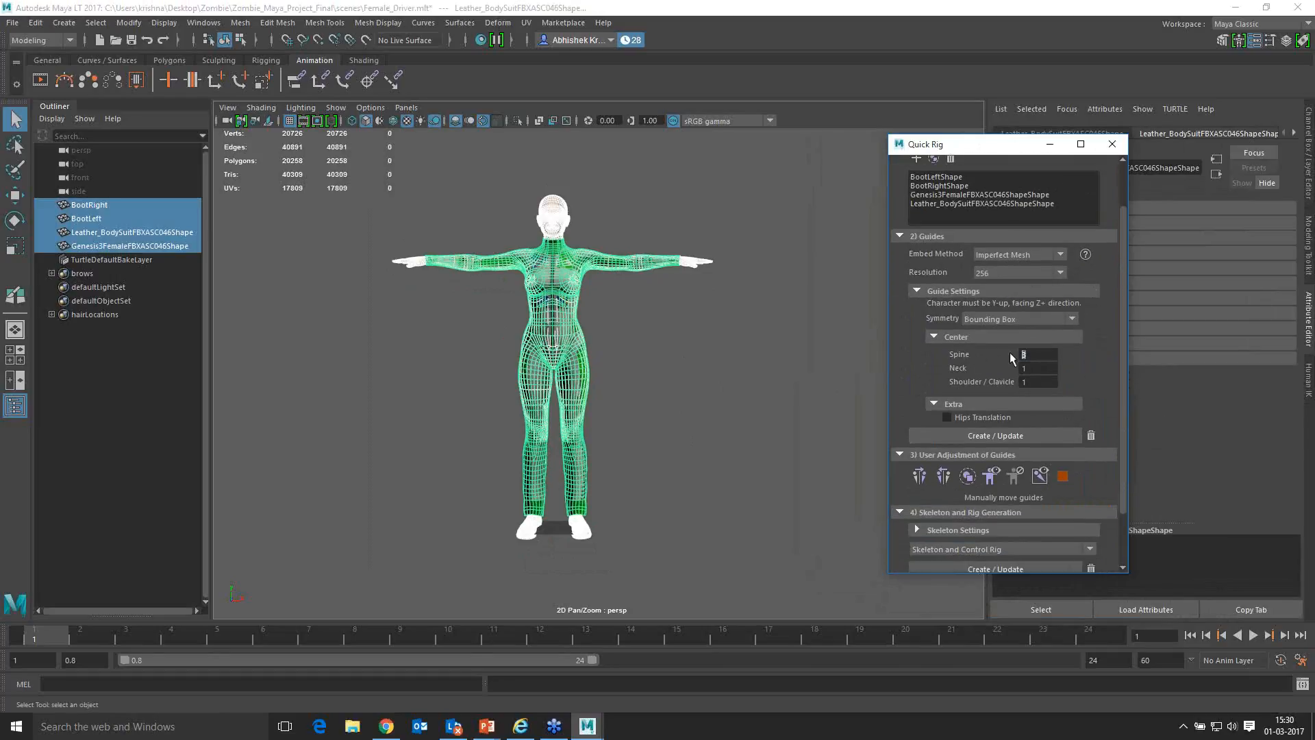
double_click(1043, 369)
double_click(1040, 383)
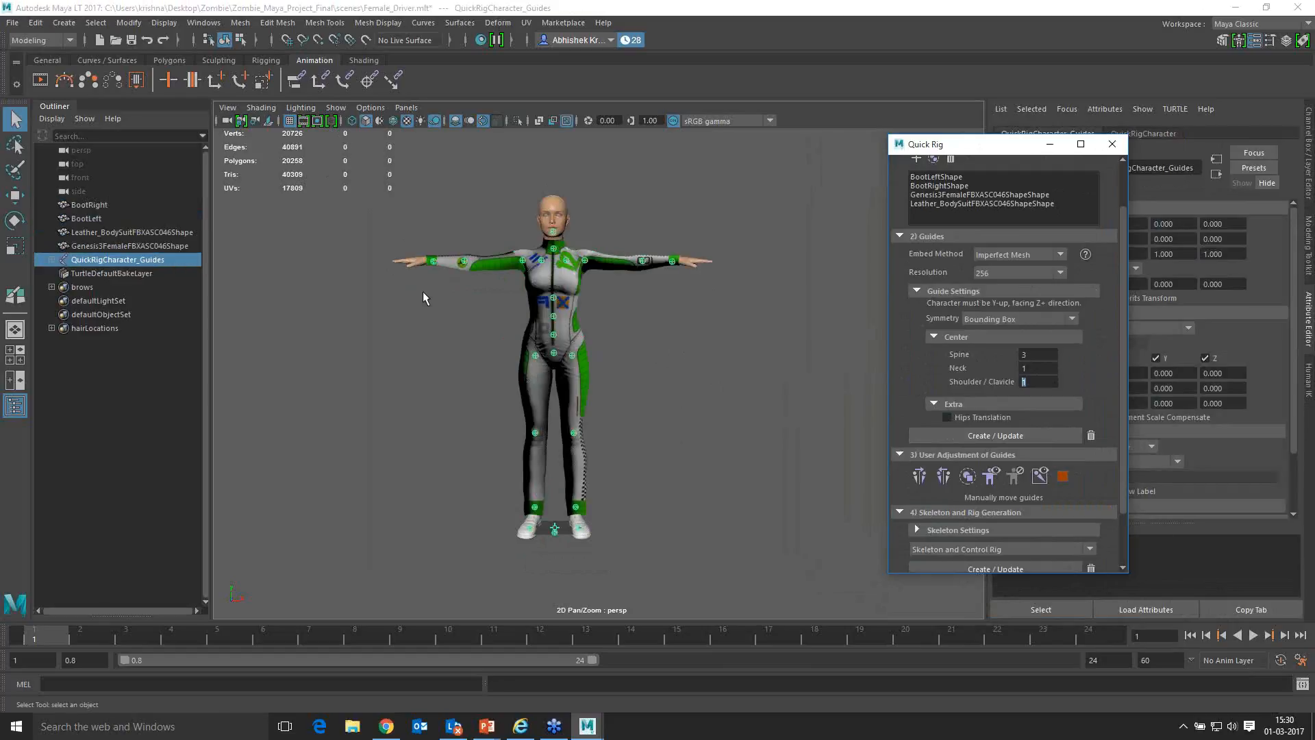
Step: Move the left forearm guide slightly inward along the arm's X axis toward the elbow
right_click_drag(420, 285, 671, 411, "alt")
middle_click_drag(671, 411, 703, 366, "alt")
right_click_drag(702, 366, 612, 356, "alt")
left_click_drag(612, 356, 615, 405, "alt")
right_click_drag(615, 406, 735, 401, "alt")
middle_click_drag(734, 402, 617, 393, "alt")
left_click_drag(618, 393, 619, 367, "alt")
middle_click_drag(619, 367, 648, 431, "alt")
left_click_drag(663, 267, 719, 388)
key("w")
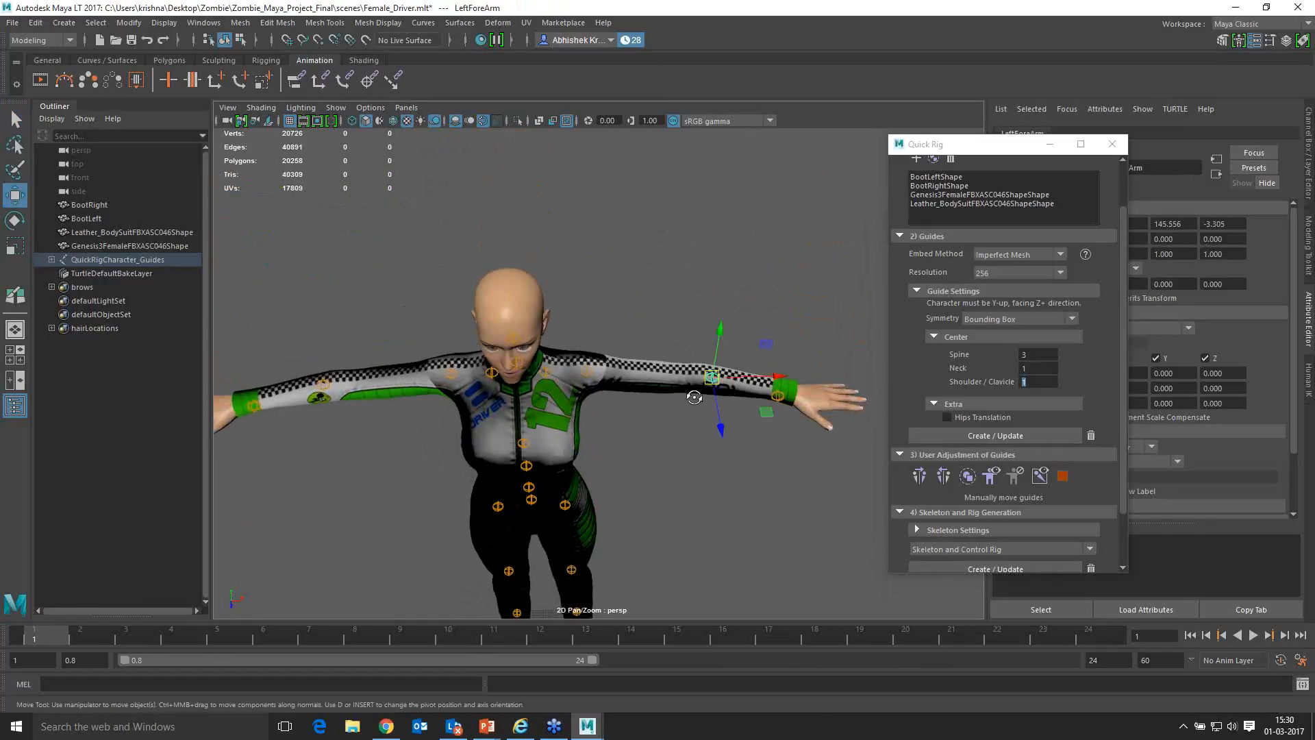
middle_click_drag(695, 398, 677, 384, "alt")
right_click_drag(677, 385, 669, 392, "alt")
left_click_drag(762, 351, 738, 354)
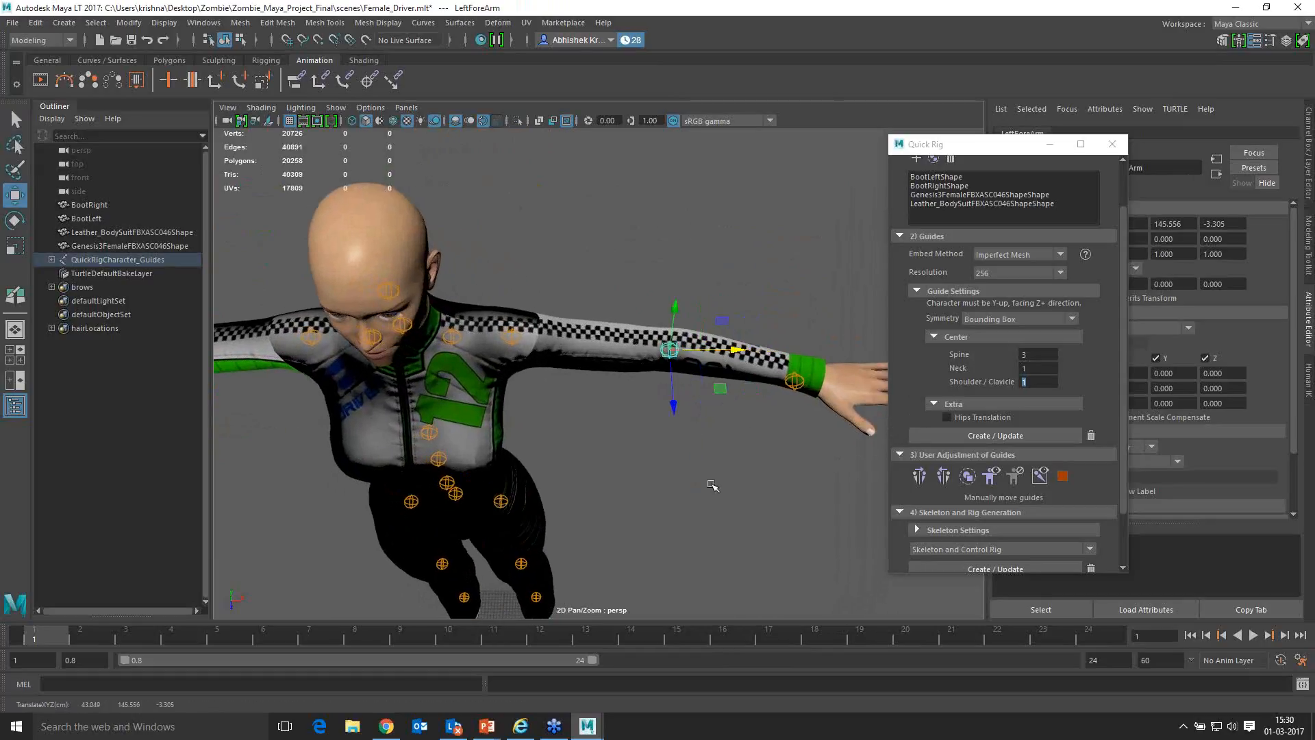
Step: Mirror the adjusted left-side guides to the right side of the character
right_click_drag(713, 485, 680, 484, "alt")
left_click_drag(680, 484, 880, 479, "alt")
left_click(942, 483)
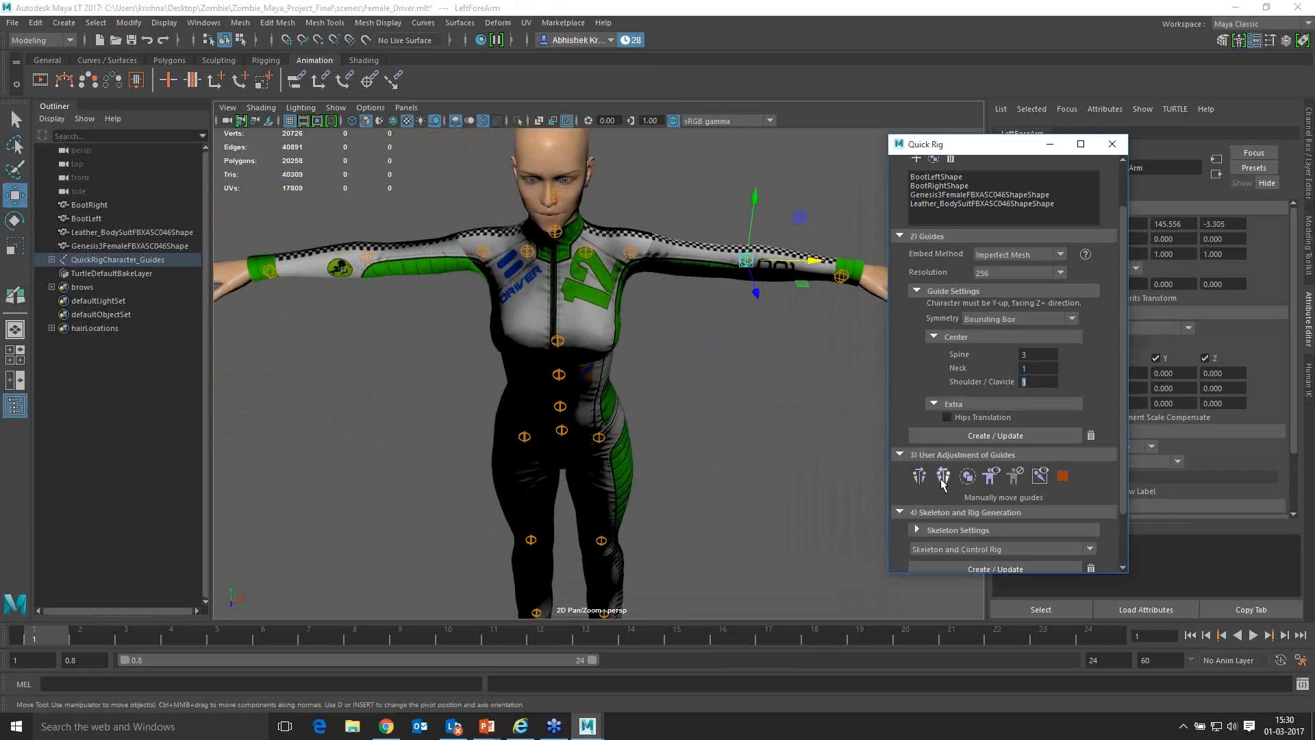
Step: Raise the Spine2 guide to a Y position of about 135.7 and the Spine1 guide to about 121.7
left_click_drag(707, 411, 721, 367, "alt")
middle_click_drag(721, 367, 722, 472, "alt")
left_click(570, 329)
left_click_drag(571, 271, 571, 231)
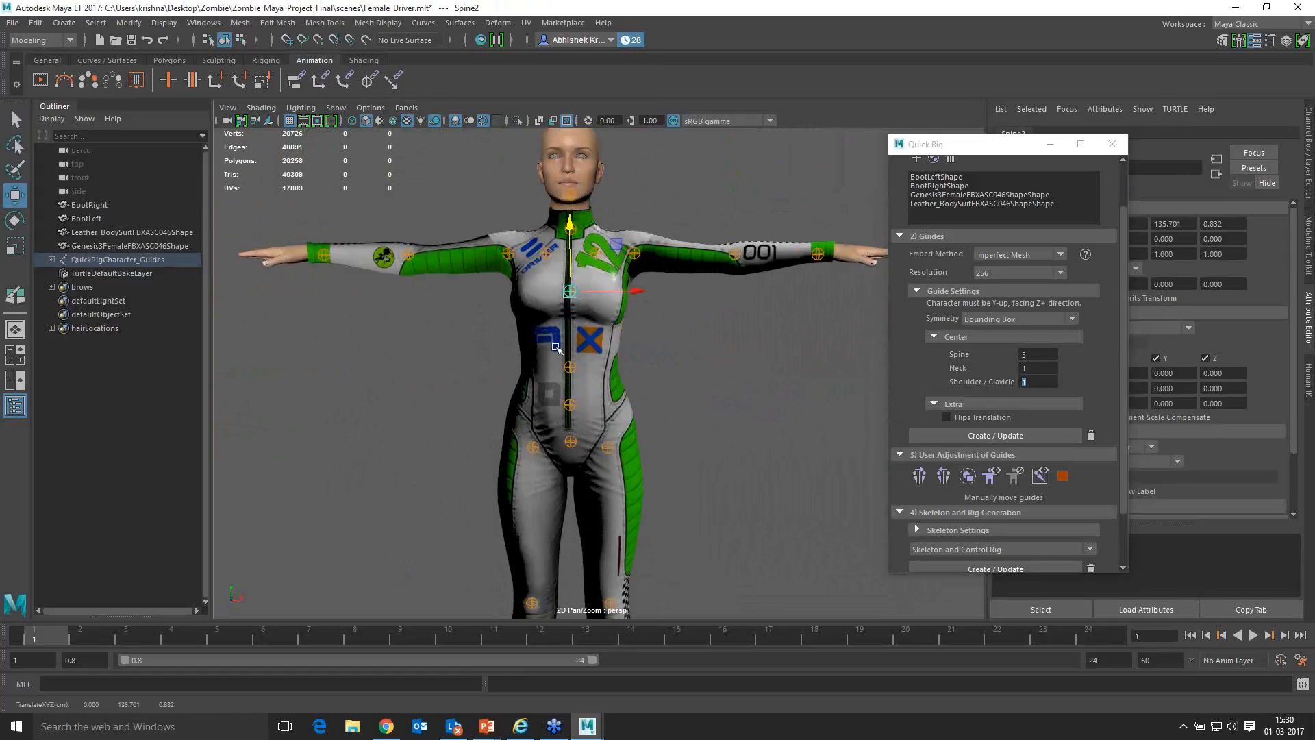
left_click(571, 365)
left_click_drag(574, 324, 577, 303)
left_click_drag(686, 381, 758, 420, "alt")
right_click_drag(757, 420, 728, 414, "alt")
middle_click_drag(727, 414, 719, 358, "alt")
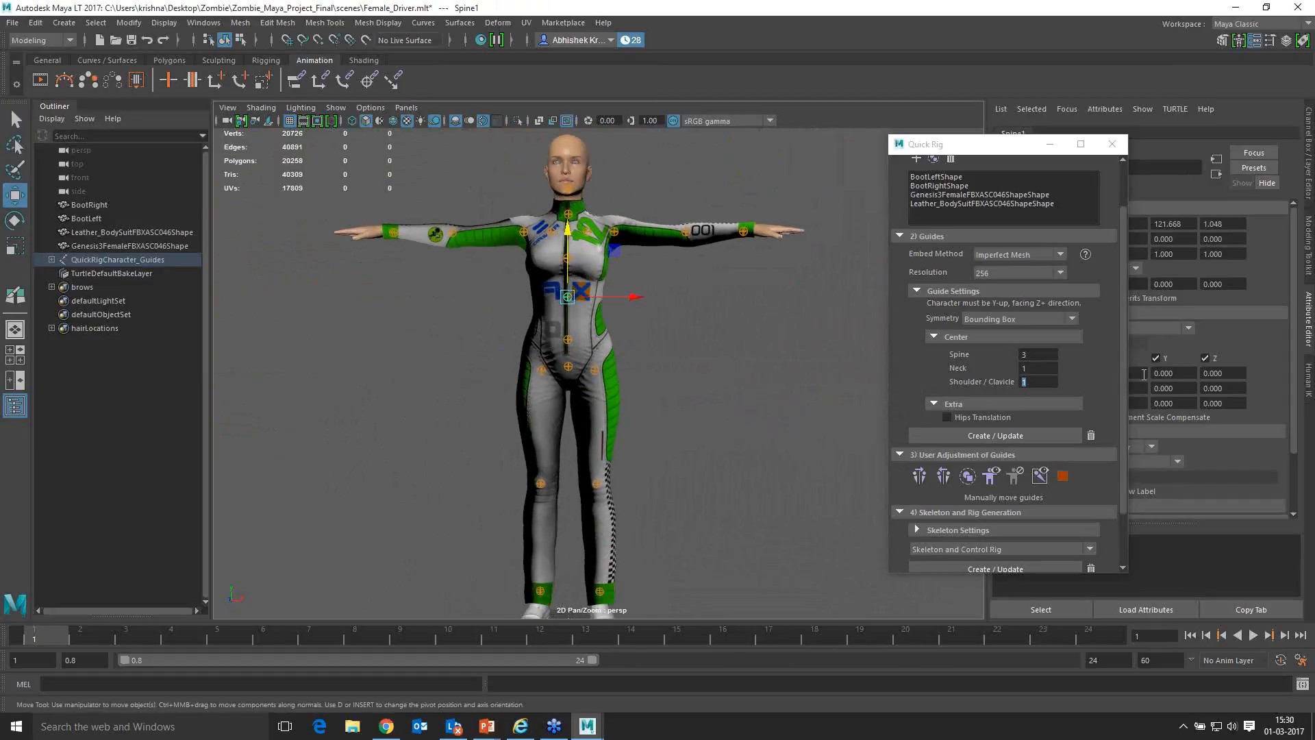
Step: Generate the character's rig from the guides using the Skeleton and Control Rig option
left_click_drag(1124, 381, 1122, 443)
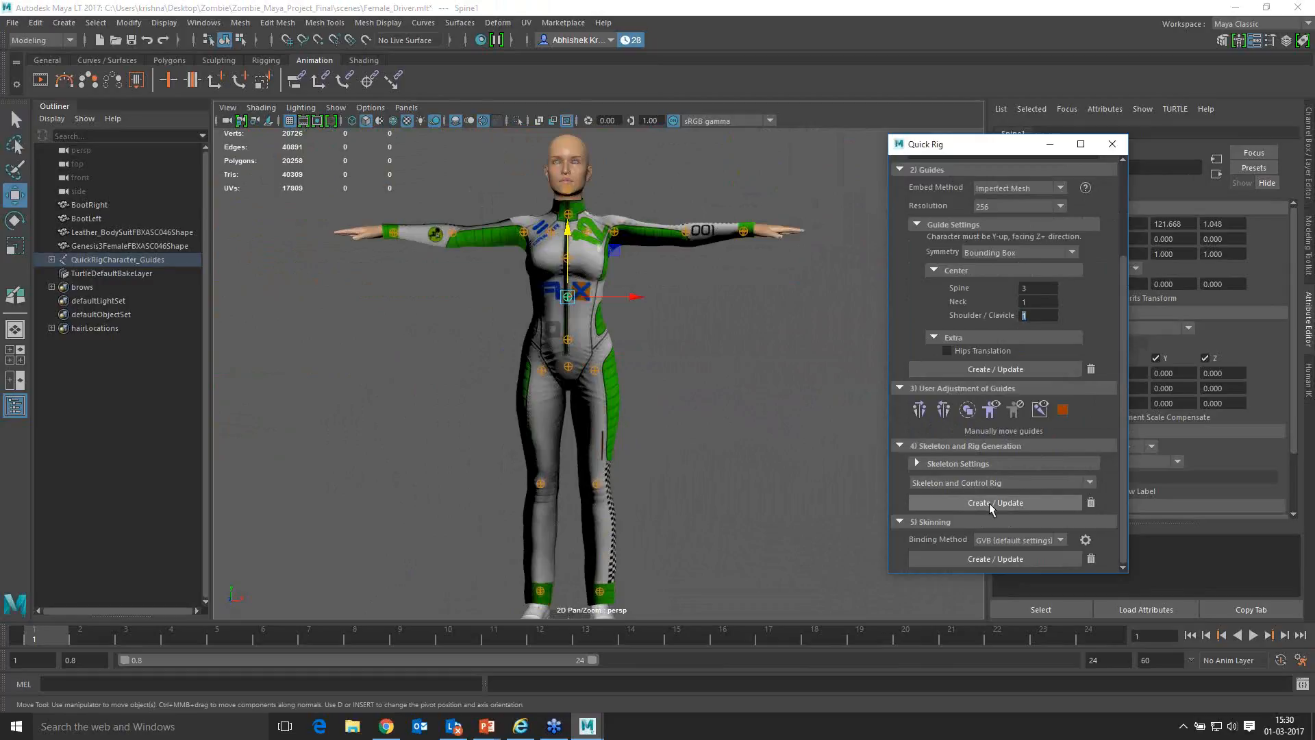
left_click(935, 483)
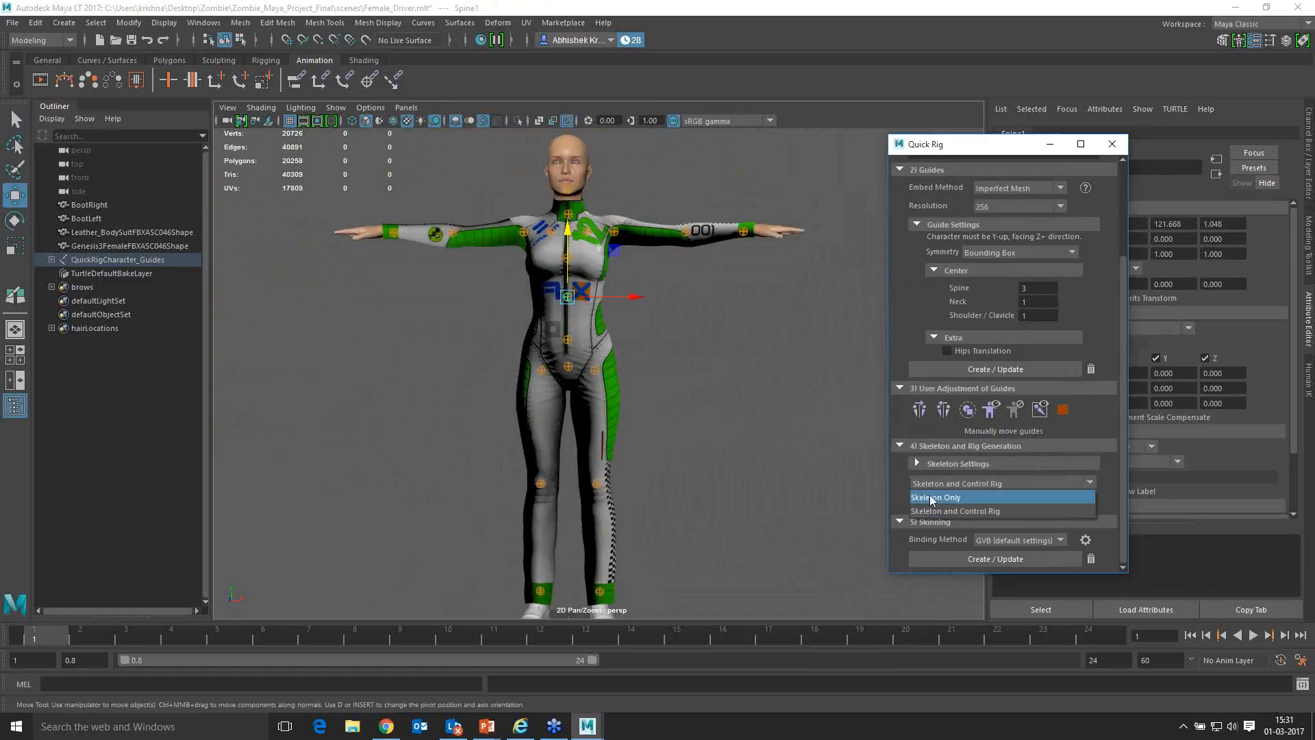
left_click(937, 512)
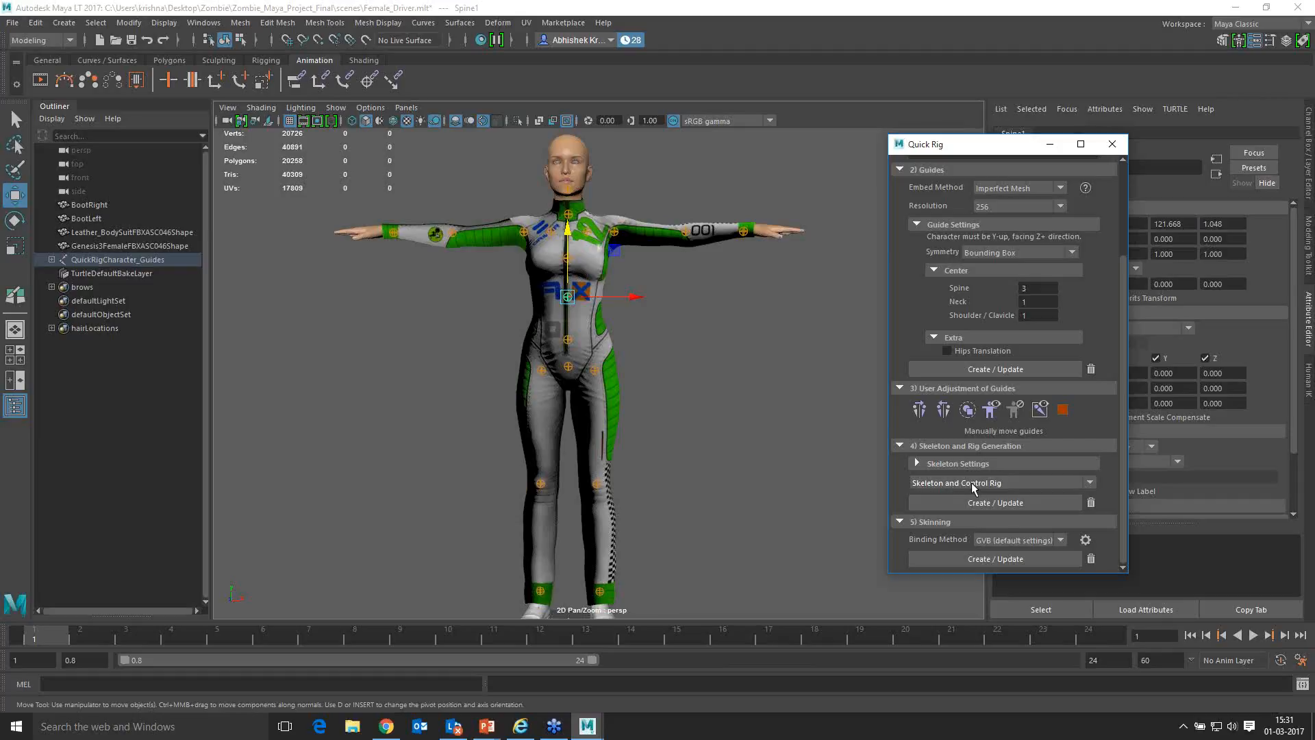
left_click(960, 500)
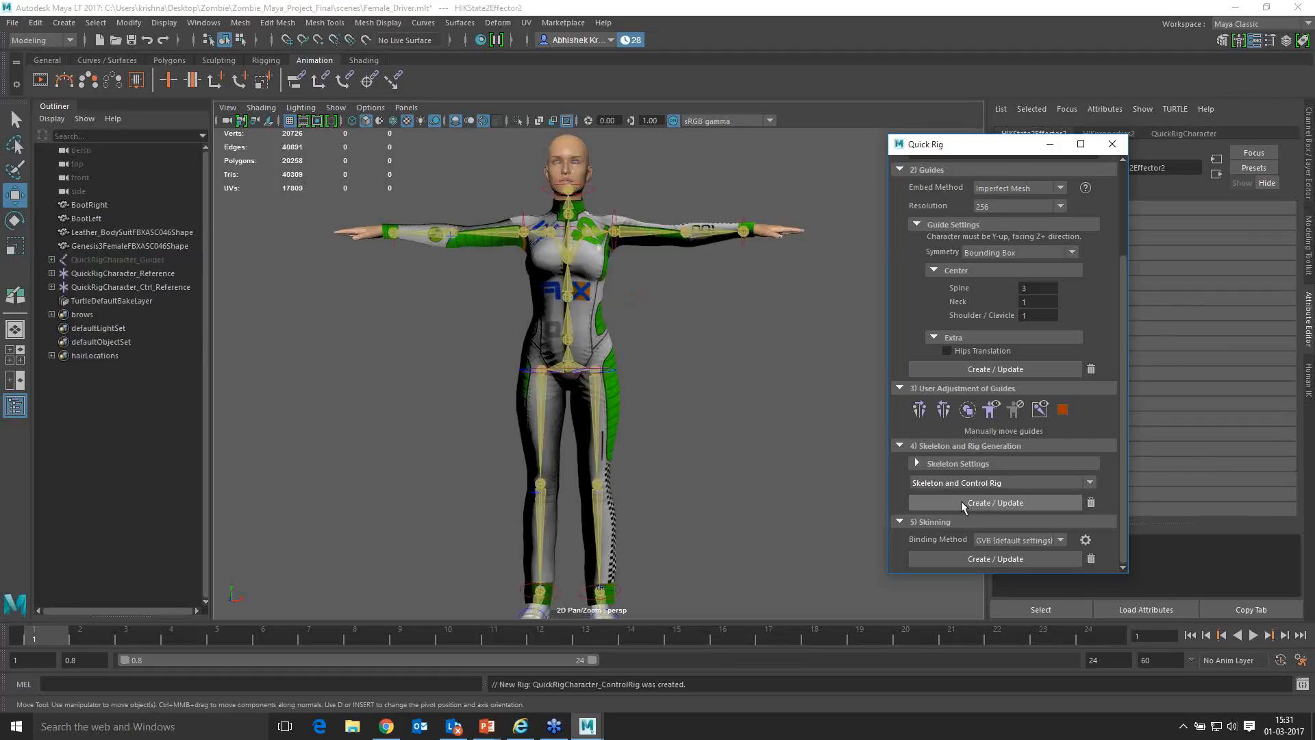
right_click_drag(780, 391, 730, 376, "alt")
middle_click_drag(731, 376, 719, 339, "alt")
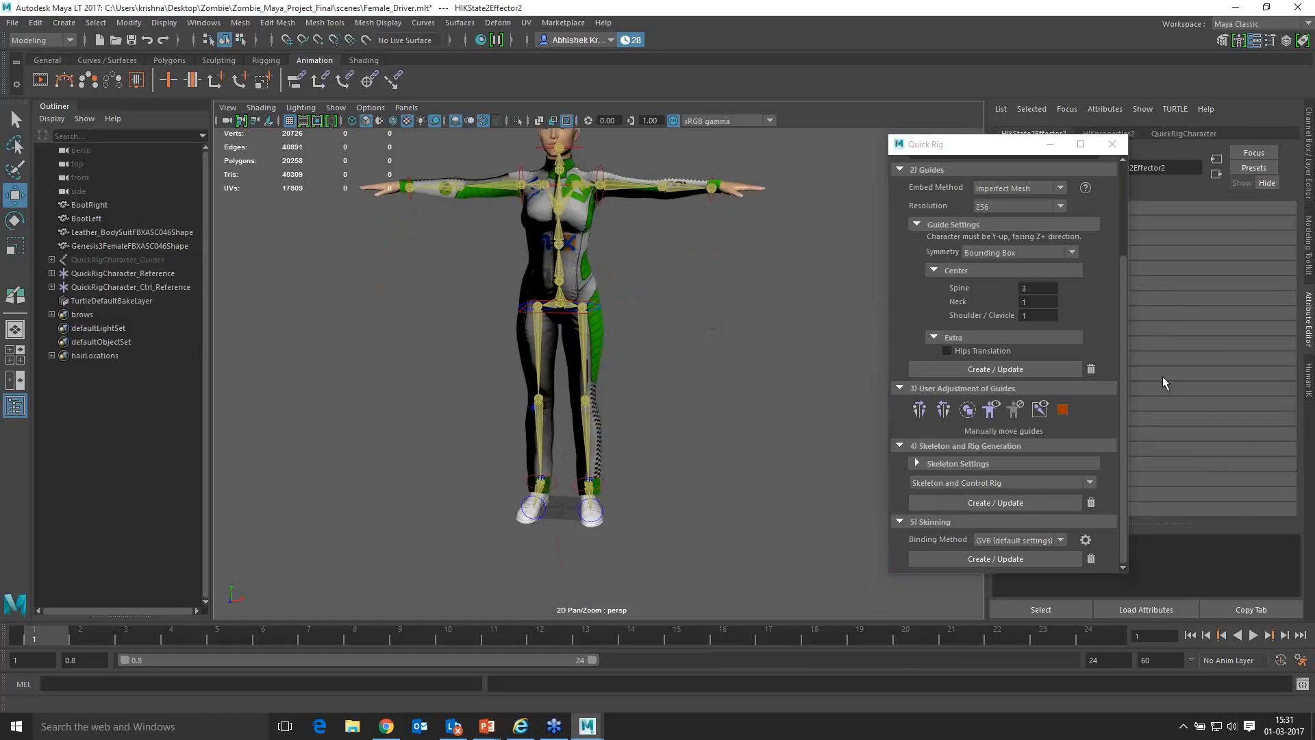
Step: Skin the meshes to the skeleton using the GVB (default settings) binding method
left_click(999, 541)
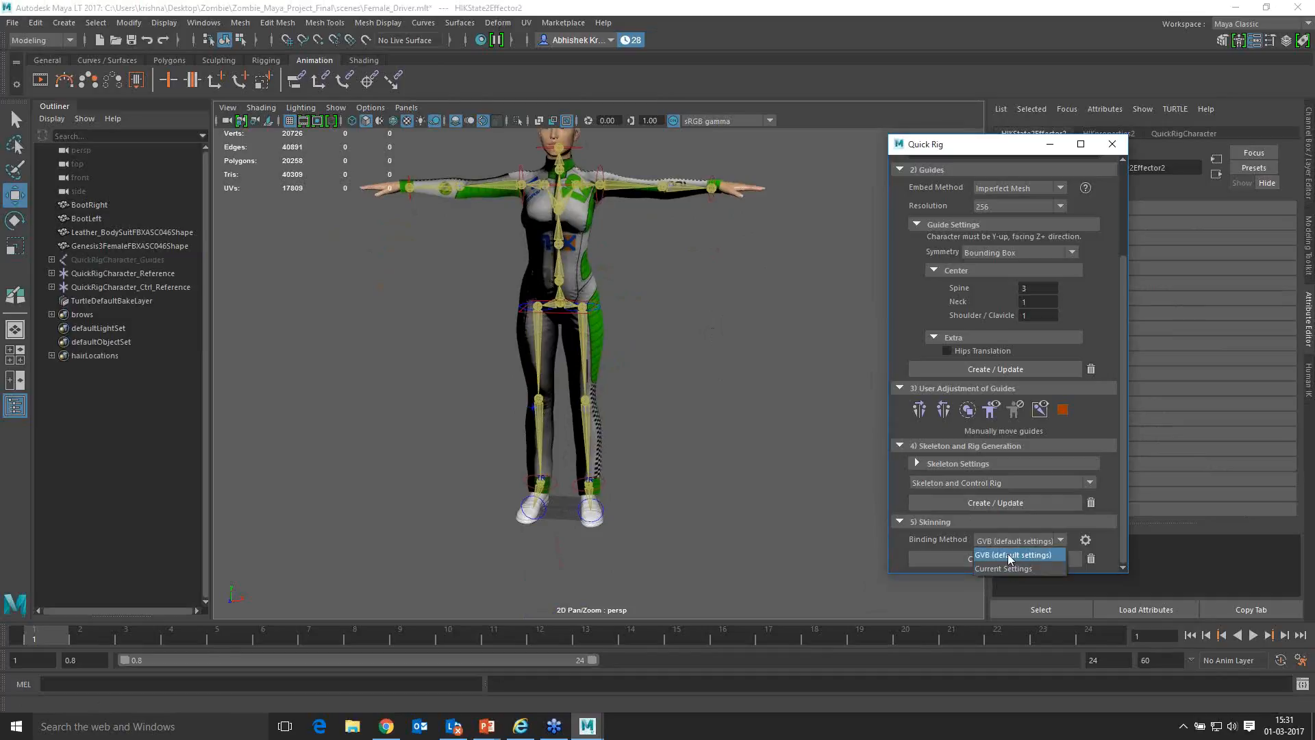
left_click(1008, 556)
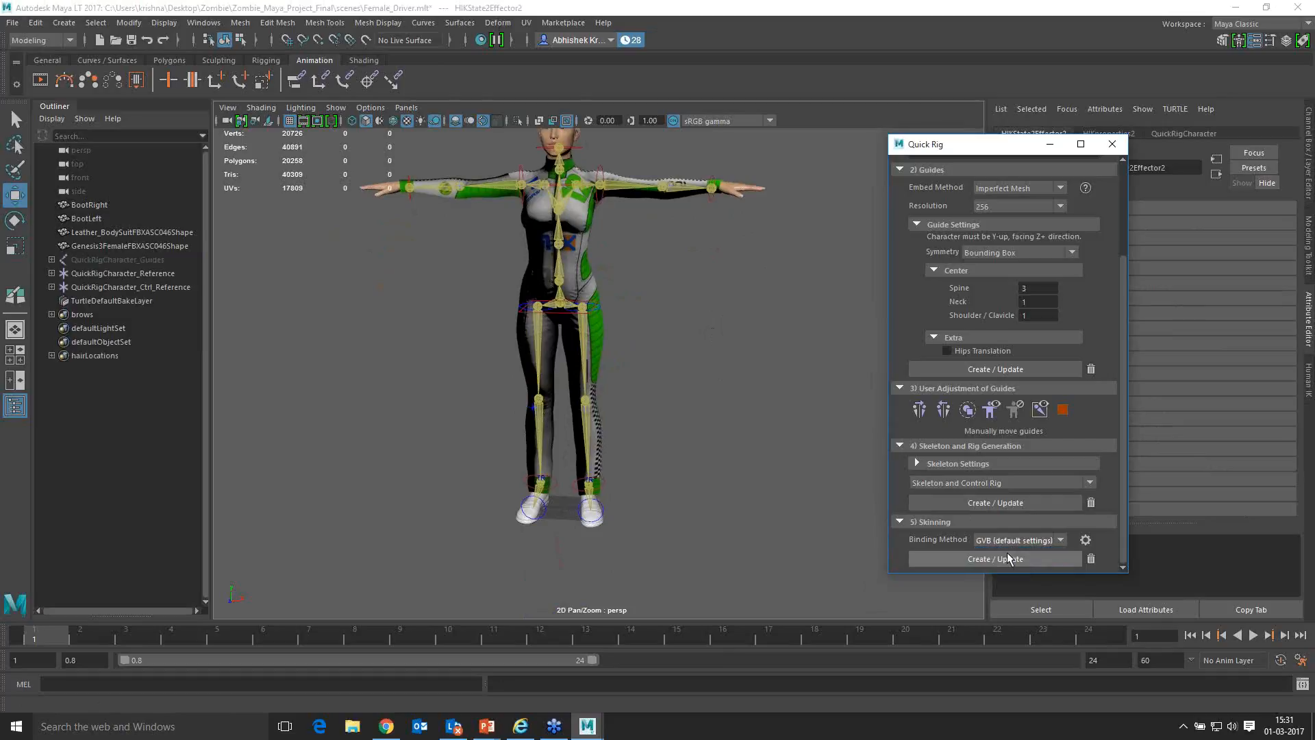
left_click(973, 559)
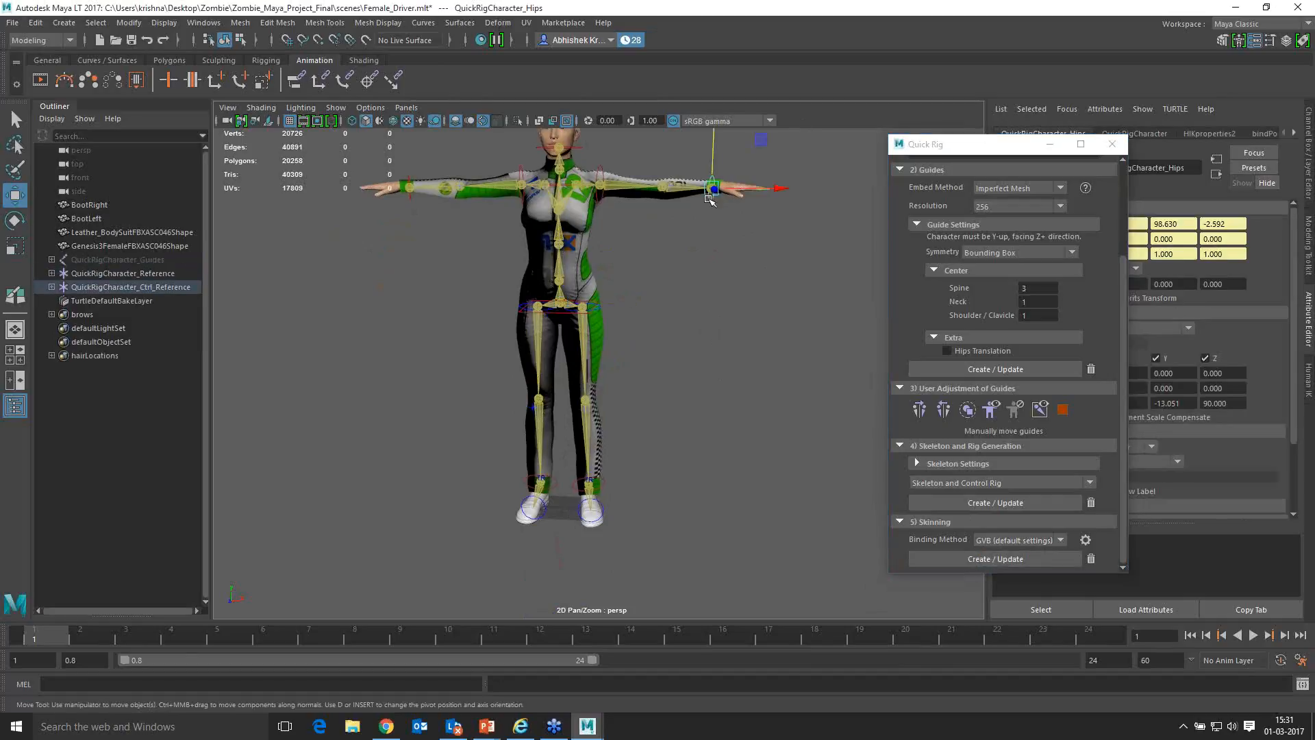
Step: Test the rig's deformation by pulling the left wrist control down and outward, and undo the move
right_click_drag(769, 306, 686, 358, "alt")
left_click_drag(691, 288, 784, 370)
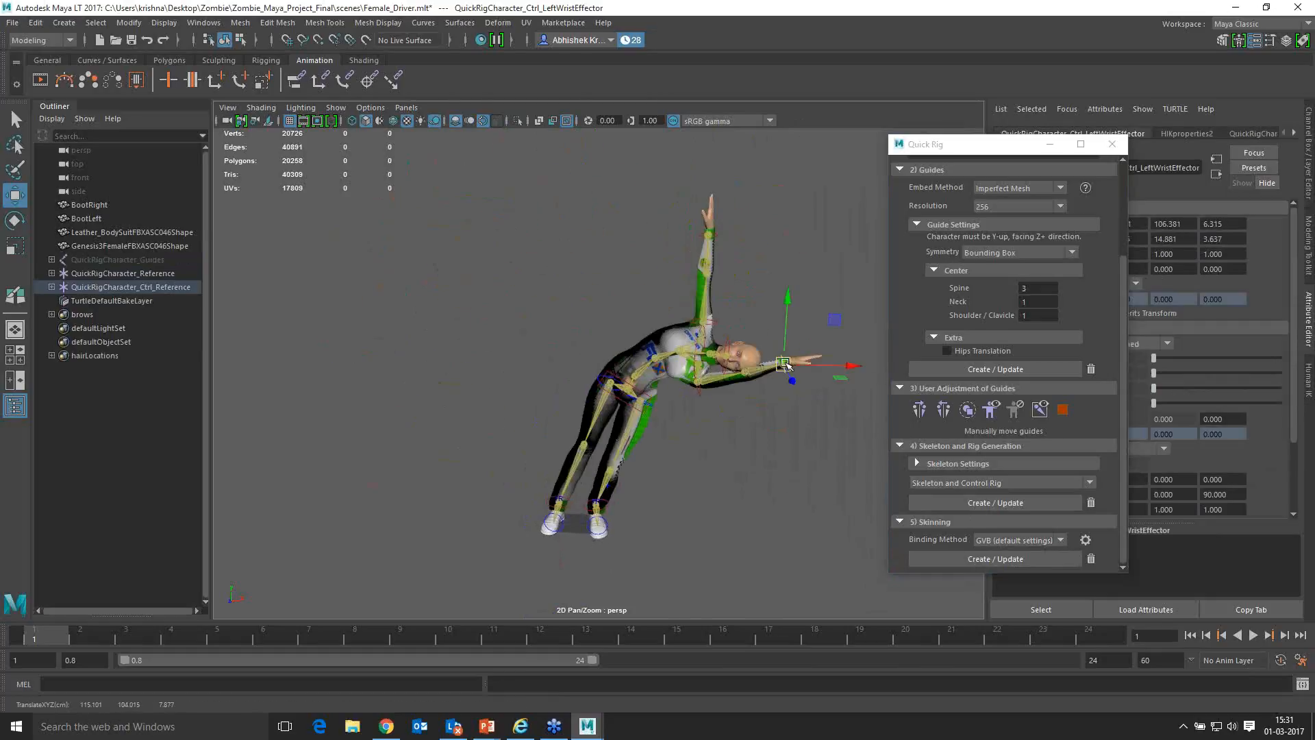
key("ctrl+z")
right_click_drag(640, 439, 699, 399, "alt")
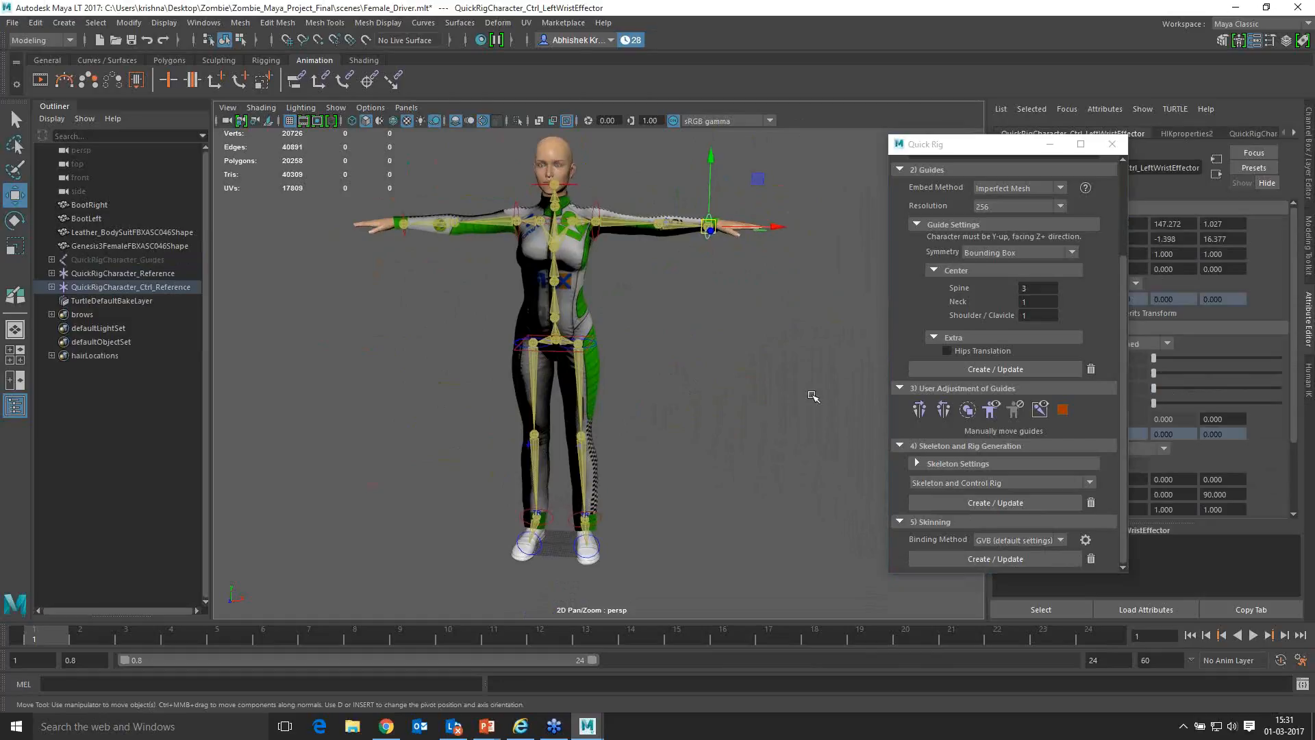
left_click_drag(727, 400, 703, 458, "alt")
Step: Switch to the PowerPoint slide show and advance to the Time Editor slide
mouse_move(510, 724)
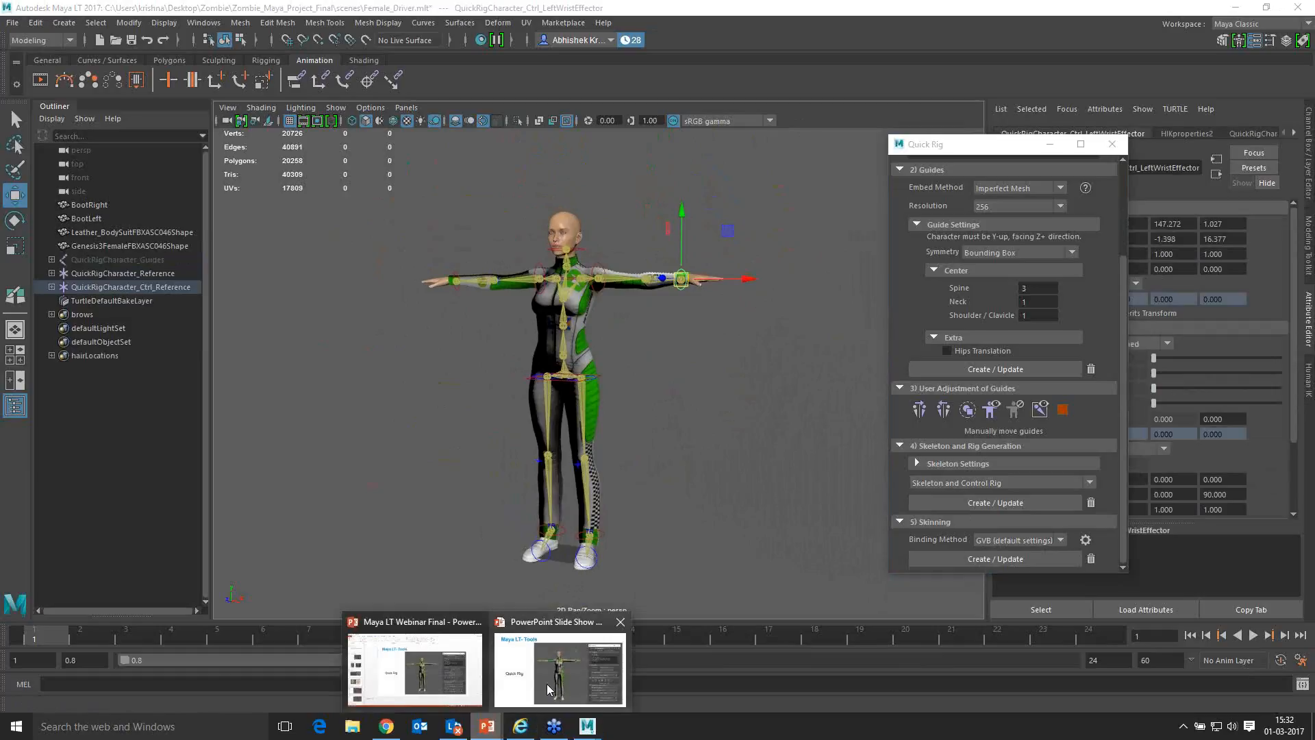
left_click(559, 671)
key("Right")
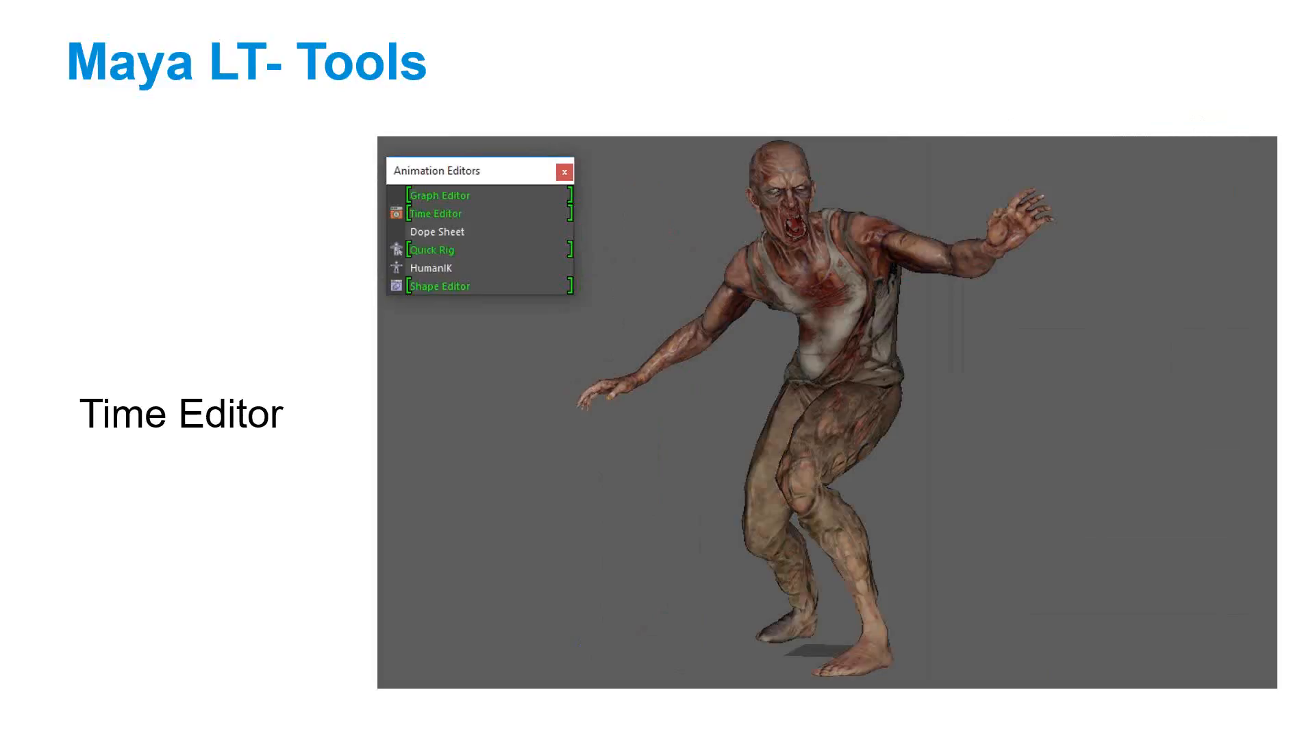
Step: Leave the slide show for the desktop and switch back to the Maya LT scene window
key("super+d")
mouse_move(486, 717)
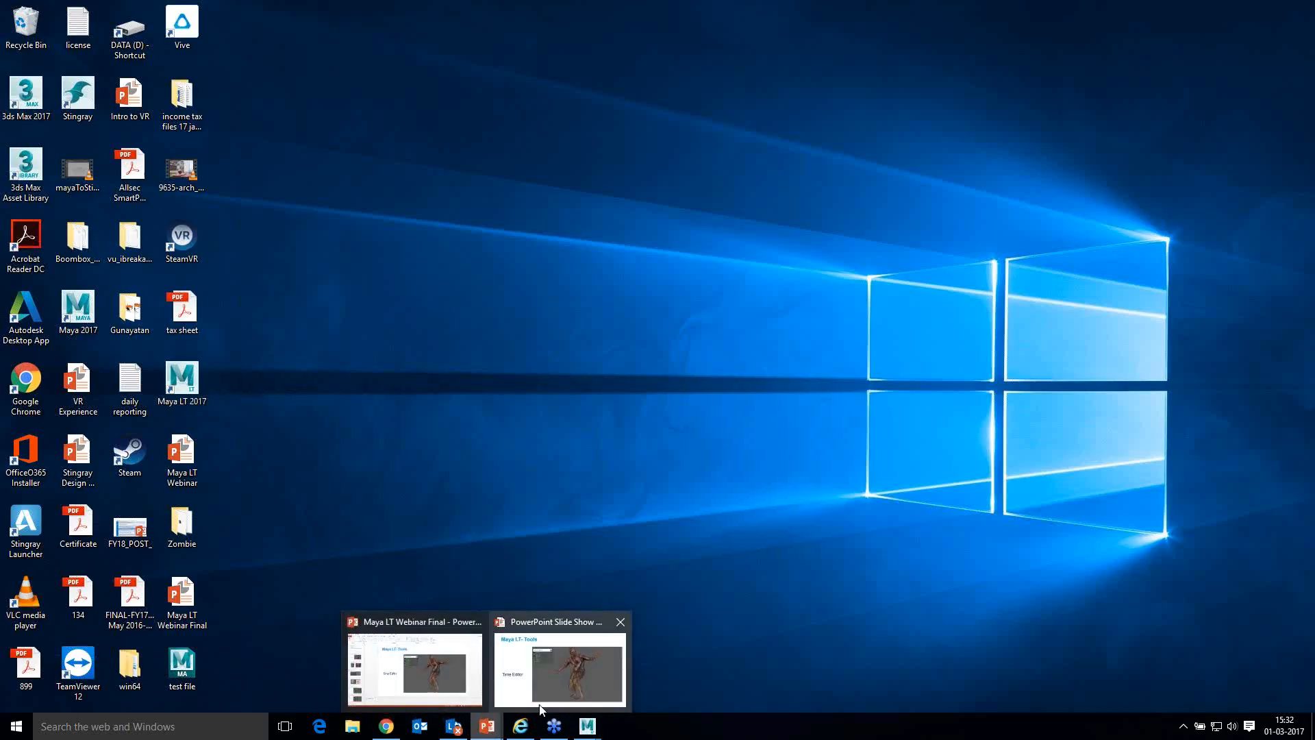
mouse_move(588, 725)
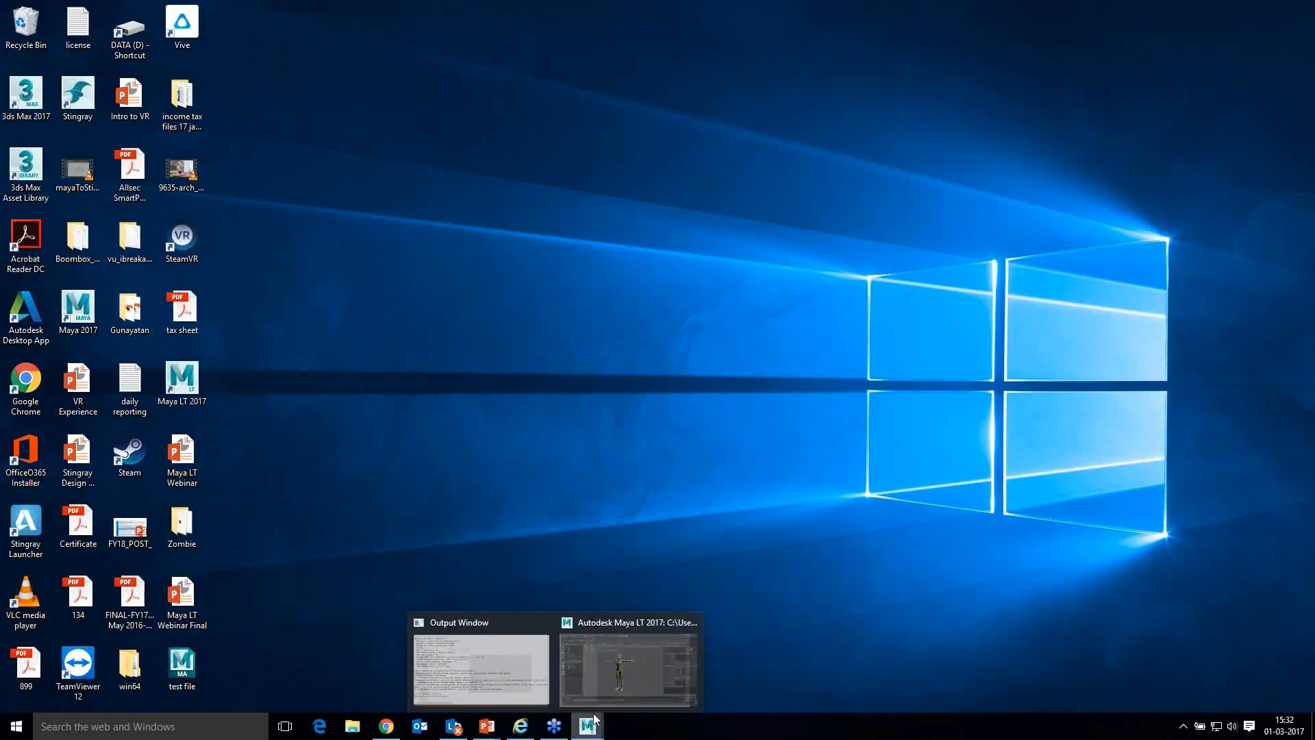
left_click(638, 671)
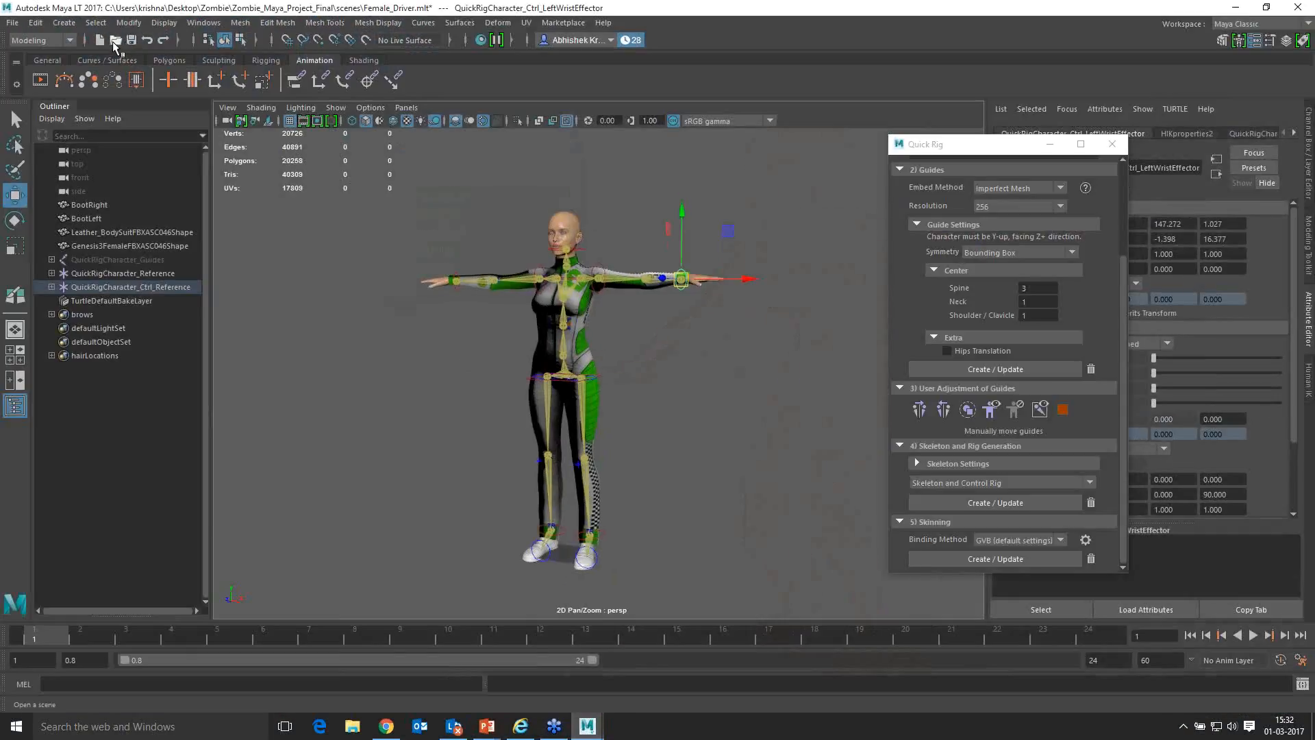
Step: Open the time_editor_zombie.mlt scene from the project's scenes folder
left_click(112, 41)
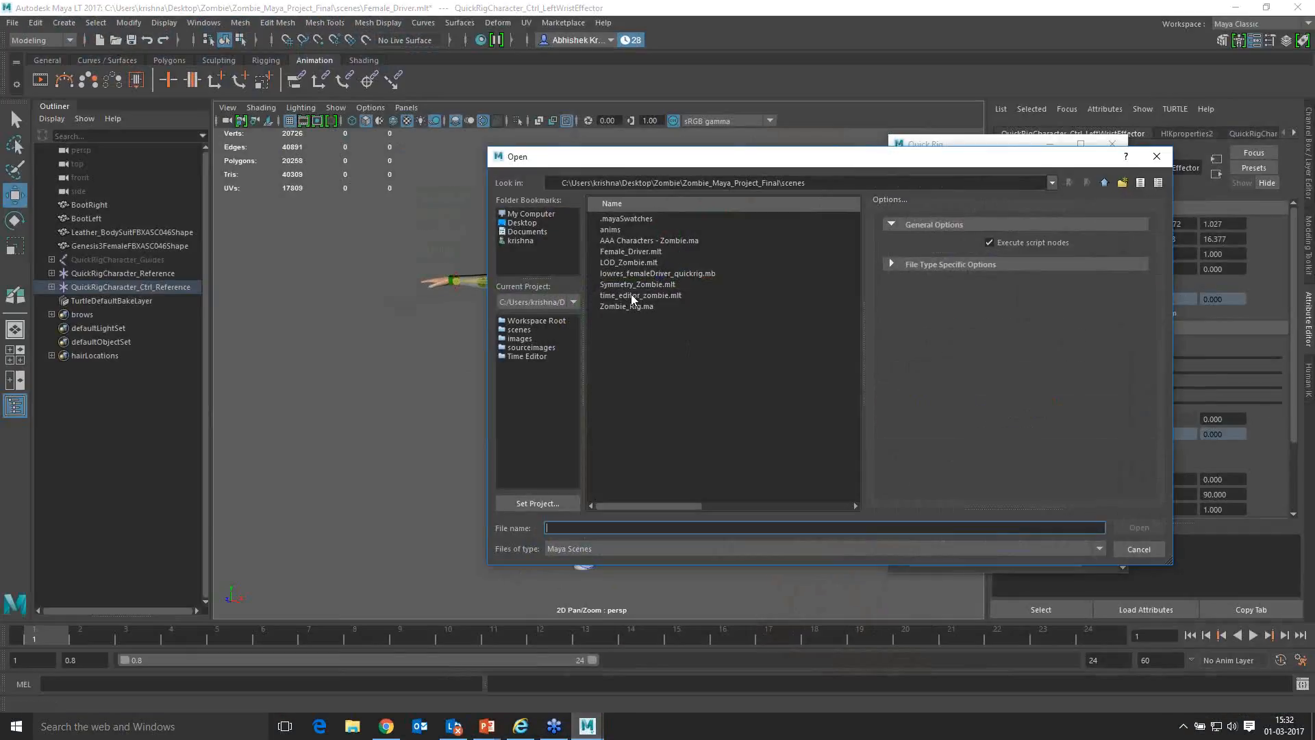
left_click(634, 285)
left_click(619, 295)
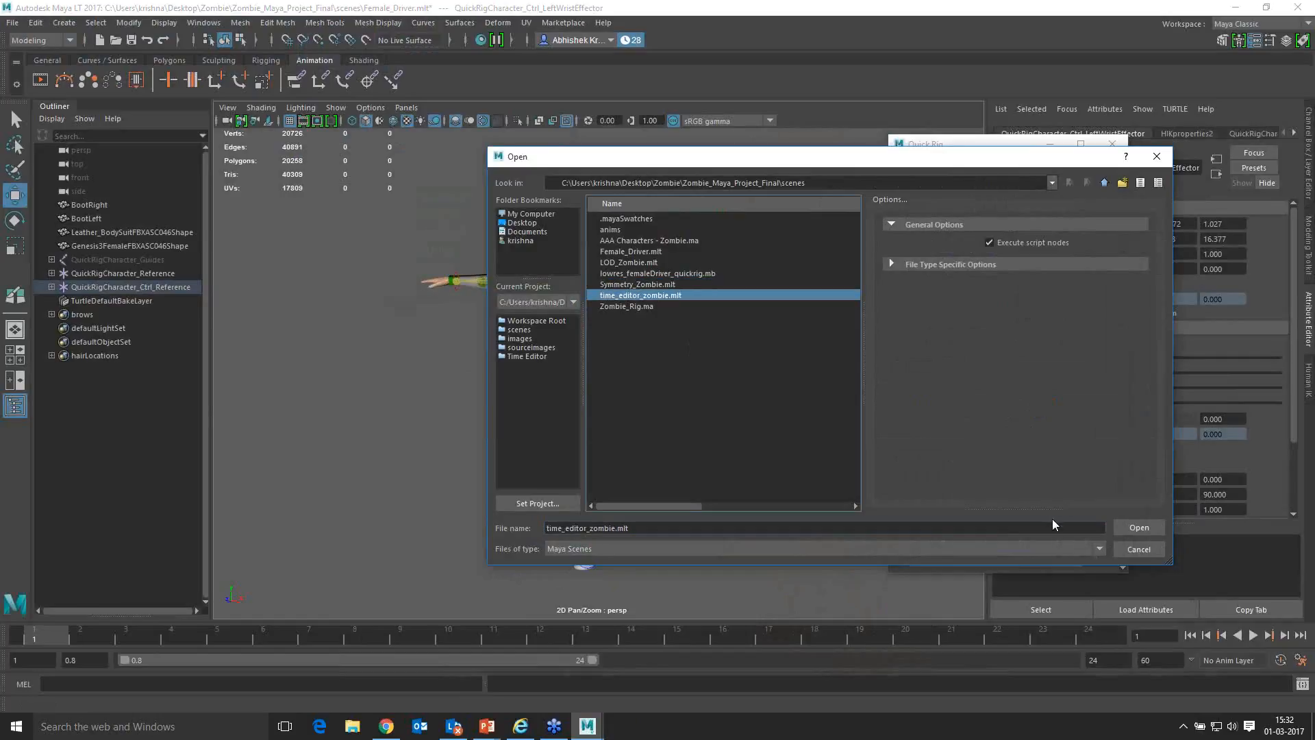
left_click(1132, 527)
left_click(671, 369)
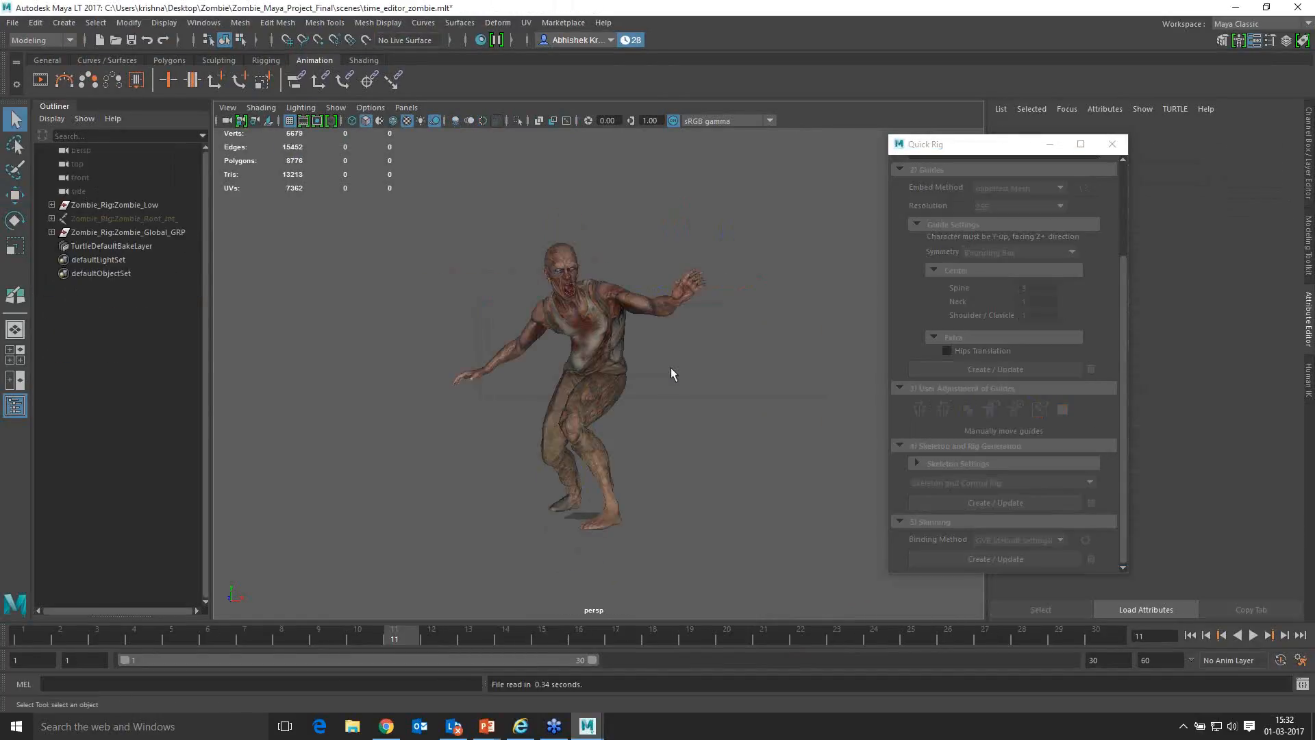
Step: Set the current time to frame 1, close the Quick Rig window and frame the zombie closer in the viewport
left_click_drag(133, 628, 48, 631)
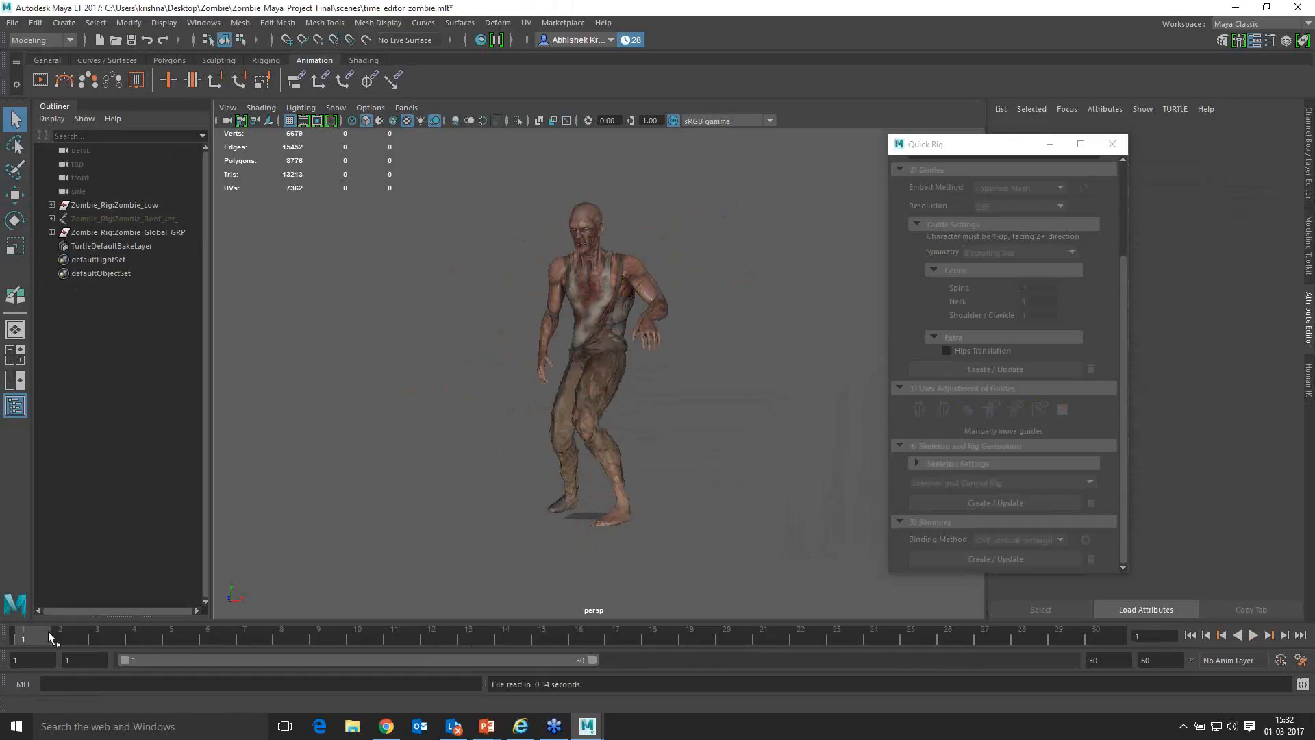
left_click(1111, 144)
scroll(616, 332, "up", 2)
middle_click_drag(606, 338, 619, 396, "alt")
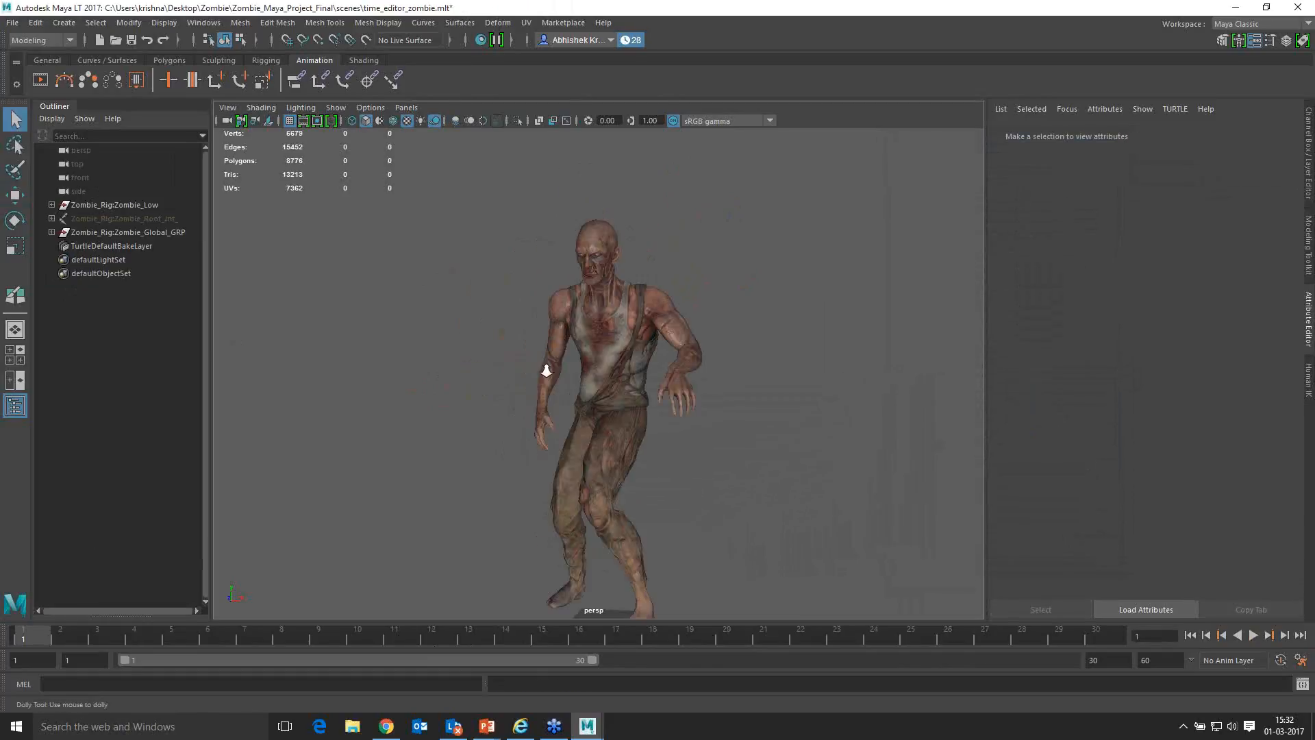
scroll(619, 396, "up", 2)
left_click_drag(487, 385, 517, 400, "alt")
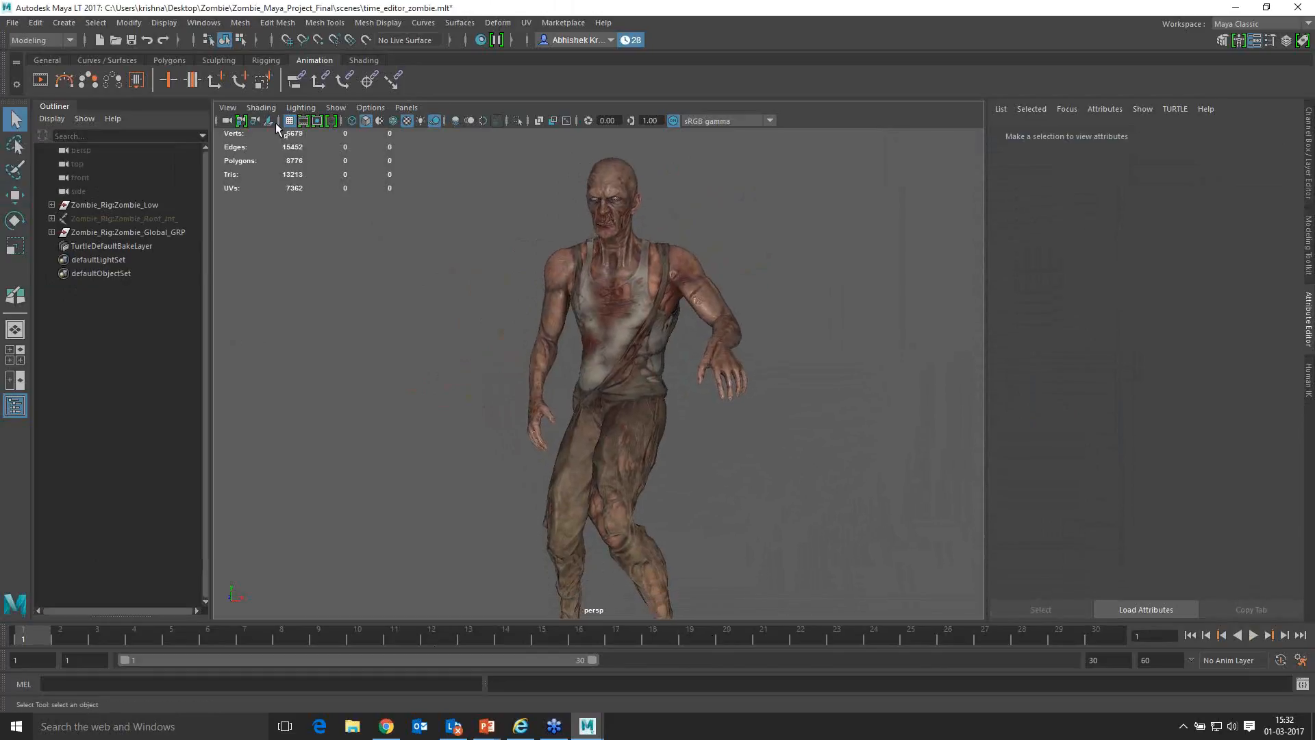
Step: Switch to the Animation menu set and tear off the list of animation editors as a floating window over the viewport
left_click(70, 41)
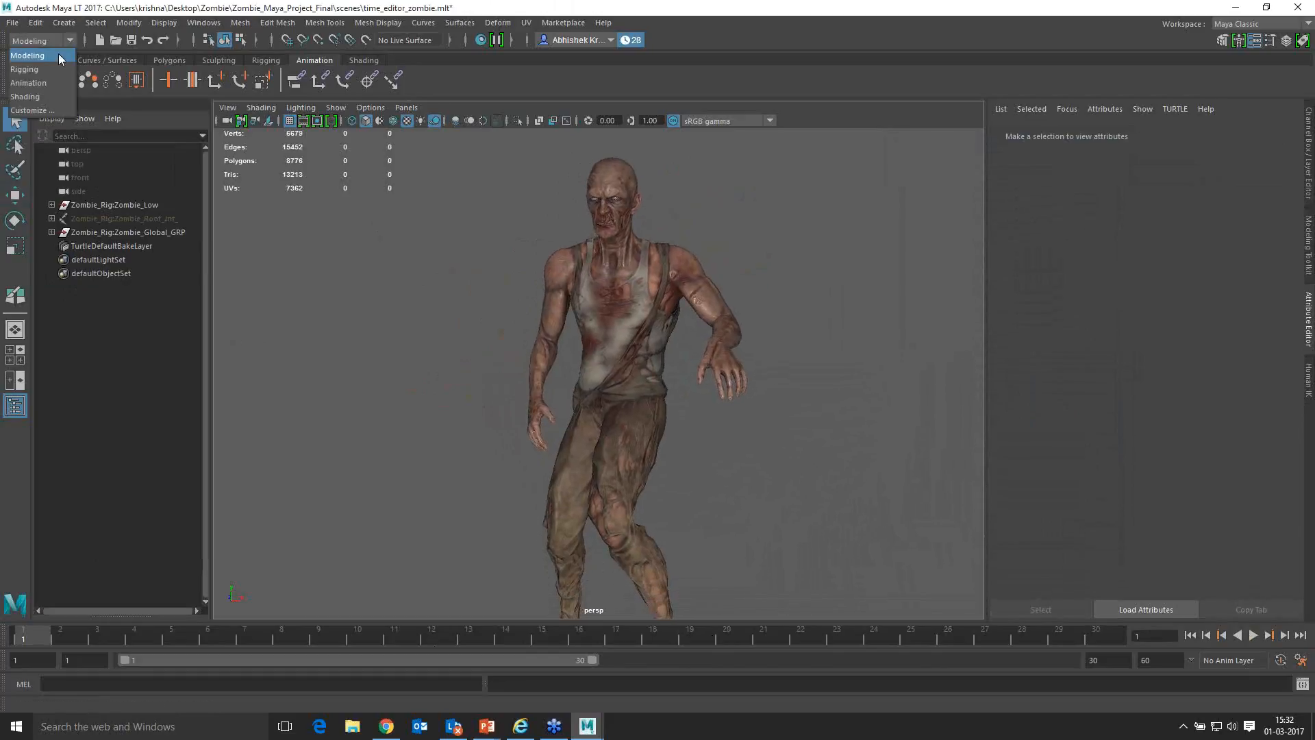
left_click(29, 83)
left_click(203, 23)
mouse_move(228, 103)
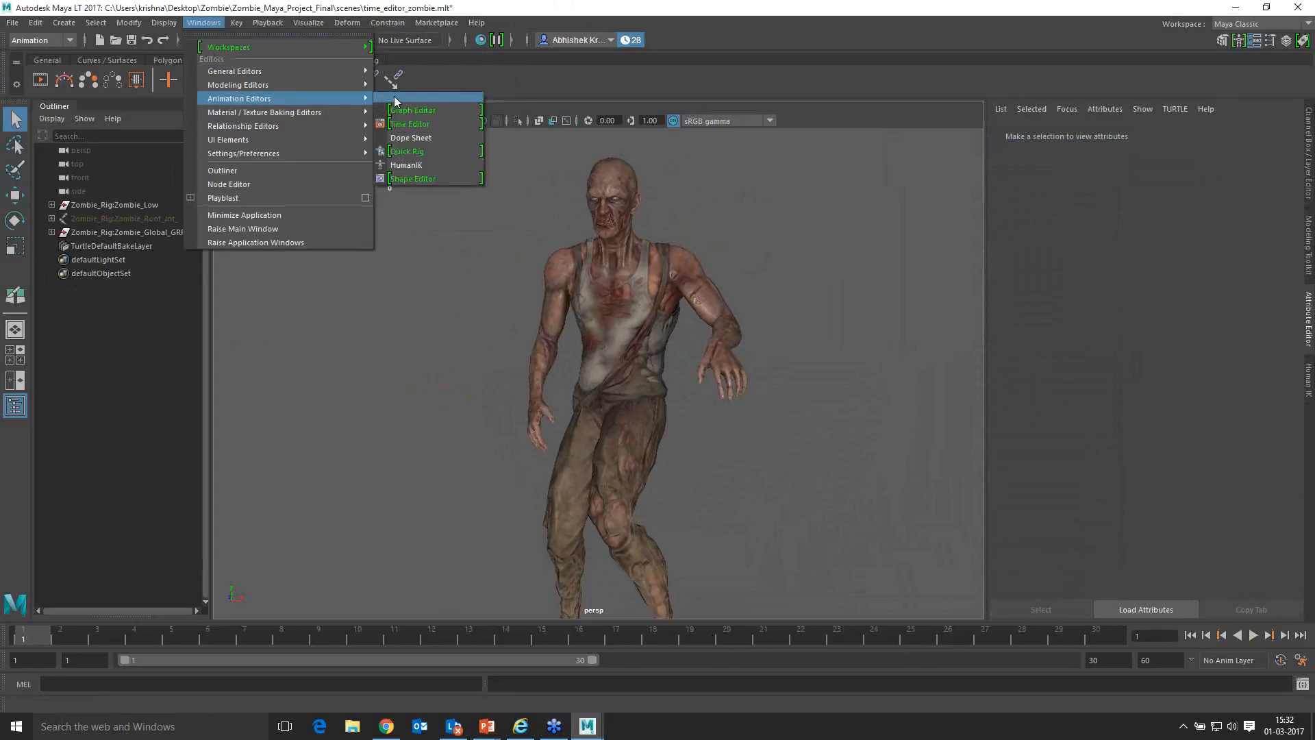
left_click(395, 97)
left_click_drag(411, 89, 271, 180)
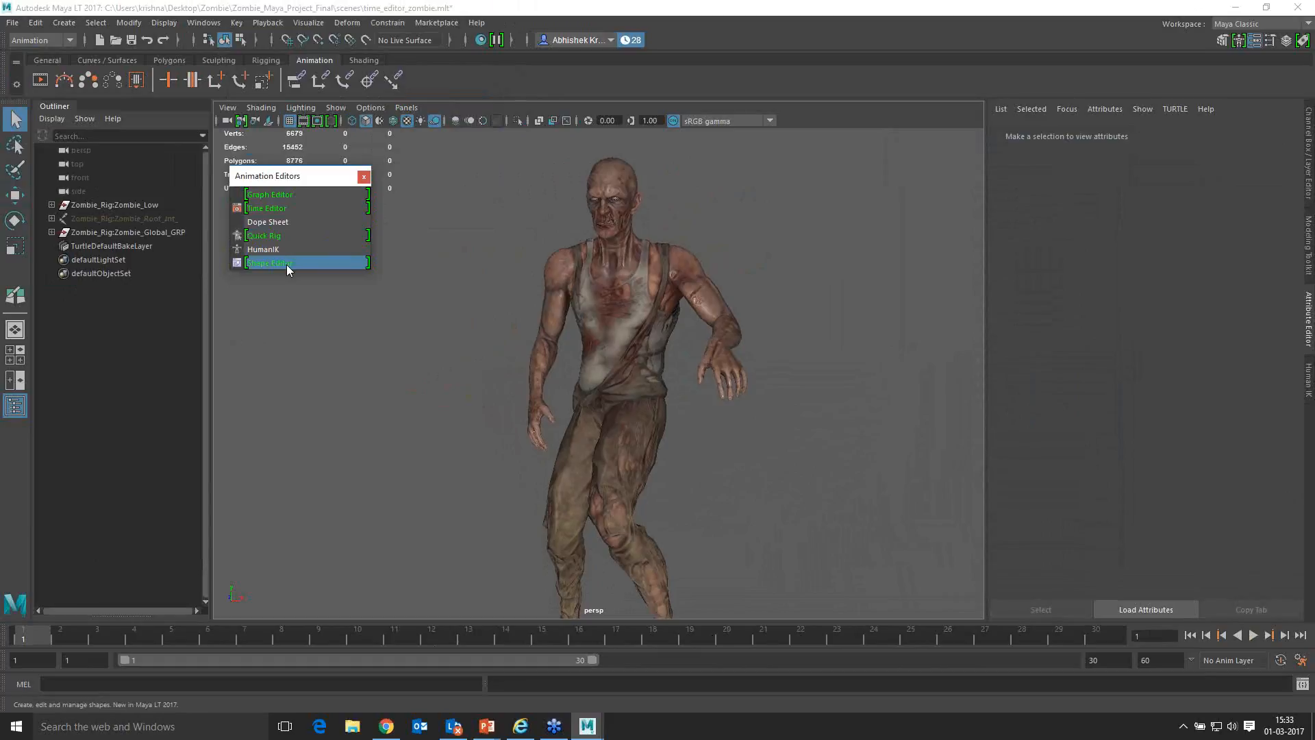
Step: Open the Time Editor over the lower viewport and show all object types so the zombie's rig controls display
left_click(266, 208)
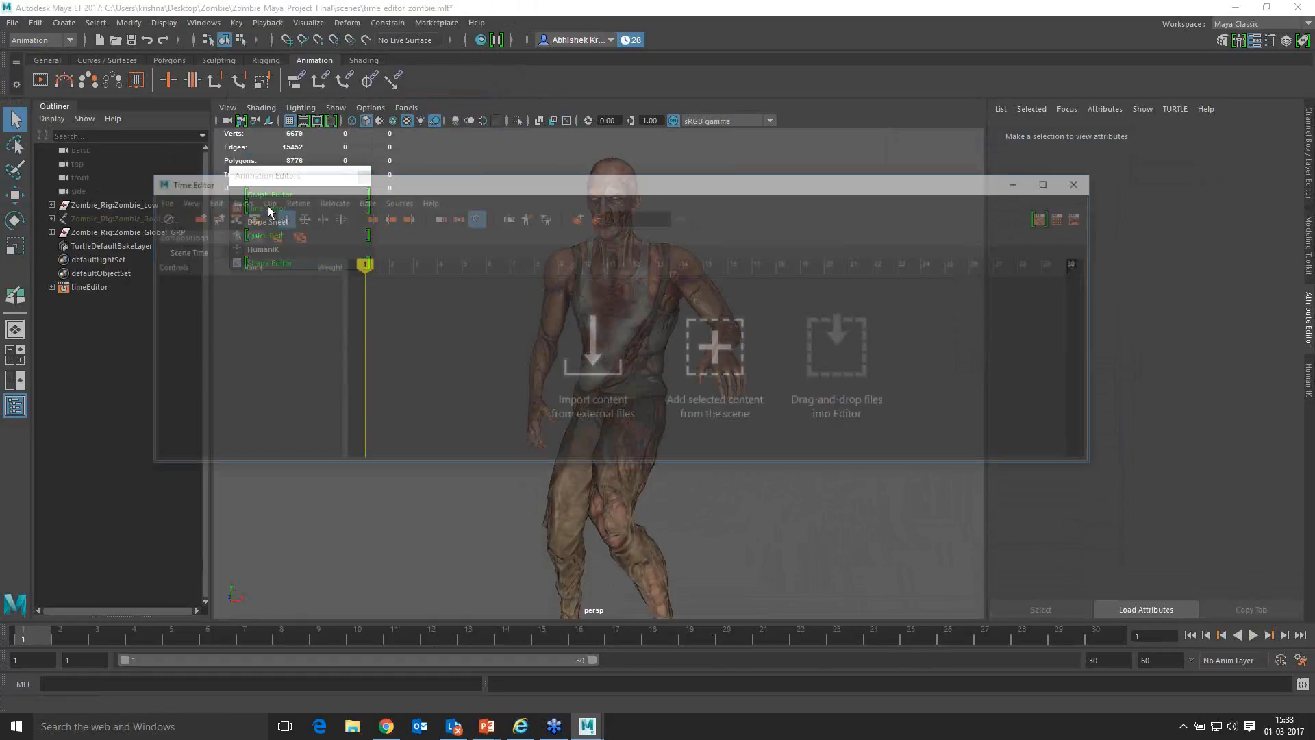
left_click_drag(502, 180, 806, 220)
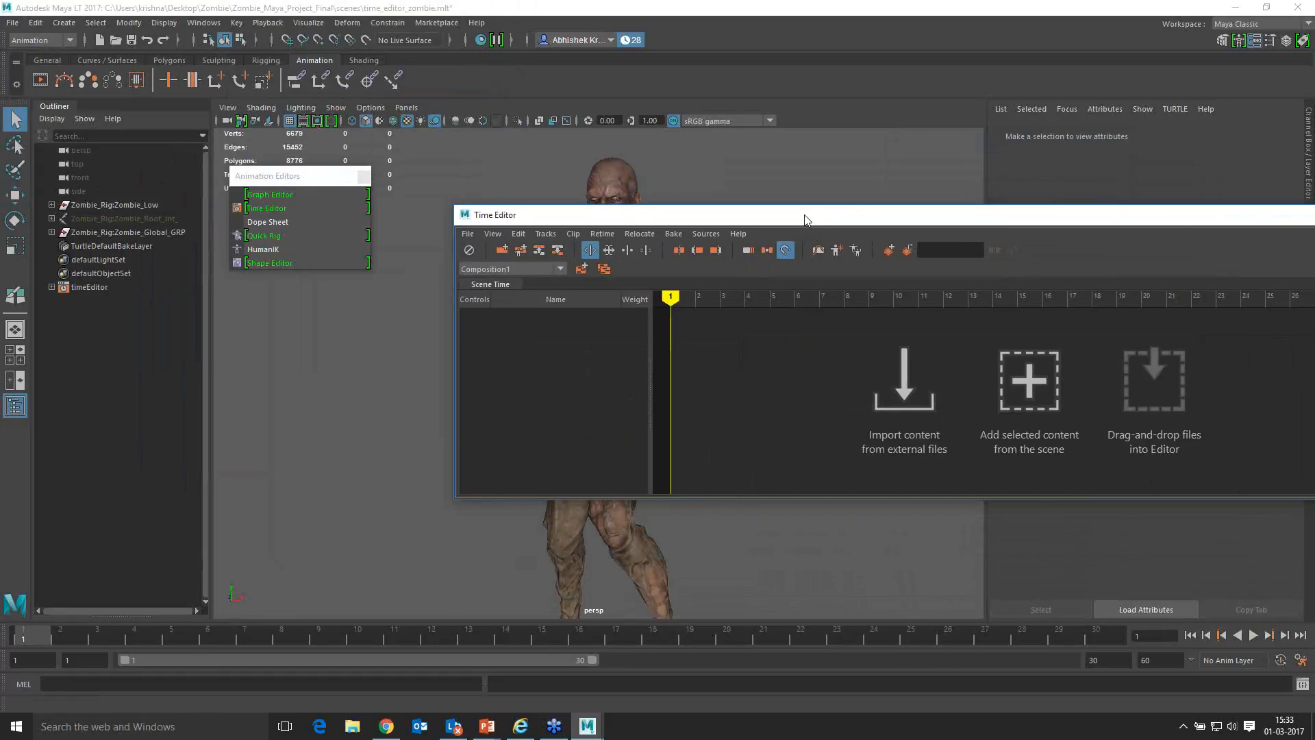
left_click_drag(769, 237, 427, 311)
left_click(334, 110)
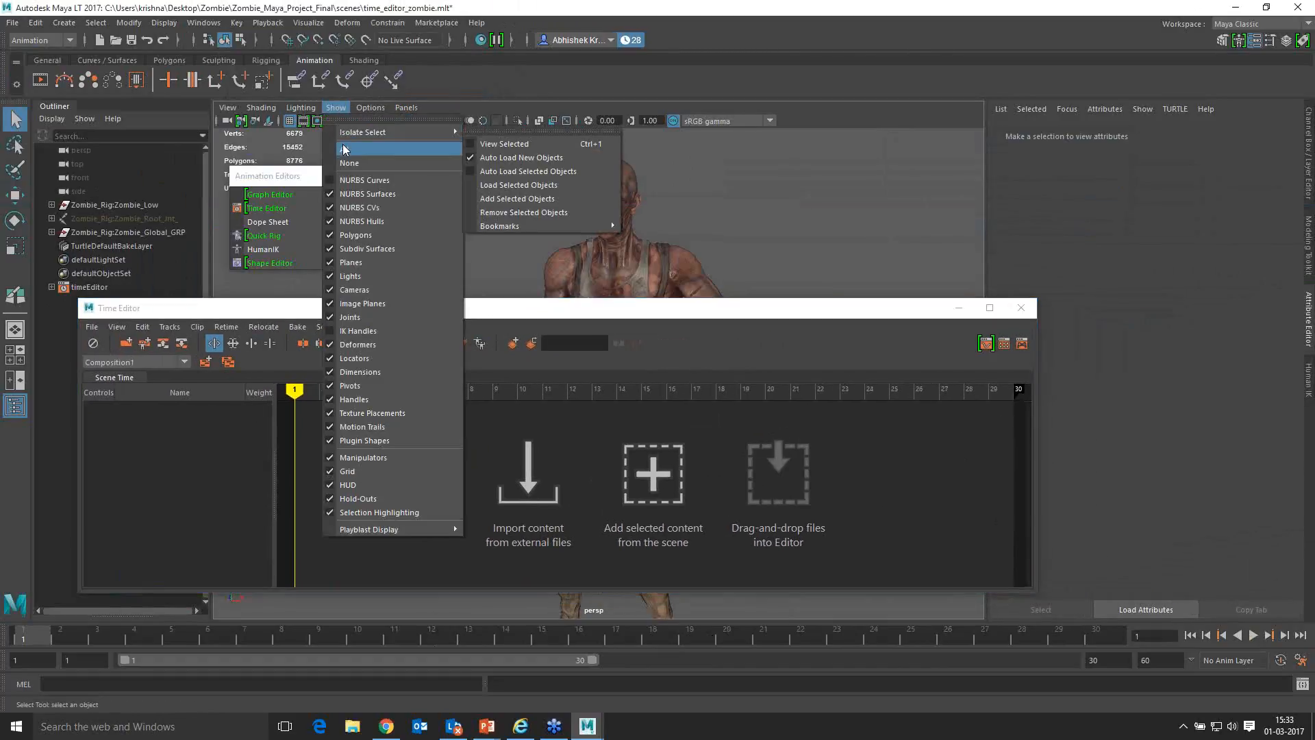
left_click(376, 155)
Step: Try docking the Time Editor beside the Attribute Editor, widen the viewport between the panels, and float the editor again
left_click_drag(691, 310, 1308, 267)
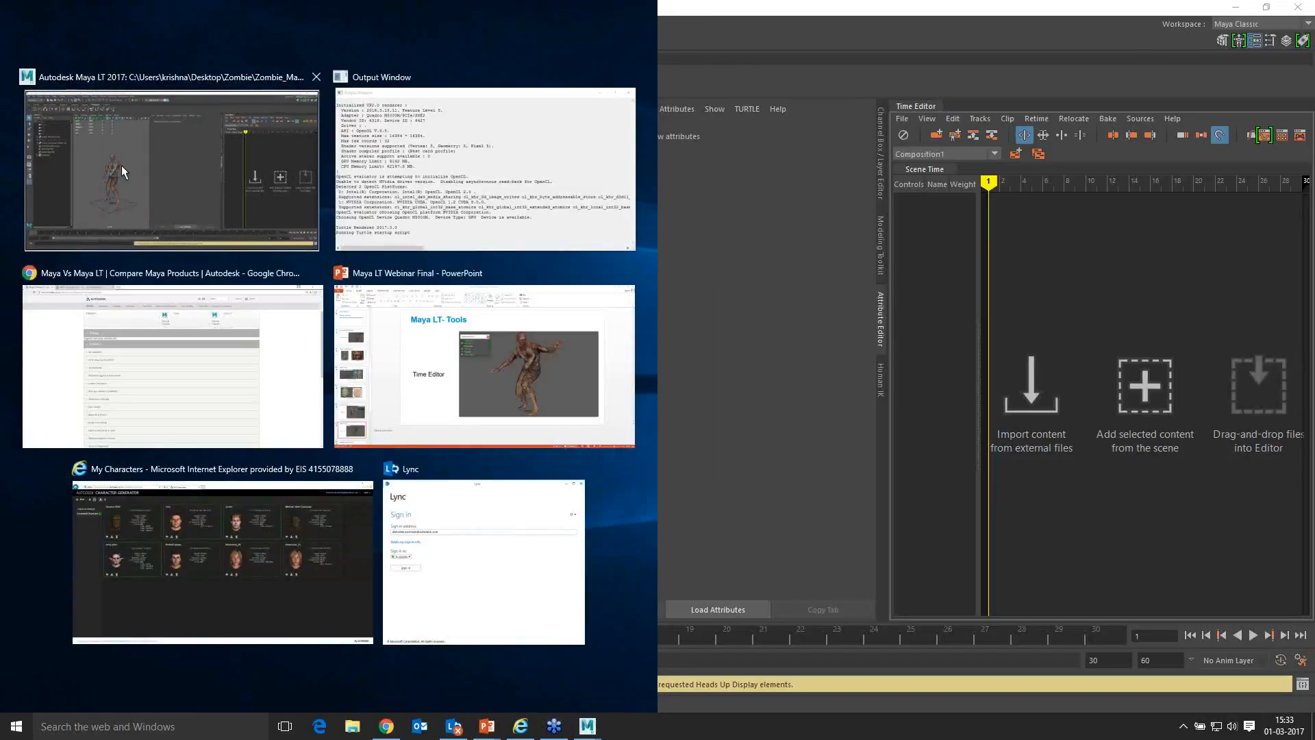
left_click(121, 165)
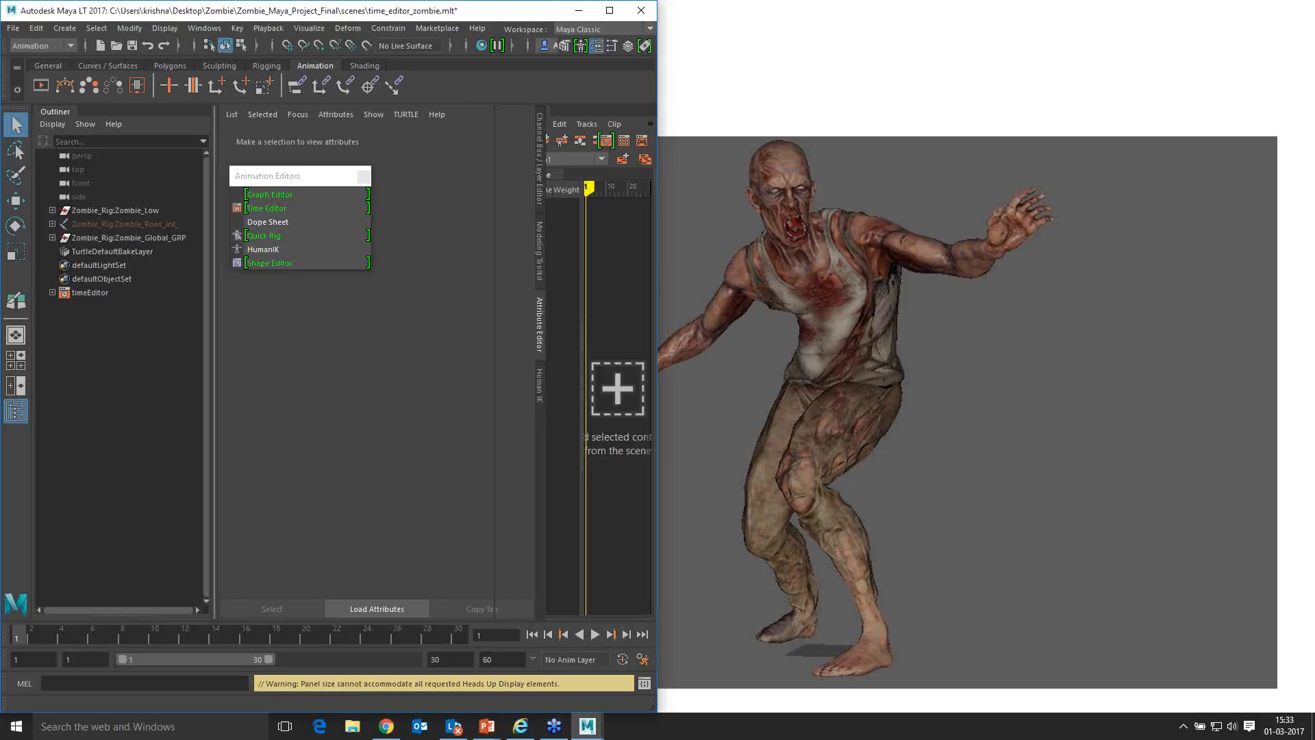
left_click(610, 11)
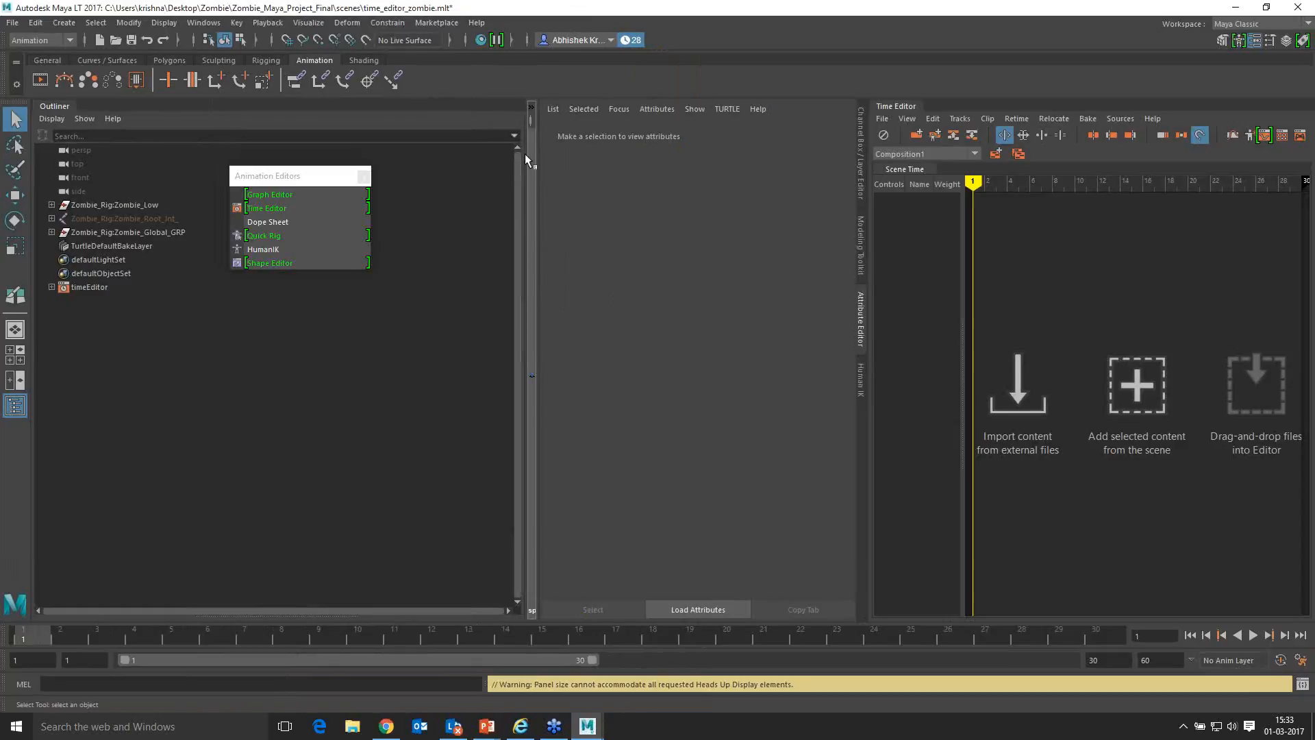
left_click_drag(524, 175, 277, 176)
left_click_drag(539, 195, 778, 210)
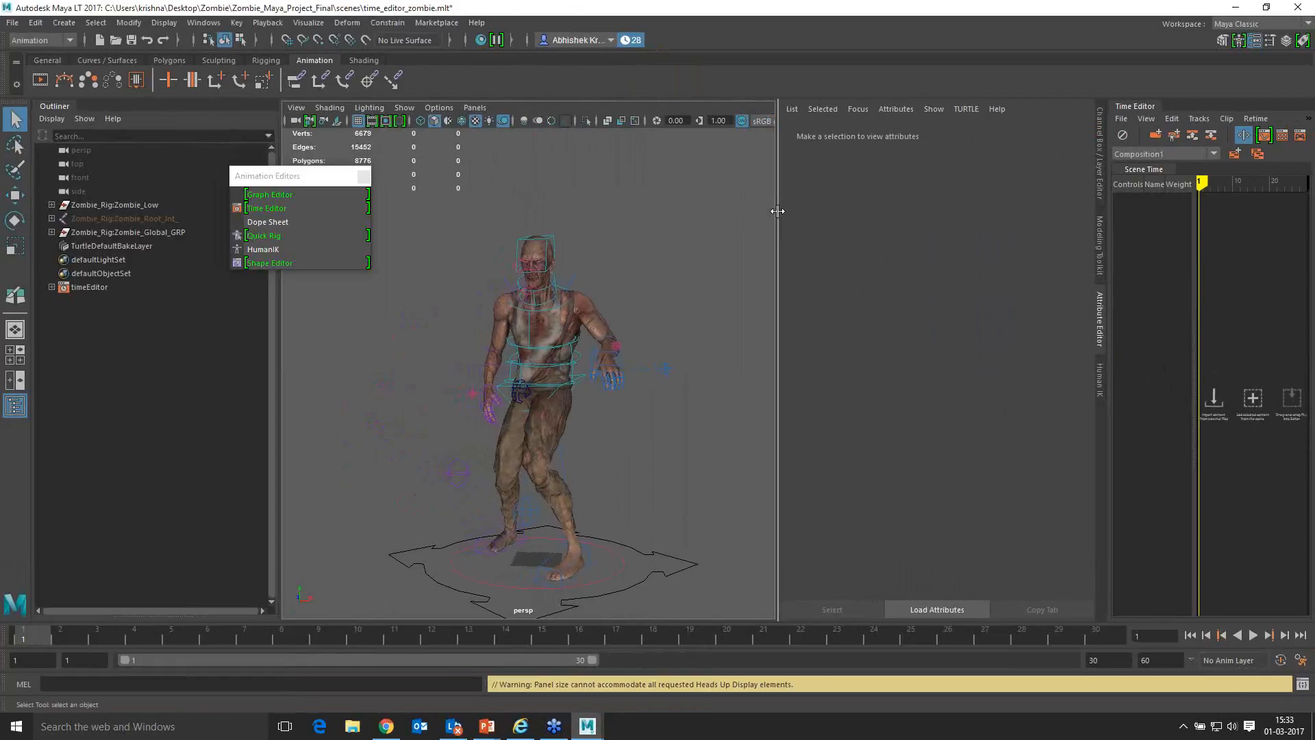
left_click_drag(1222, 104, 471, 320)
Step: Resize the floating Time Editor to a narrower, taller window and place it beside the zombie
left_click_drag(800, 302, 617, 298)
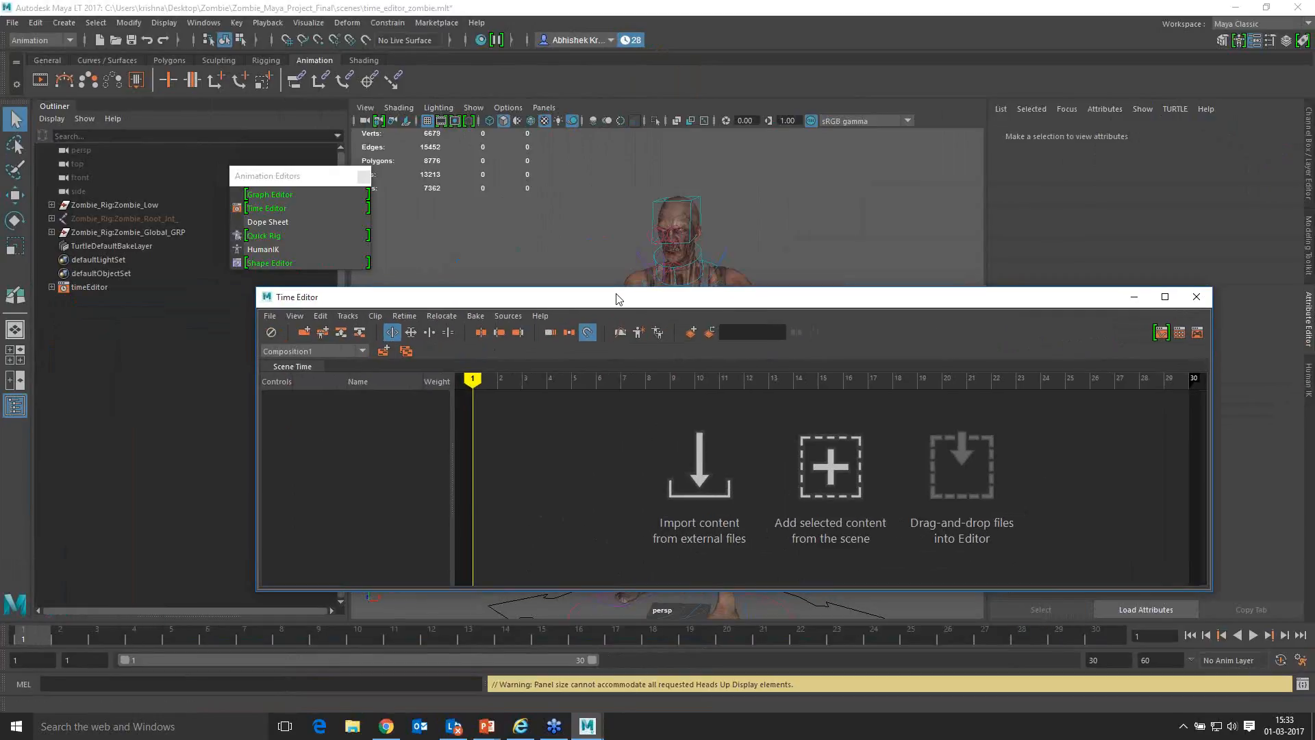
left_click_drag(614, 301, 1277, 274)
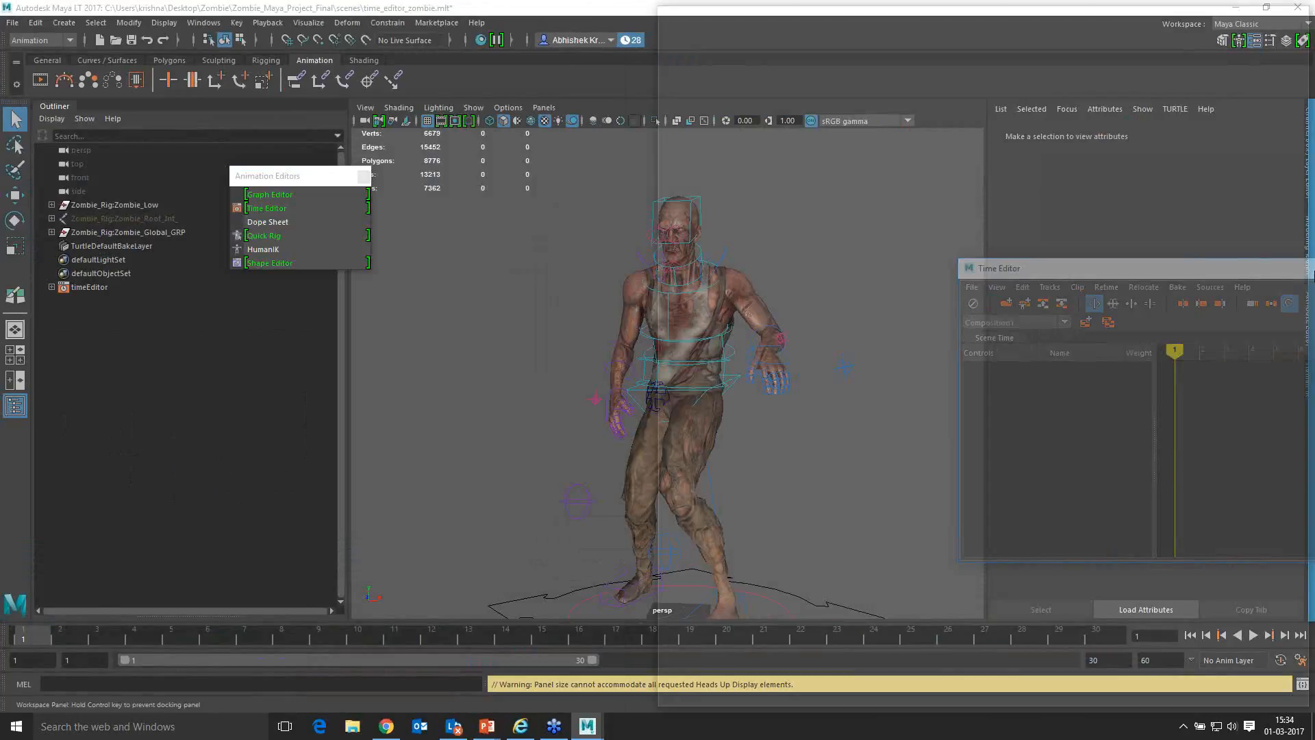
left_click_drag(1276, 274, 441, 234)
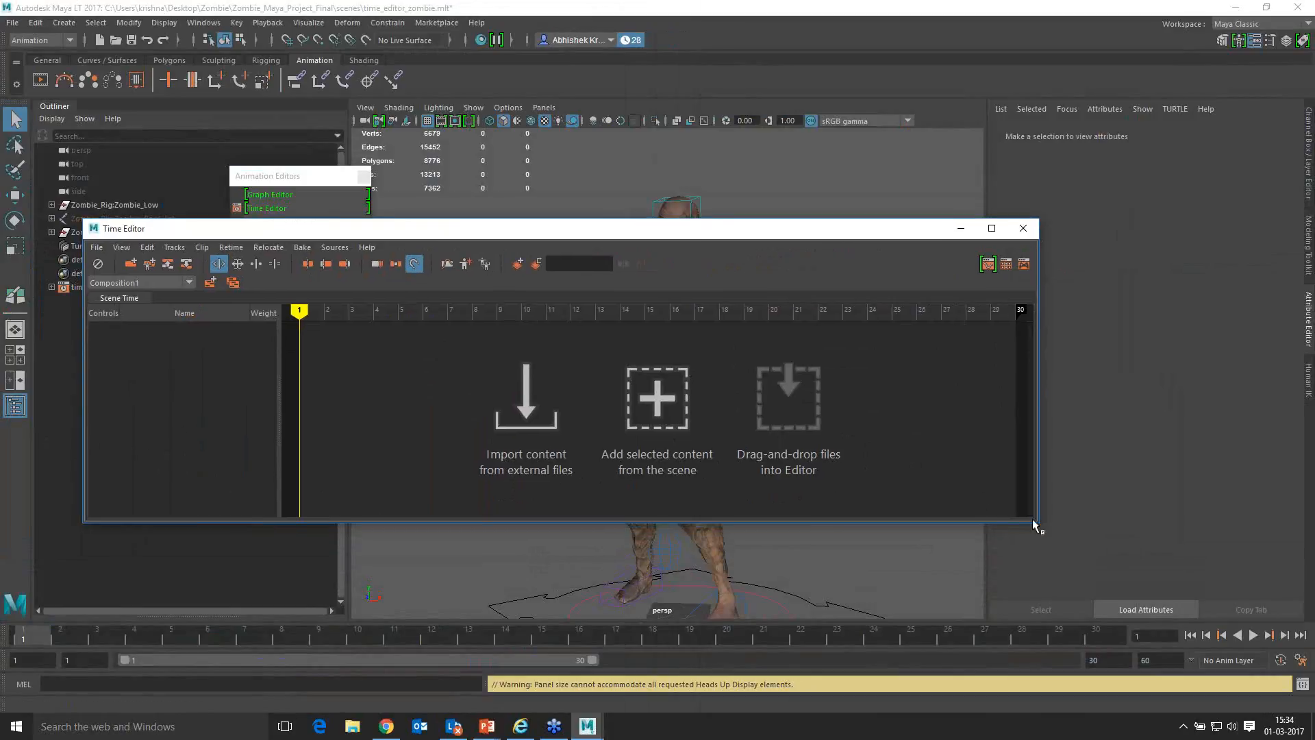
left_click_drag(1037, 525, 642, 607)
left_click_drag(344, 235, 208, 183)
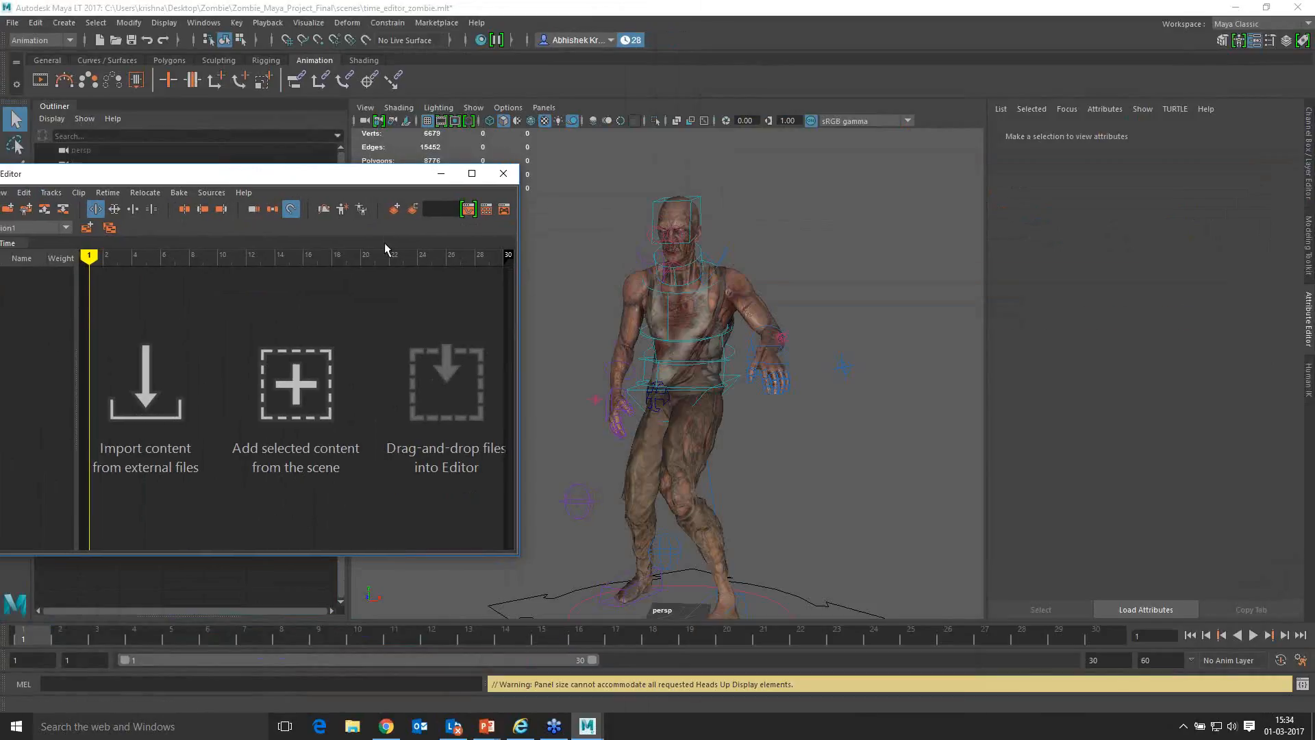
Step: Adjust the Time Editor's position and reframe the viewport so the zombie's full rig is visible beside it
left_click_drag(772, 367, 749, 370, "alt")
left_click_drag(213, 173, 384, 158)
right_click_drag(856, 438, 833, 434, "alt")
middle_click_drag(833, 434, 844, 405, "alt")
right_click_drag(845, 405, 818, 405, "alt")
middle_click_drag(818, 405, 847, 391, "alt")
mouse_move(363, 160)
left_mouse_down()
mouse_move(489, 178)
mouse_move(923, 154)
mouse_move(923, 134)
mouse_move(360, 170)
left_mouse_up()
left_click_drag(767, 349, 792, 293, "alt")
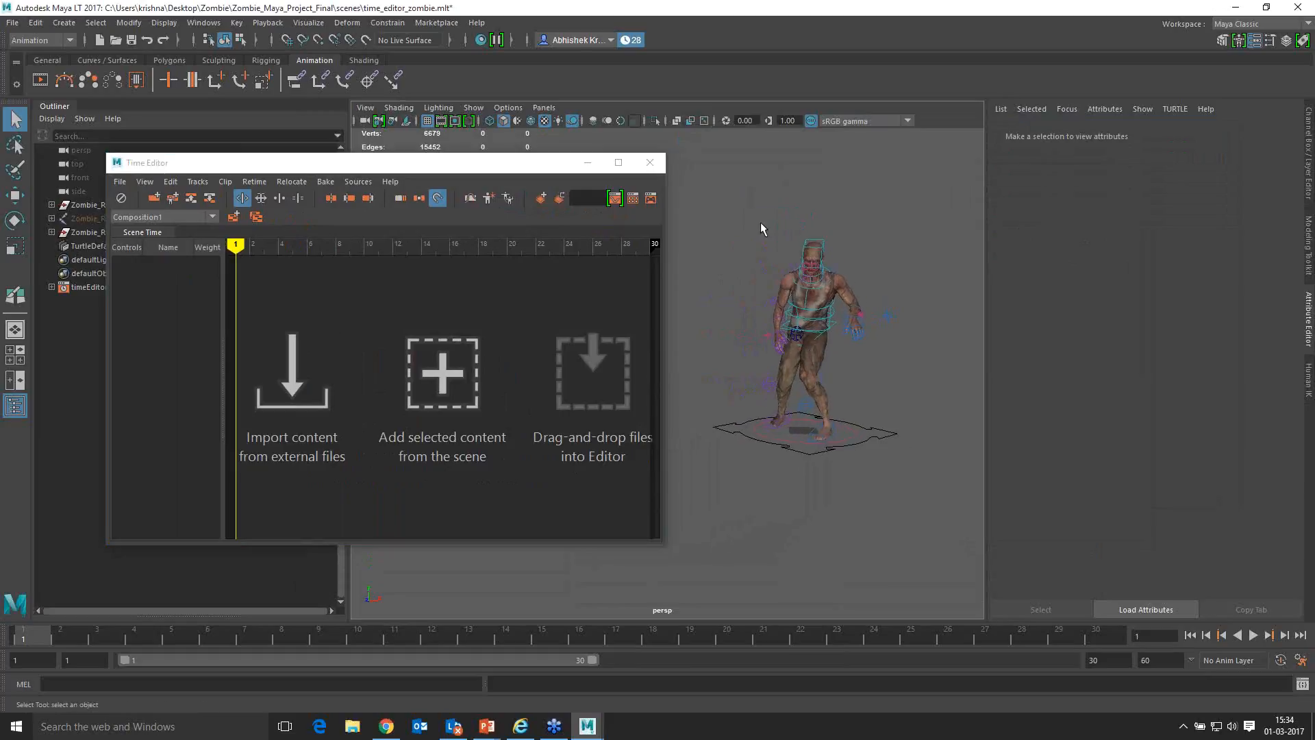
Step: Inspect the channels of the zombie's rig controls, including the head control, in the Channel Box
left_click_drag(721, 200, 921, 513)
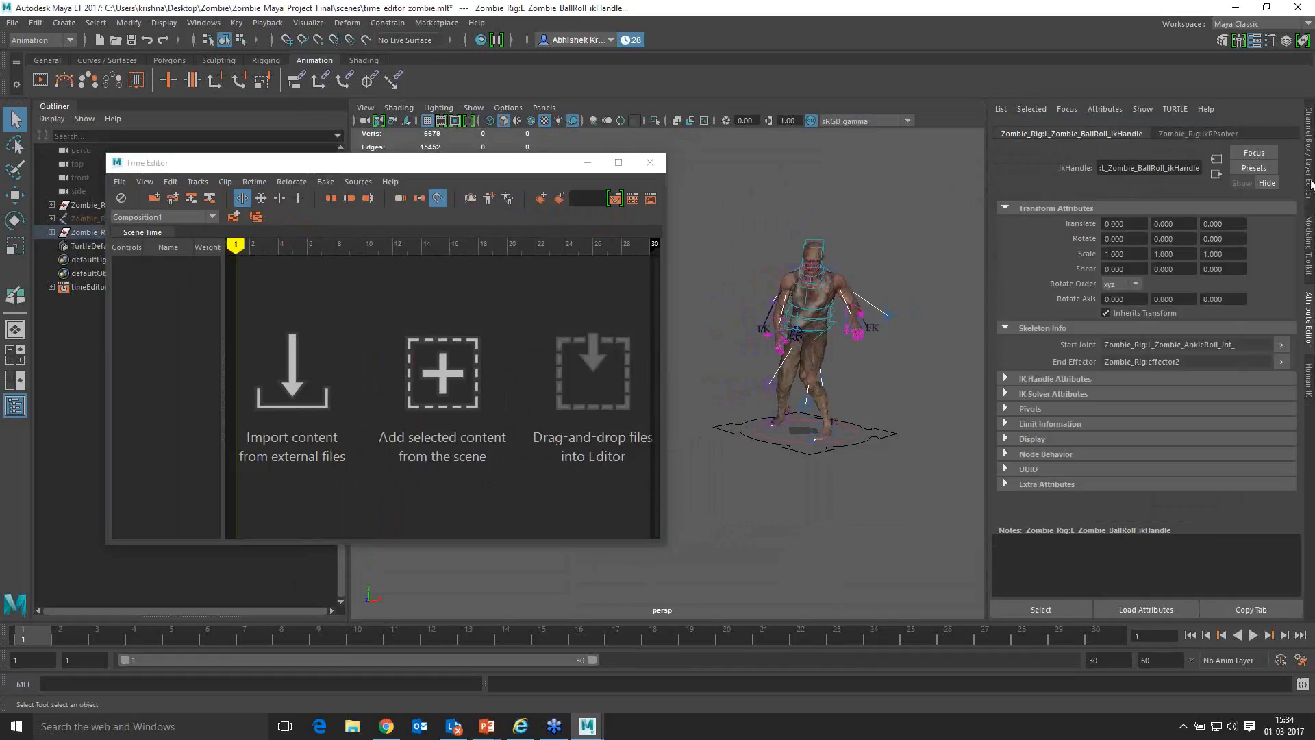
left_click(1309, 183)
left_click_drag(685, 170, 928, 530)
left_click_drag(877, 431, 876, 389, "alt")
scroll(836, 337, "up", 3)
middle_click_drag(836, 338, 786, 382, "alt")
scroll(786, 382, "up", 1)
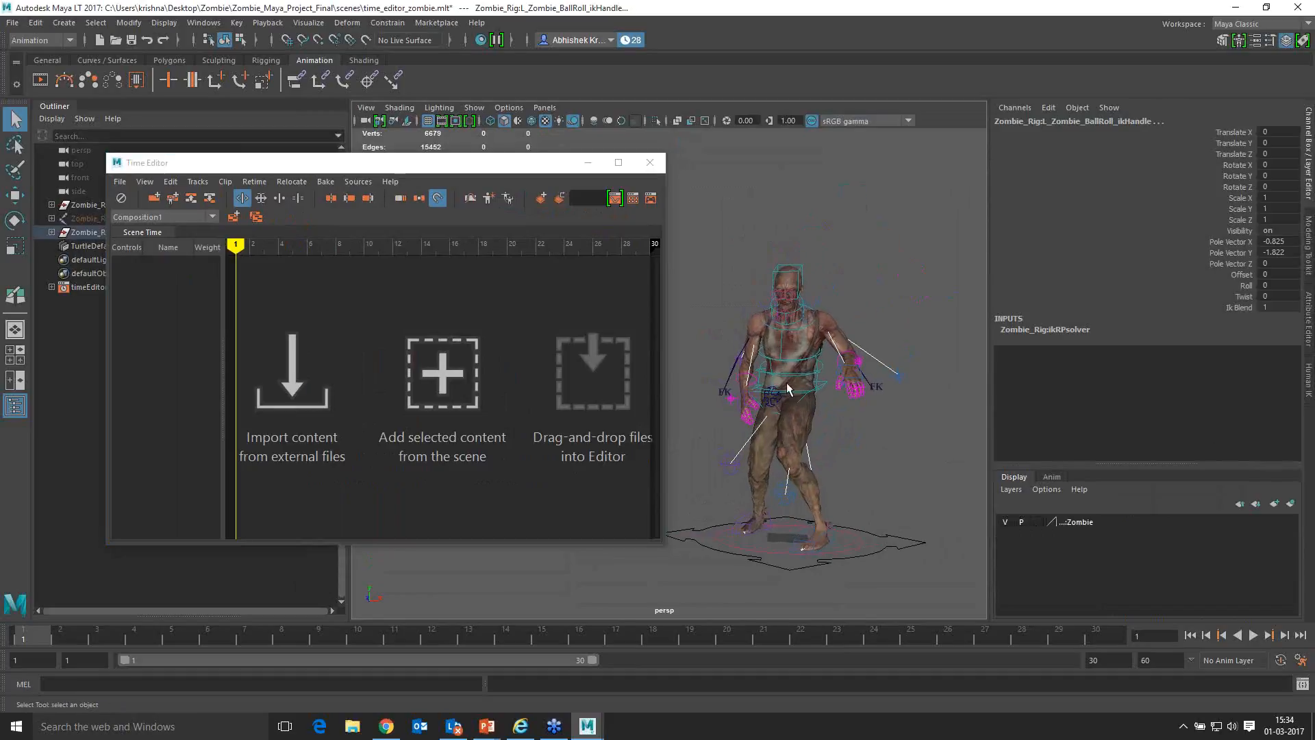
left_click(803, 274)
scroll(891, 438, "down", 2)
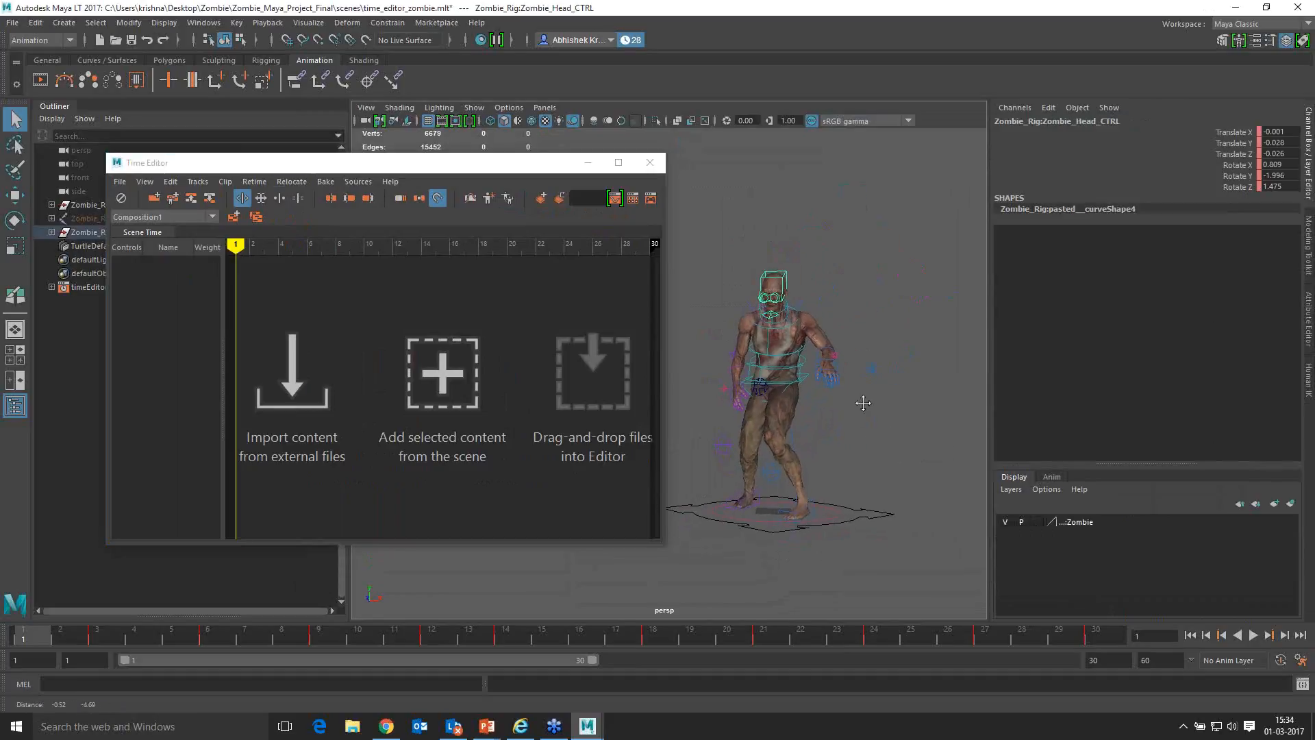
Step: Select Zombie_Rig:Zombie_Global_GRP in the Outliner and add its animation to the Time Editor as a clip
left_click_drag(199, 171, 245, 241)
left_click(131, 234)
left_click(430, 234)
left_click_drag(430, 234, 531, 207)
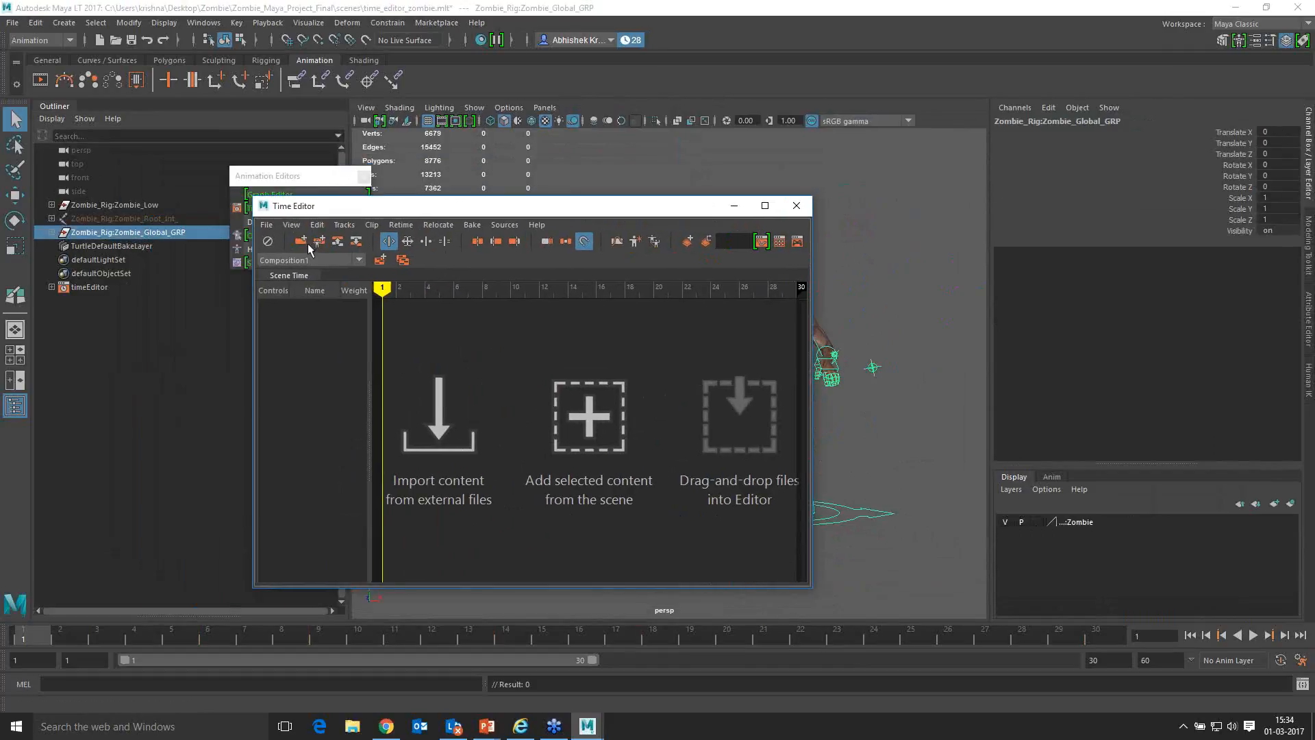
left_click(302, 241)
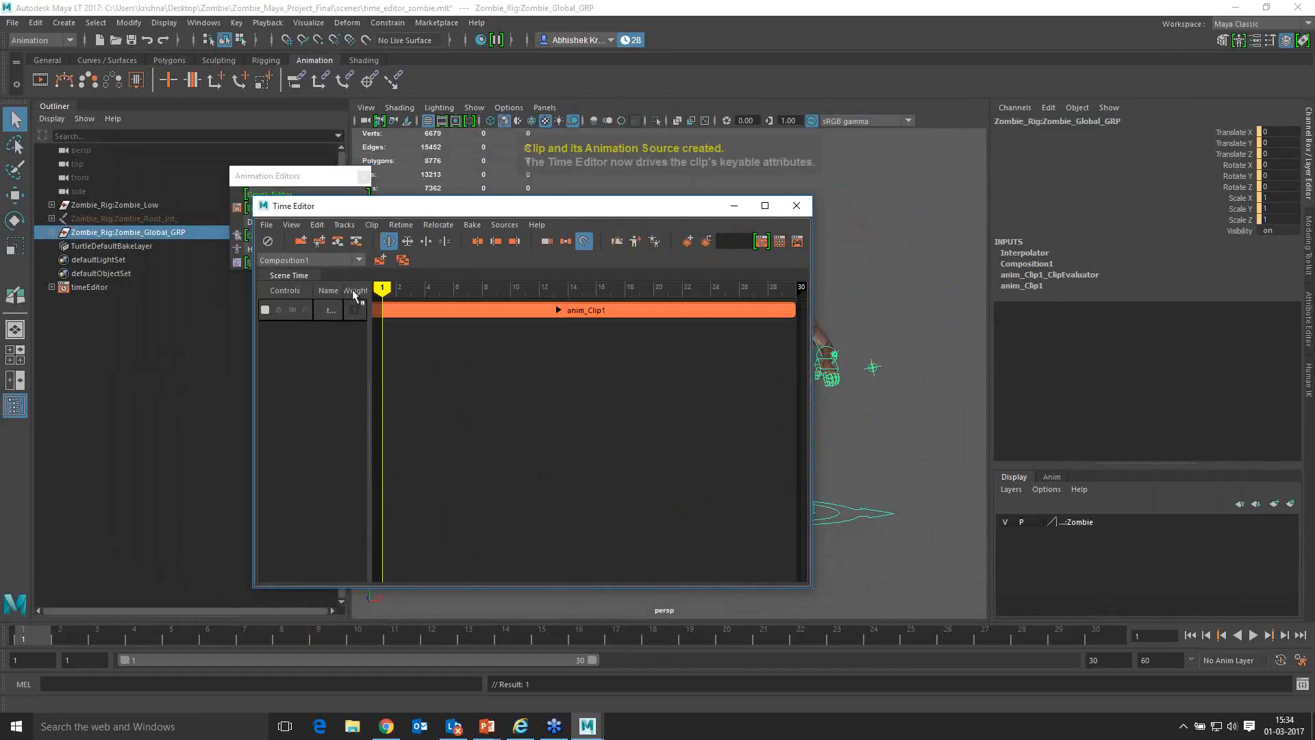
Step: Fit the full length of anim_Clip1 in the Time Editor's track view and select the clip
scroll(573, 395, "down", 8)
scroll(631, 418, "up", 6)
right_click_drag(631, 417, 590, 409, "alt")
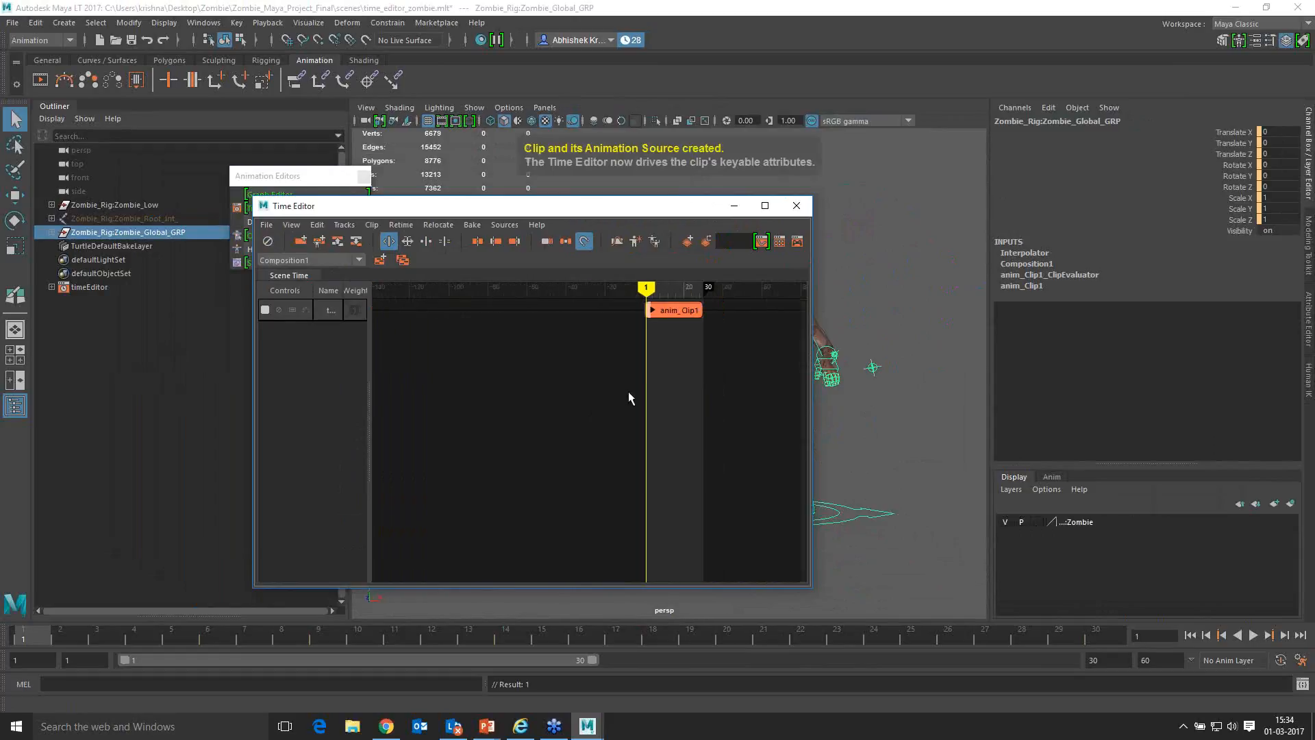
middle_click_drag(630, 406, 553, 402, "alt")
right_click_drag(568, 349, 610, 371, "alt")
middle_click_drag(651, 366, 580, 352, "alt")
right_click_drag(581, 352, 596, 363, "alt")
middle_click_drag(596, 363, 541, 373, "alt")
right_click_drag(602, 374, 582, 375, "alt")
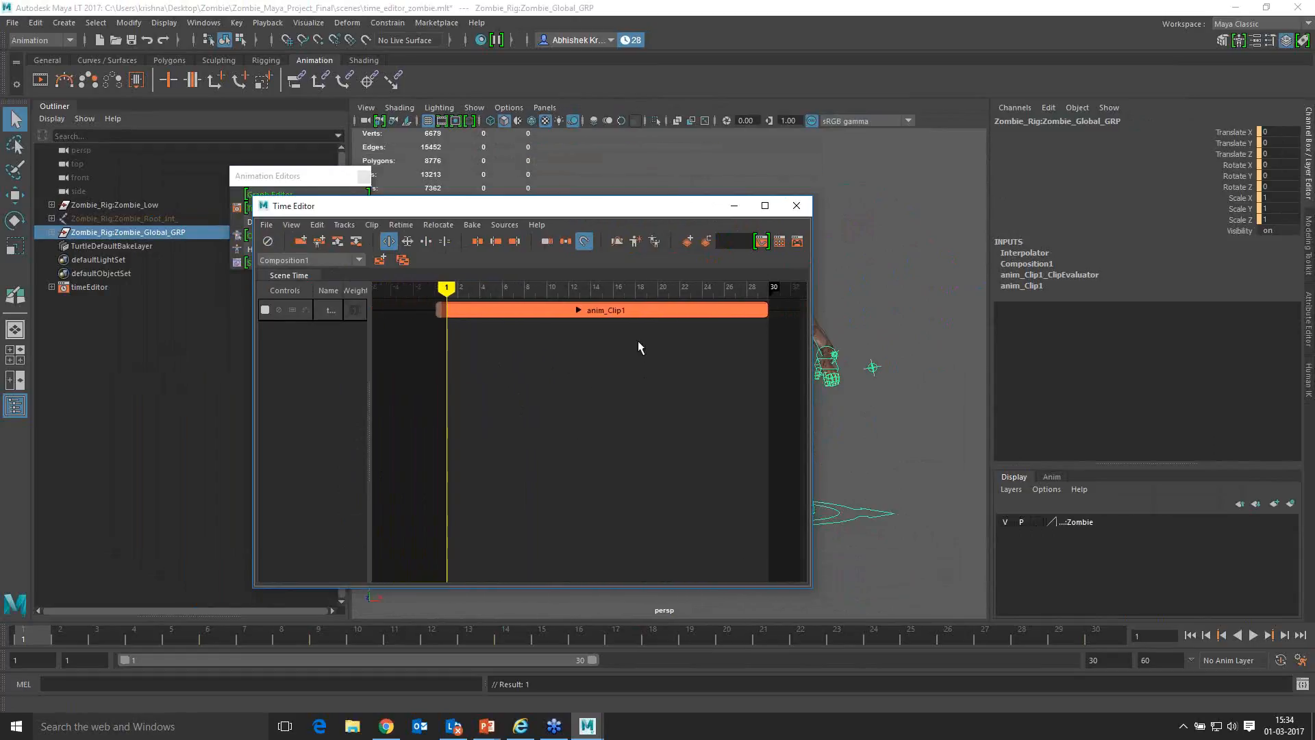
left_click(712, 310)
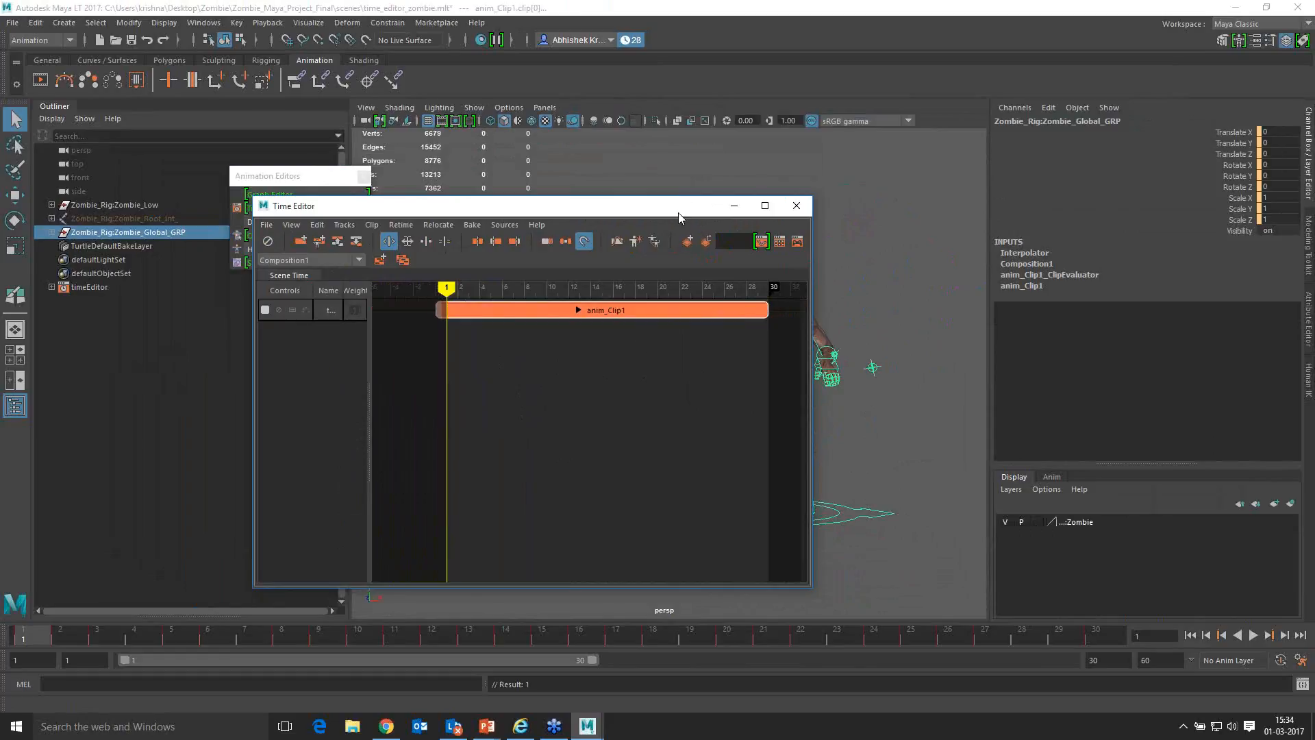
Step: Move the Time Editor clear of the zombie, play the clip's animation and stop the playback
left_click_drag(670, 210, 423, 100)
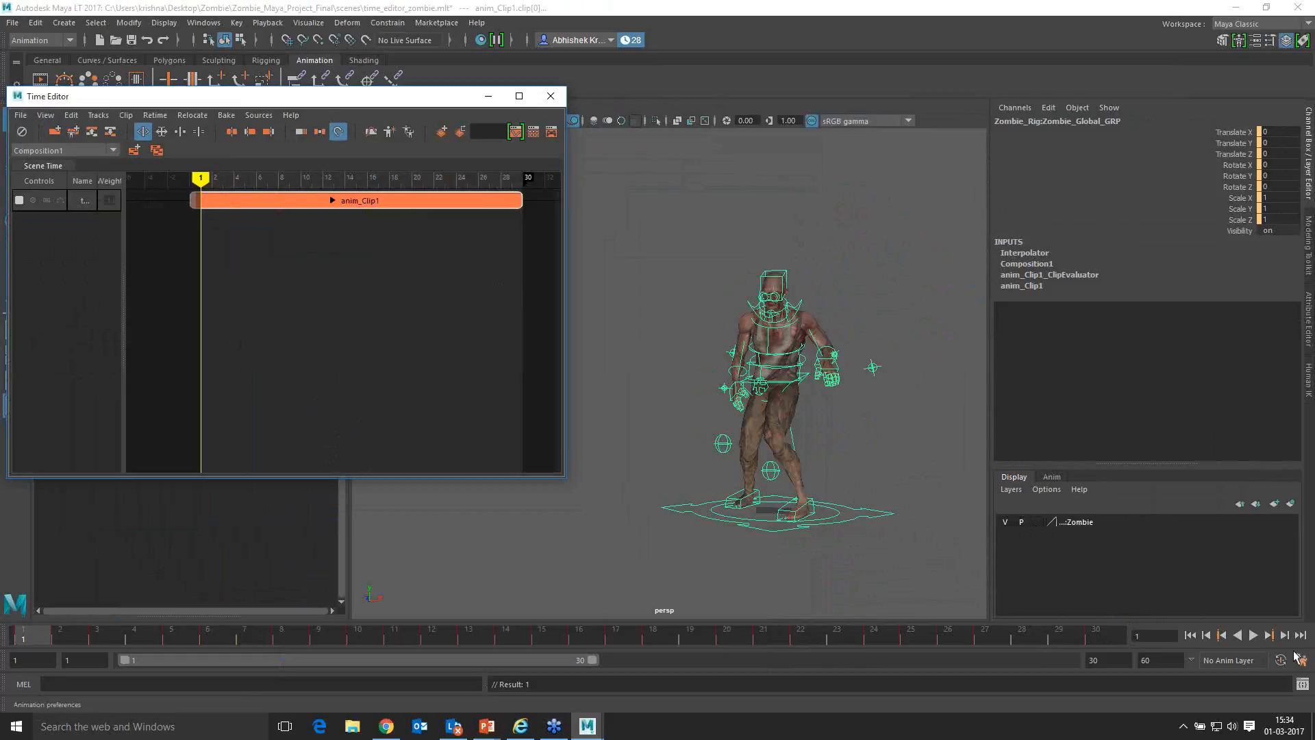
left_click(1253, 636)
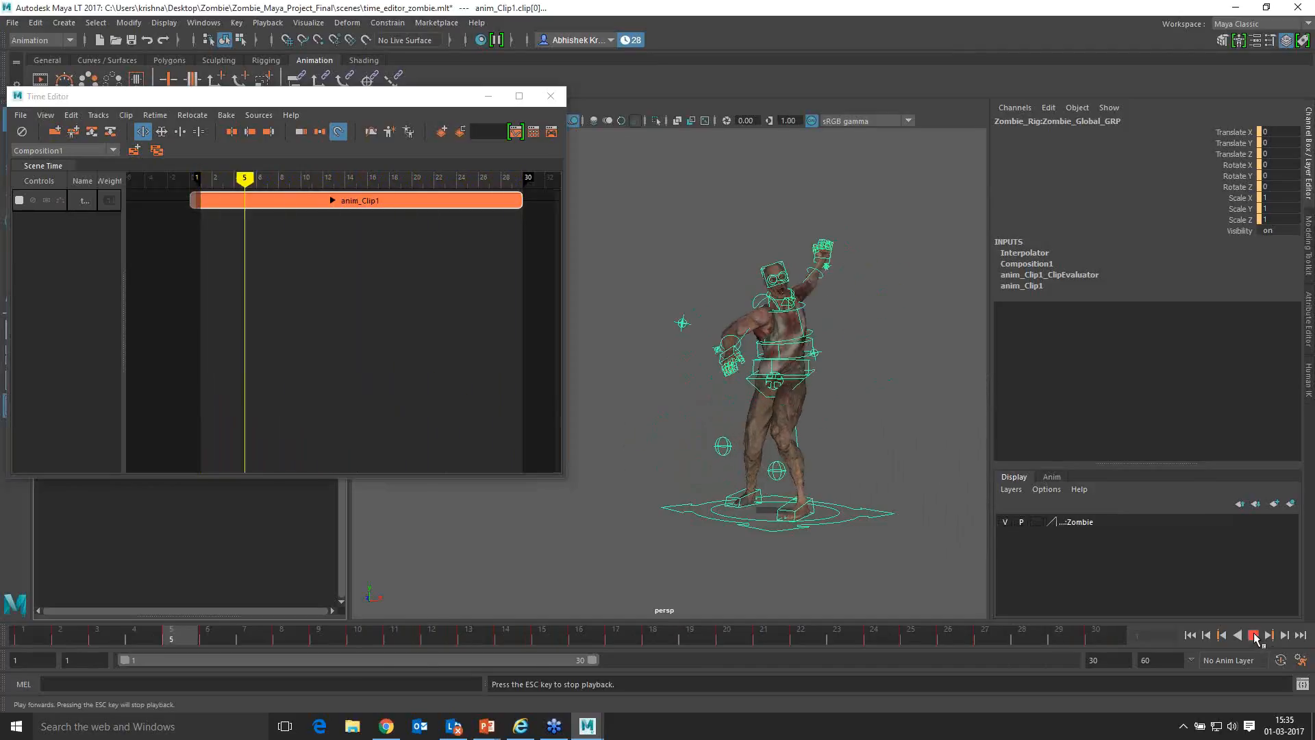
left_click(1254, 636)
Step: Trim the end of anim_Clip1 to about frame 13, play the shortened animation from the start and stop it
left_click_drag(520, 203, 335, 207)
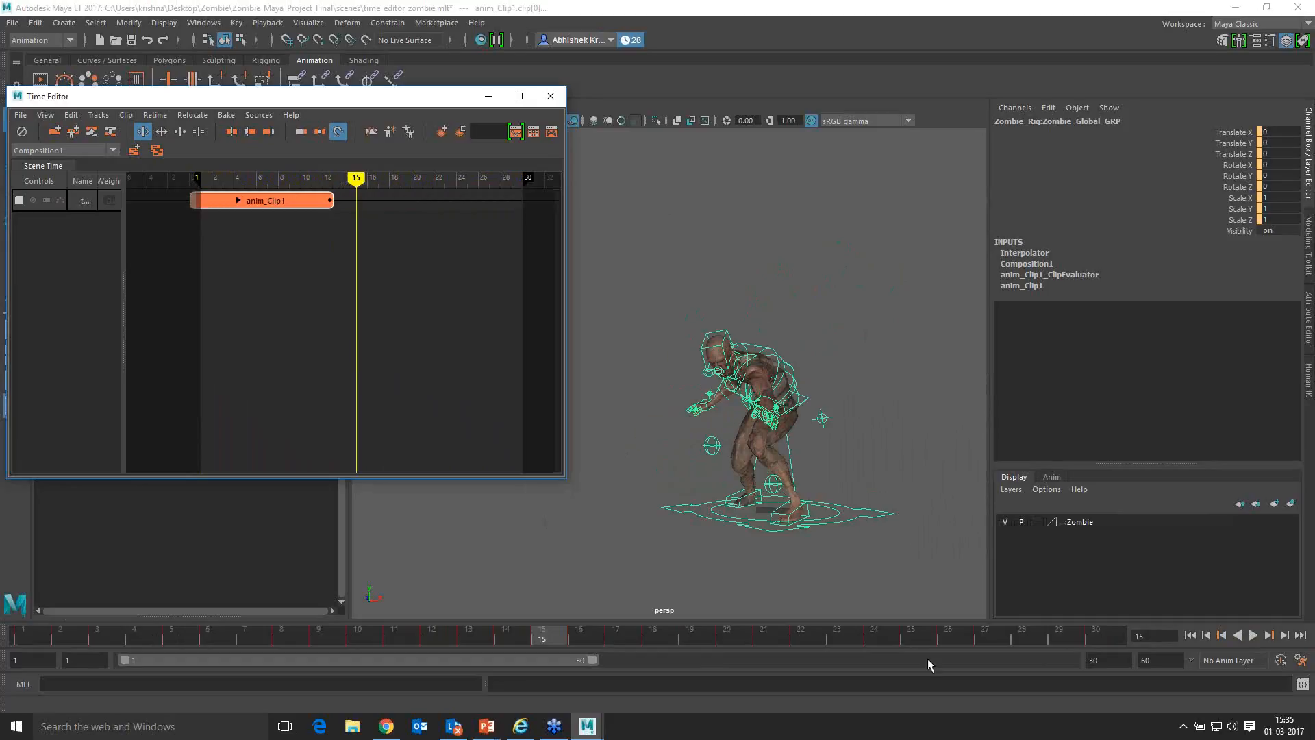
left_click(1189, 636)
left_click(1253, 636)
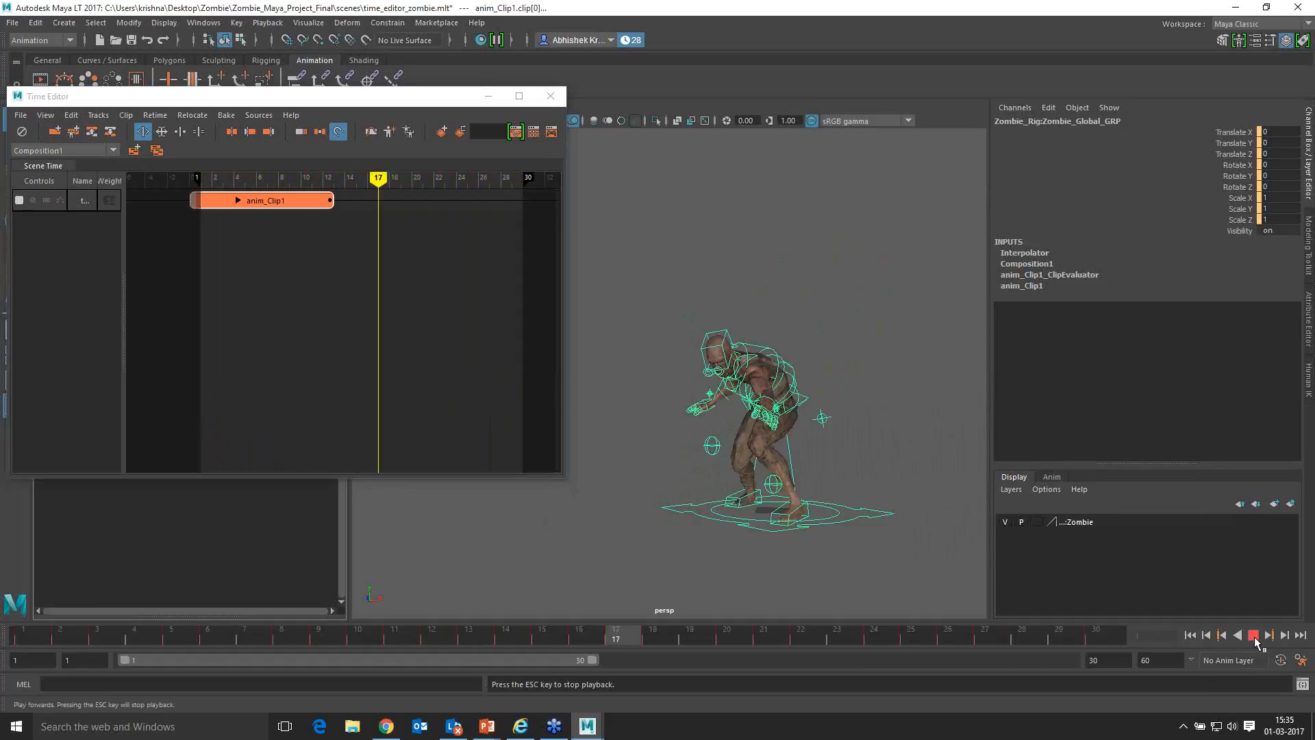
left_click(1254, 637)
Step: Extend the end of anim_Clip1 back to about frame 30 and play the animation
left_click_drag(332, 203, 504, 211)
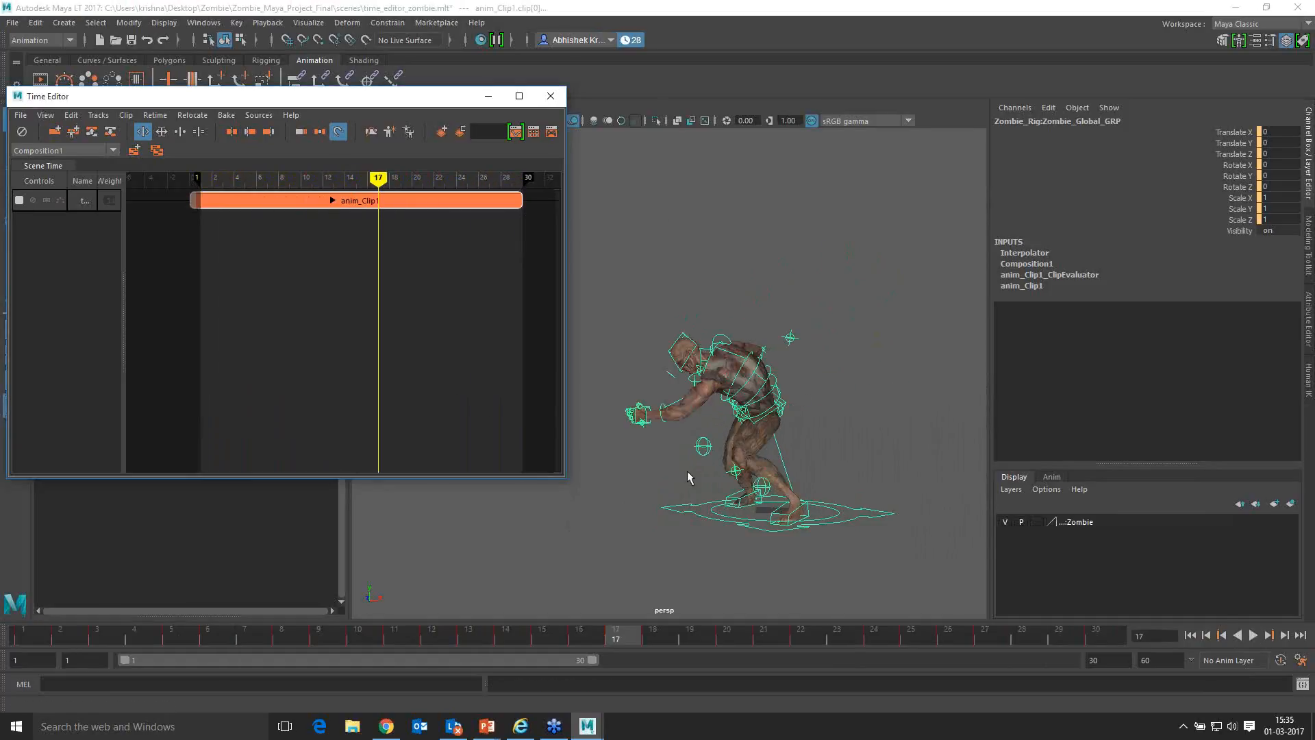
left_click(1254, 635)
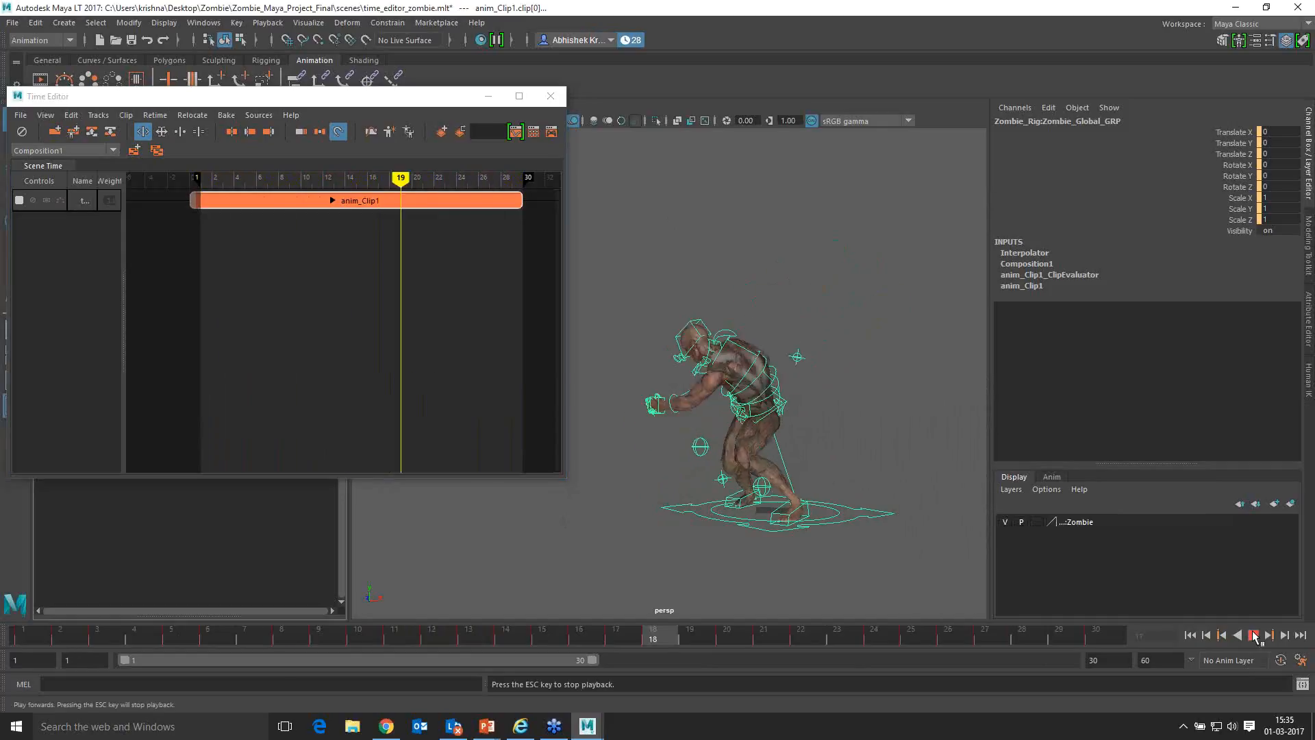
Step: Stop the playback, scale anim_Clip1 down so it ends at about frame 9, and play it from the start
left_click(1254, 636)
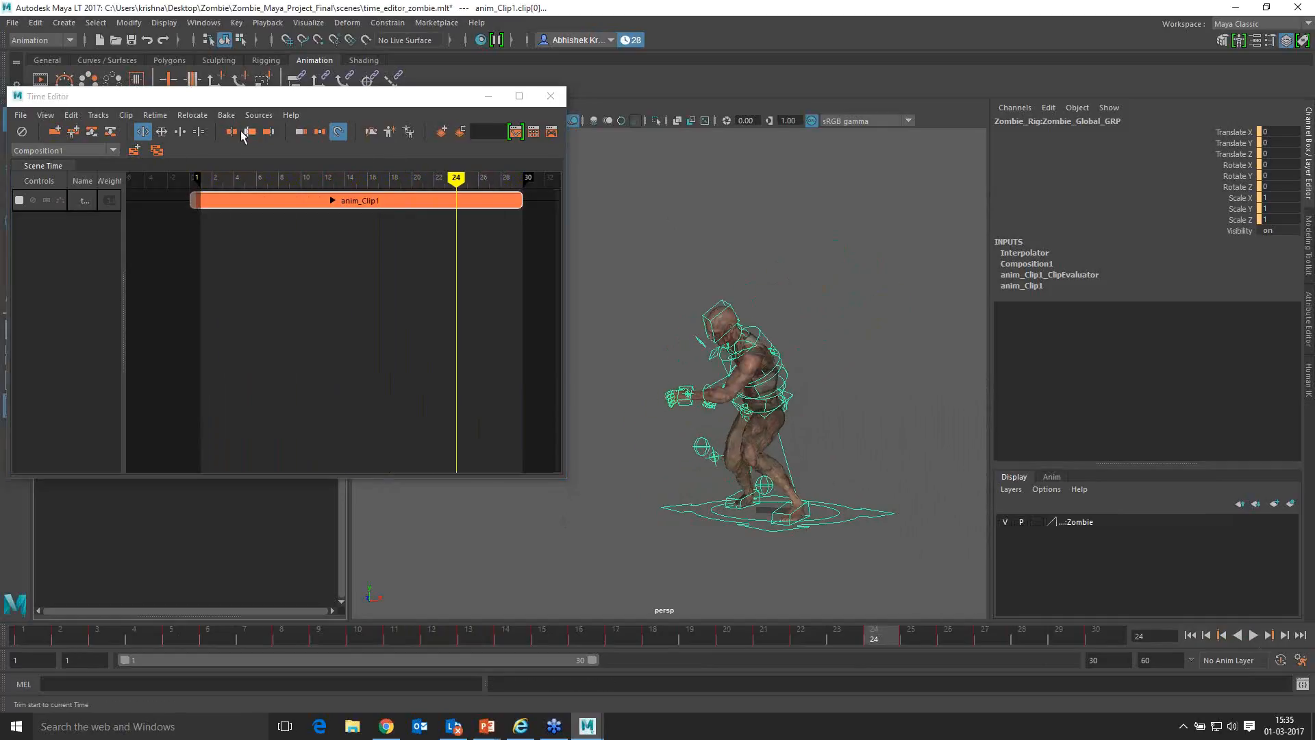
left_click(163, 134)
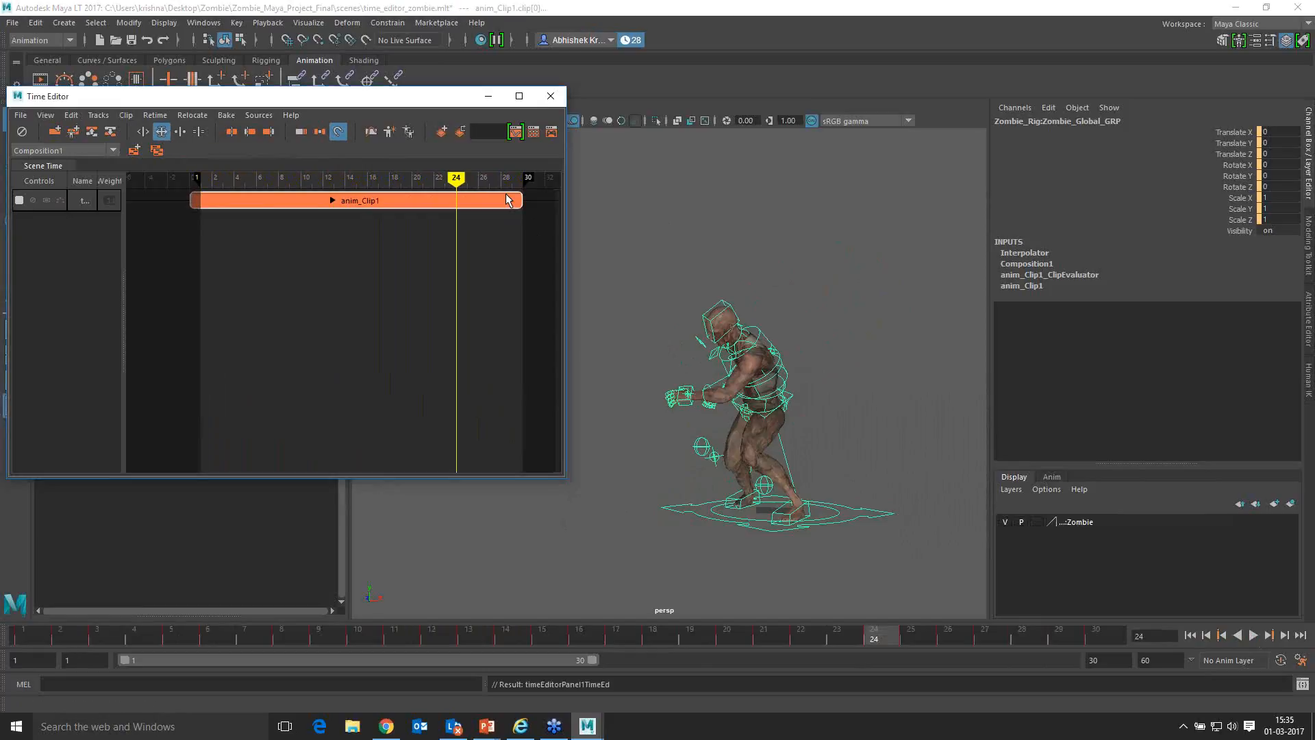
left_click_drag(499, 203, 292, 204)
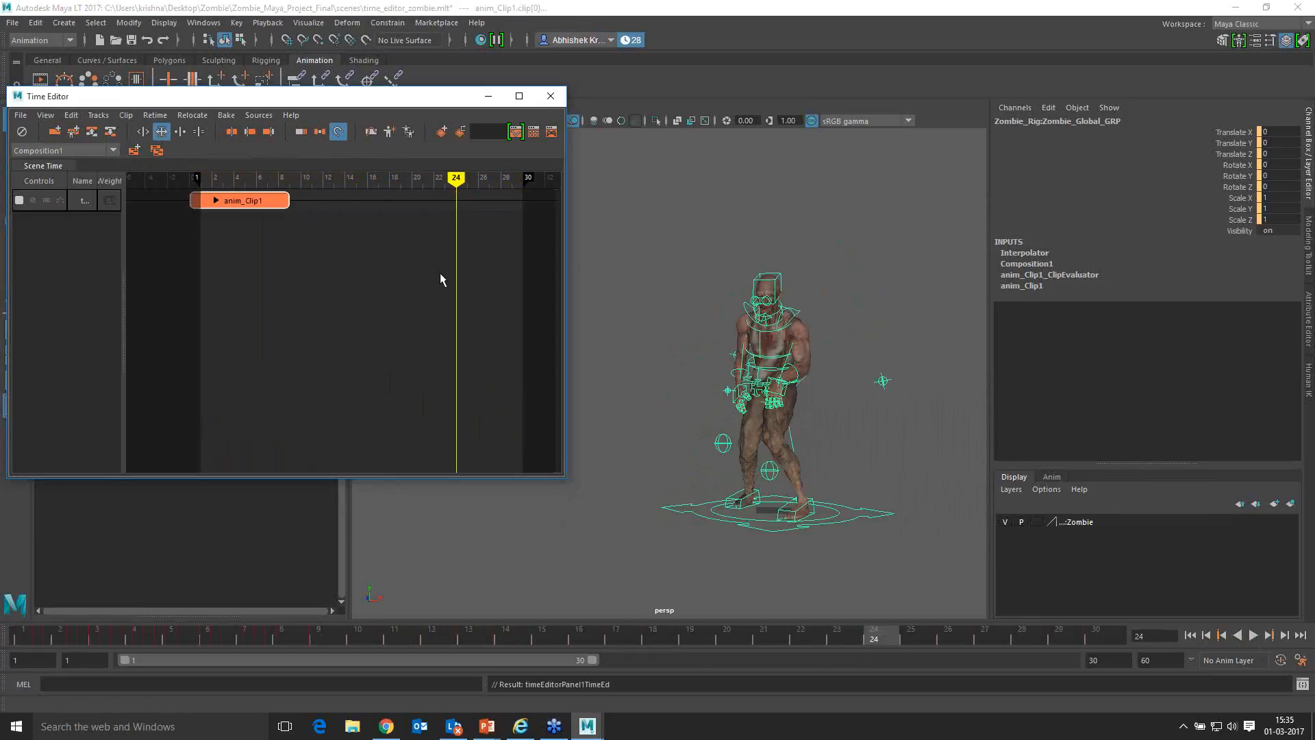
left_click(1190, 636)
left_click(1252, 635)
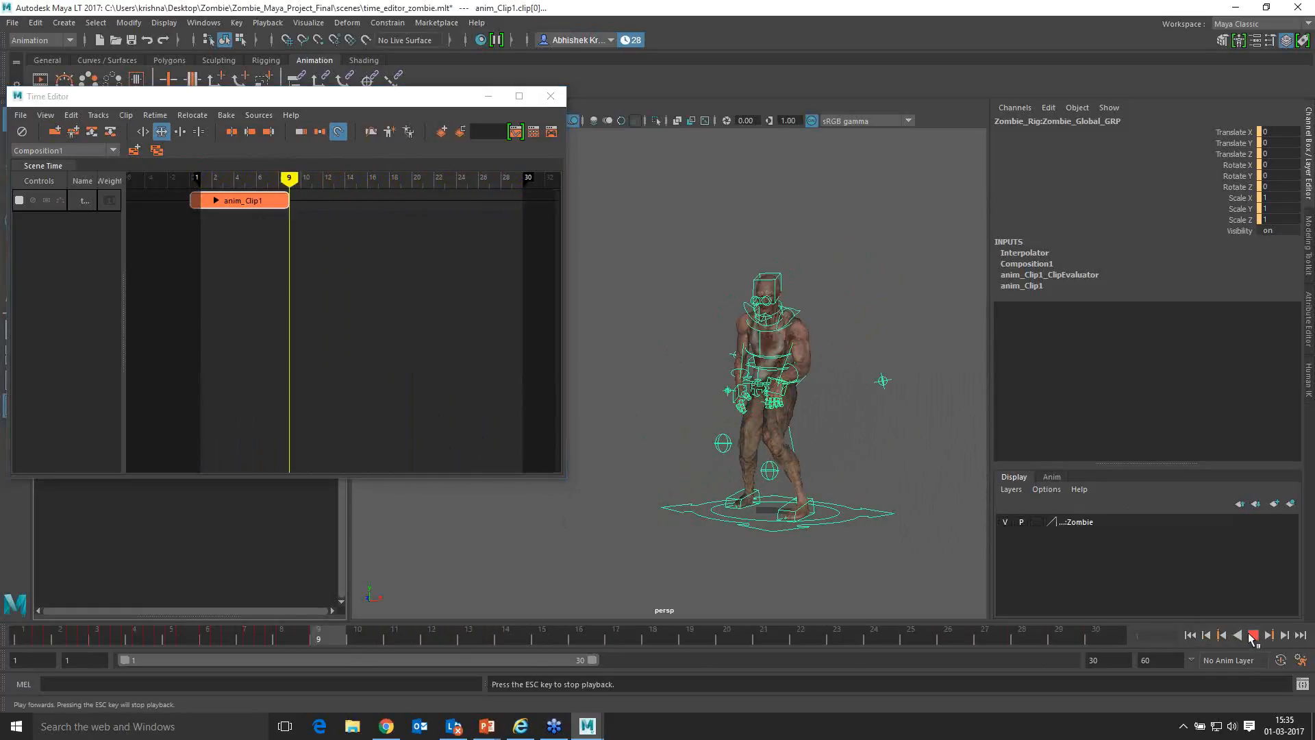
left_click(1252, 635)
Step: Scale anim_Clip1 up to end at about frame 90 and play the slowed animation from the start with the zombie in view
left_click_drag(291, 206, 877, 241)
right_click_drag(769, 254, 730, 263, "alt")
middle_click_drag(727, 264, 458, 298, "alt")
left_click_drag(533, 202, 849, 202)
right_click_drag(793, 250, 745, 208, "alt")
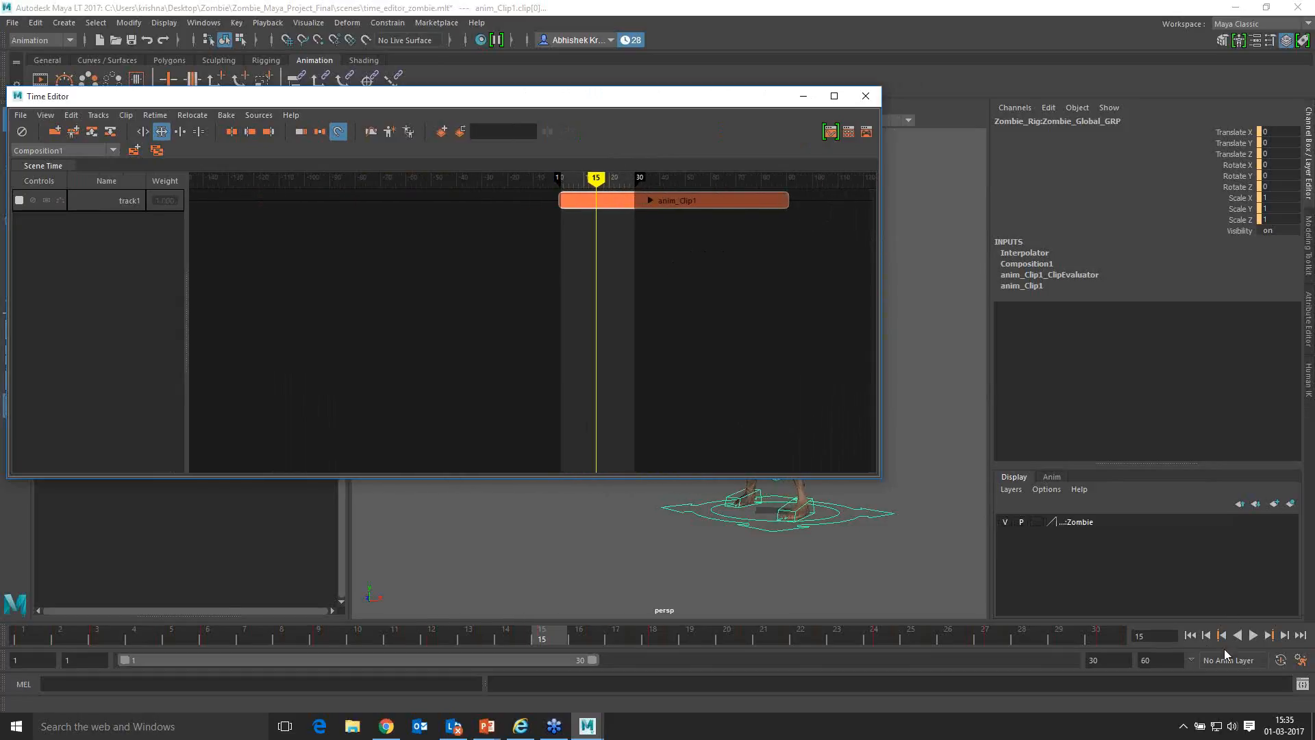
left_click(1192, 636)
left_click_drag(735, 96, 466, 137)
left_click(1253, 636)
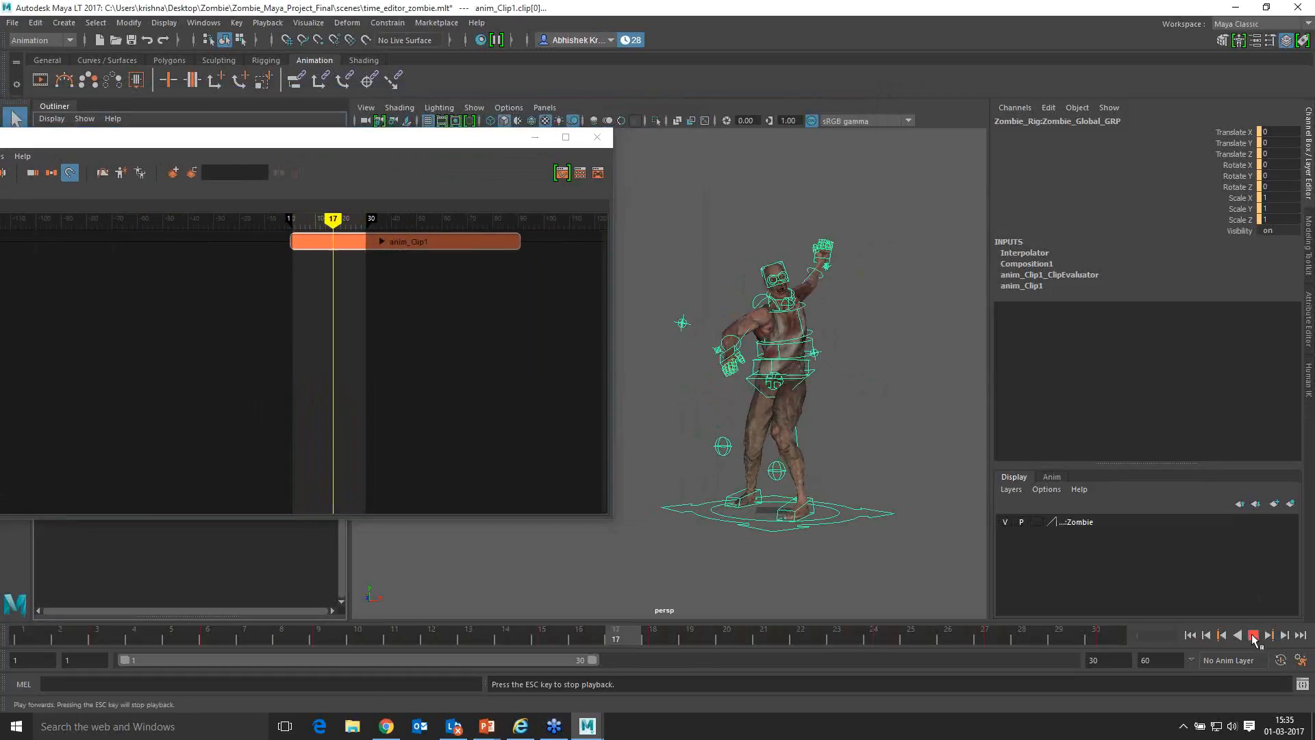
left_click(1252, 637)
Step: Set the end of the playback range to frame 90, play the stretched clip and stop the playback
type("90")
key("Return")
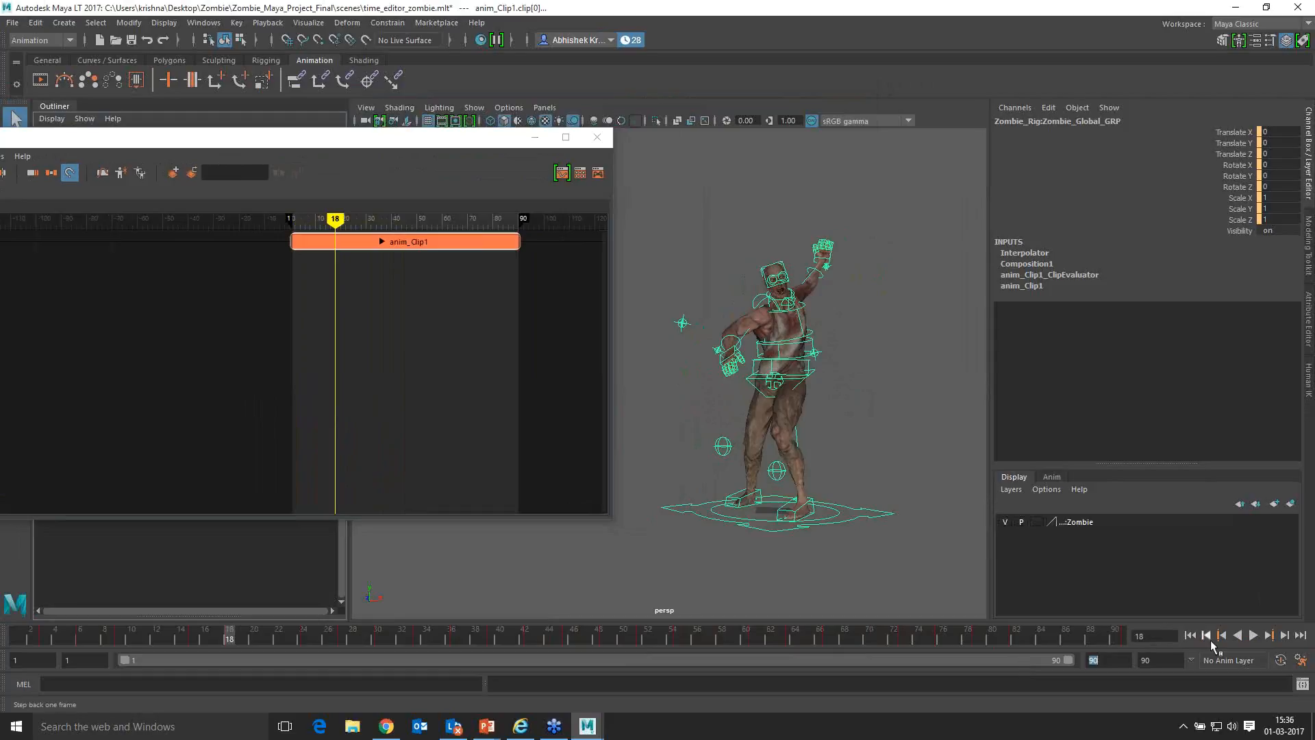
left_click(1252, 636)
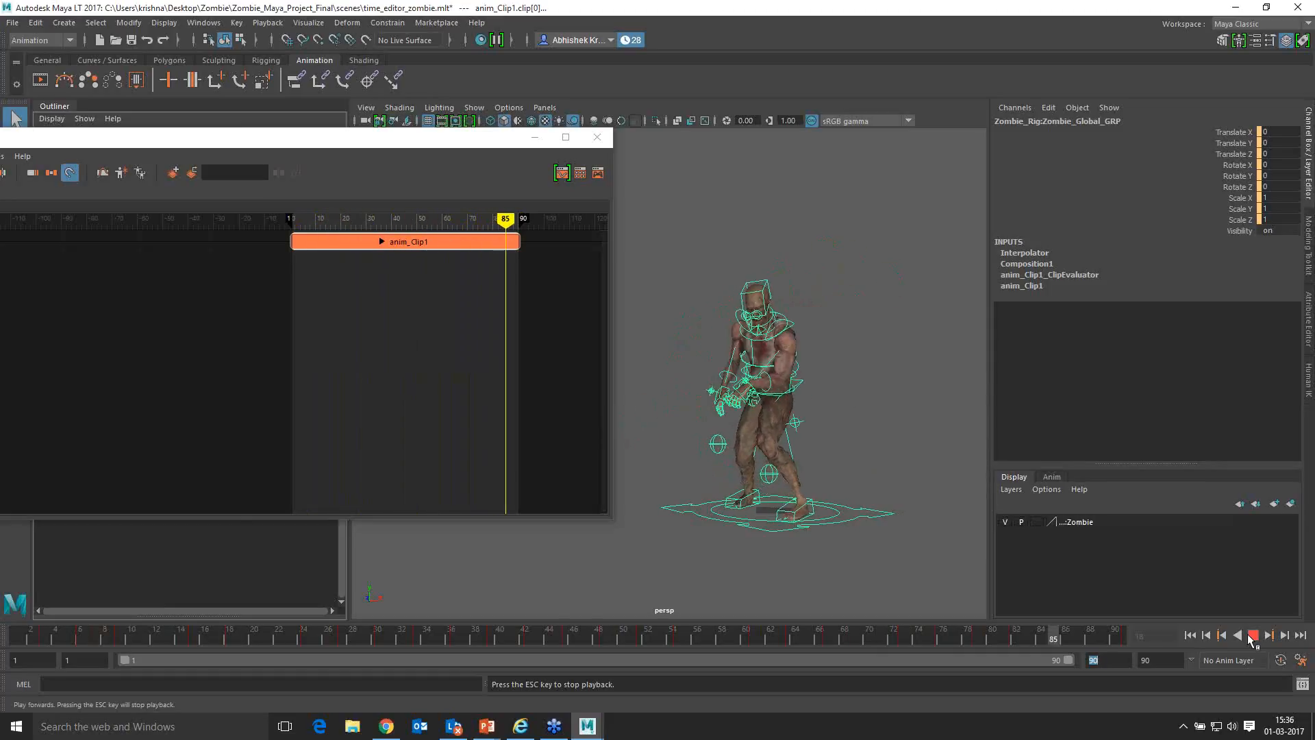
left_click(1251, 635)
Step: Loop anim_Clip1 past its end by extending it to about frame 220 with the Time Editor's loop mode
left_click_drag(349, 140, 669, 167)
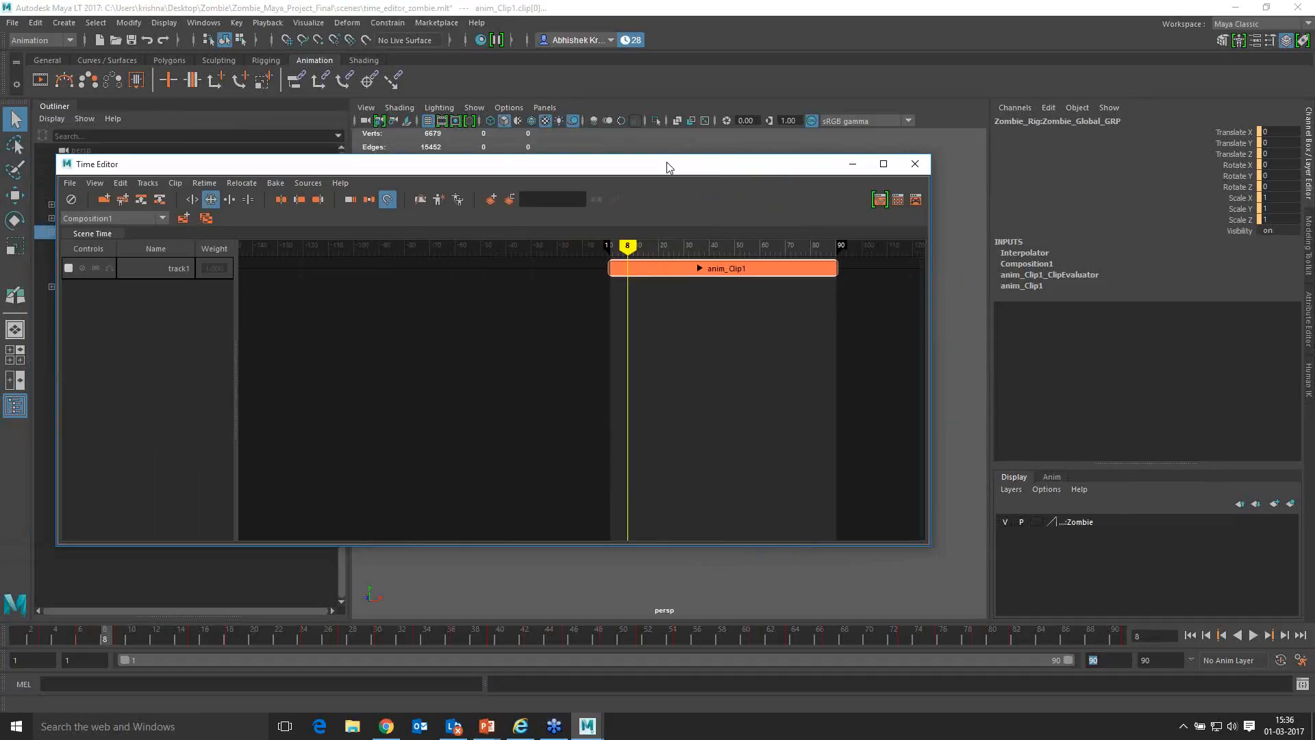
left_click(231, 199)
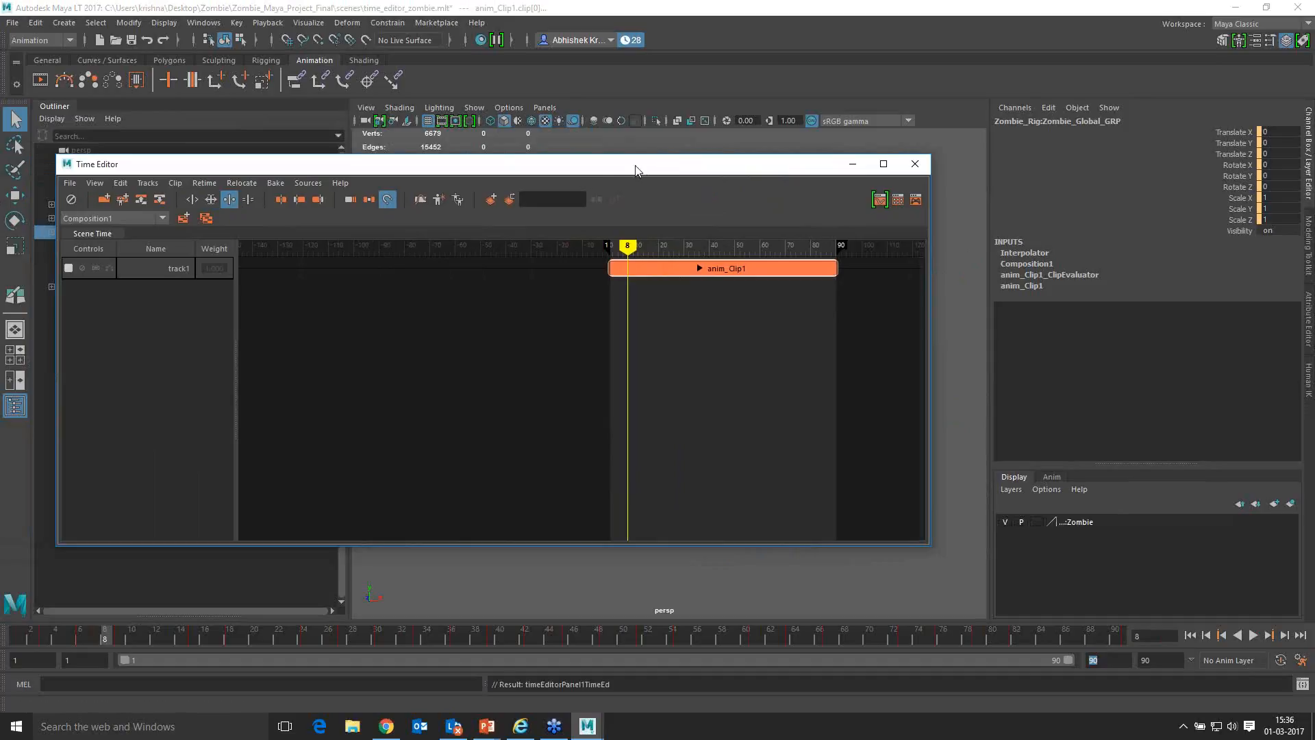
left_click_drag(639, 171, 509, 190)
left_click_drag(707, 296, 795, 293)
scroll(648, 386, "down", 6)
middle_click_drag(629, 383, 522, 375, "alt")
left_click_drag(619, 287, 747, 290)
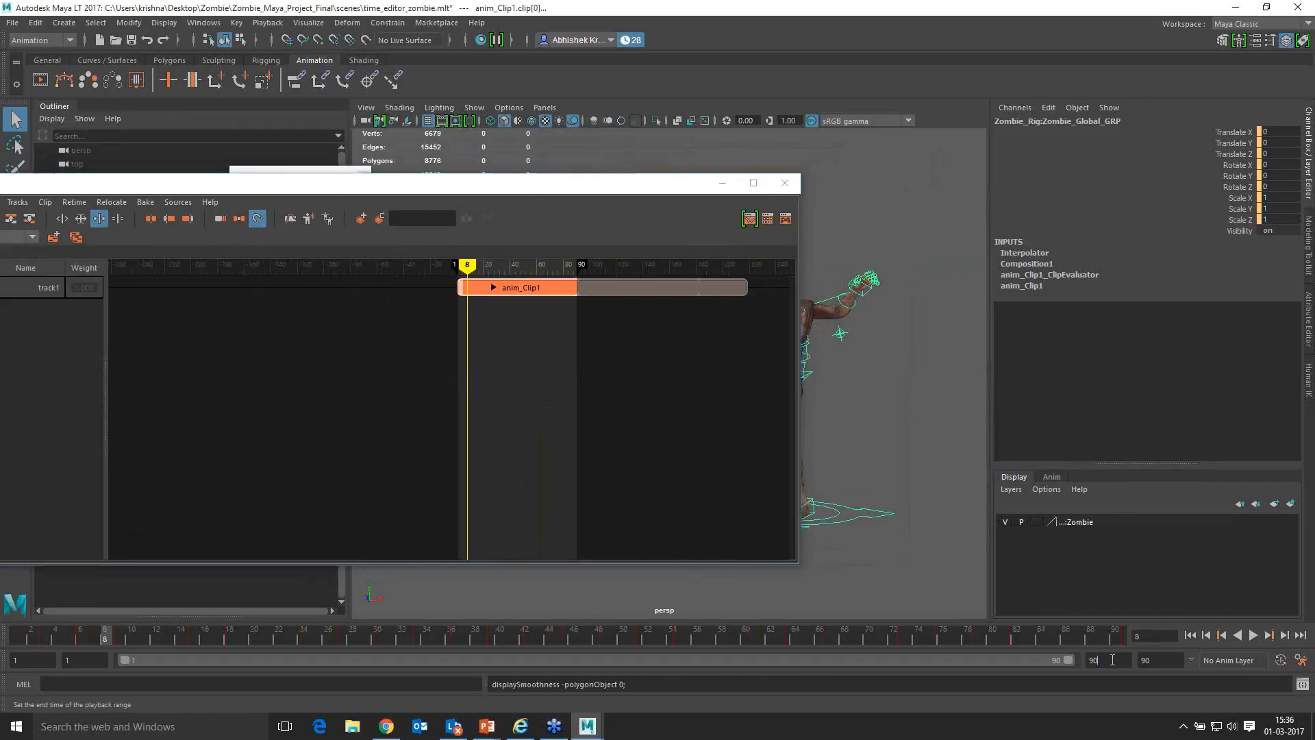
Step: Set the end of the playback range to frame 180, uncover the zombie, play the looped clip and stop it
type("180")
key("Return")
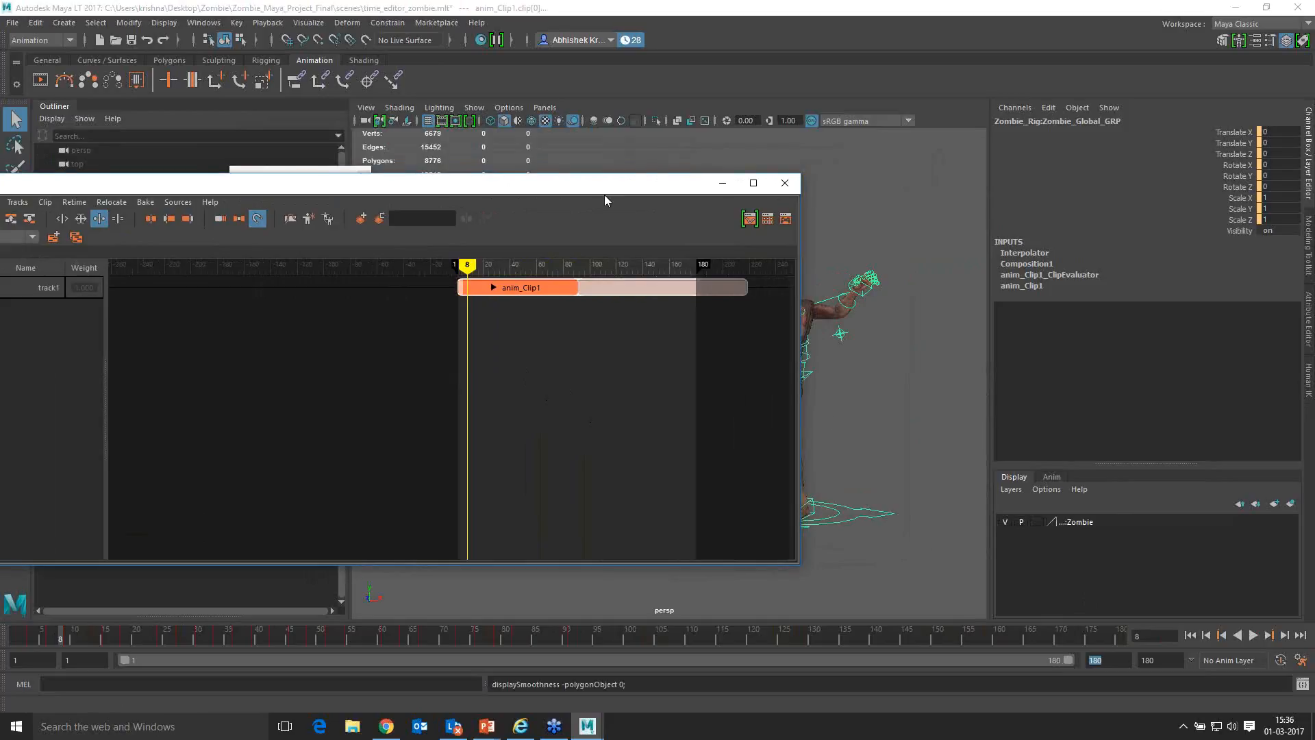
left_click_drag(558, 188, 415, 69)
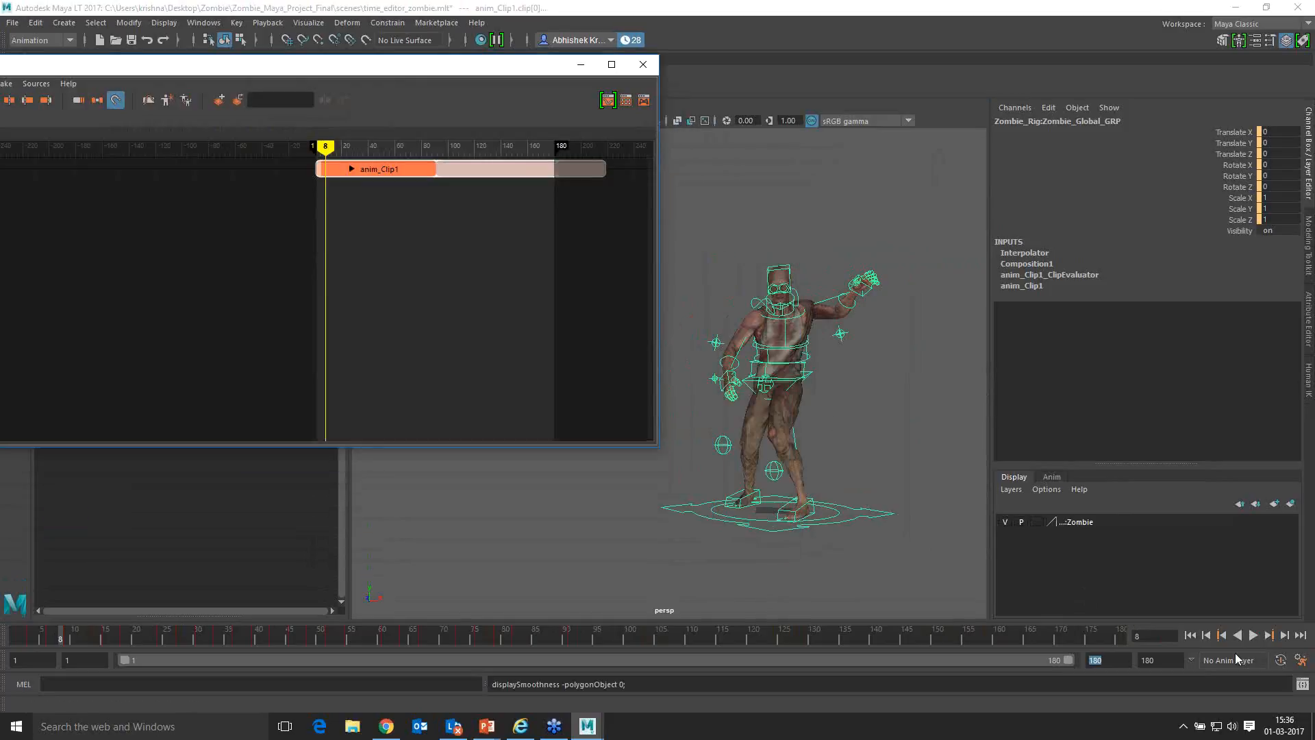
left_click(1252, 635)
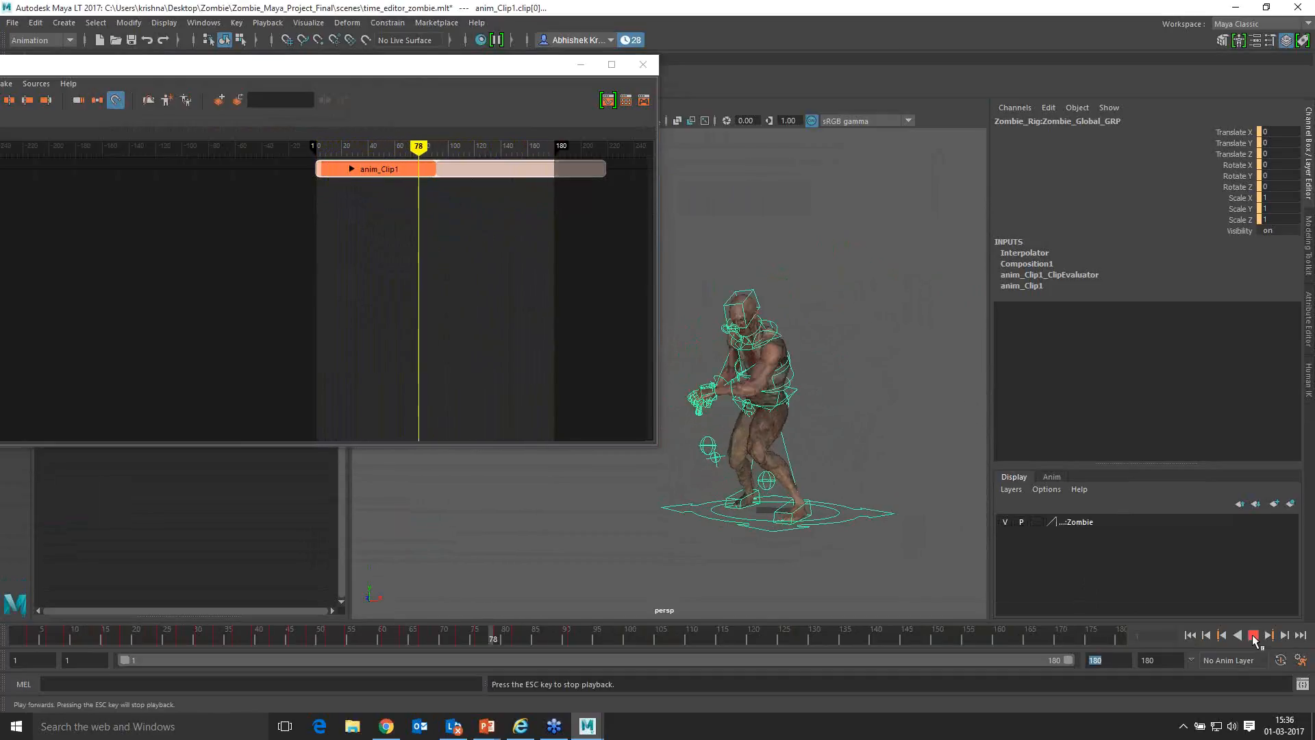
left_click(1254, 636)
Step: Bring the Time Editor back into full view and switch to the PowerPoint slide about the Time Editor
left_click_drag(398, 76, 511, 72)
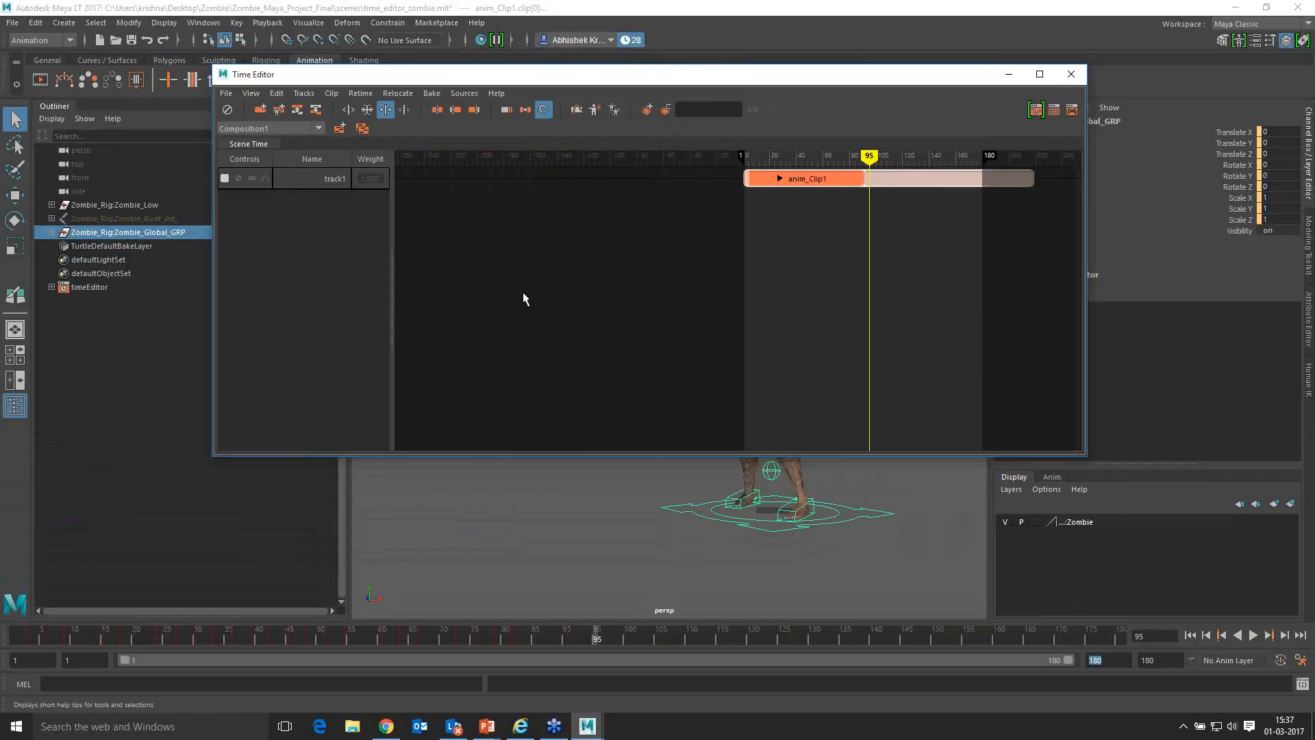
mouse_move(487, 726)
left_click(564, 678)
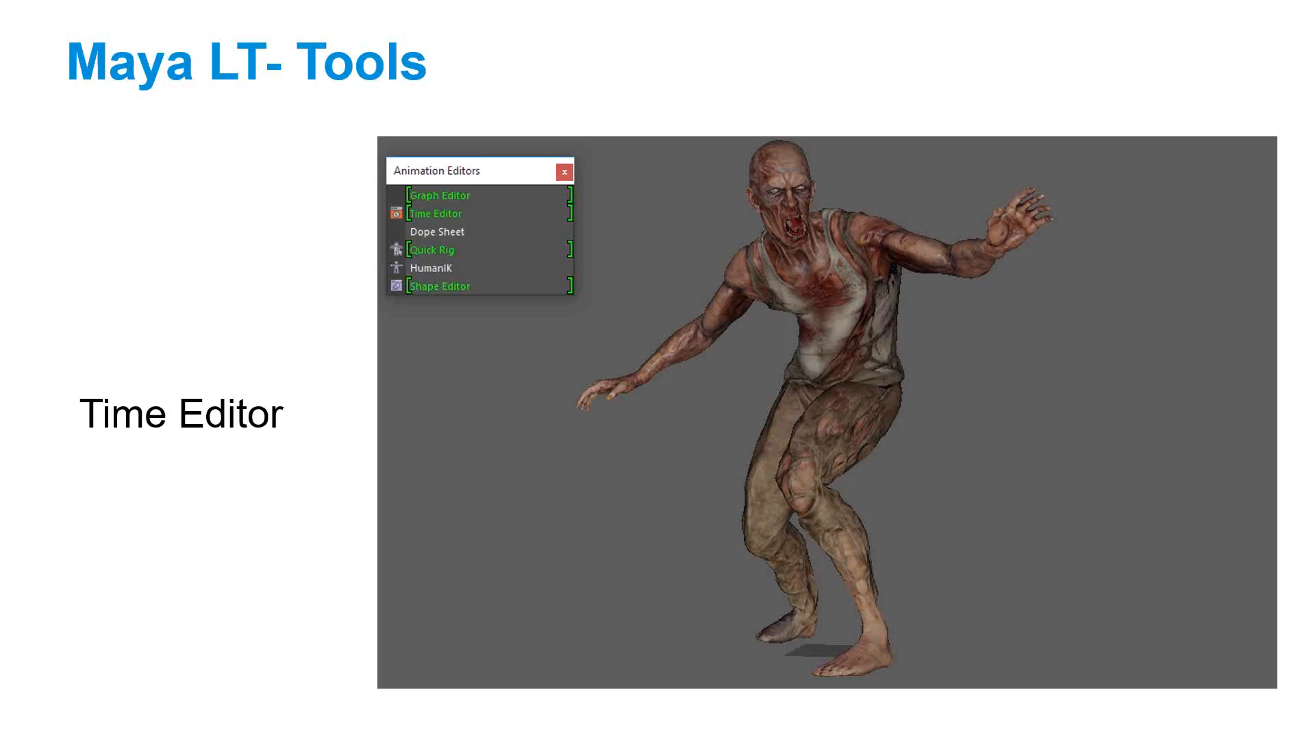
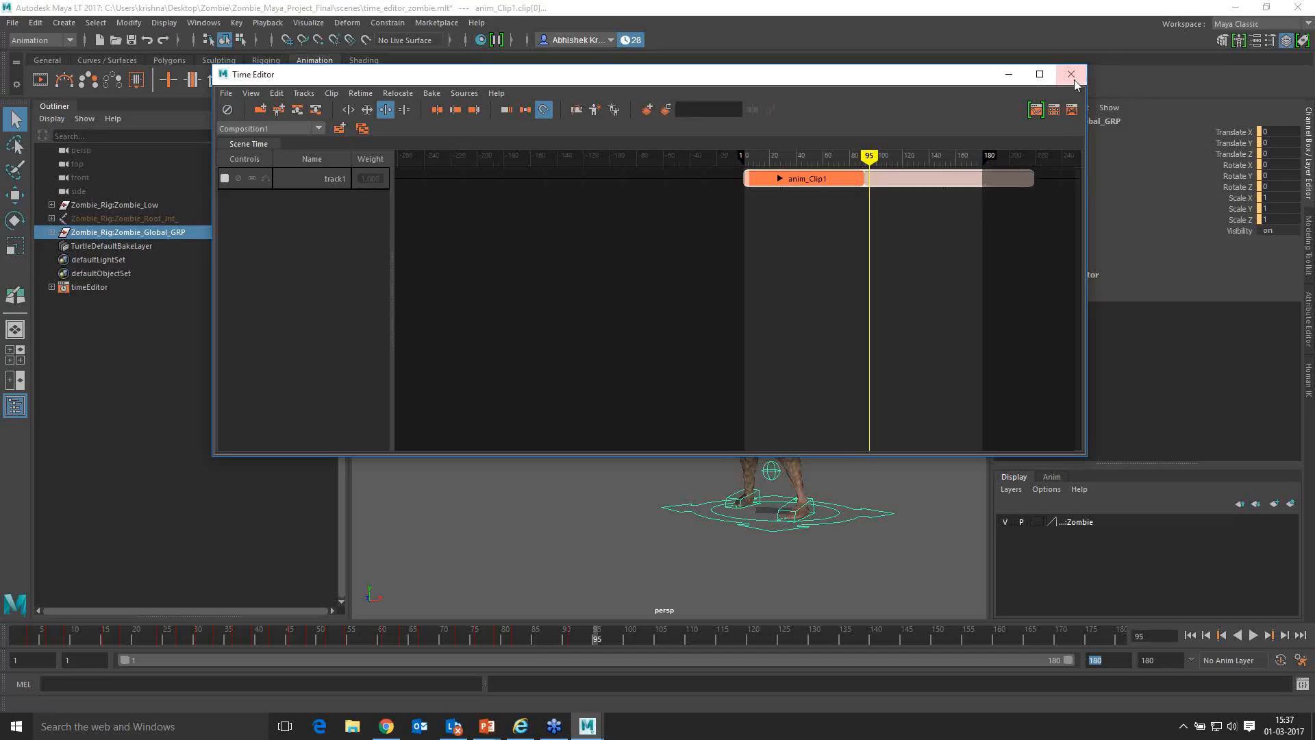
Step: Close the Time Editor, open the Game Exporter and enlarge its window
left_click(1073, 76)
left_click(12, 23)
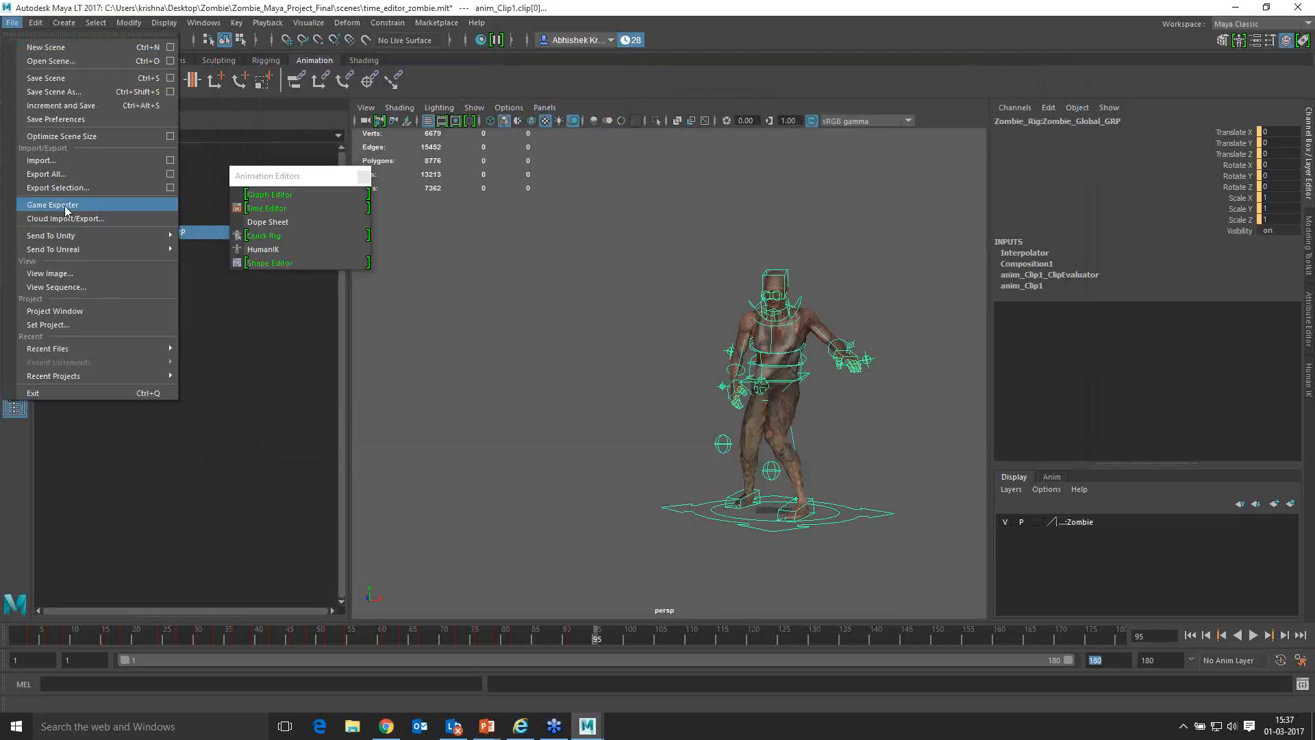
left_click(52, 205)
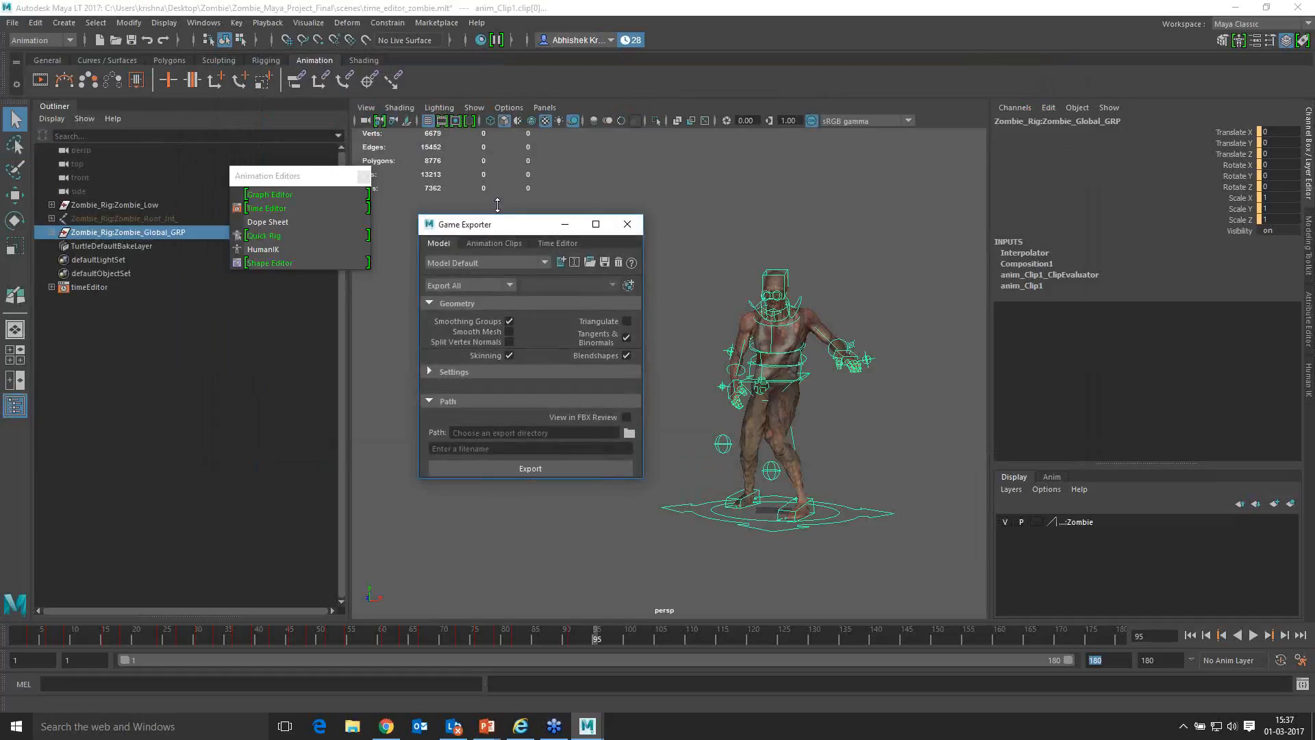
left_click_drag(520, 224, 619, 190)
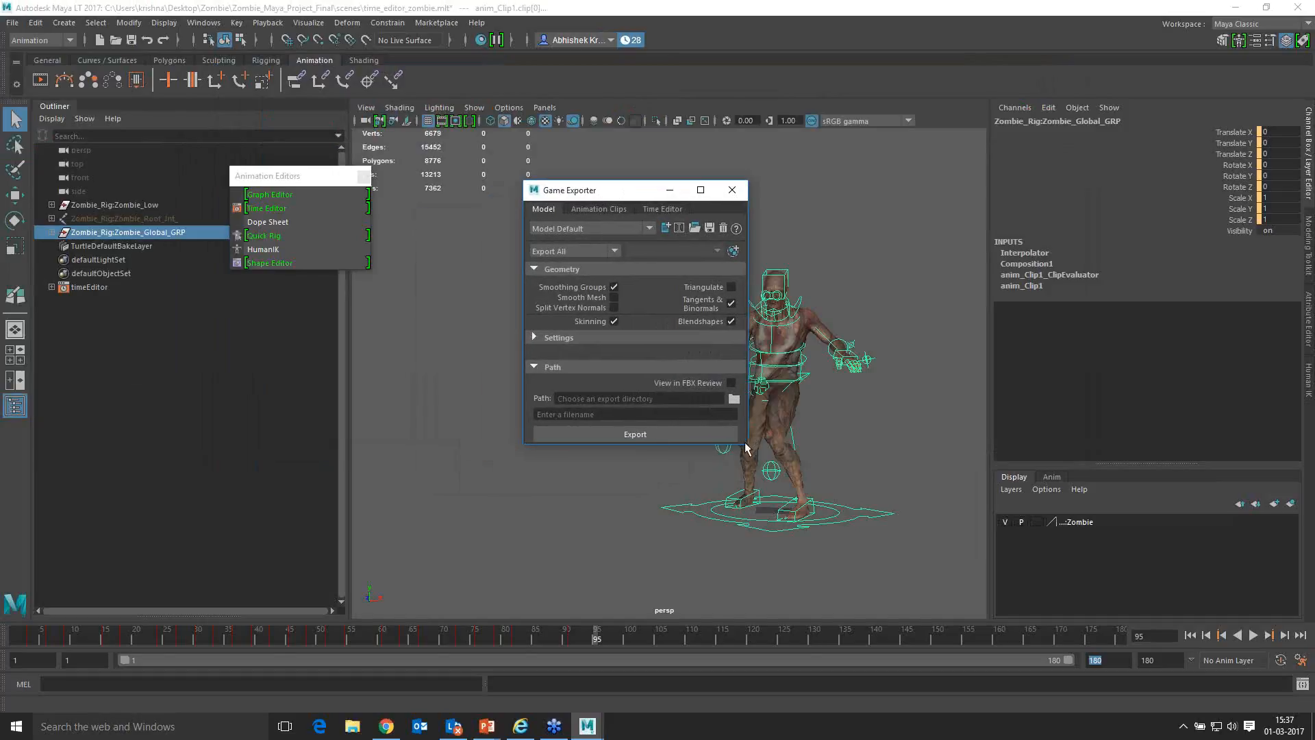
left_click_drag(745, 443, 894, 595)
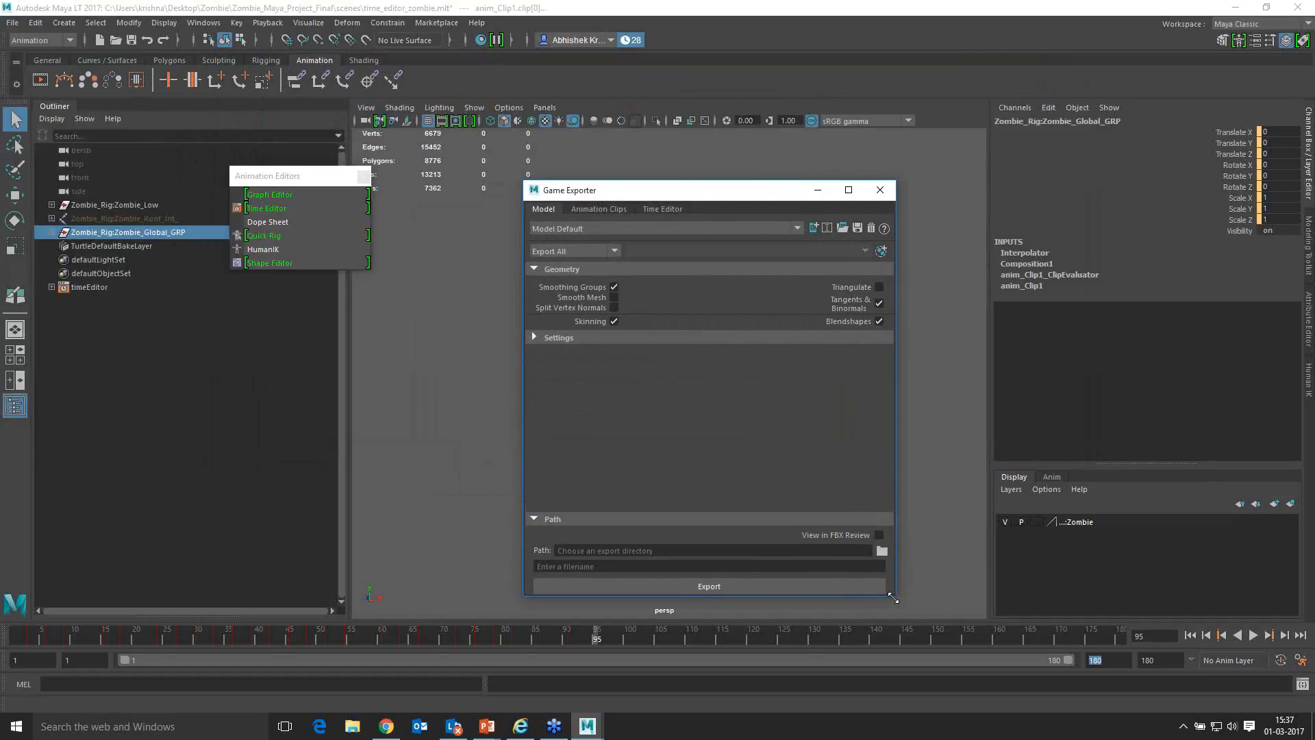
left_click(12, 22)
mouse_move(48, 236)
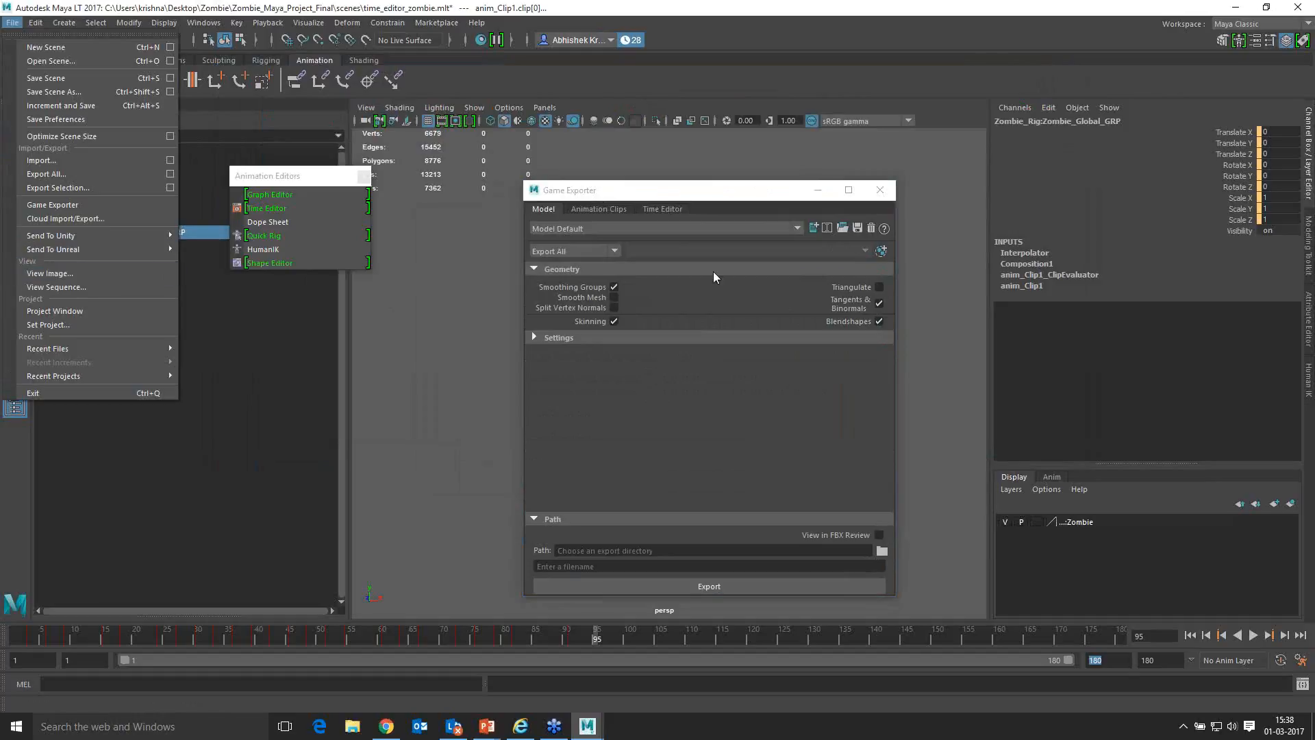
left_click(671, 197)
left_click_drag(671, 197, 712, 174)
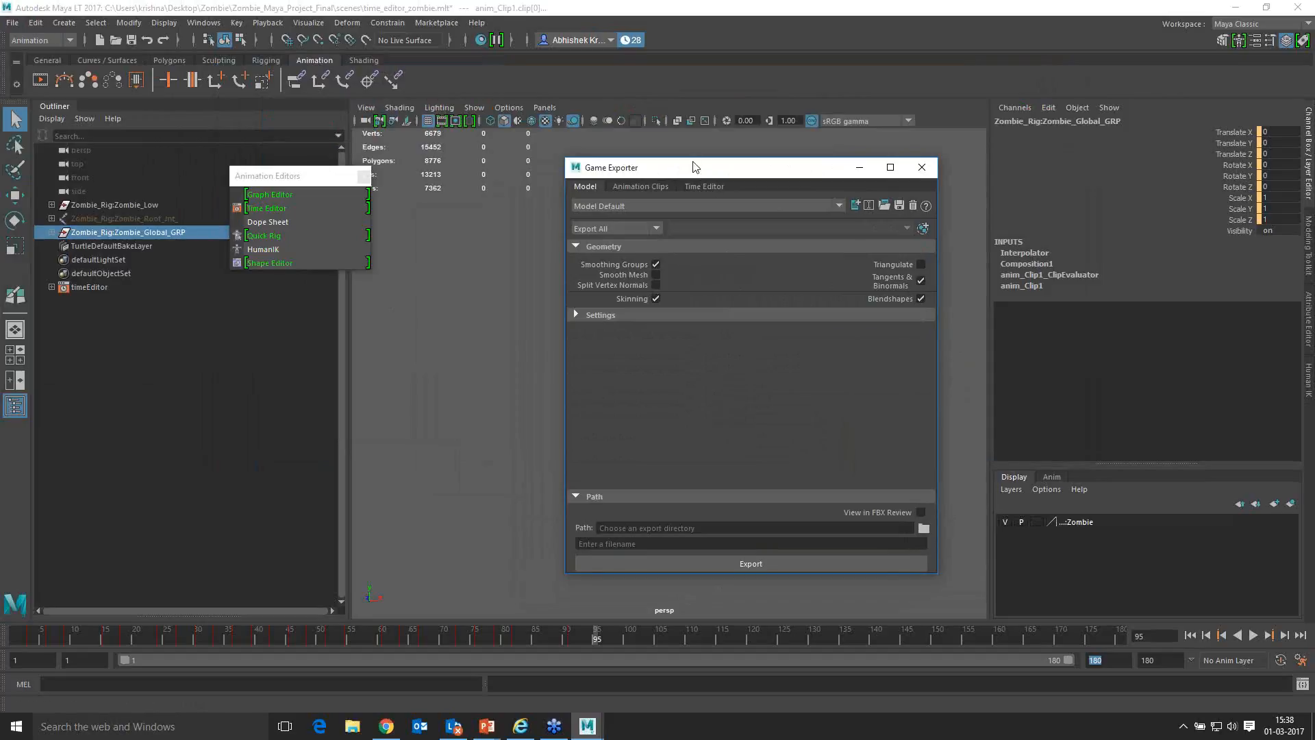
left_click_drag(700, 170, 688, 162)
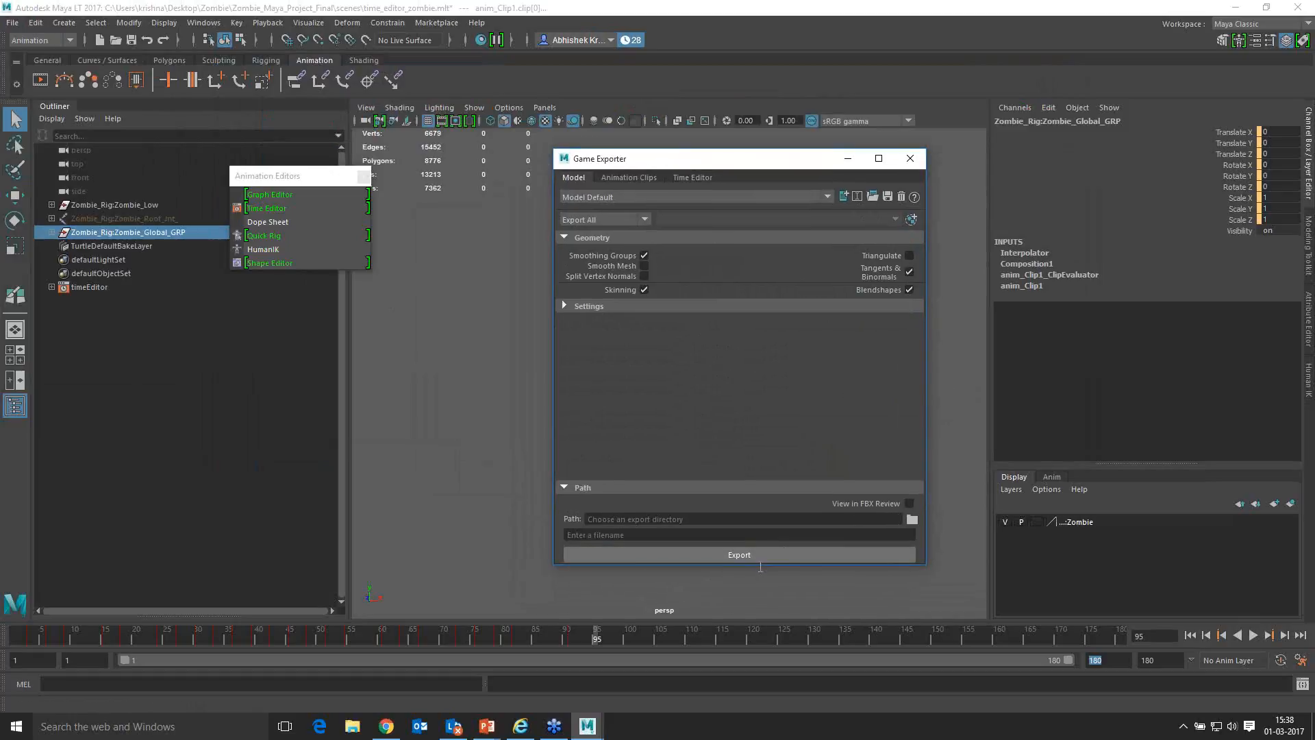
Step: Add an animation clip named attack in the Game Exporter, covering frames 1 to 45
left_click(637, 178)
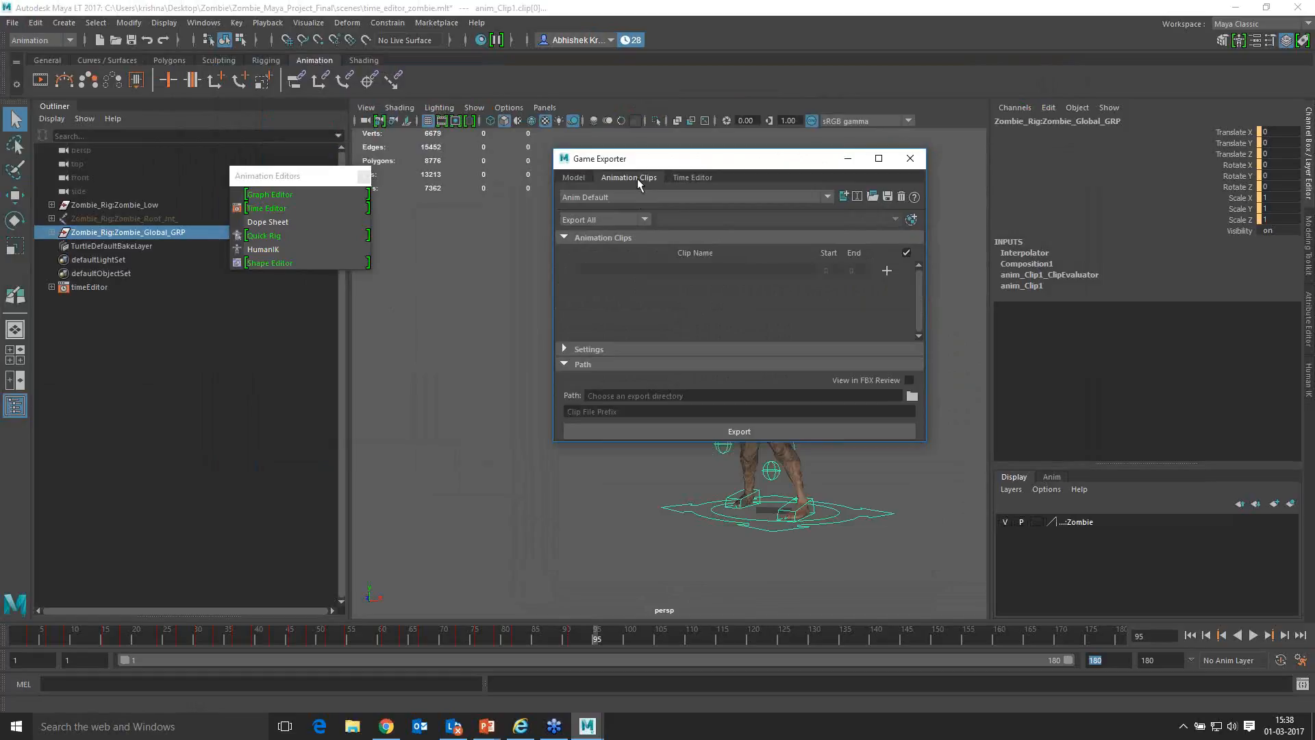
left_click_drag(681, 164, 423, 164)
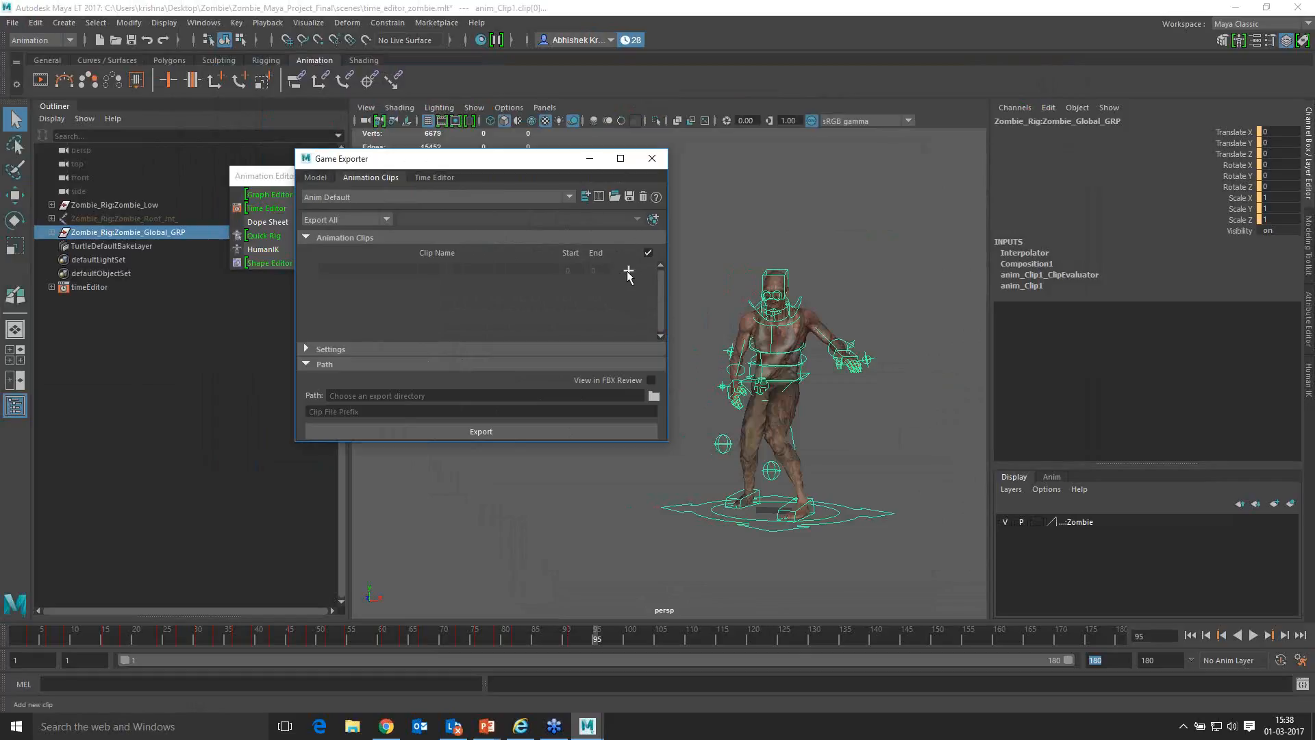
left_click(628, 272)
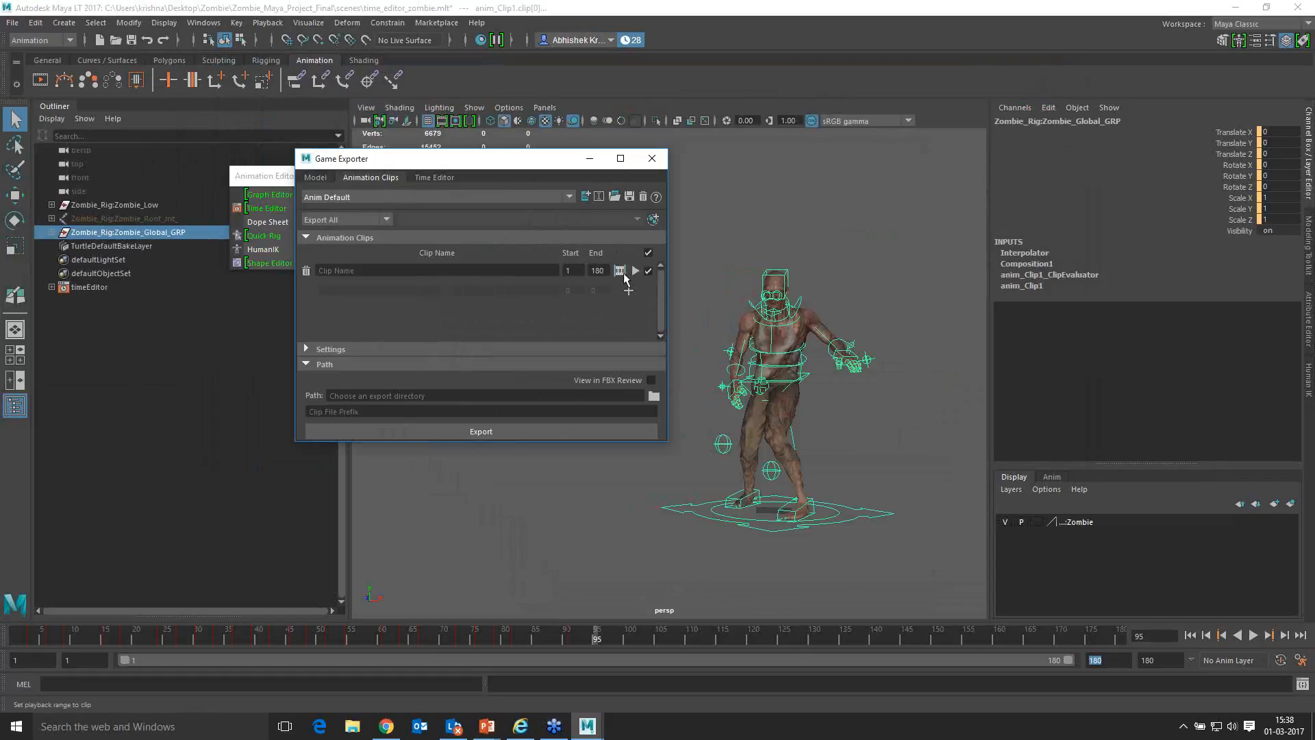
left_click(375, 269)
type("attack")
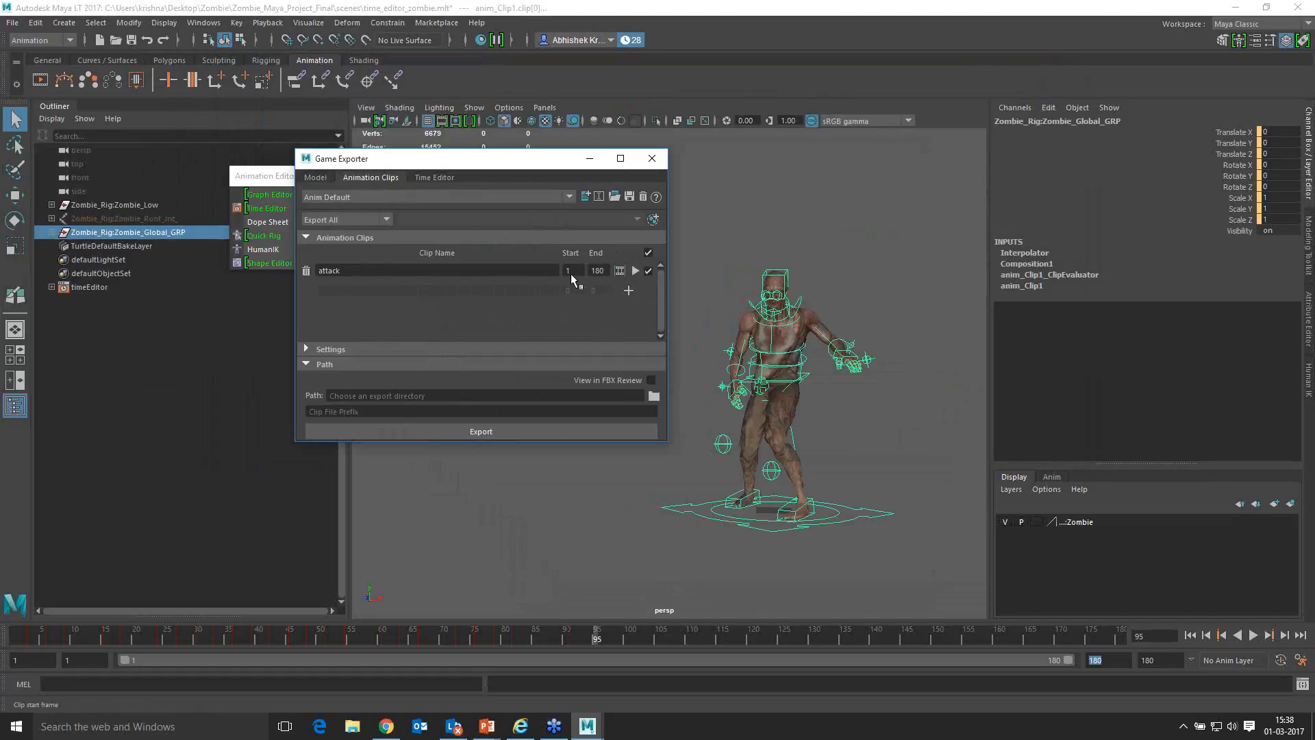
left_click(605, 270)
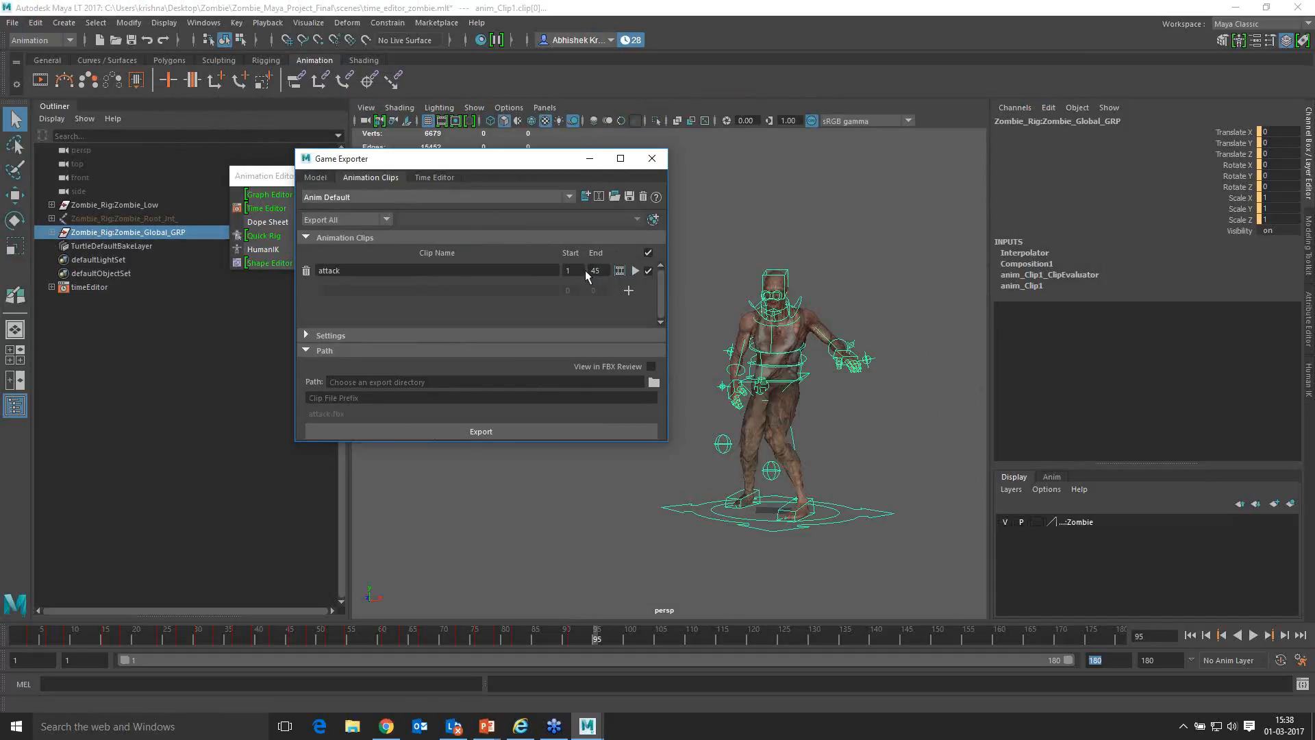
Step: Add a second animation clip named reverse attack, covering frames 46 to 90
left_click(624, 290)
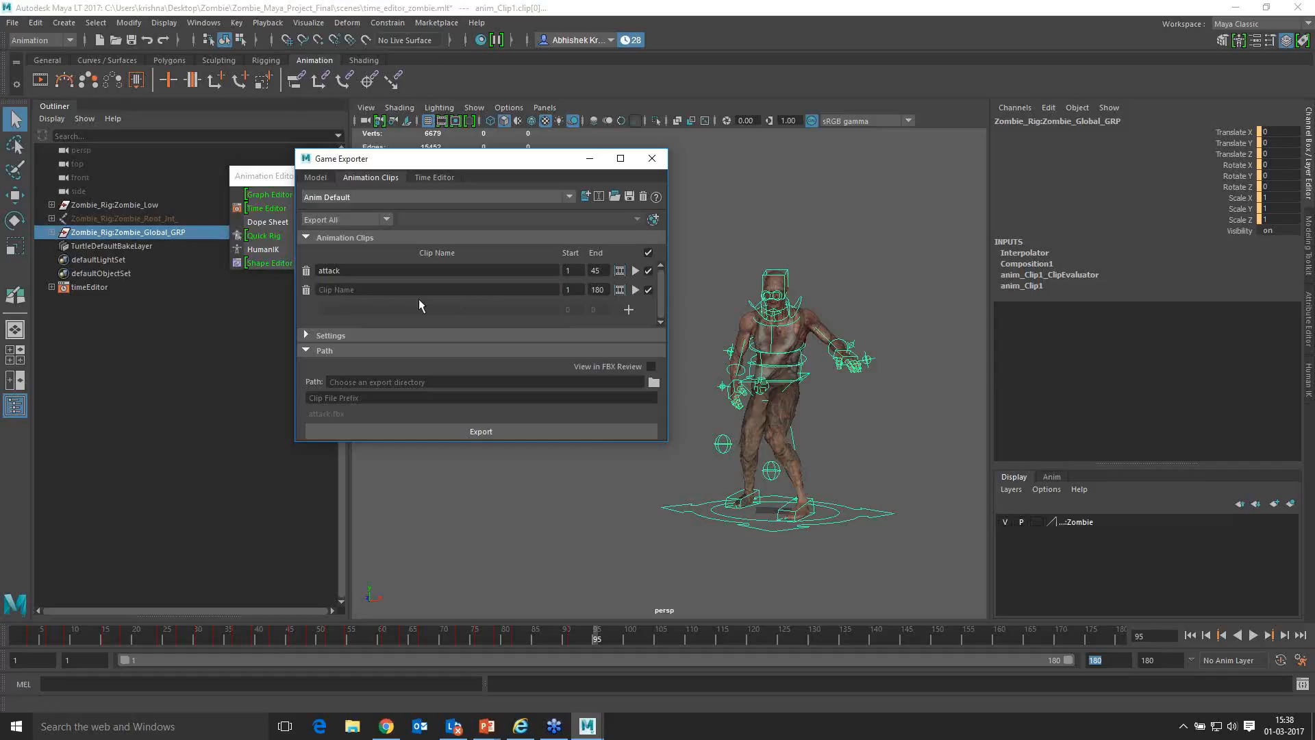
left_click(385, 288)
type("reverse attack")
key("Tab")
type("46")
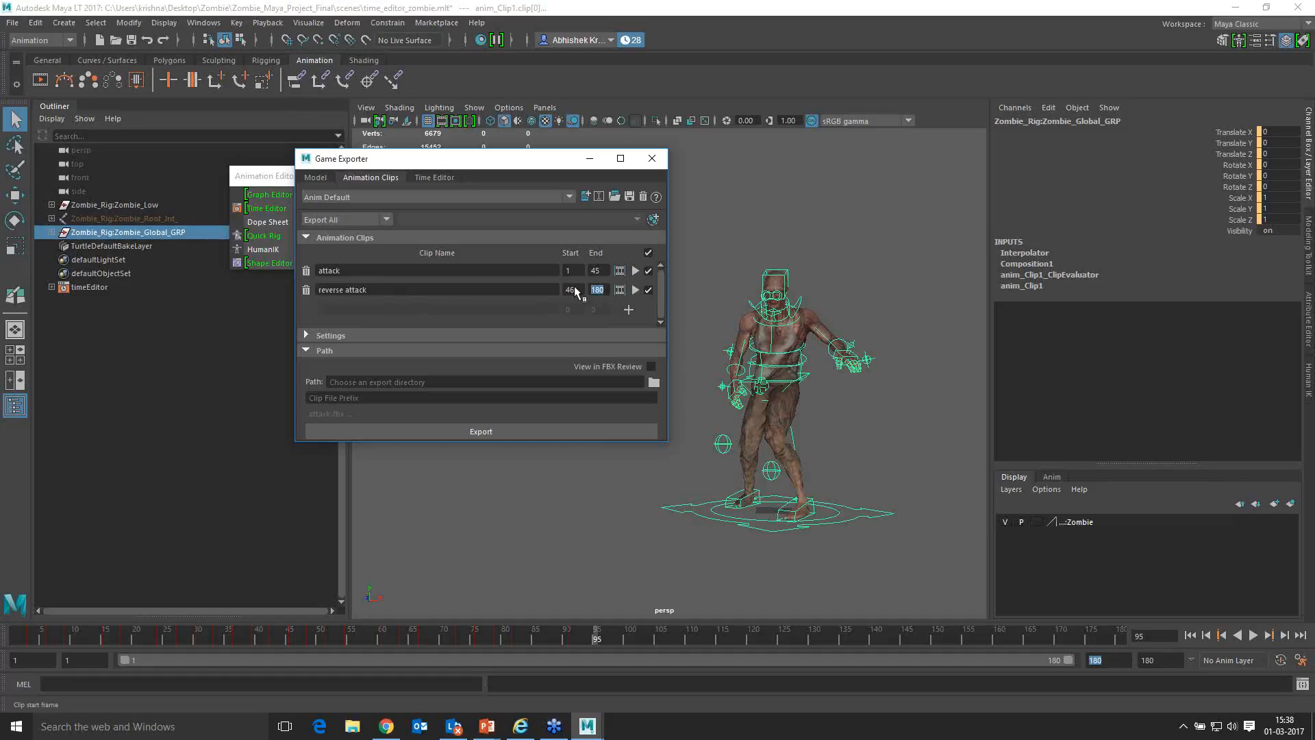
type("90")
Step: Preview the attack clip, stop it, and play the reverse attack clip from the Game Exporter
left_click(635, 270)
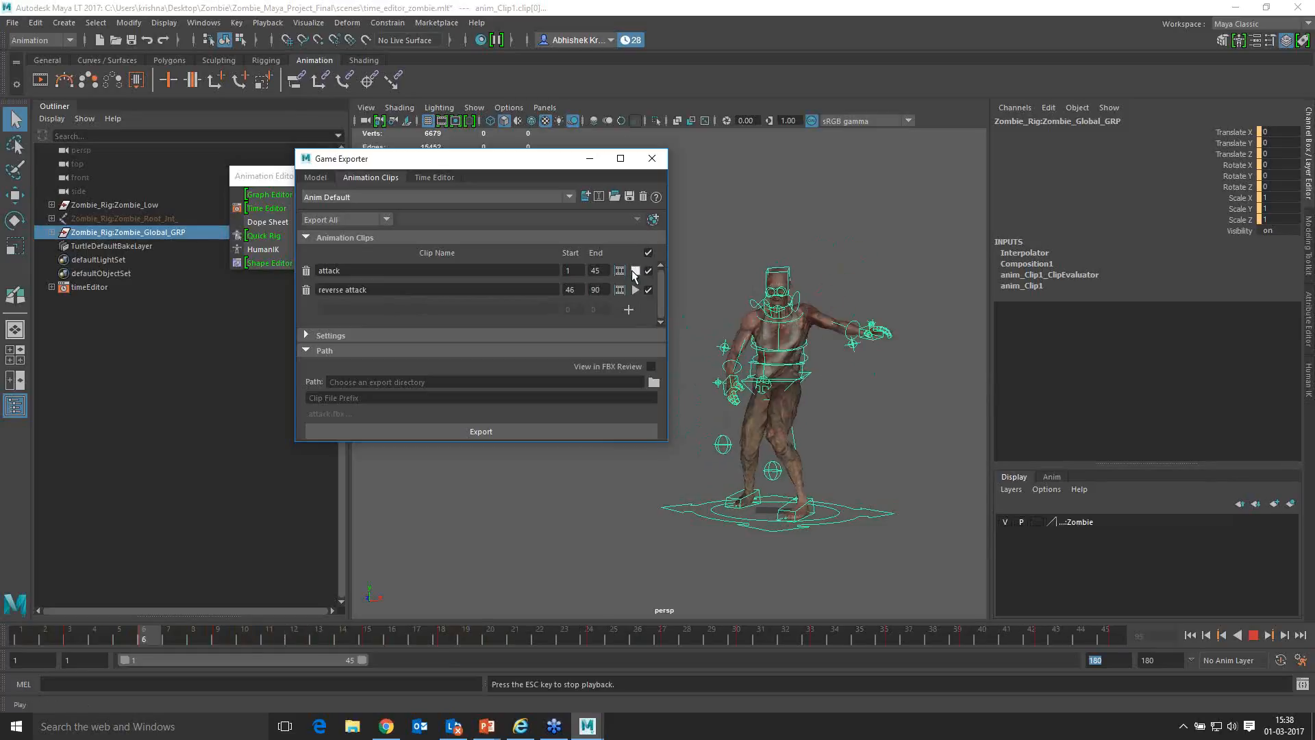
left_click(634, 271)
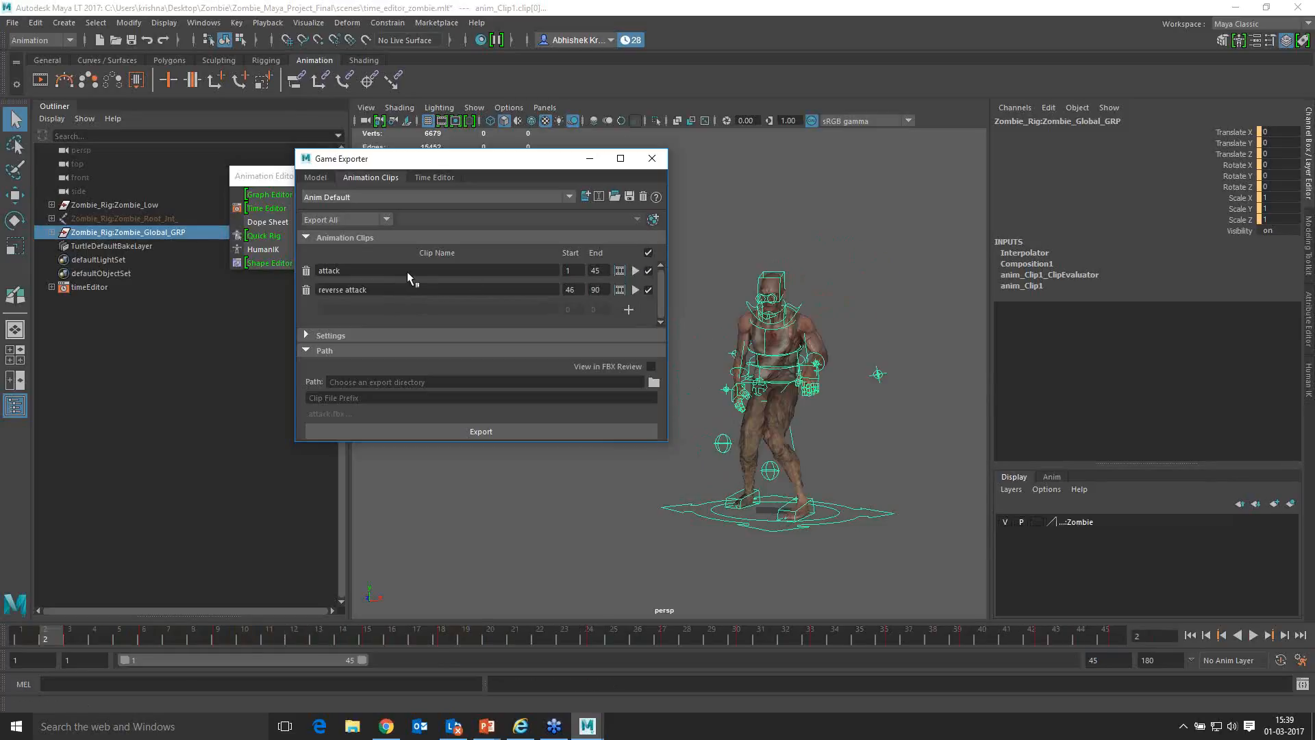
left_click_drag(446, 160, 440, 158)
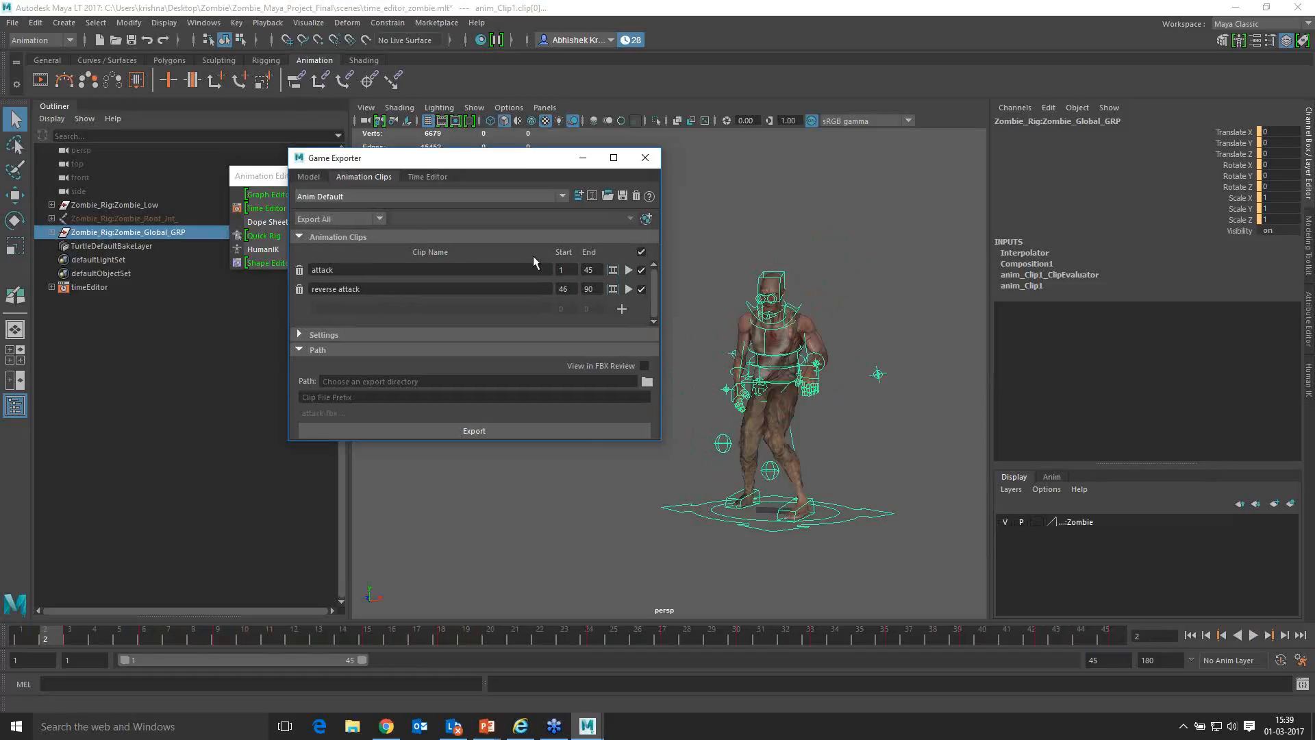
left_click(629, 289)
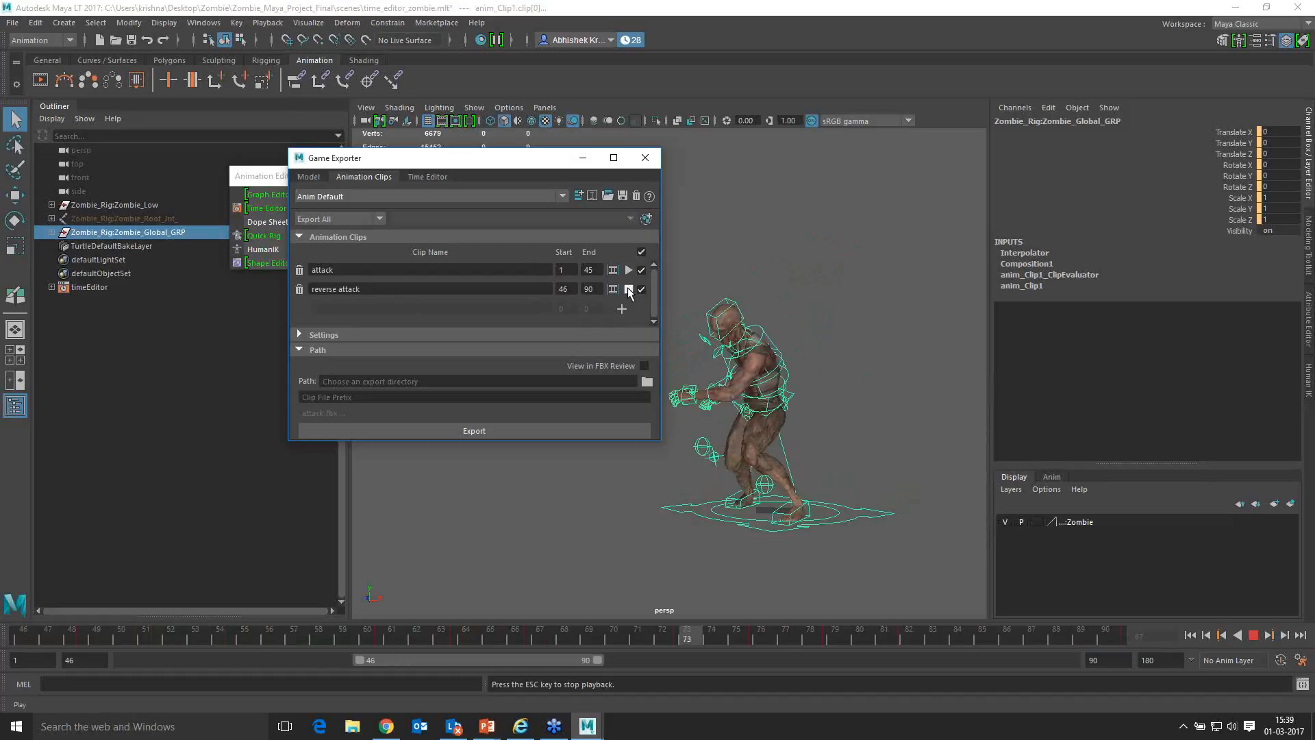
Step: Stop the reverse attack preview, then play and stop the attack clip from the Game Exporter
left_click(630, 289)
left_click(629, 270)
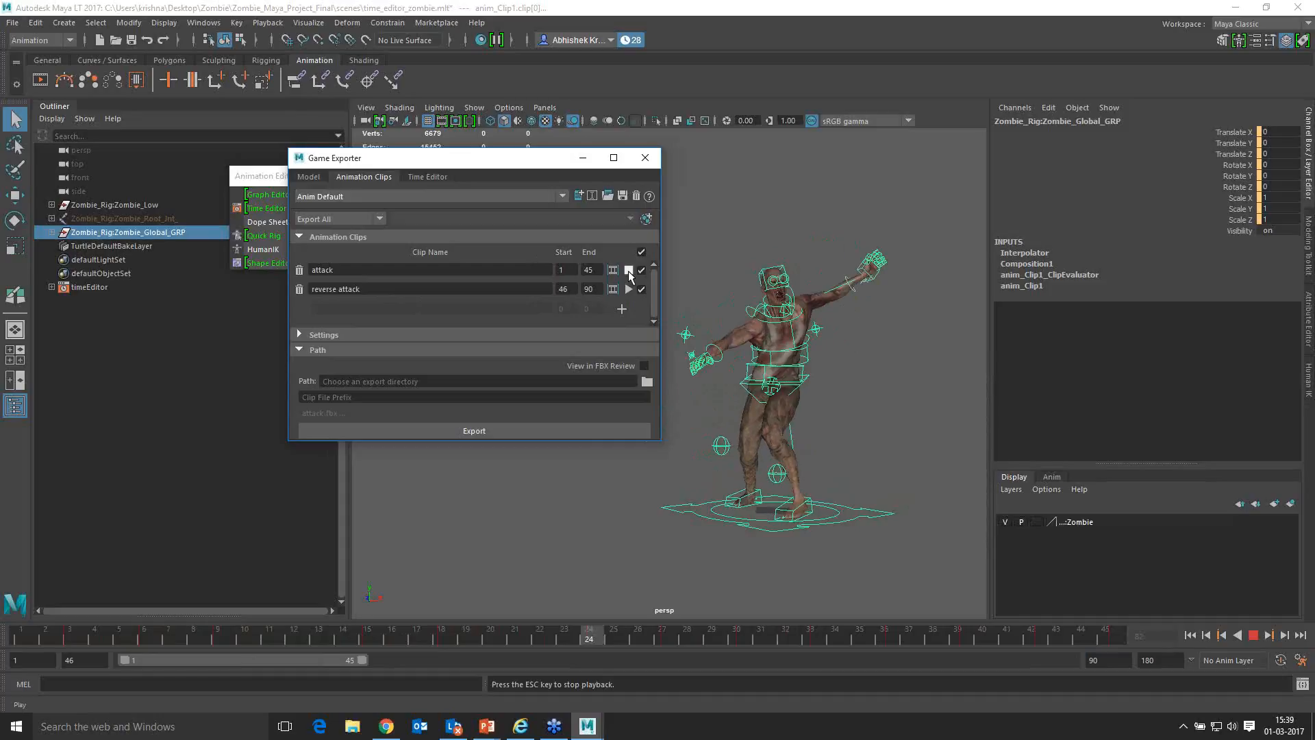
left_click(628, 270)
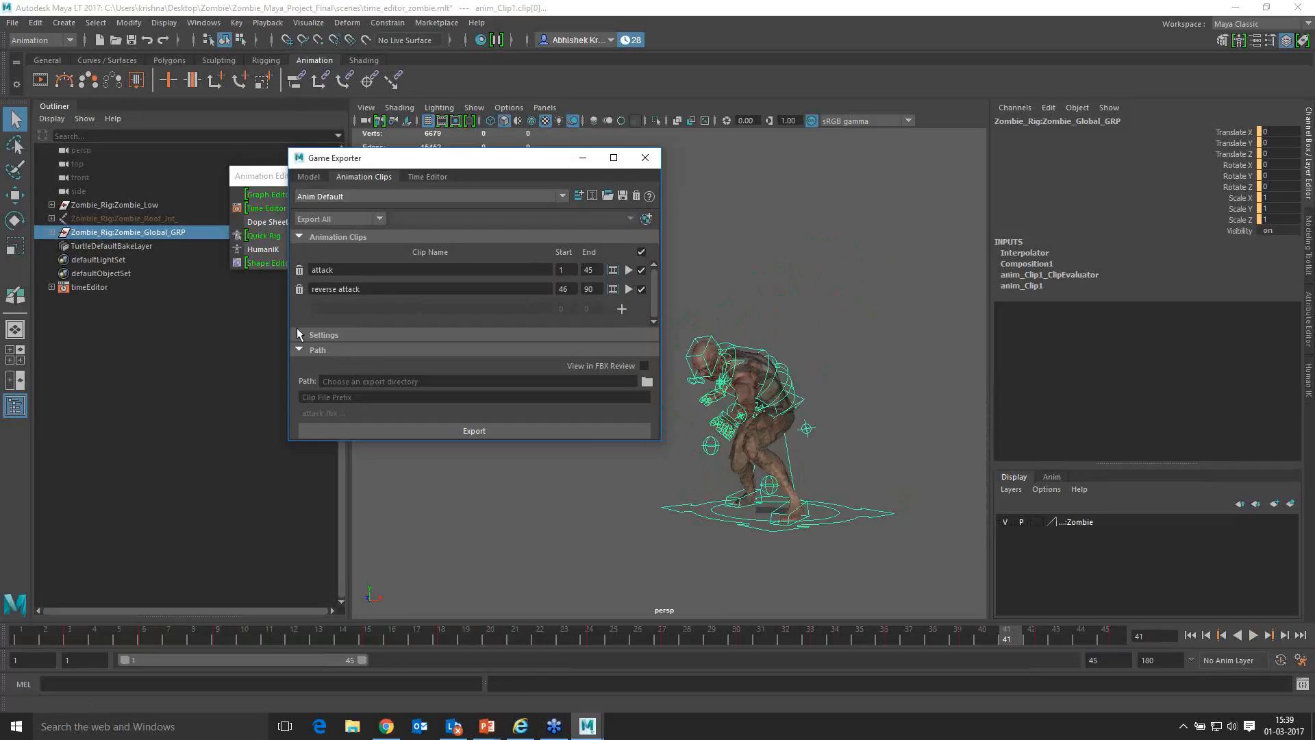
Step: Expand the Game Exporter's export settings and review the clip file saving options and the available FBX versions
left_click(339, 335)
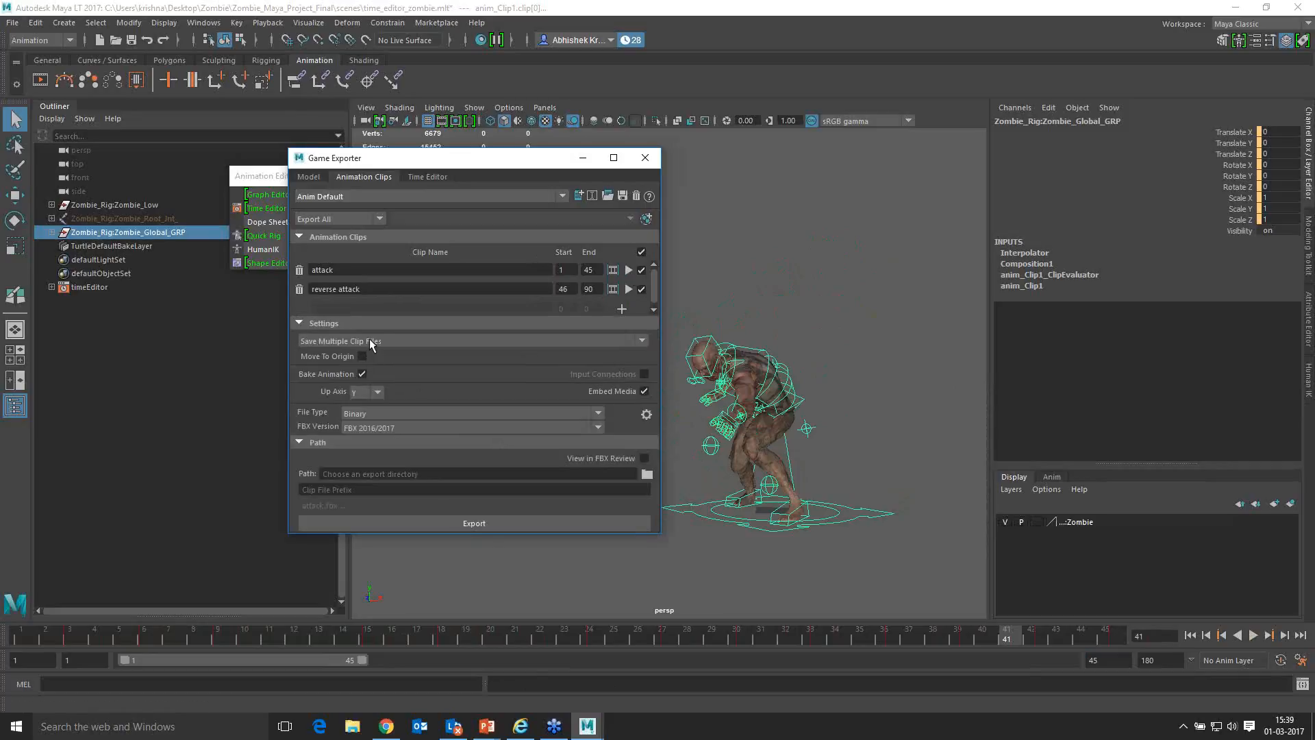
left_click(372, 342)
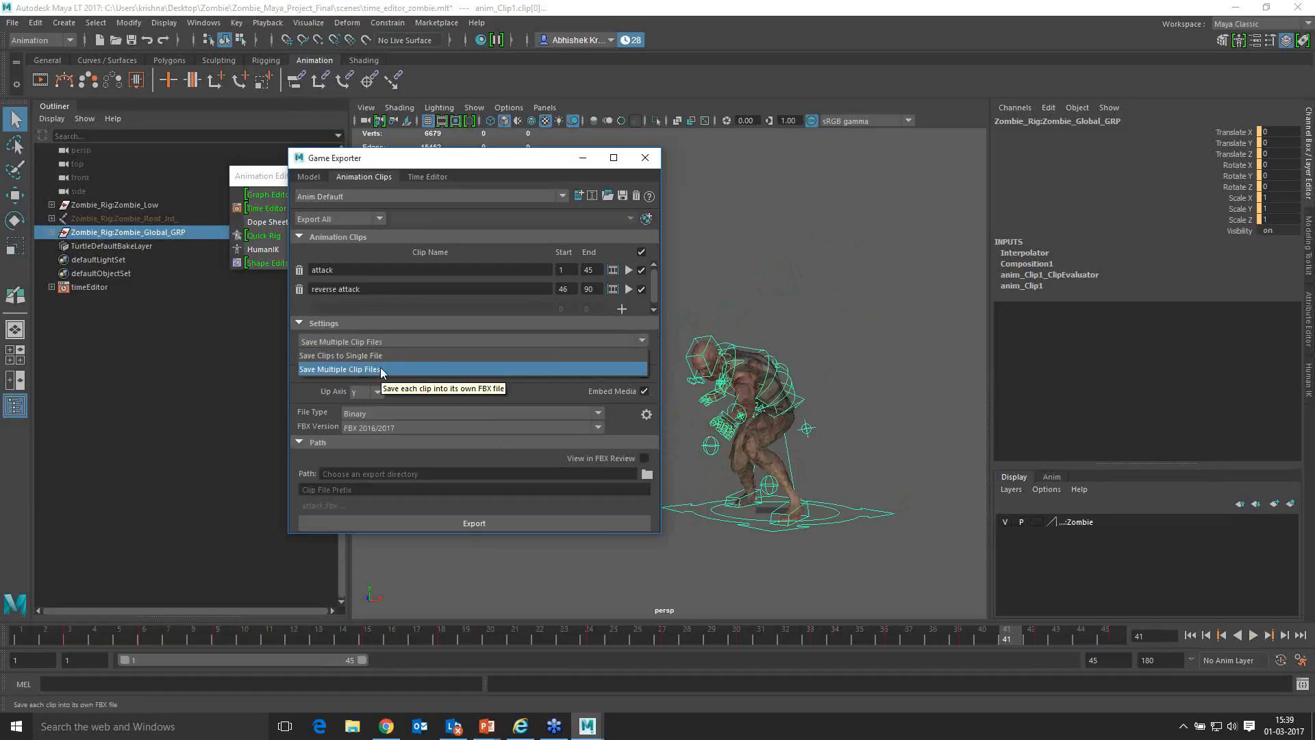
left_click(411, 393)
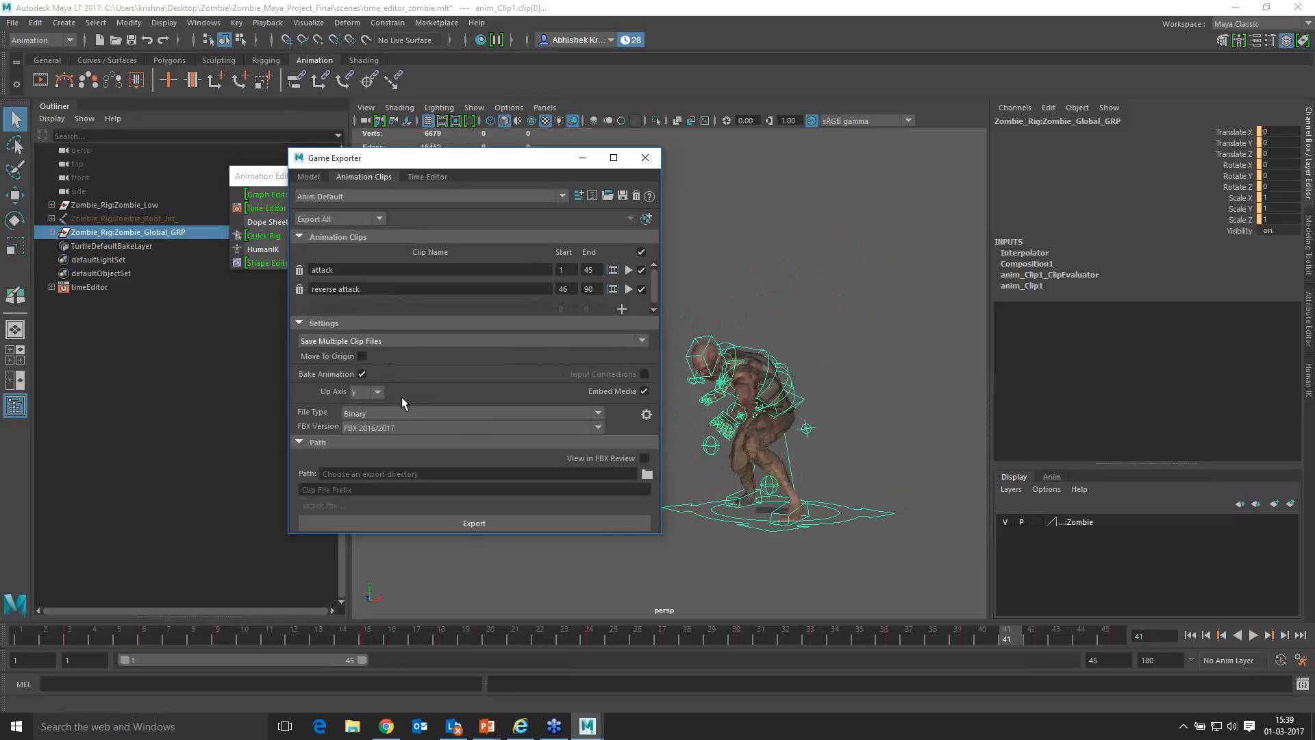
left_click(451, 428)
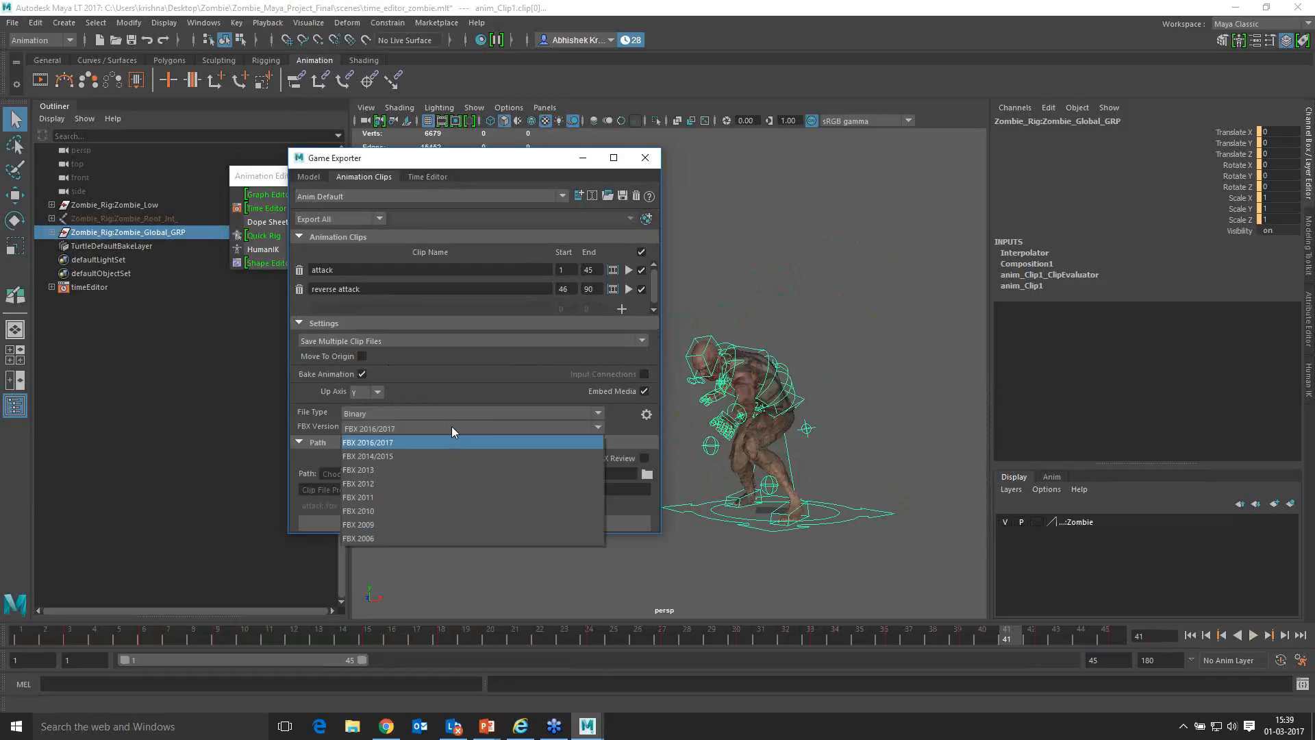
left_click(451, 426)
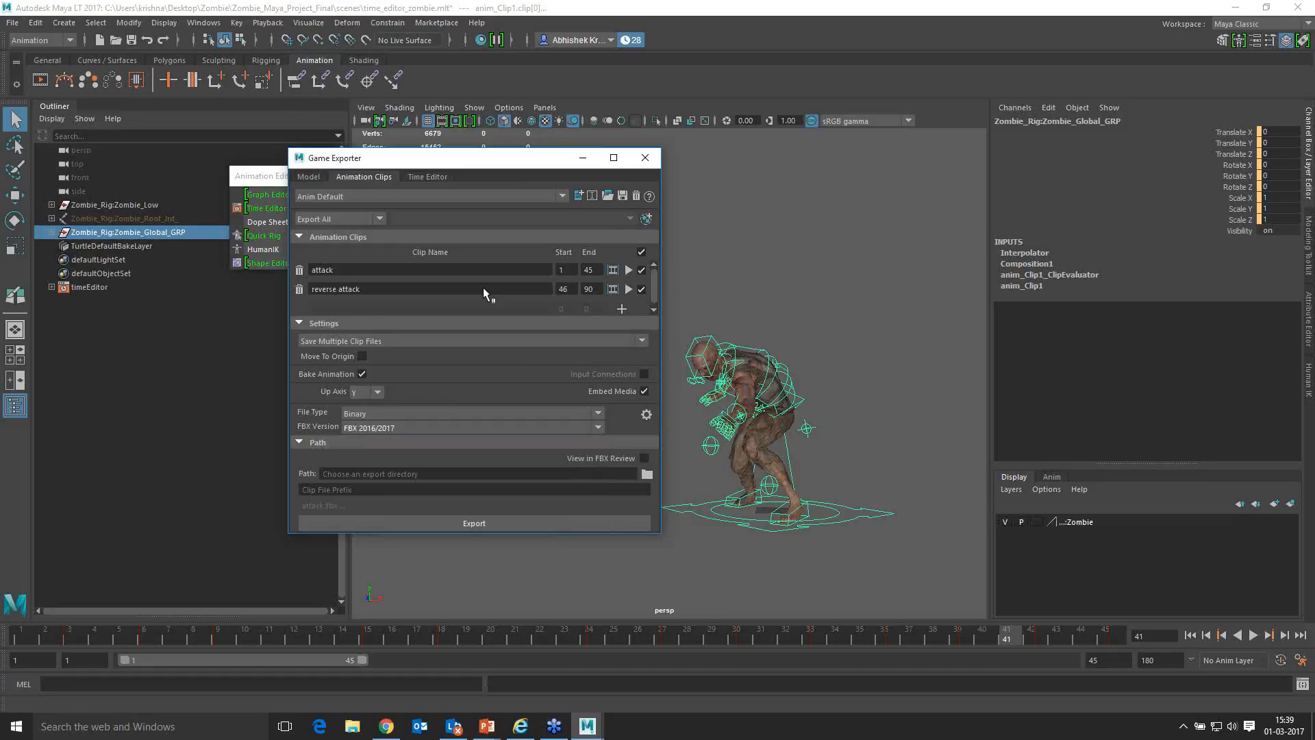
Step: Switch to the PowerPoint slide show and advance from Support for Game Engines to the Marketplace slide
mouse_move(488, 727)
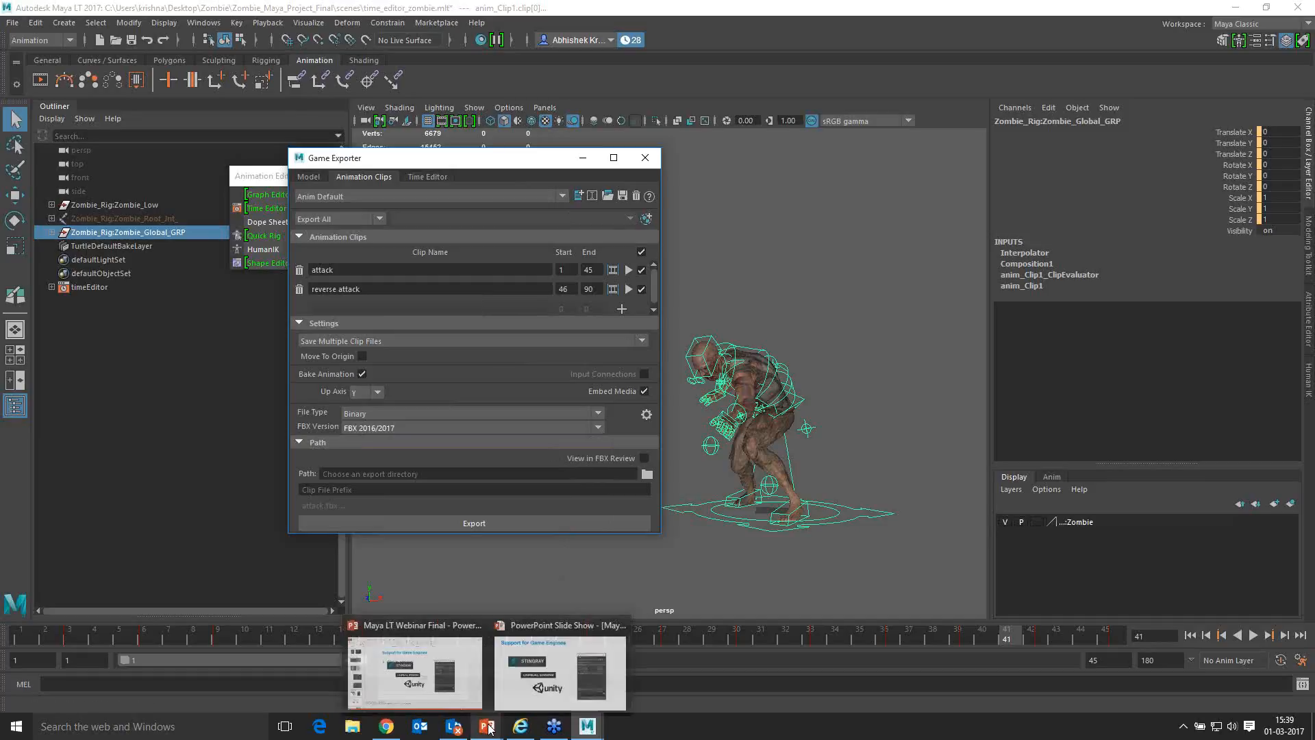
left_click(560, 682)
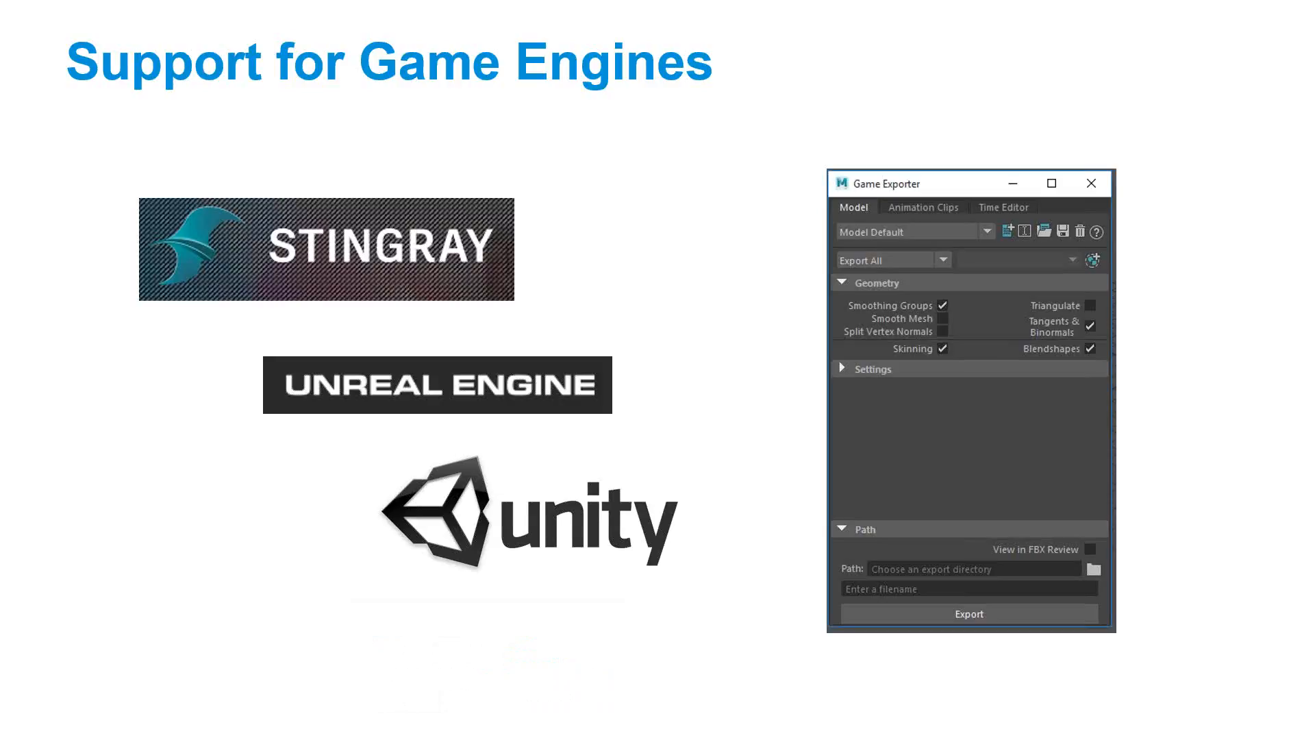
key("Right")
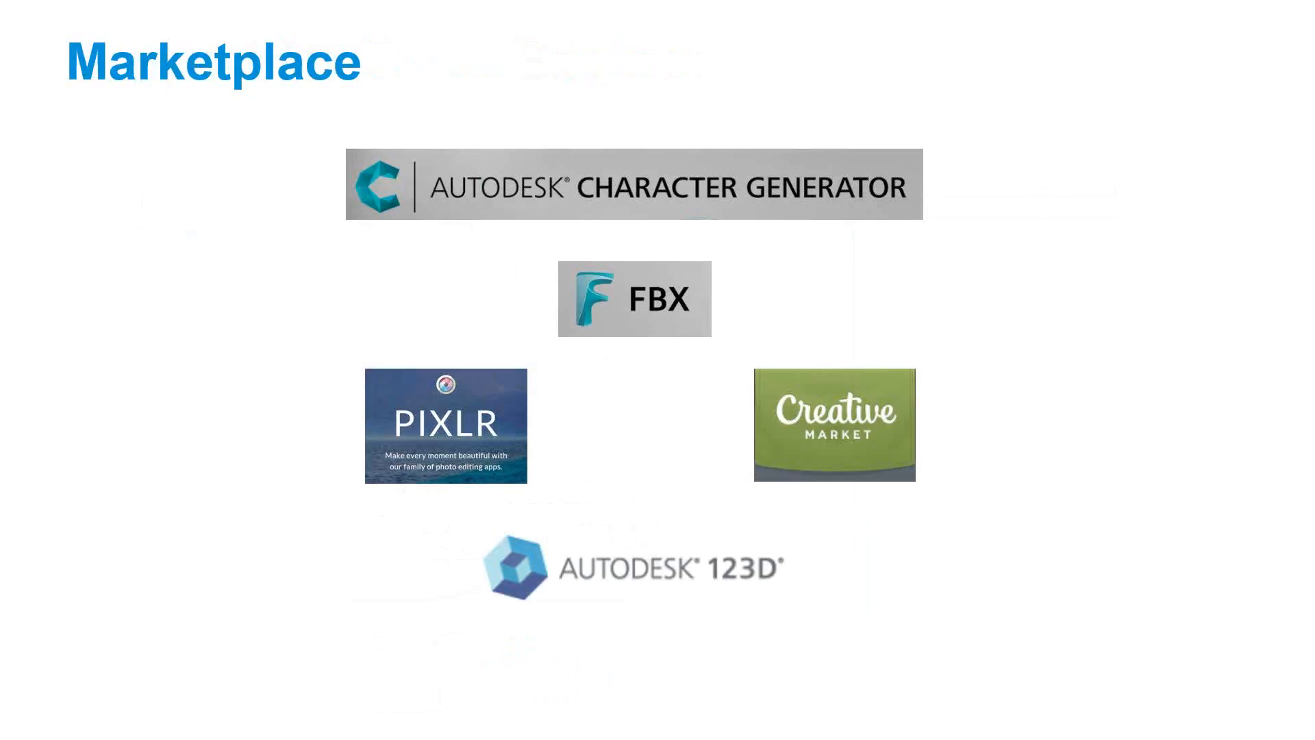
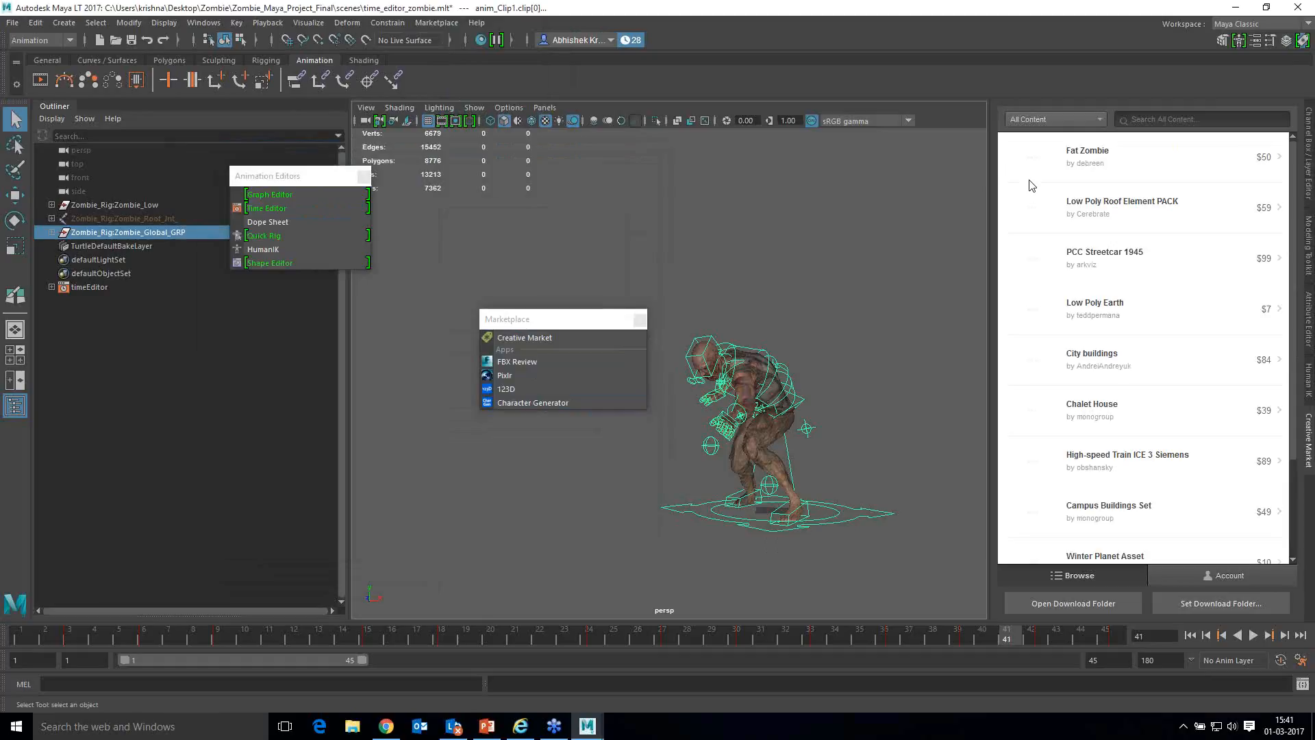
Step: View the Fat Zombie and Low Poly Roof Element PACK listings in Creative Market, returning to all content after each
left_click(1028, 152)
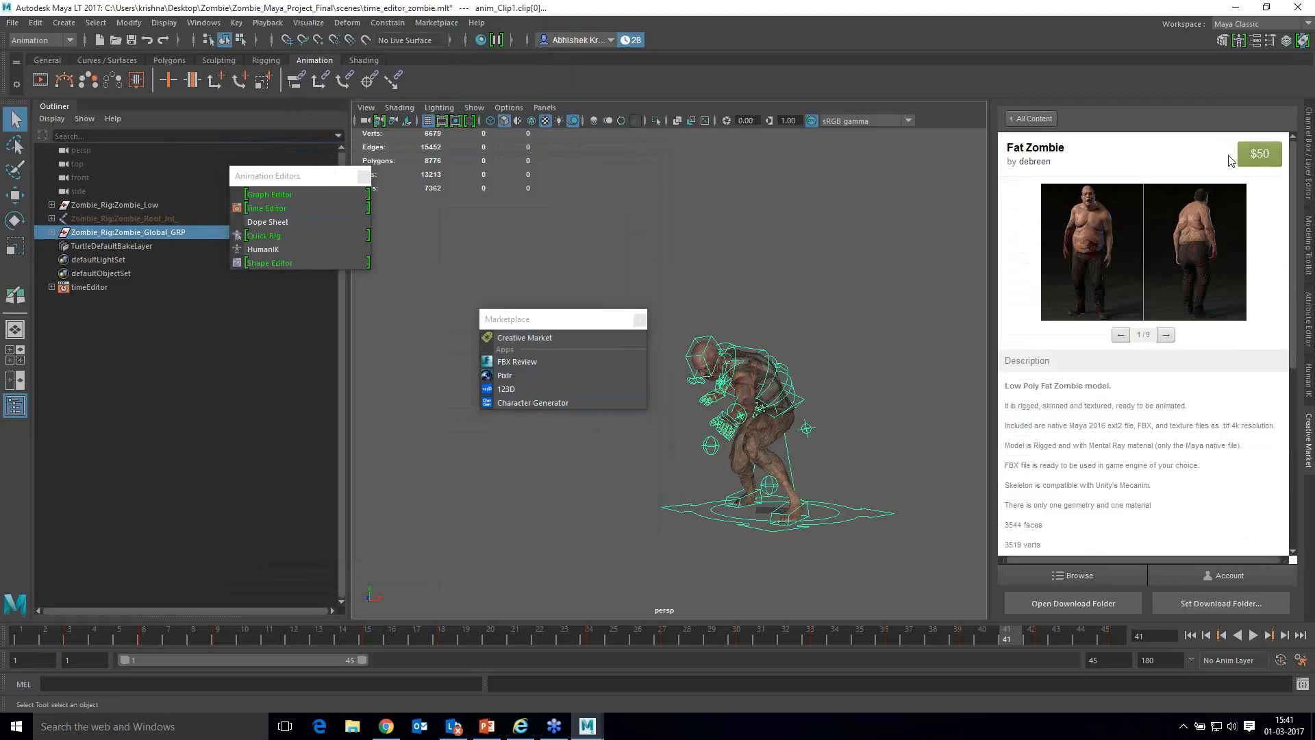
left_click(1024, 119)
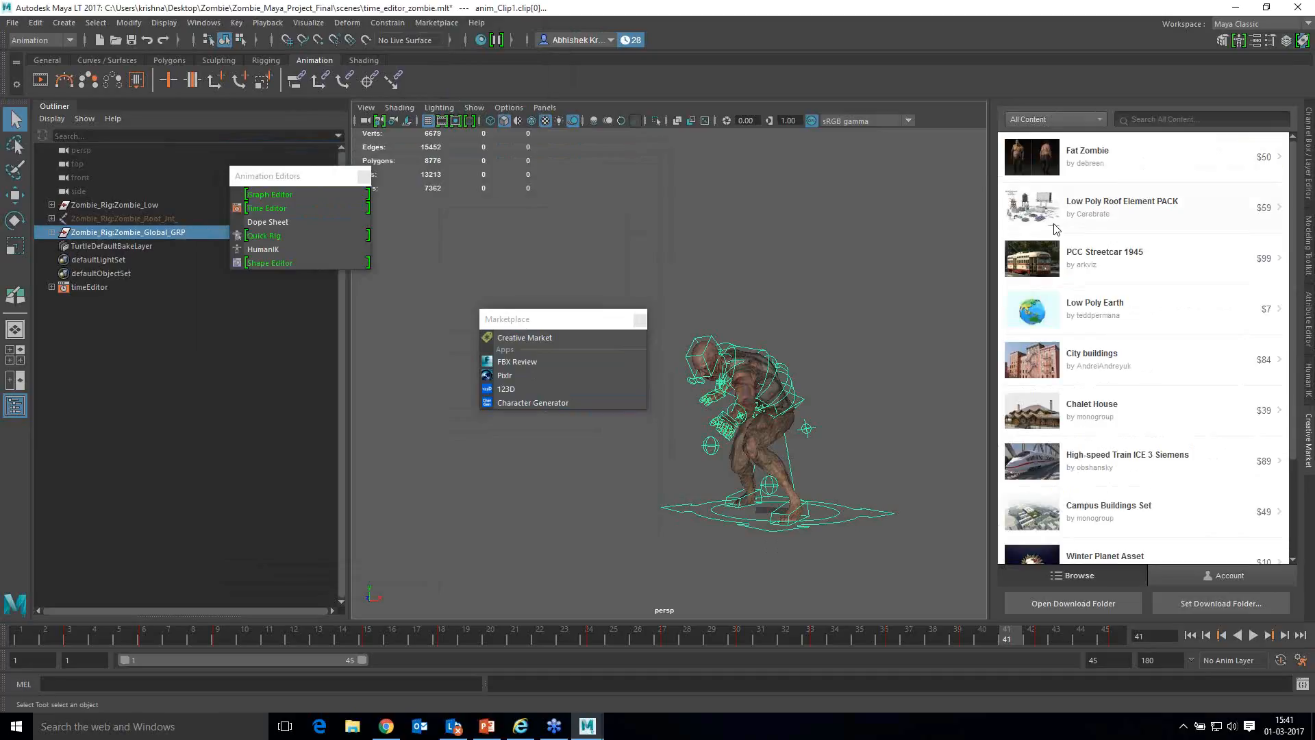
left_click(1032, 206)
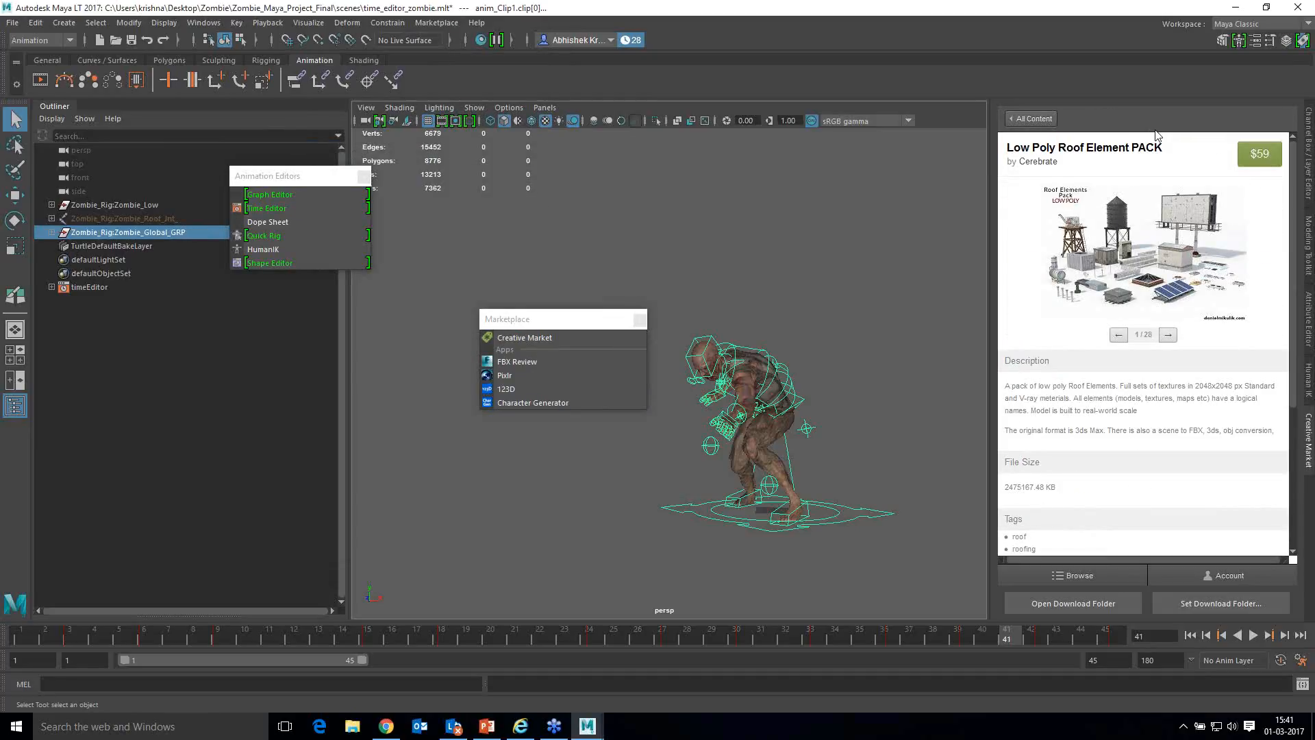
left_click(1034, 120)
Step: Search Creative Market for chair and read through the details of the Agata armchair listing
left_click(1145, 119)
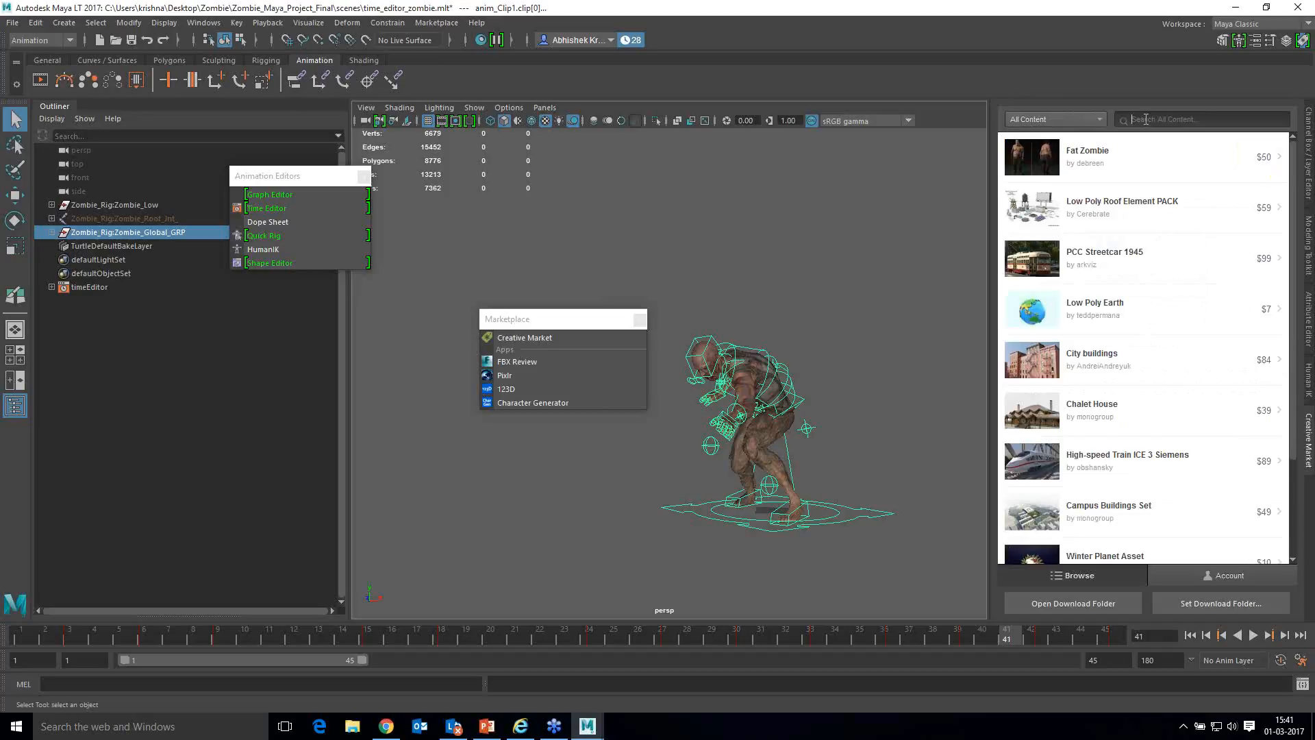
type("chair")
key("Return")
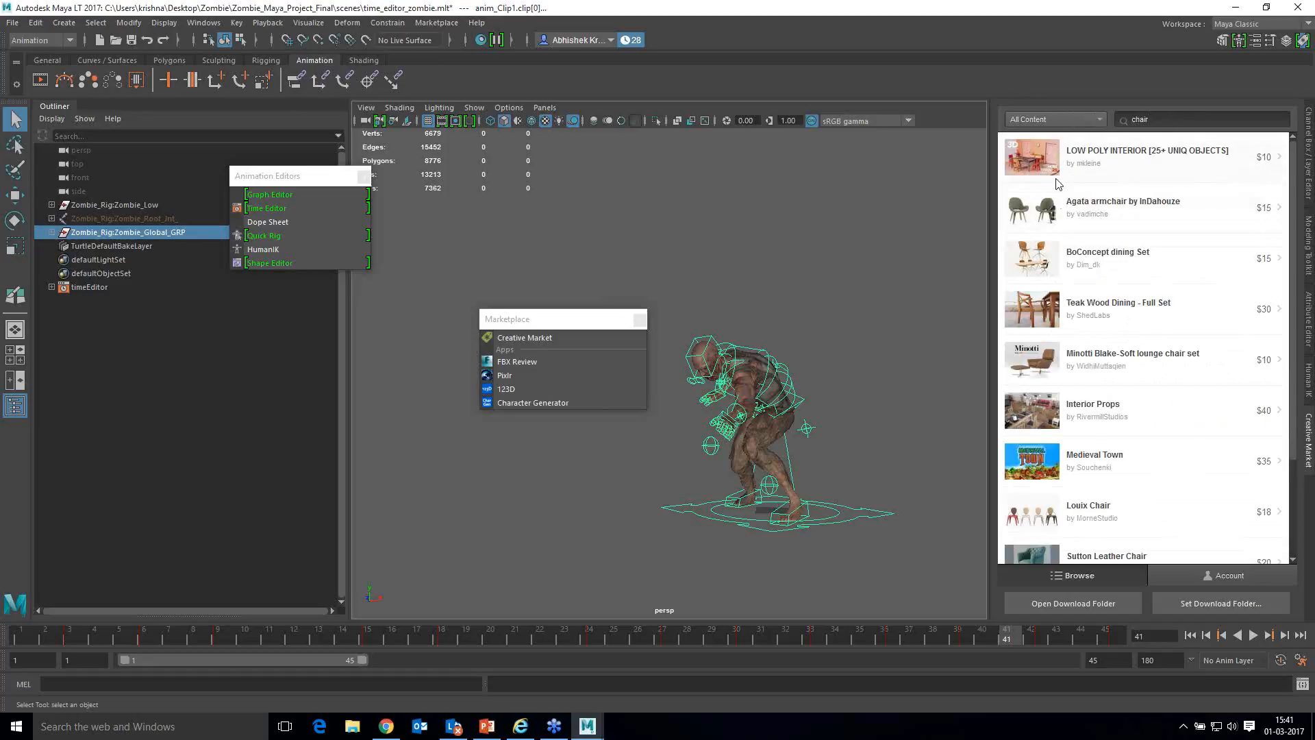
left_click(1038, 209)
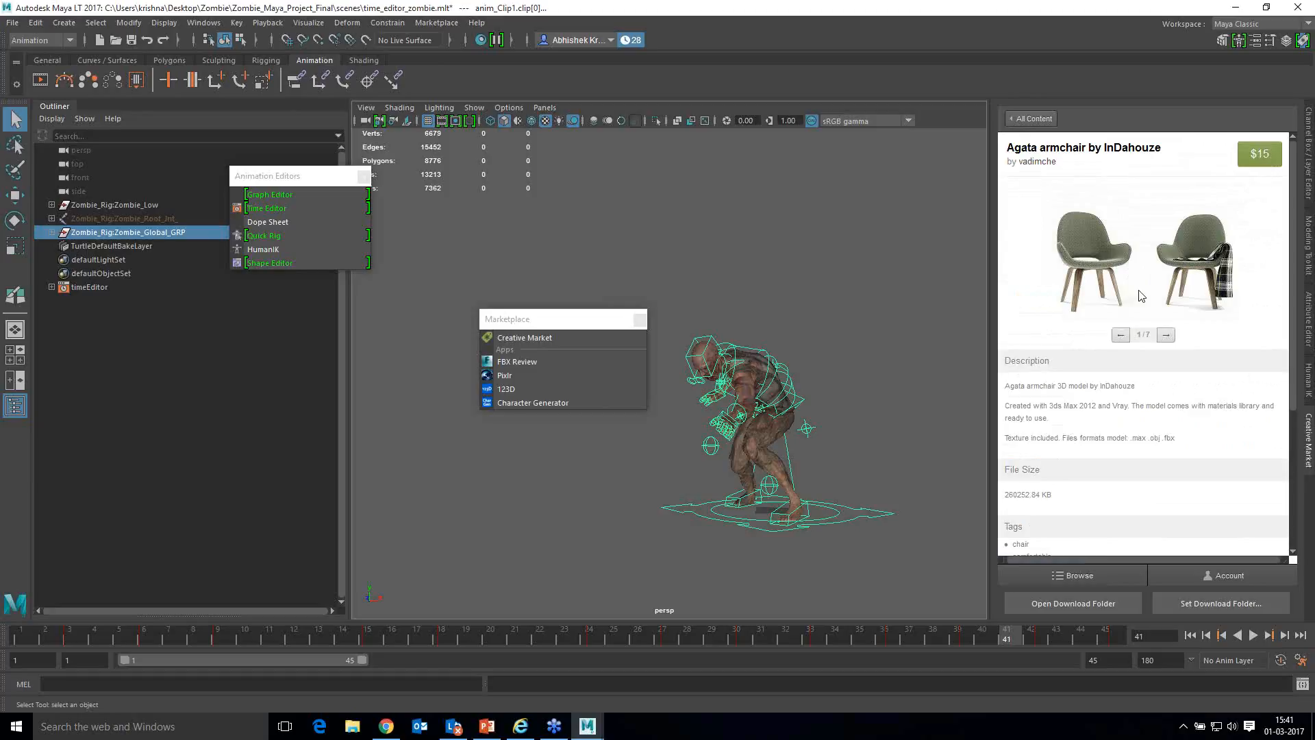
scroll(1105, 503, "down", 3)
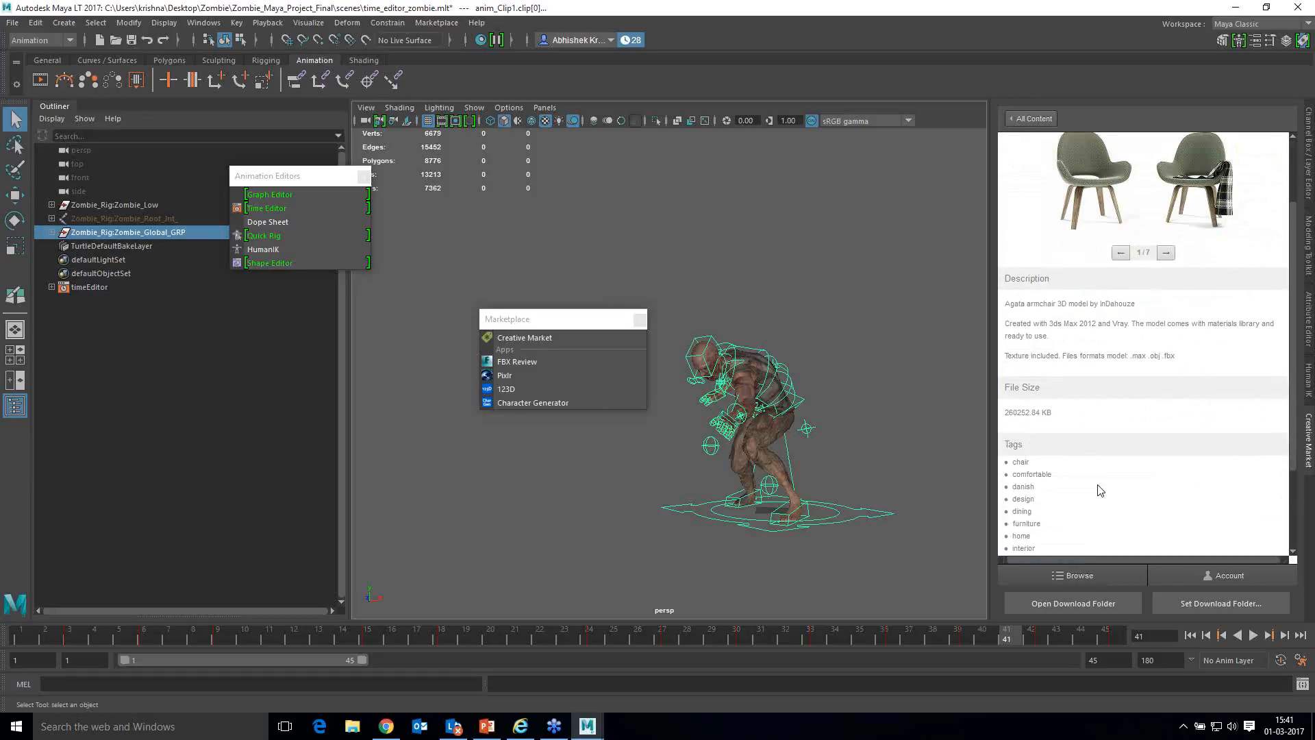
scroll(1094, 408, "down", 1)
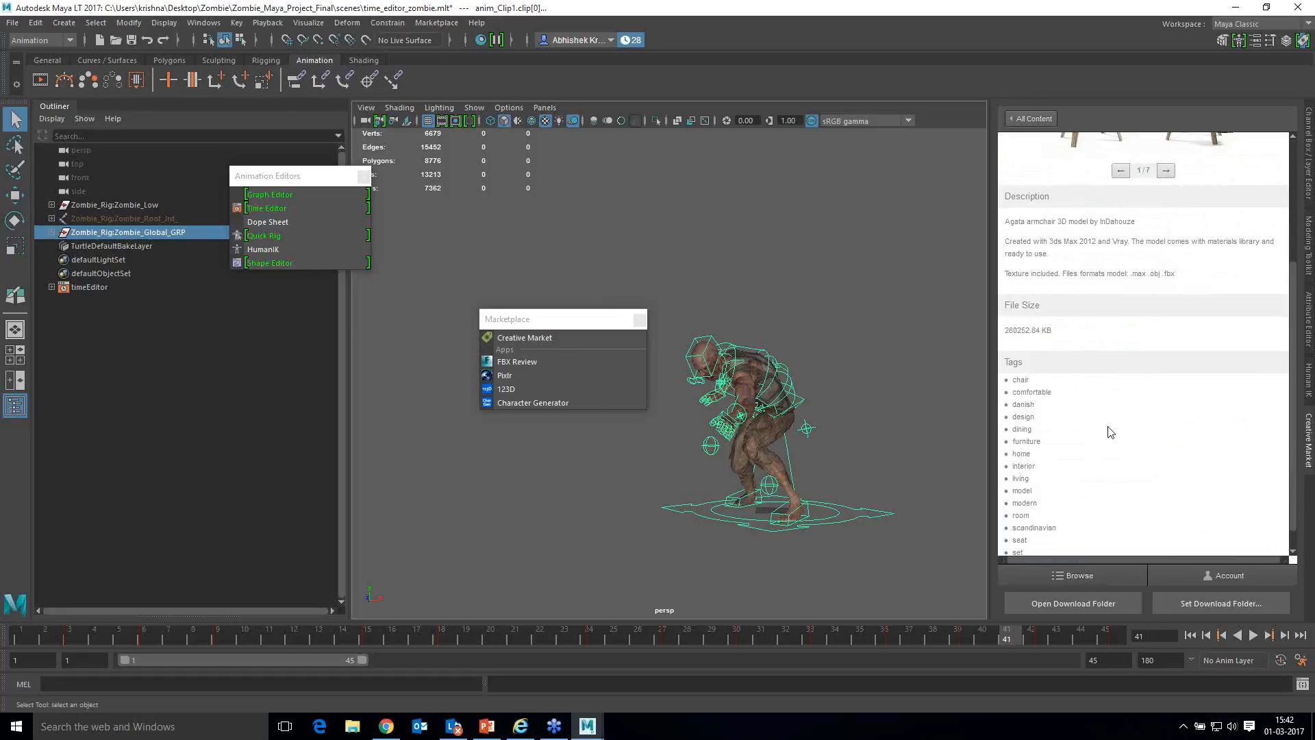
scroll(1106, 432, "up", 5)
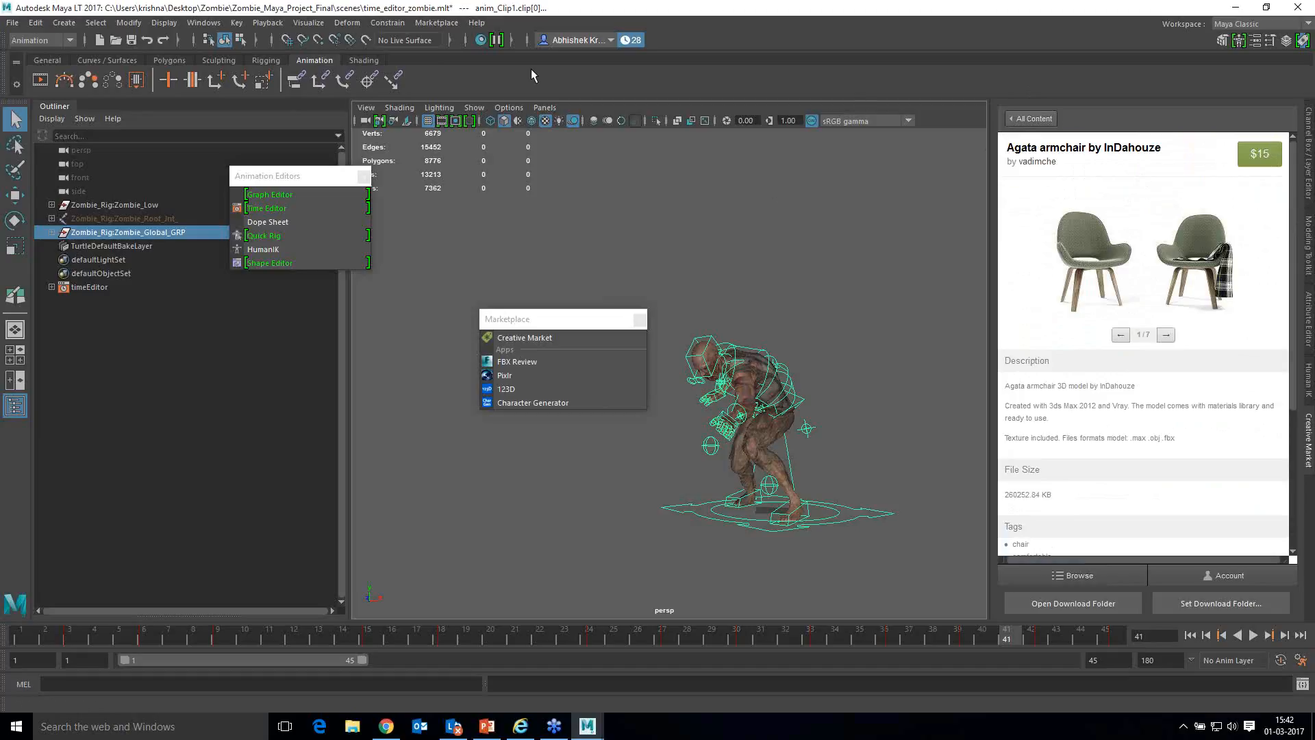
Step: Open the FBX Review web page from the Marketplace, read through its features, and minimize the browser
left_click(437, 22)
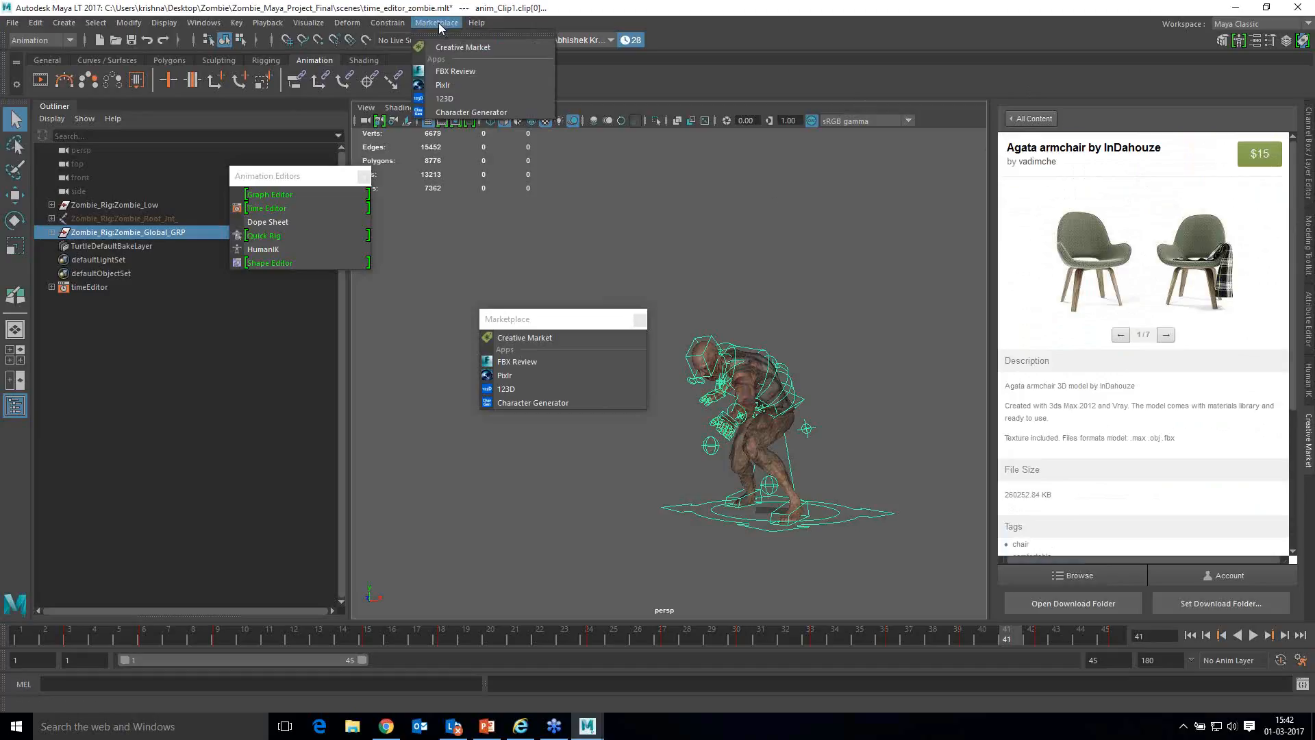
left_click(463, 72)
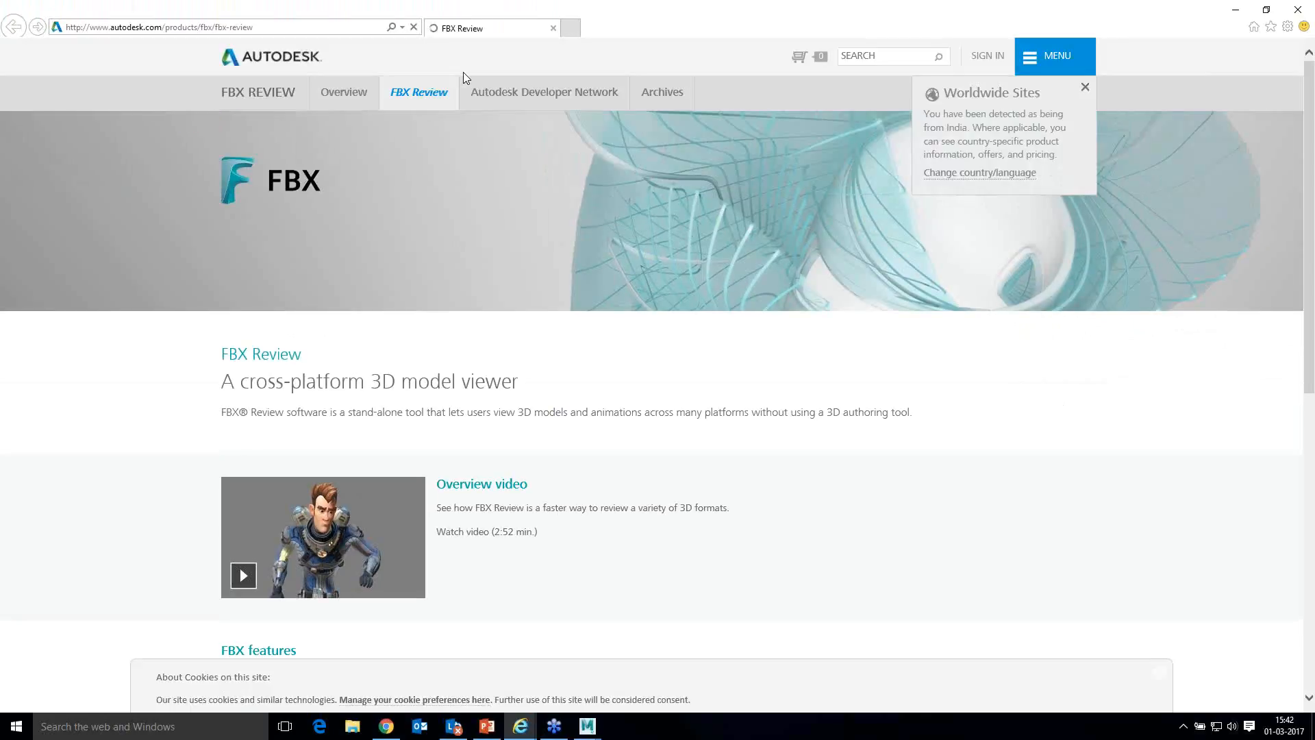
scroll(541, 408, "down", 3)
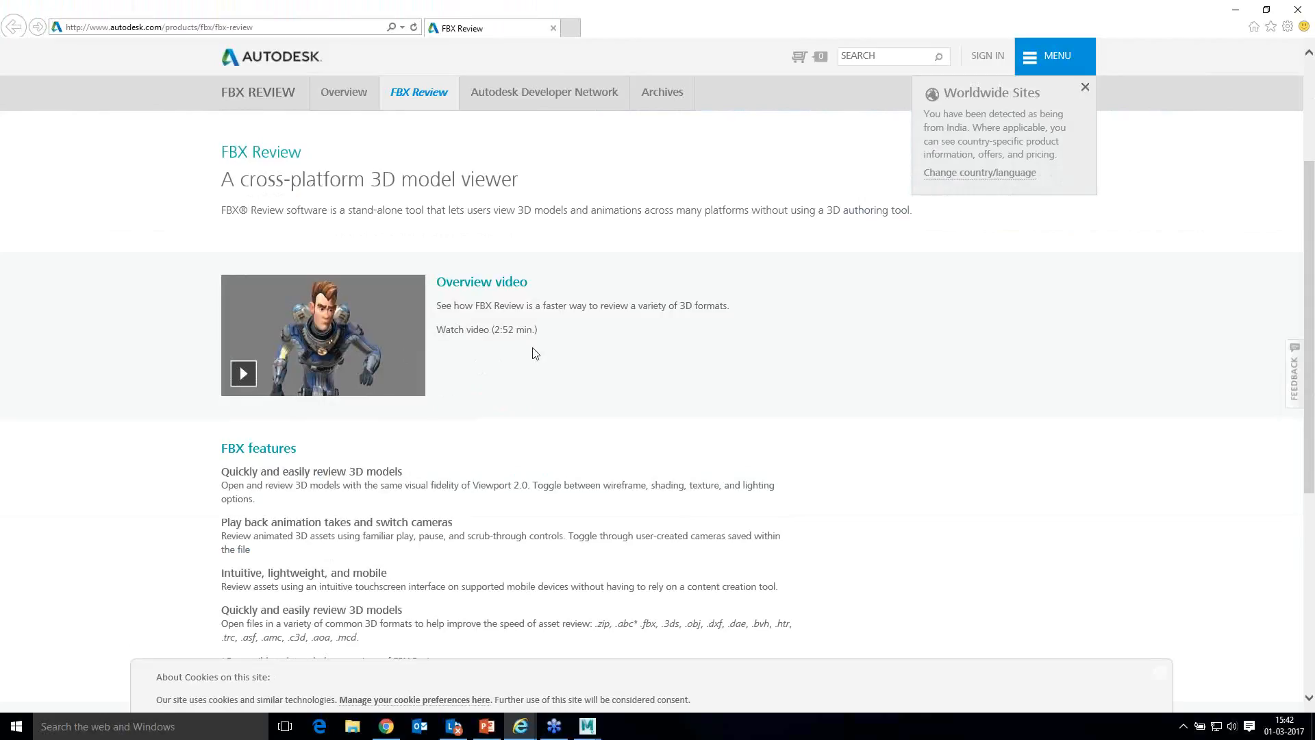
scroll(563, 389, "down", 4)
scroll(548, 308, "up", 6)
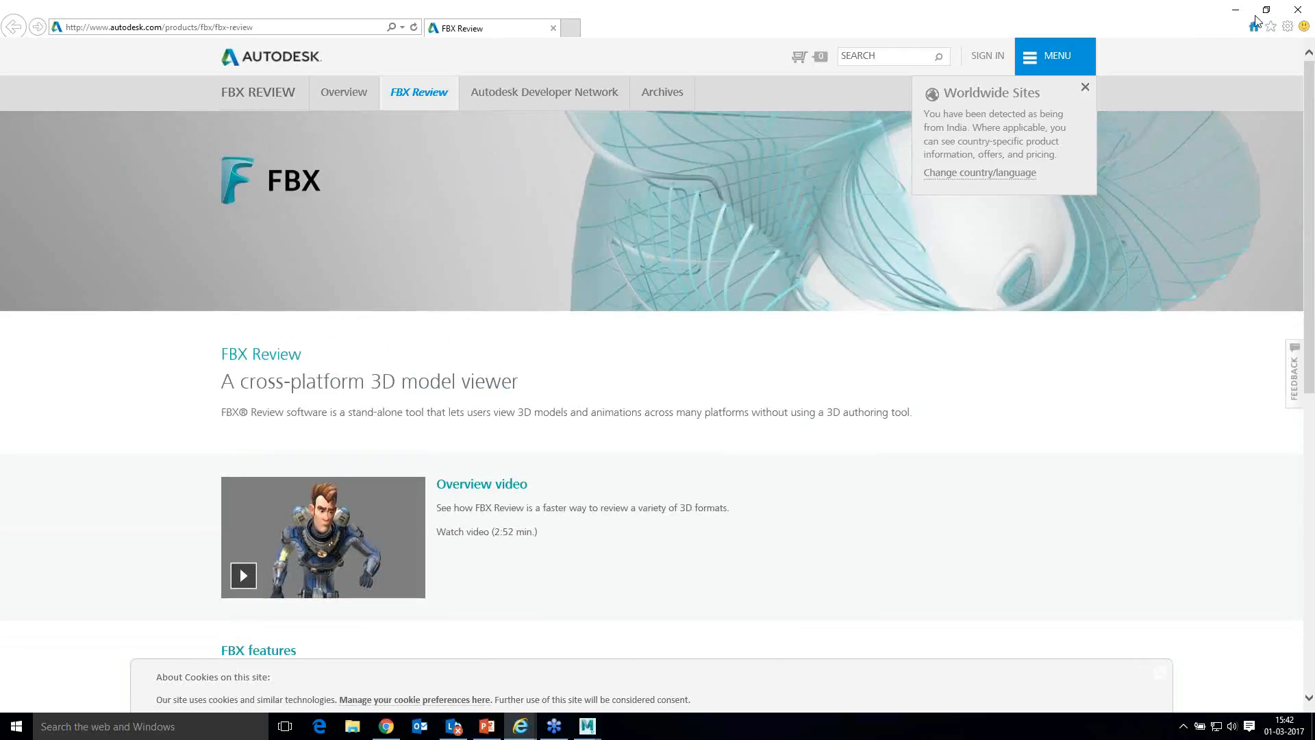
left_click(1235, 10)
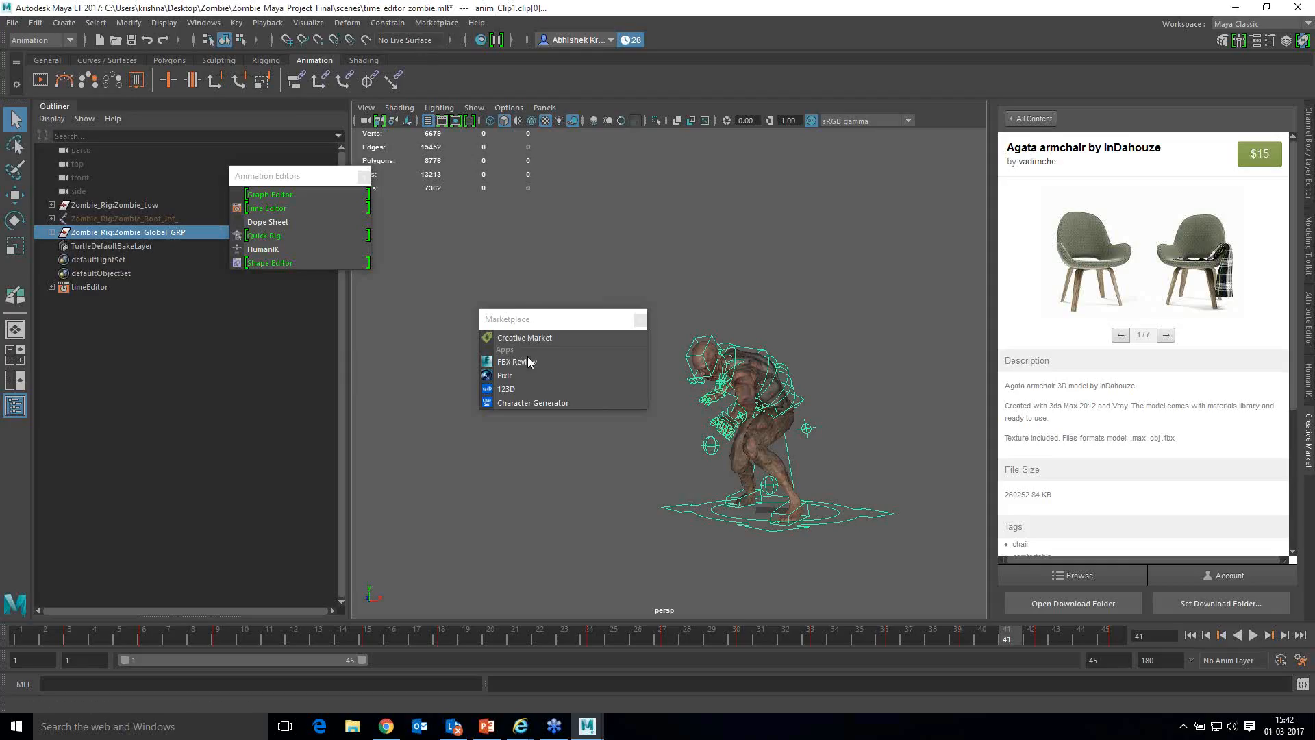
Step: Open the Pixlr website from the Marketplace, examine its Editor and Express web apps and sample images, and close the browser
left_click(516, 376)
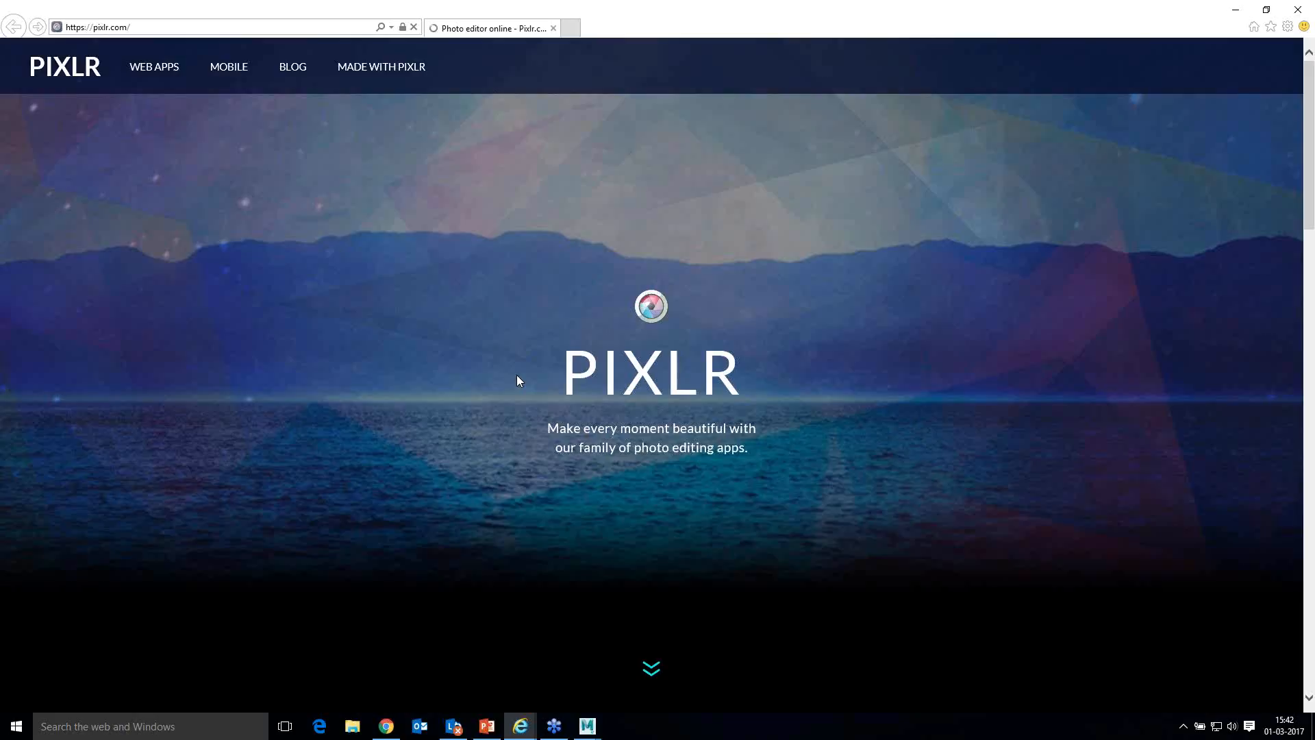
scroll(737, 328, "down", 2)
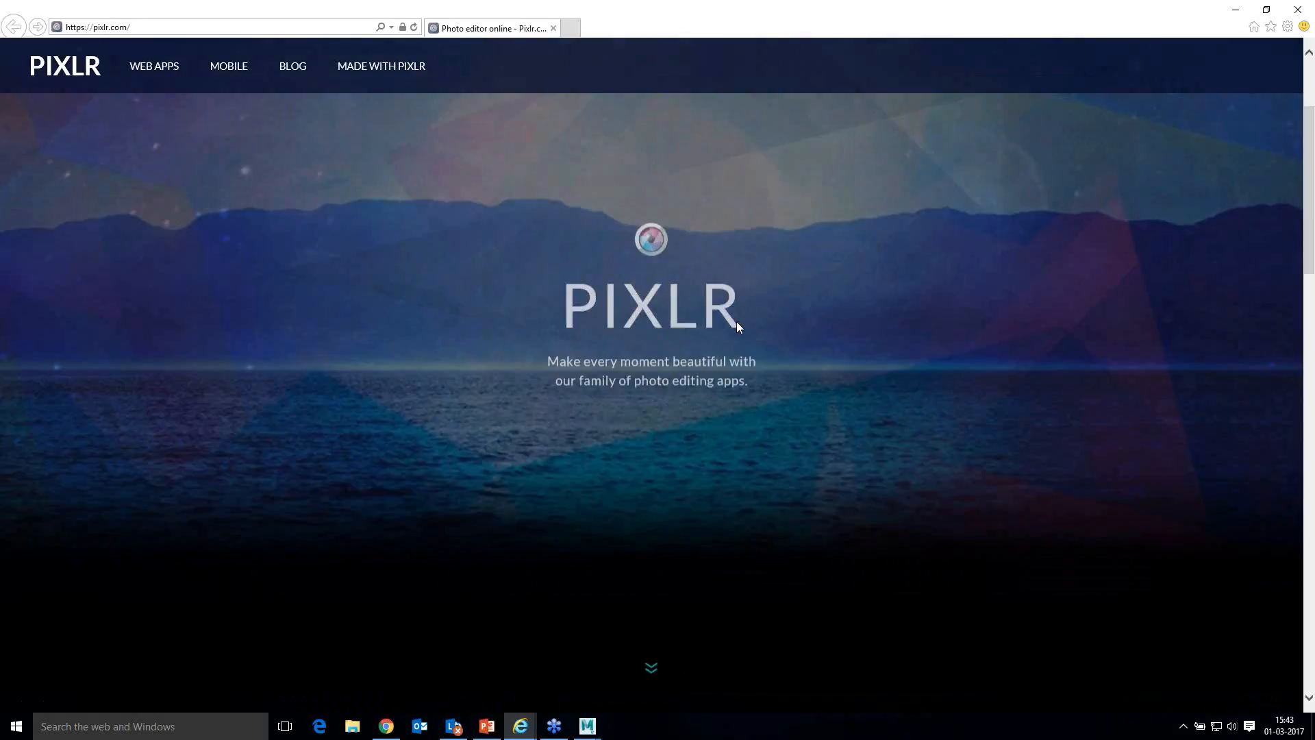
scroll(678, 459, "down", 3)
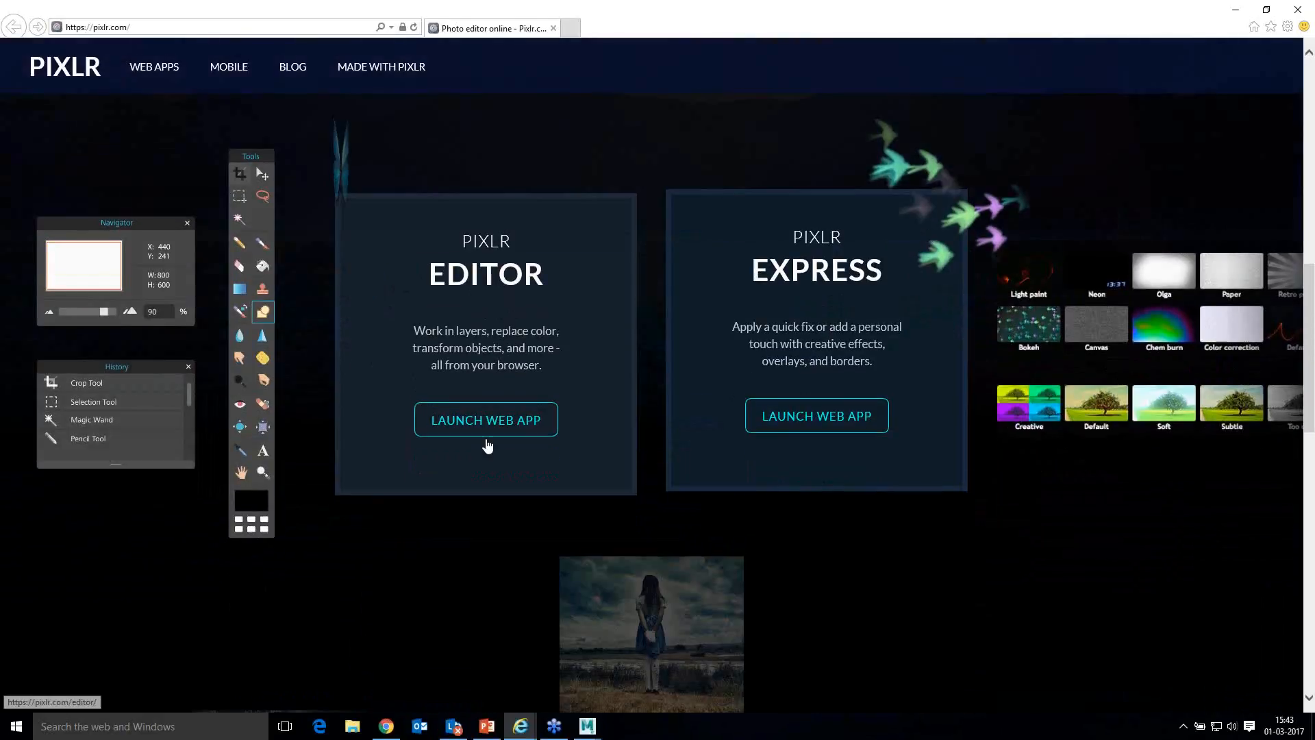
scroll(786, 482, "down", 3)
scroll(646, 352, "down", 3)
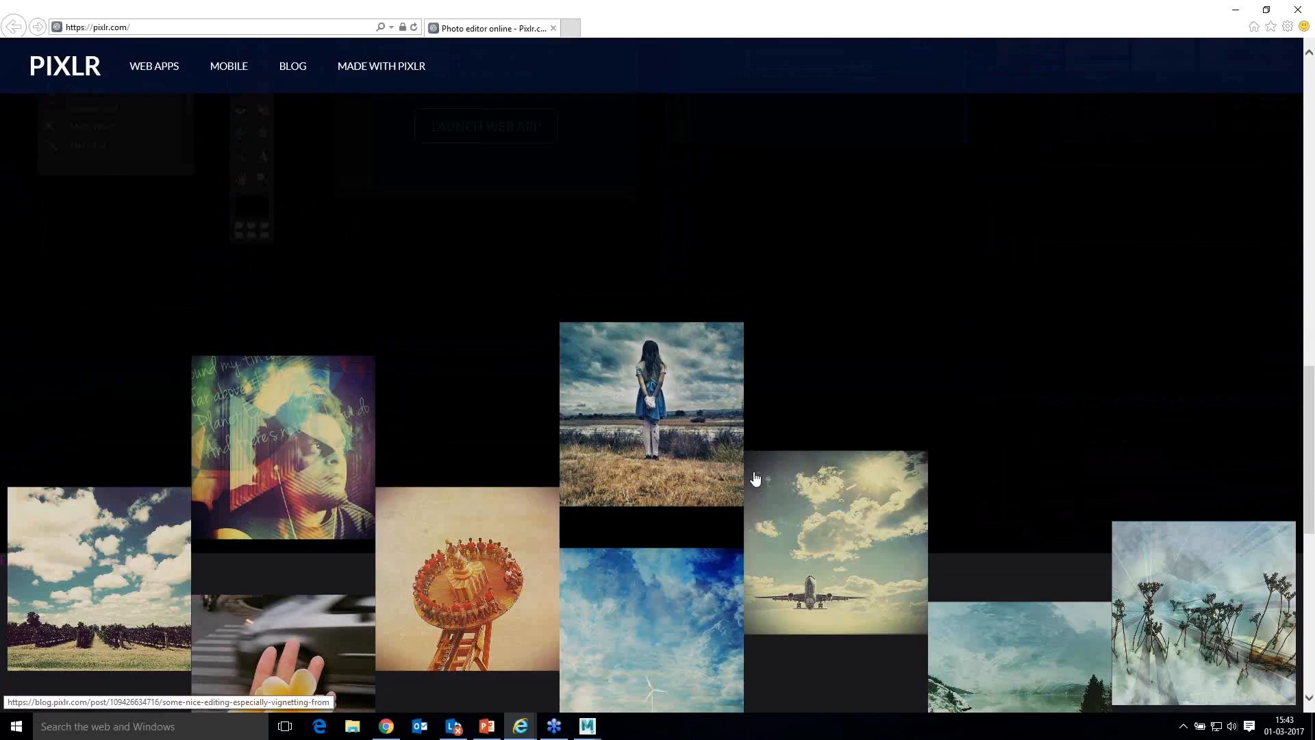
scroll(906, 373, "up", 5)
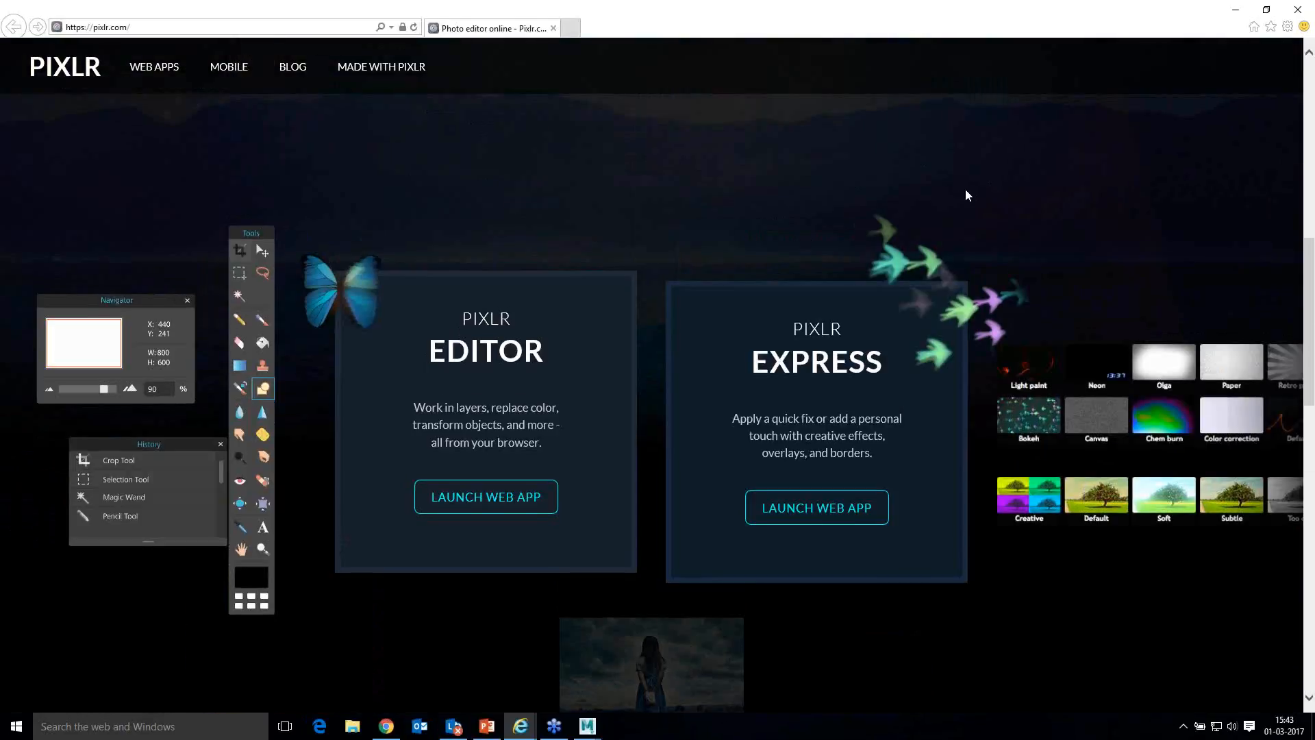
scroll(965, 188, "up", 3)
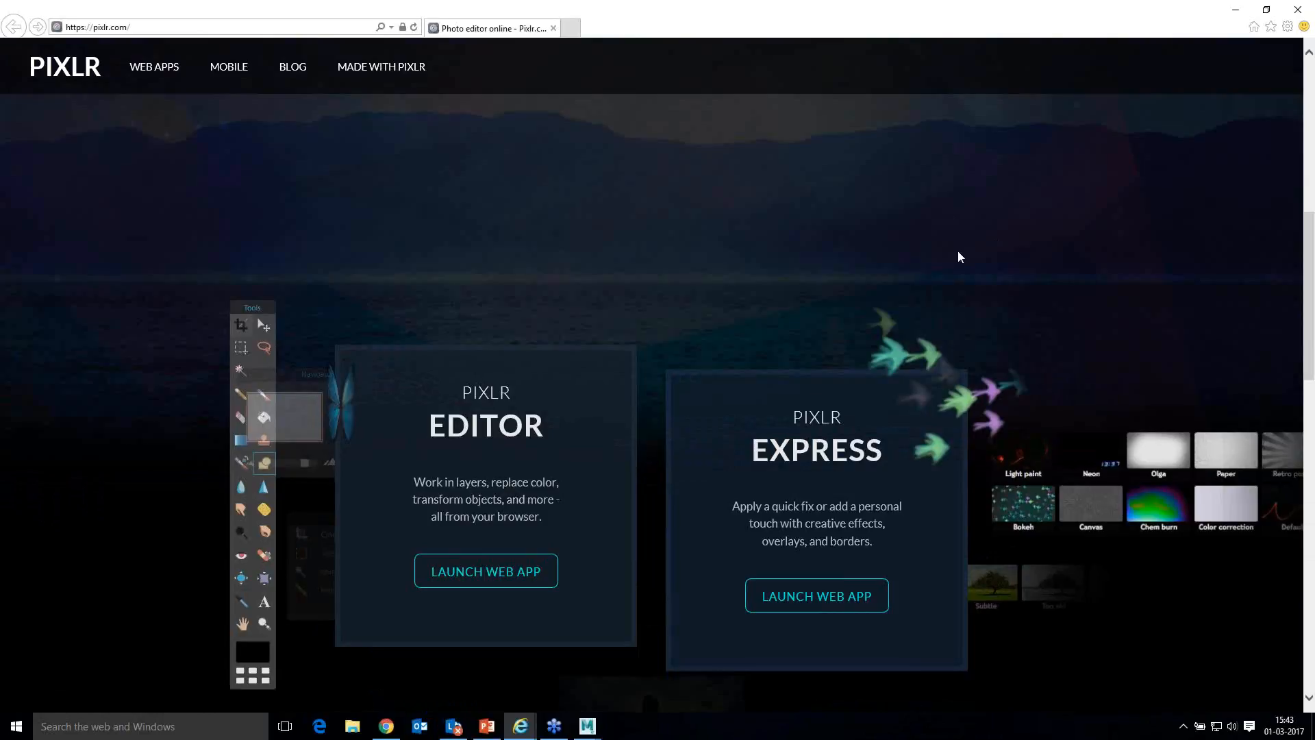
scroll(957, 257, "down", 1)
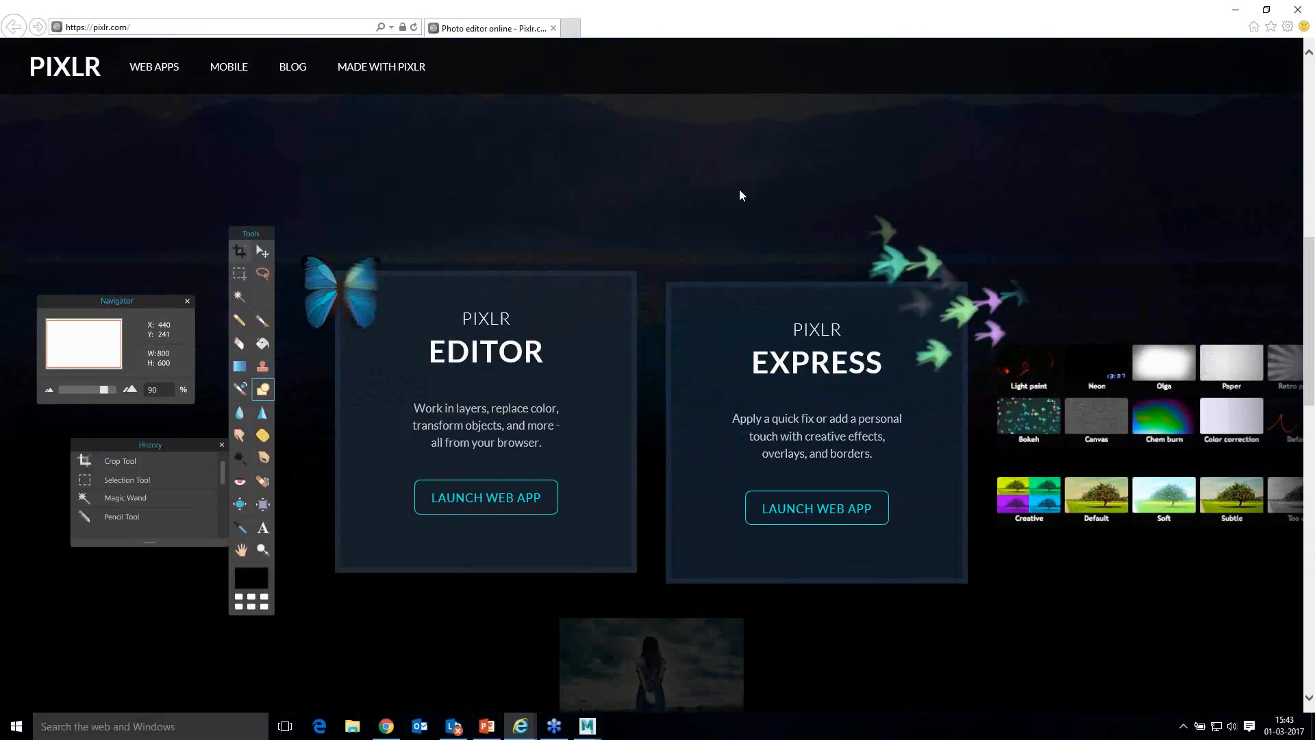
scroll(741, 192, "up", 2)
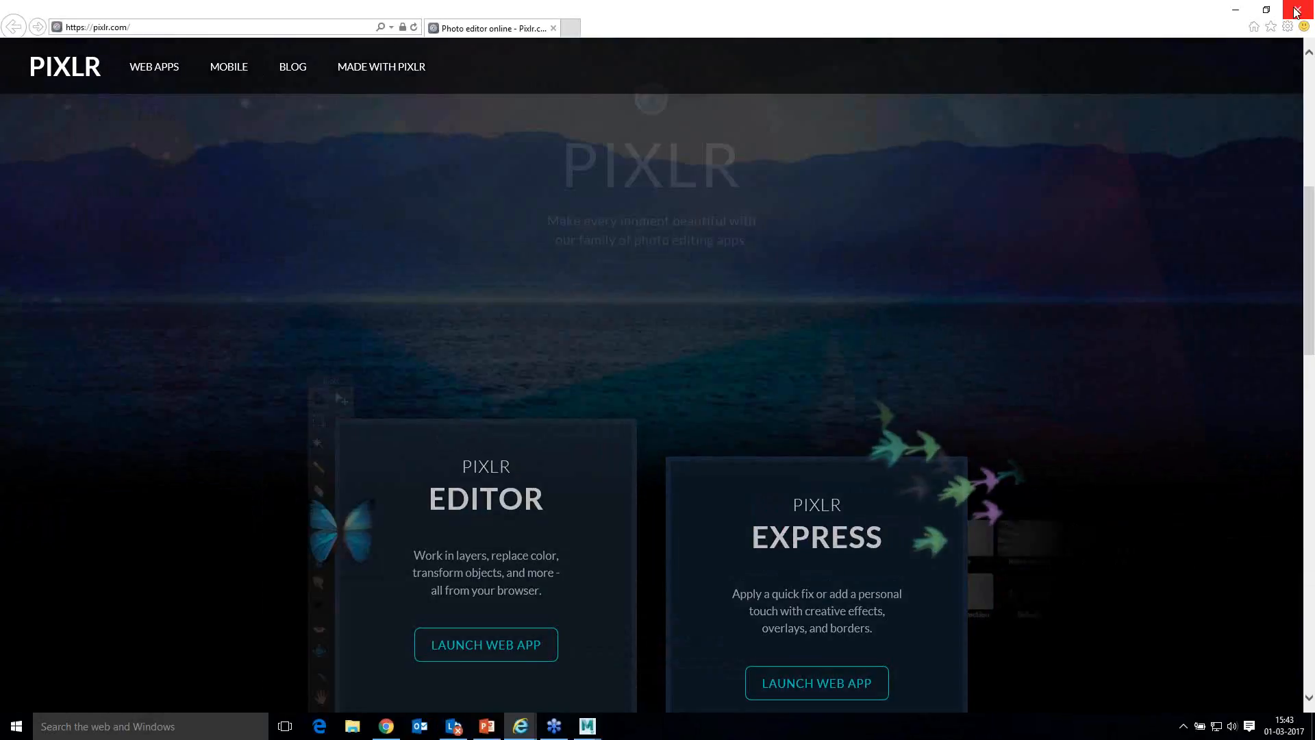
left_click(1296, 11)
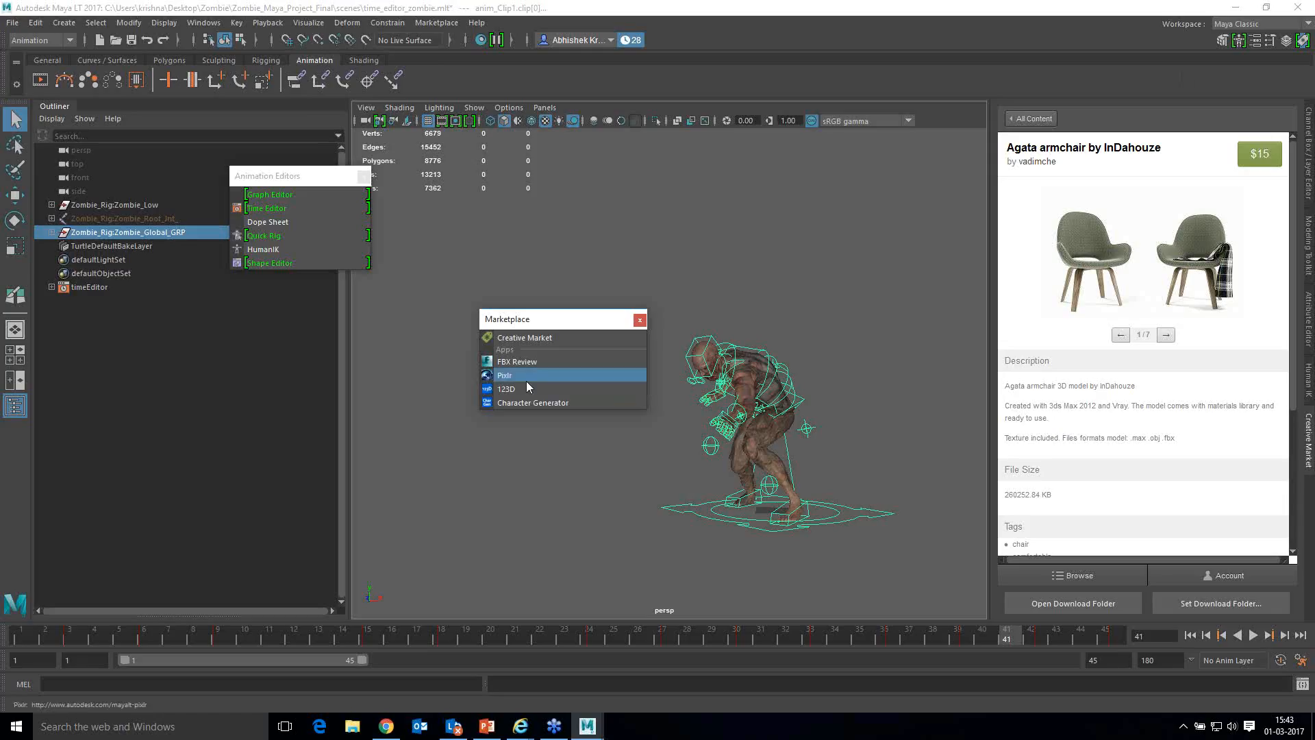
Step: Open the 123D website from the Marketplace and read through the 123D Catch page down to its gallery and tutorials
left_click(522, 390)
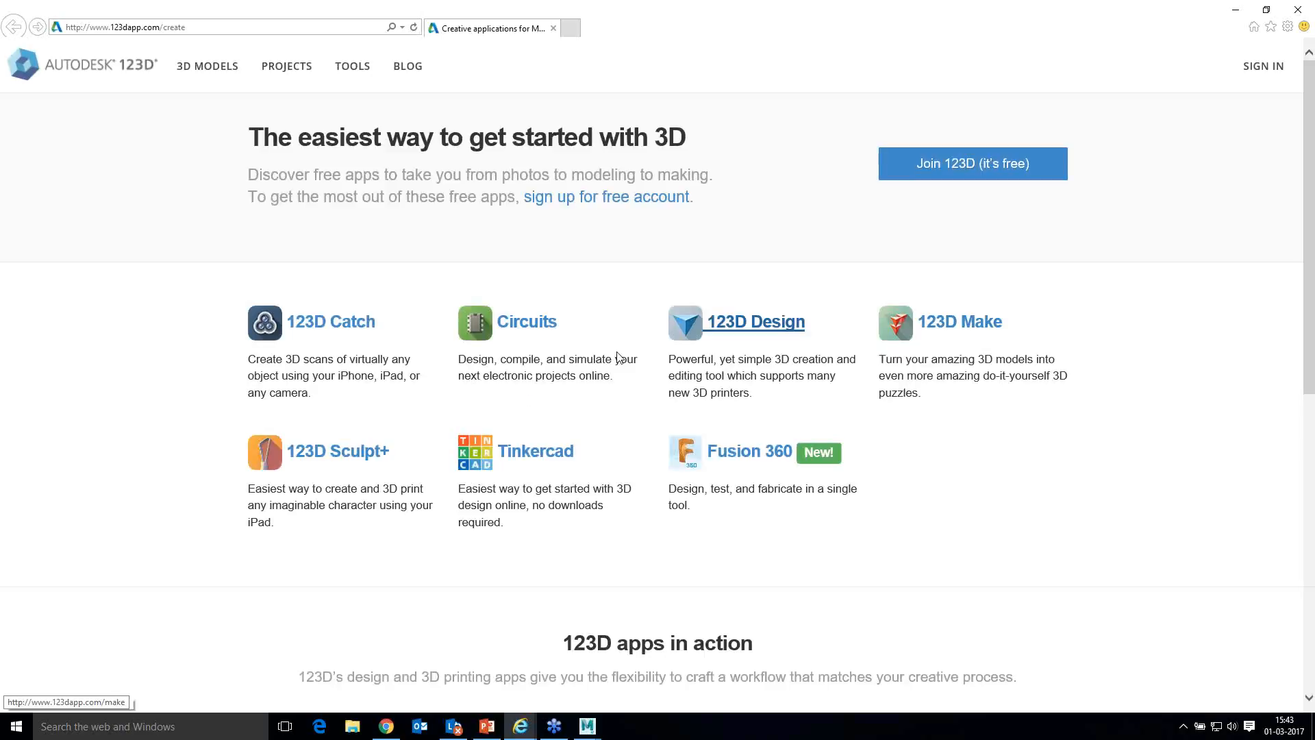
left_click(321, 331)
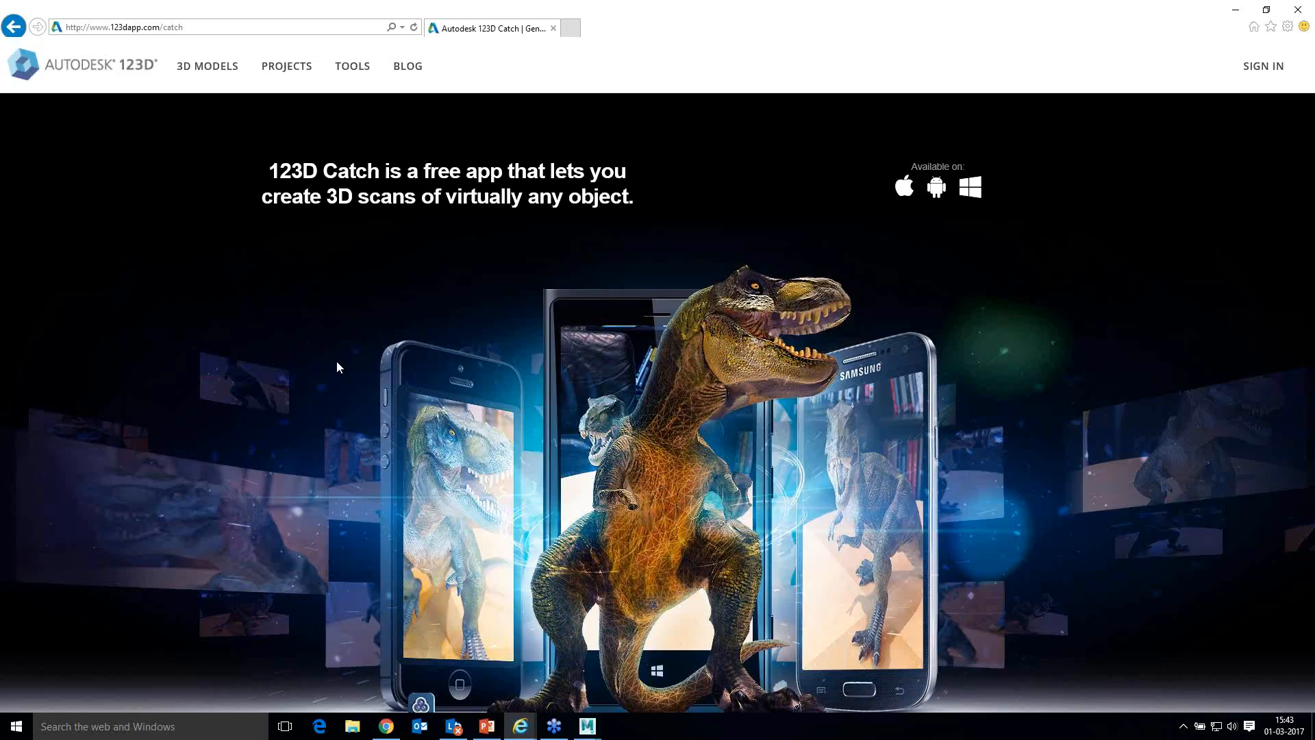
scroll(336, 362, "down", 2)
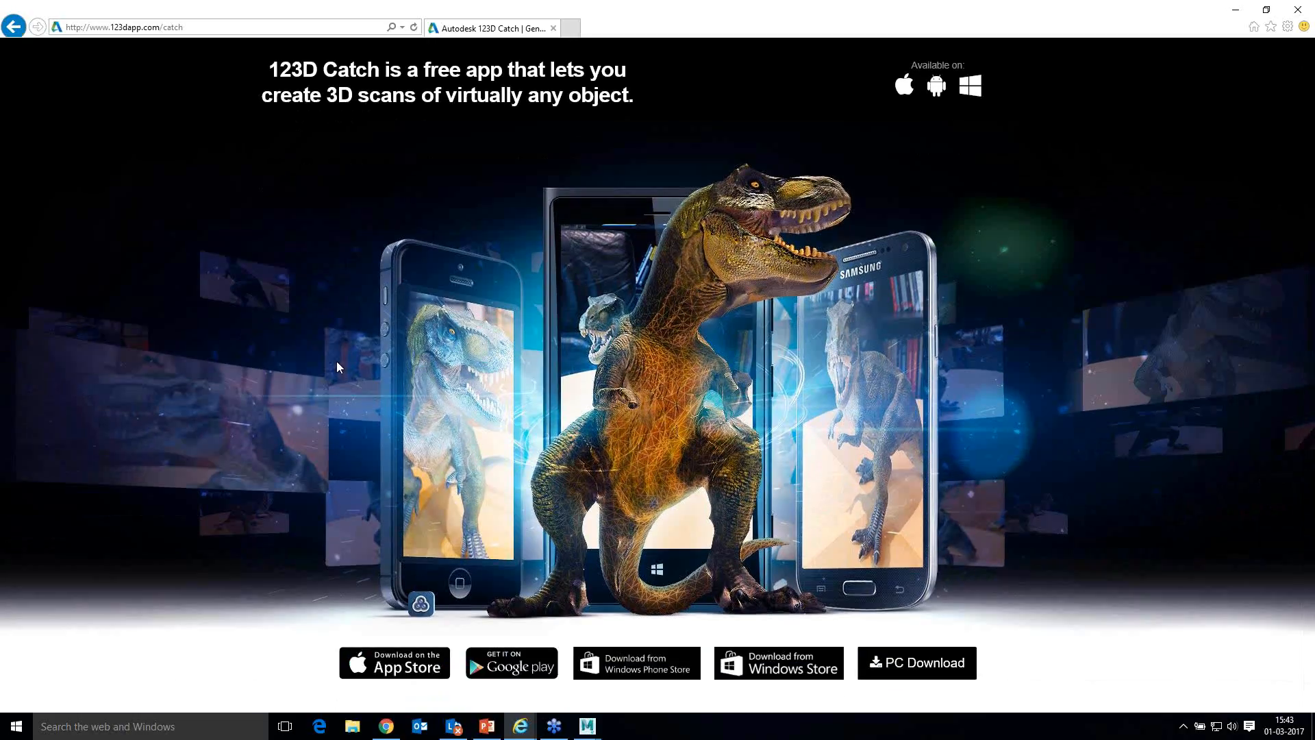
scroll(335, 361, "down", 8)
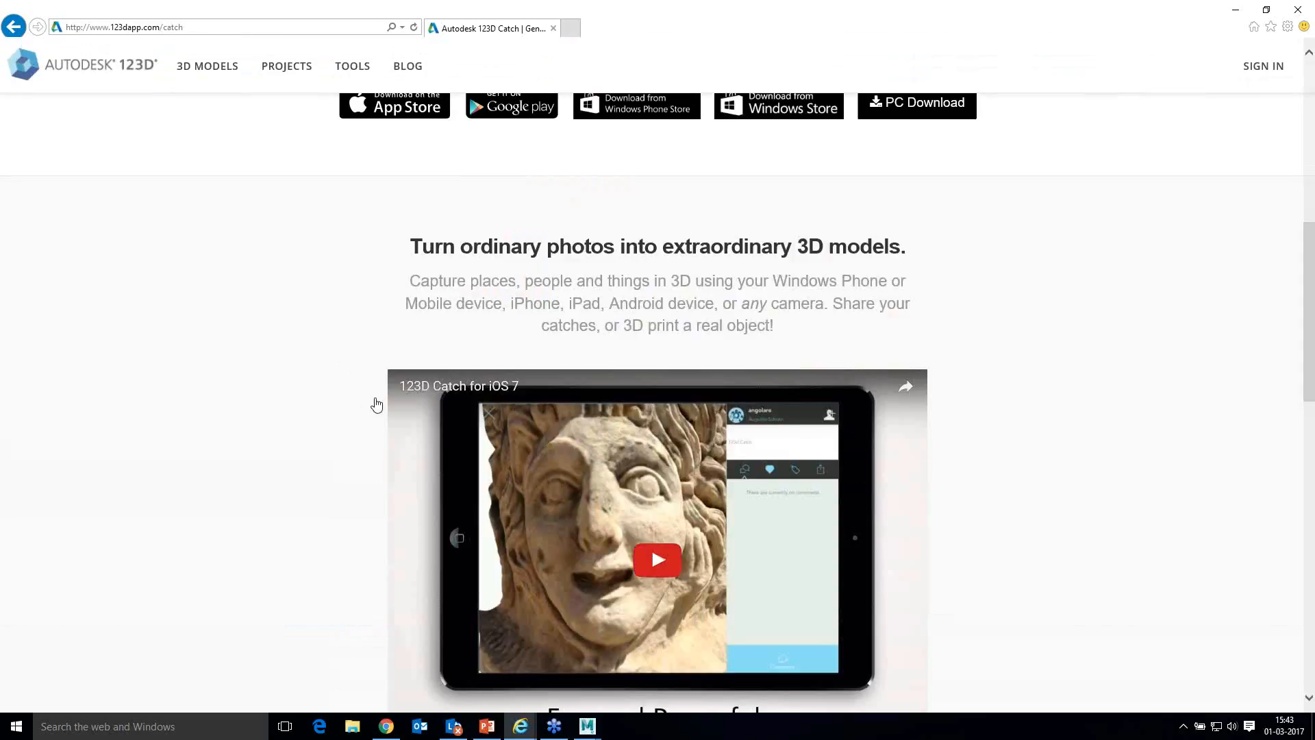
scroll(1225, 446, "down", 4)
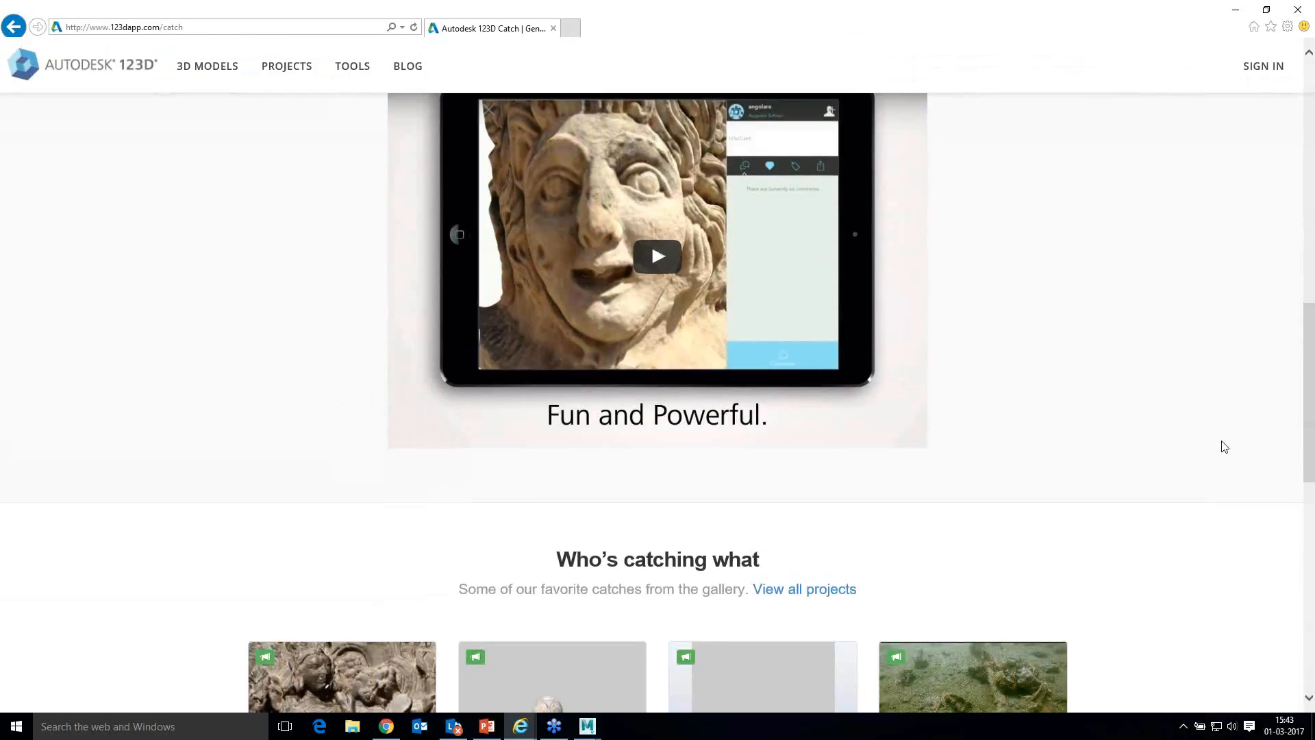
scroll(1225, 447, "down", 4)
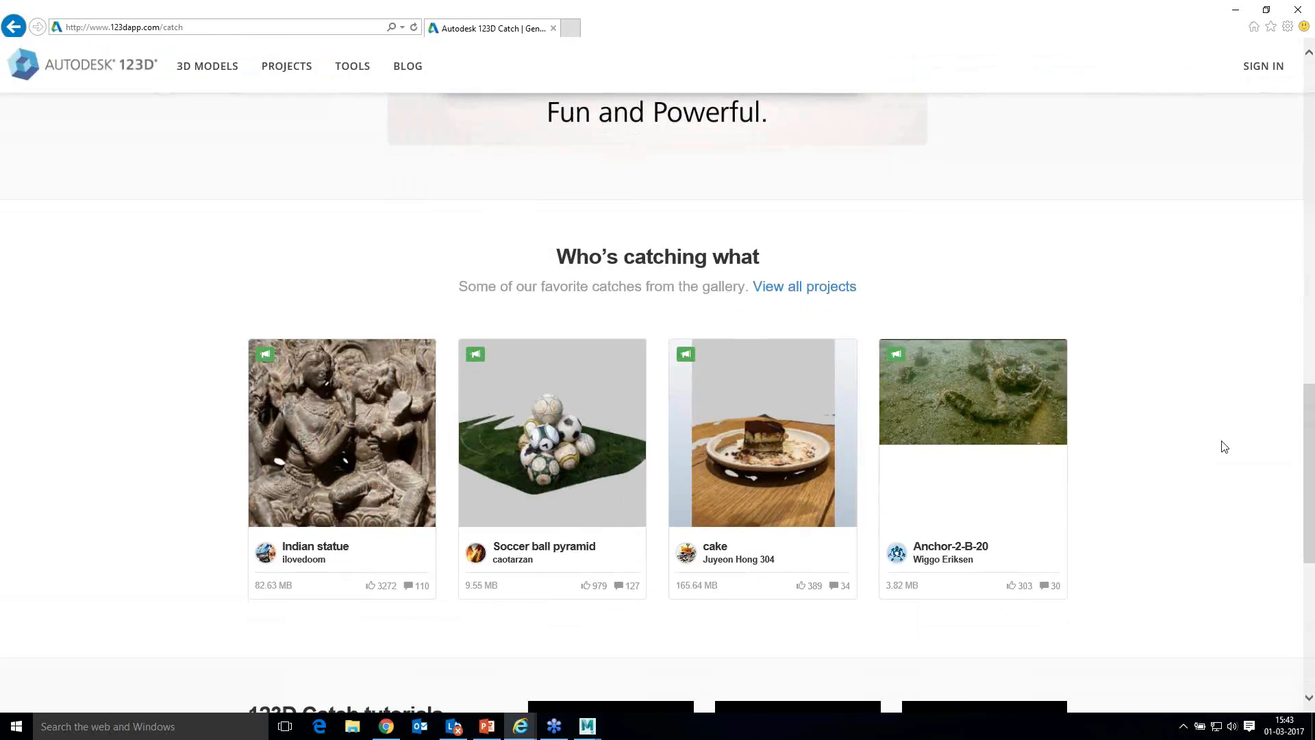
scroll(1225, 447, "up", 5)
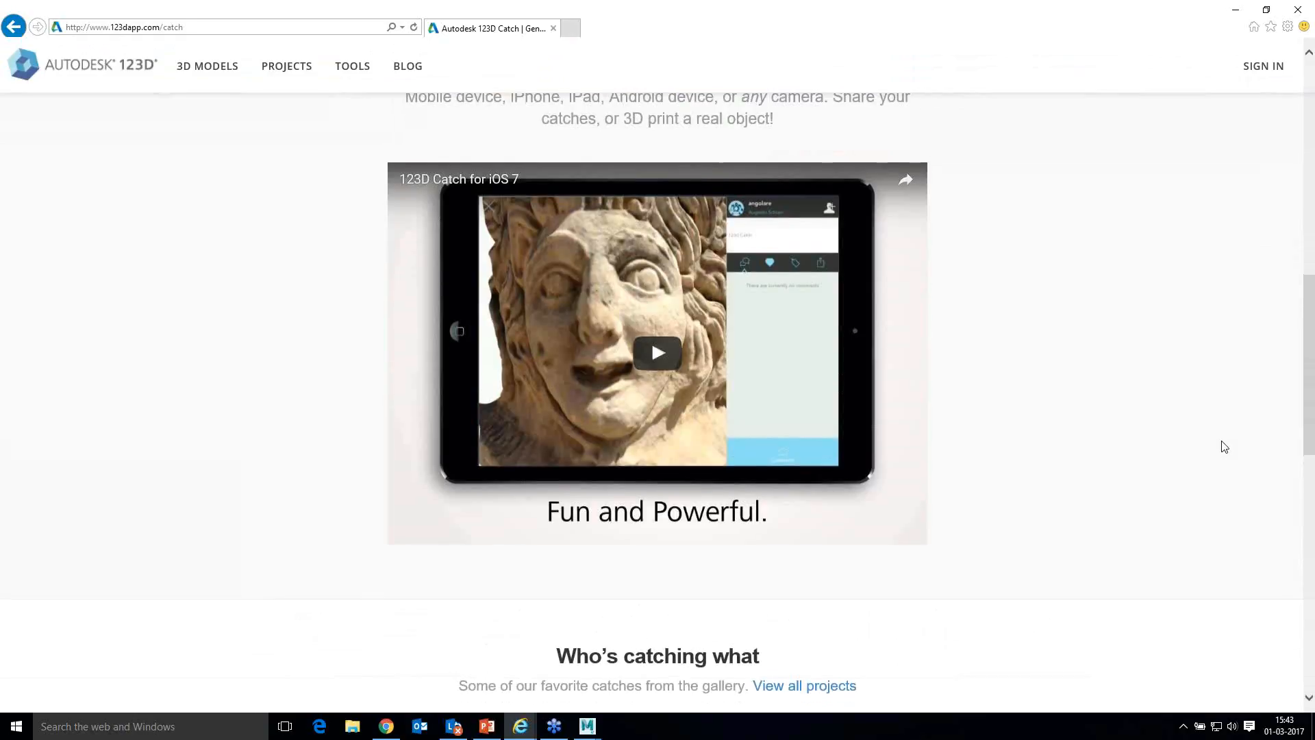
scroll(1224, 446, "down", 8)
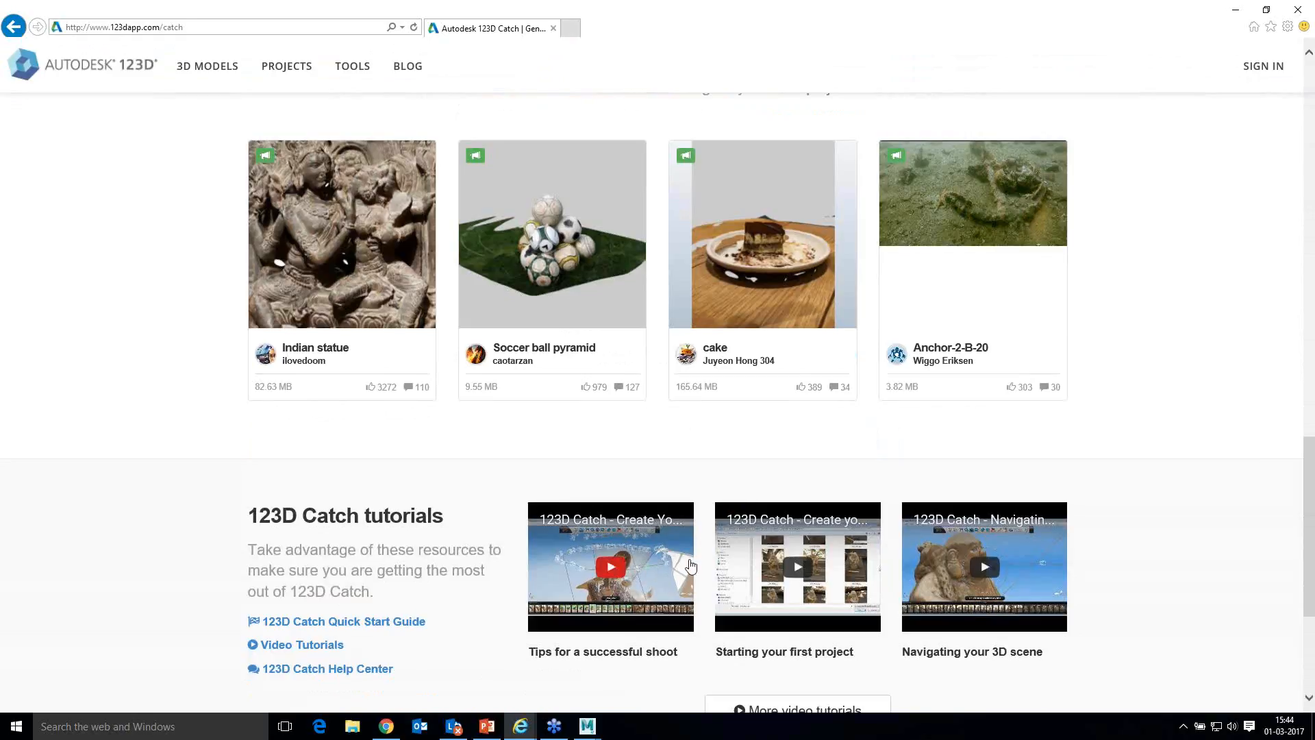
scroll(677, 547, "down", 3)
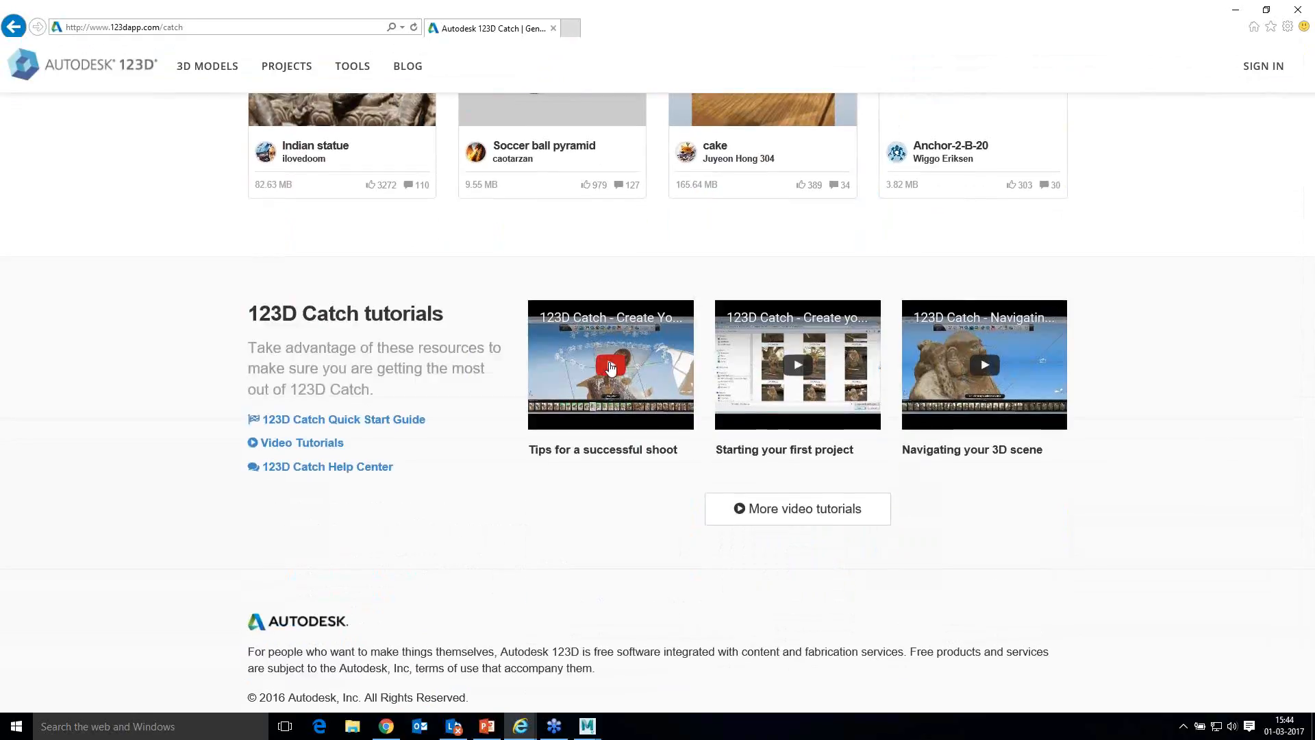
Step: Play the "Tips for a successful shoot" tutorial in full screen and skip past its title sequence
left_click(610, 367)
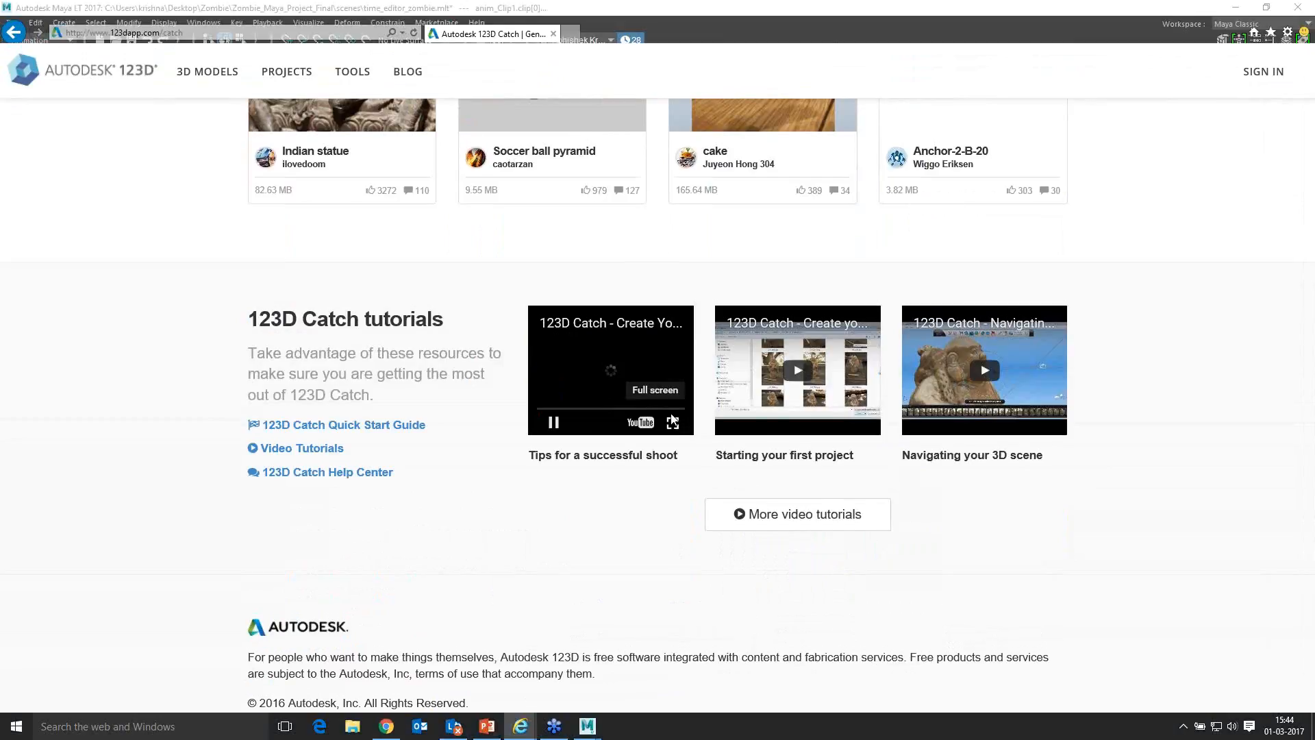
left_click(672, 419)
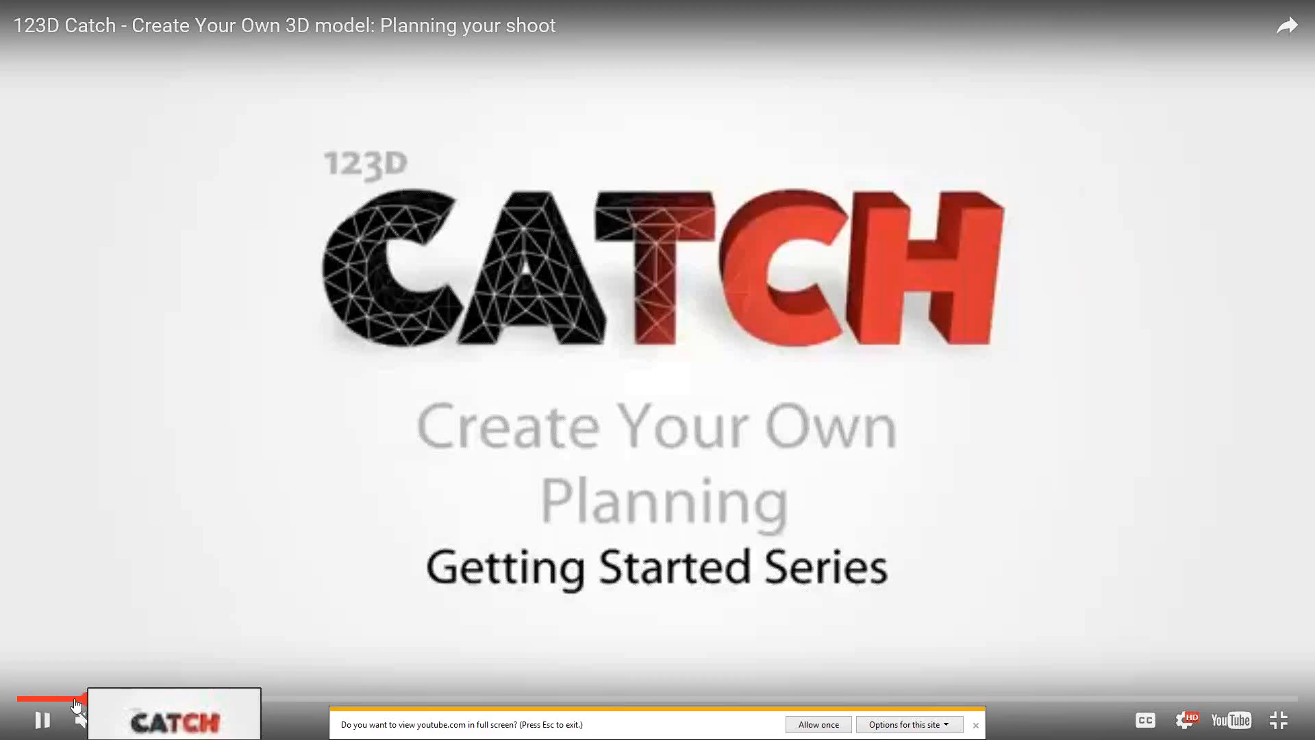
left_click(89, 698)
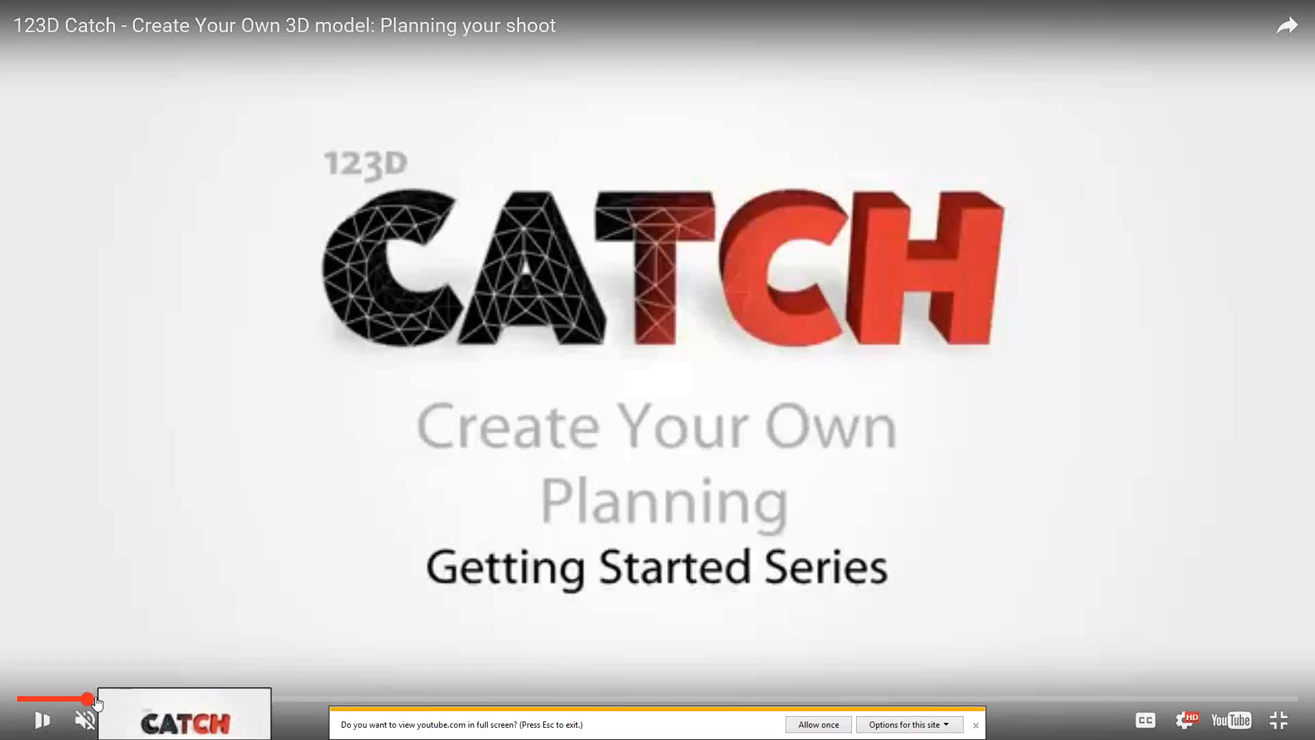
left_click(131, 699)
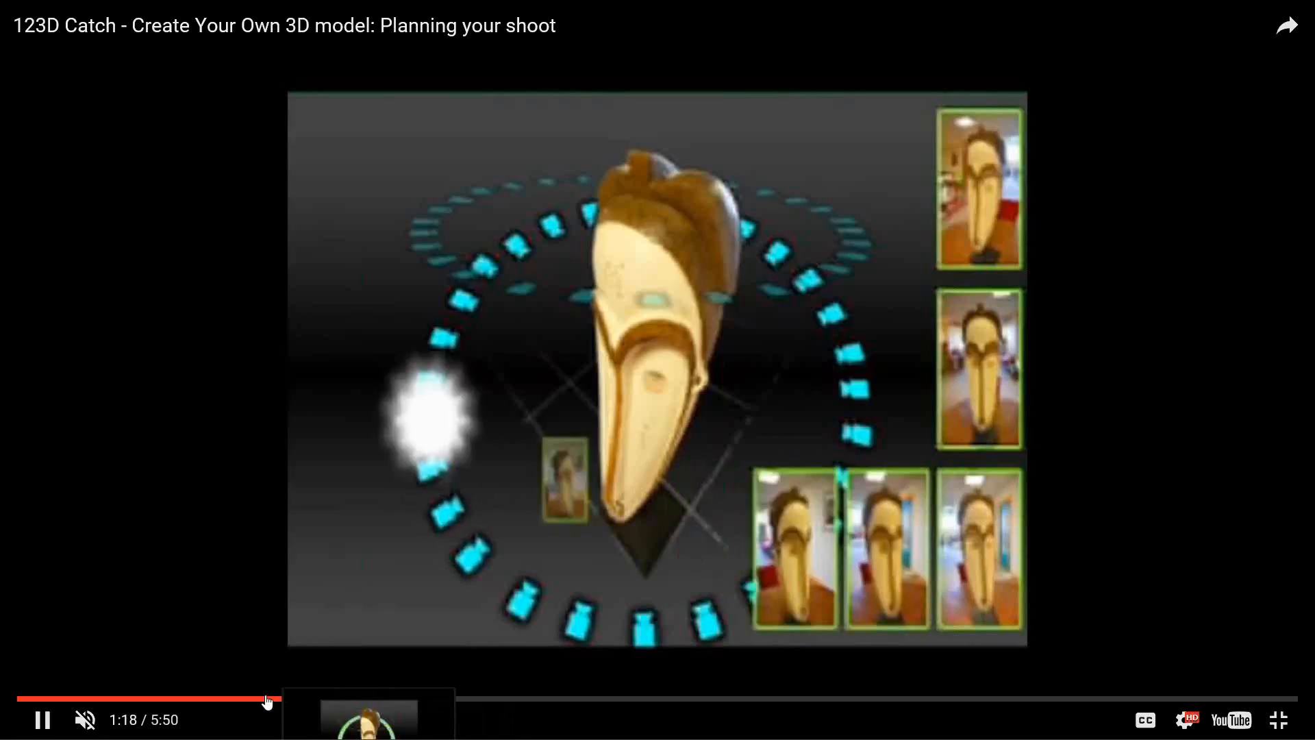
Step: Skip ahead through the tutorial to the wicker chair model, pause it at 3:11 and exit full screen
left_click_drag(322, 699, 390, 700)
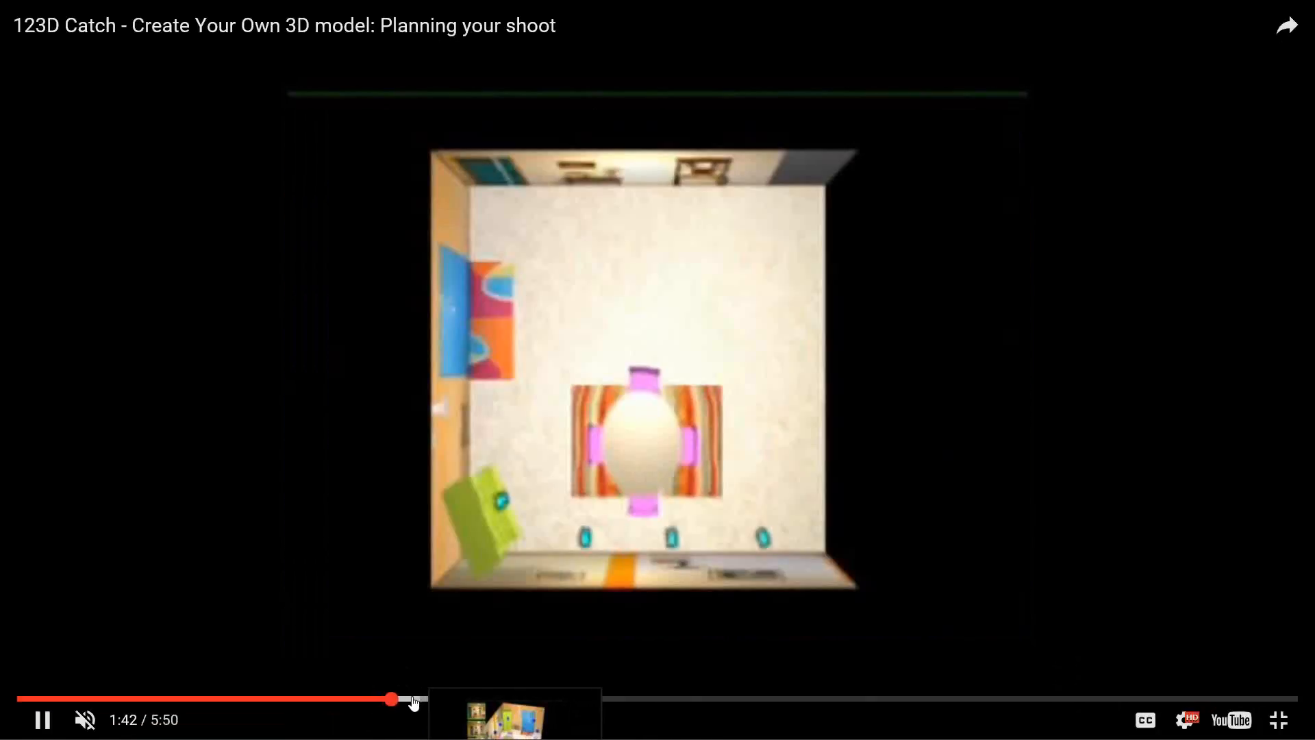
left_click(440, 698)
left_click(493, 698)
left_click(579, 699)
key("space")
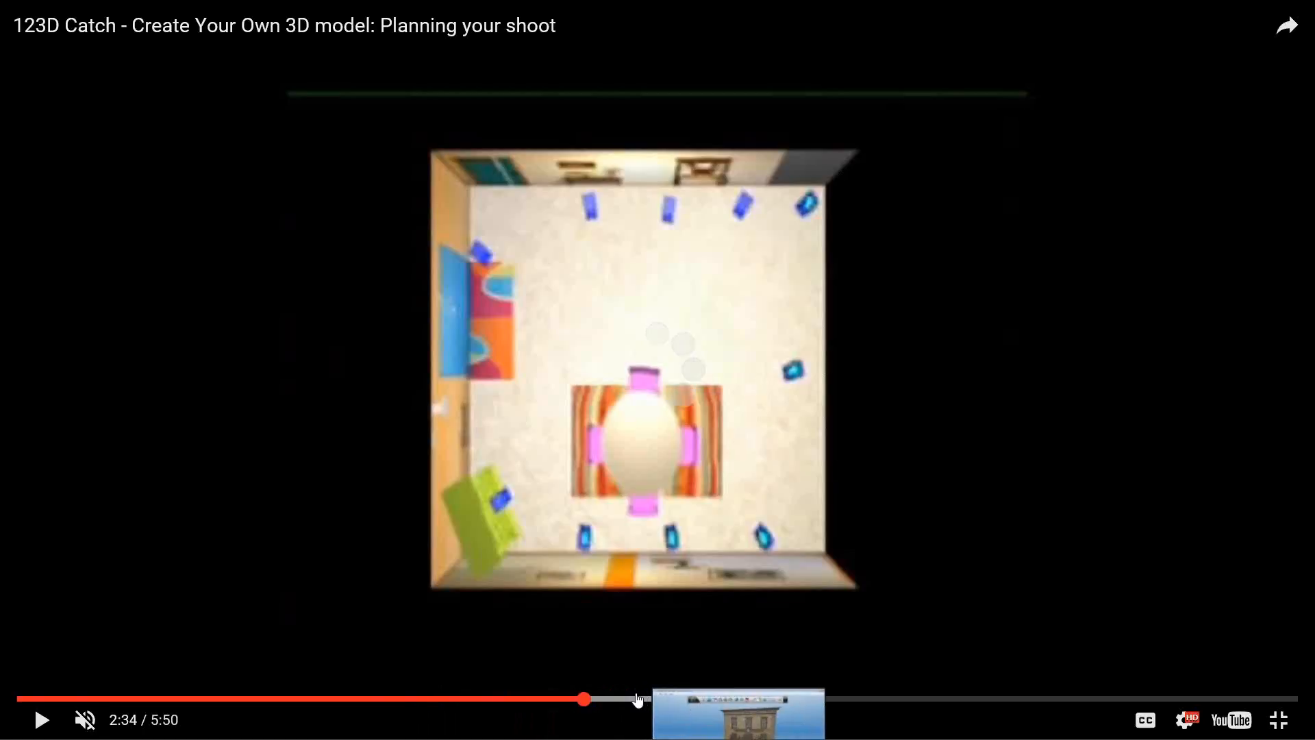
left_click(649, 699)
key("space")
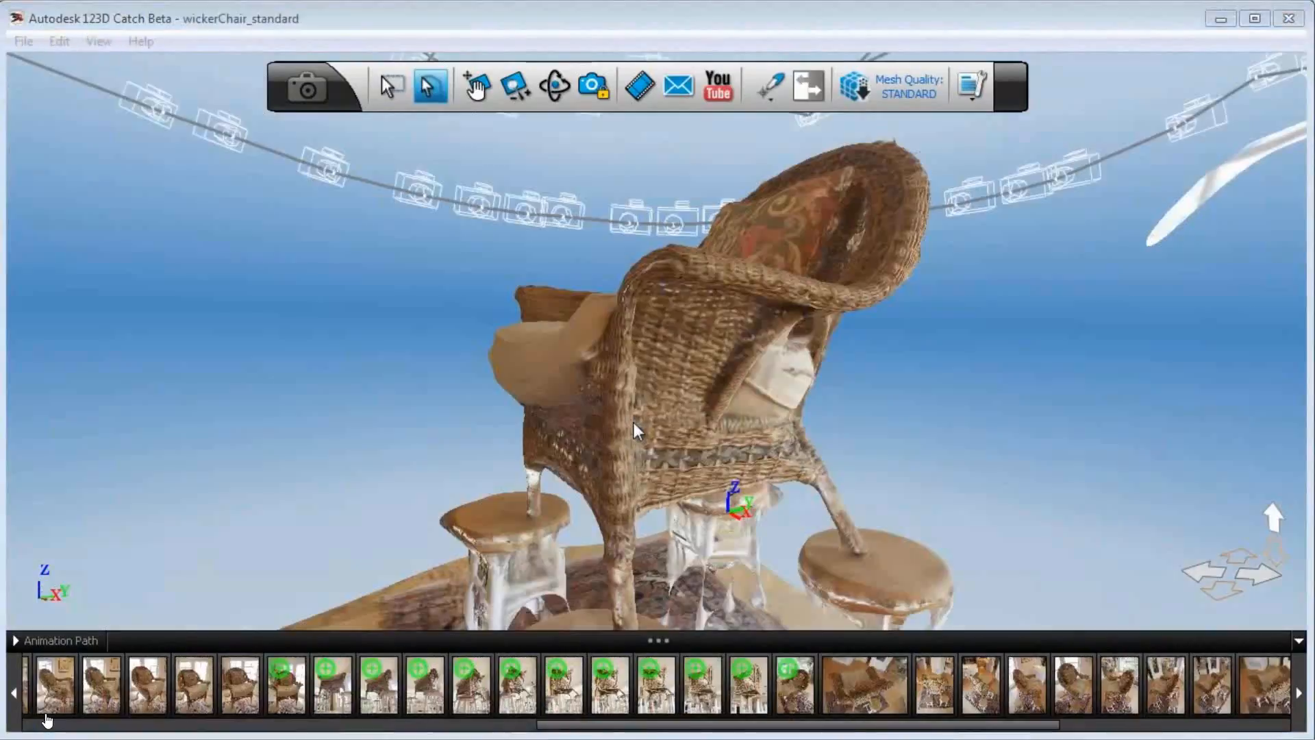
left_click(43, 722)
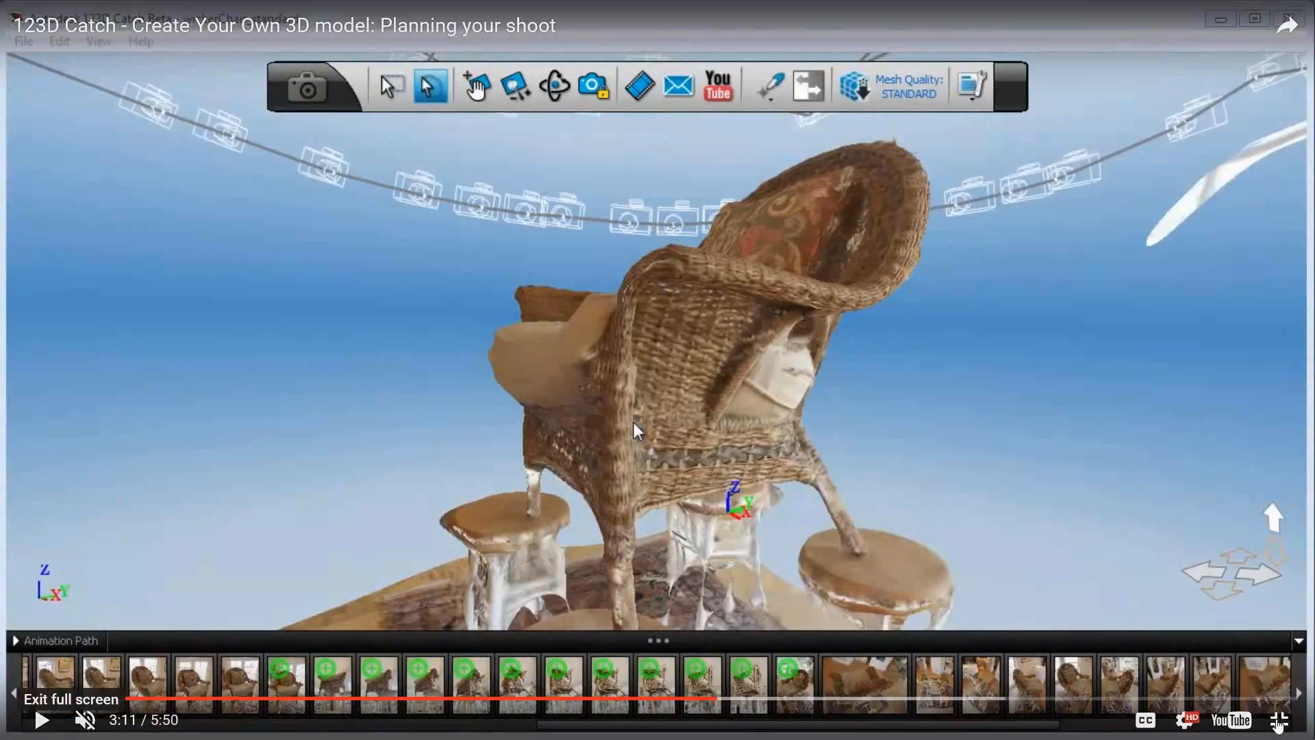
left_click(1278, 721)
Step: Switch back to Maya LT and open the Character Generator website from the Marketplace
scroll(603, 481, "up", 15)
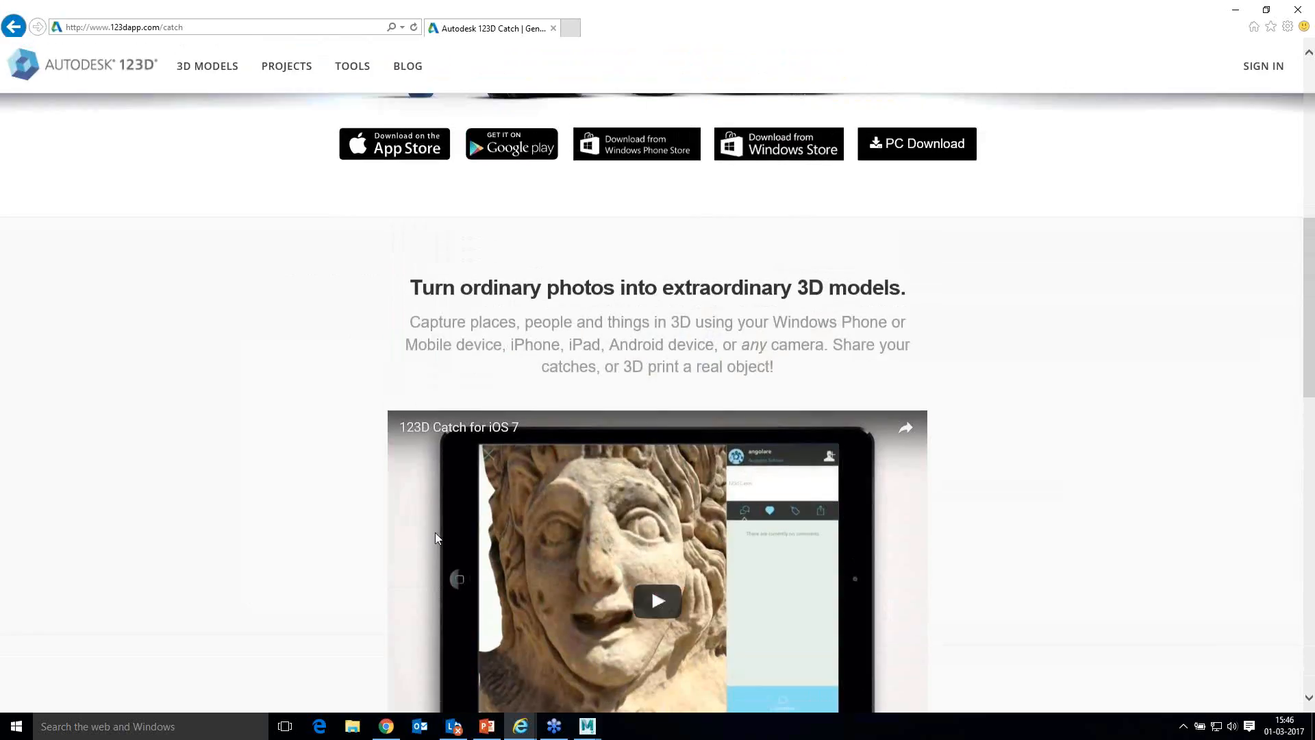
scroll(434, 532, "up", 8)
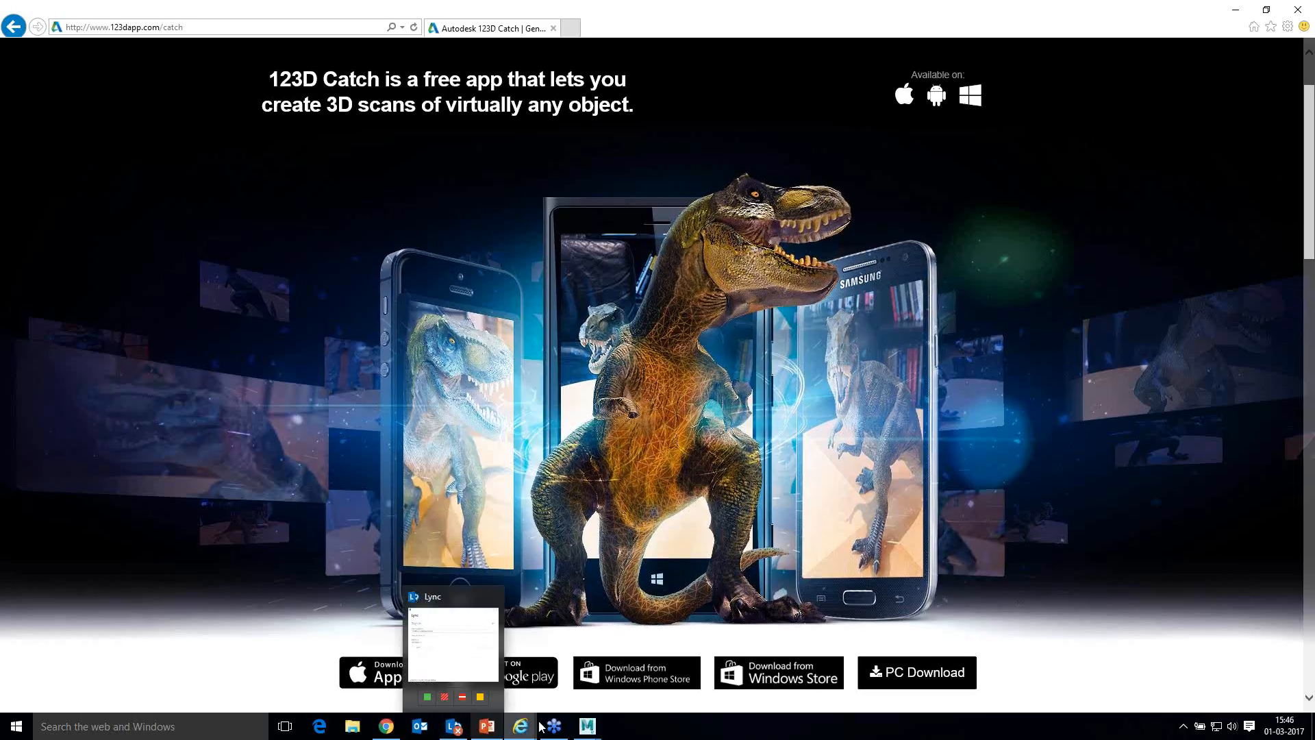
mouse_move(586, 732)
left_click(627, 664)
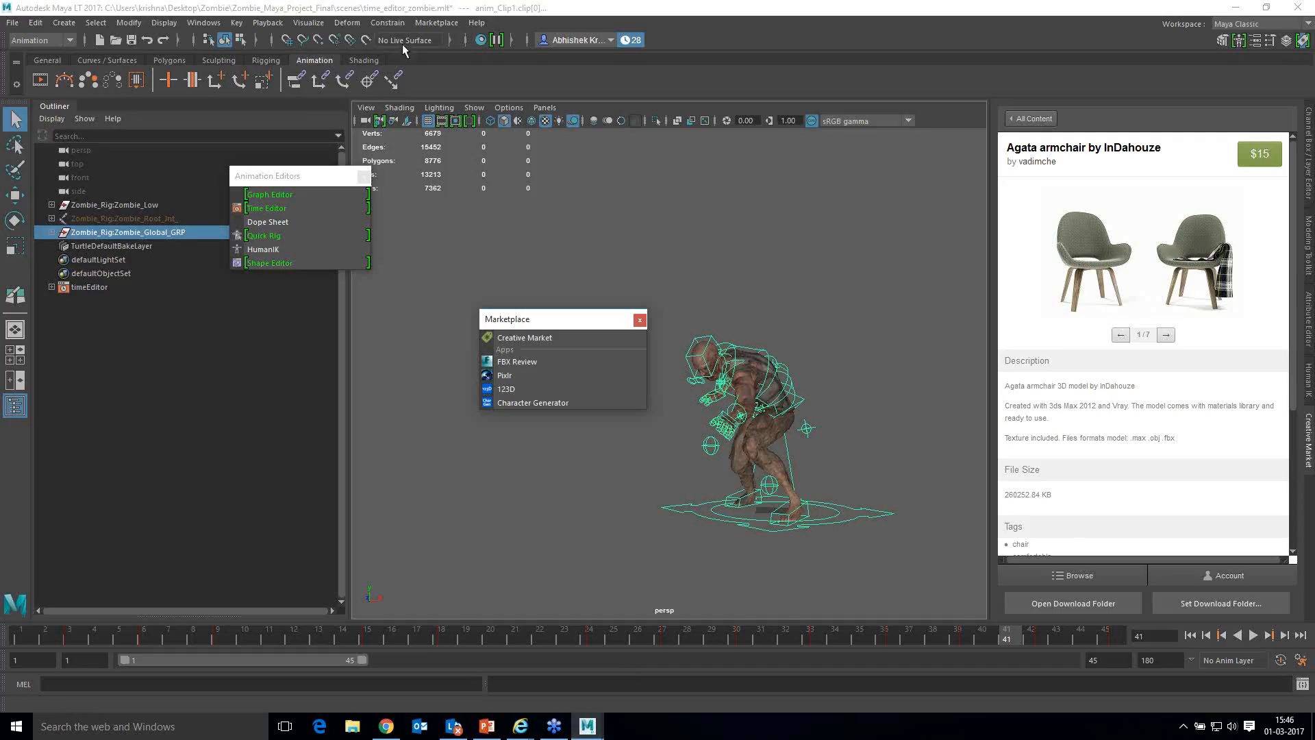
left_click(541, 405)
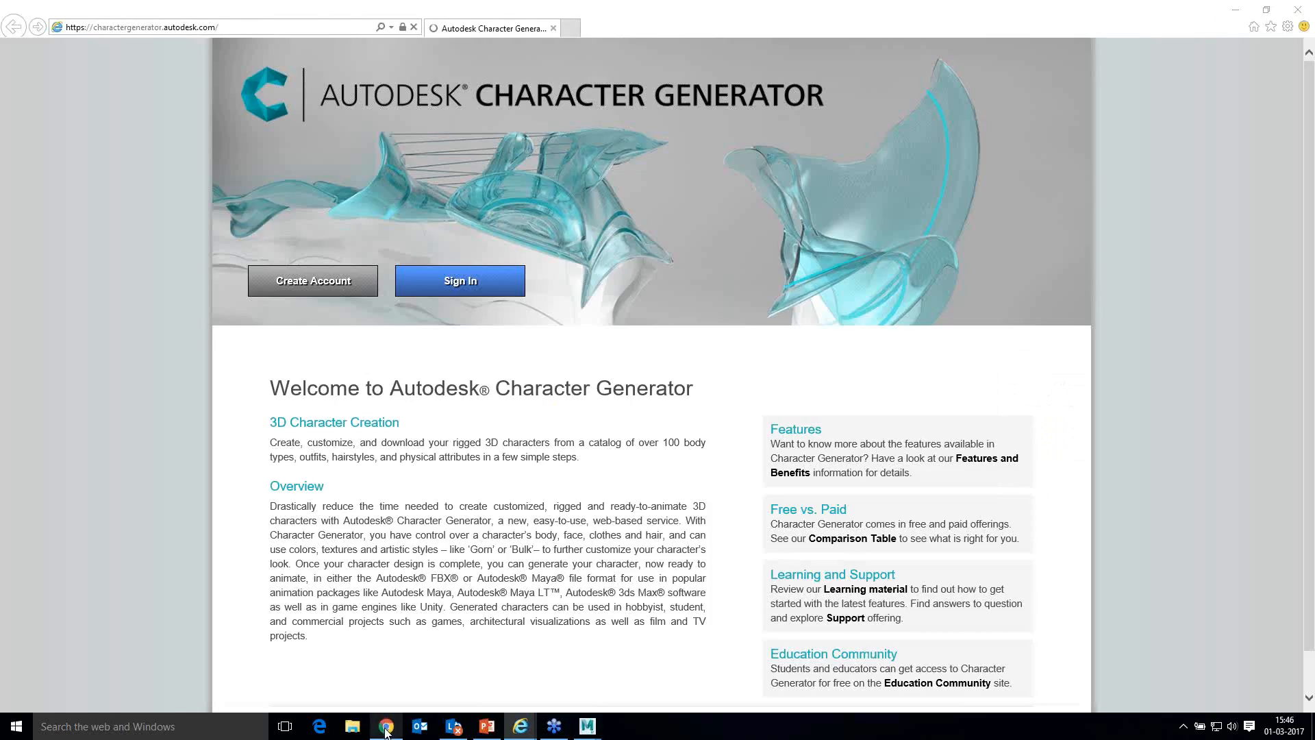
Step: Switch to the signed-in My Characters browser window in Character Generator, comparing it with the welcome page
left_click(385, 727)
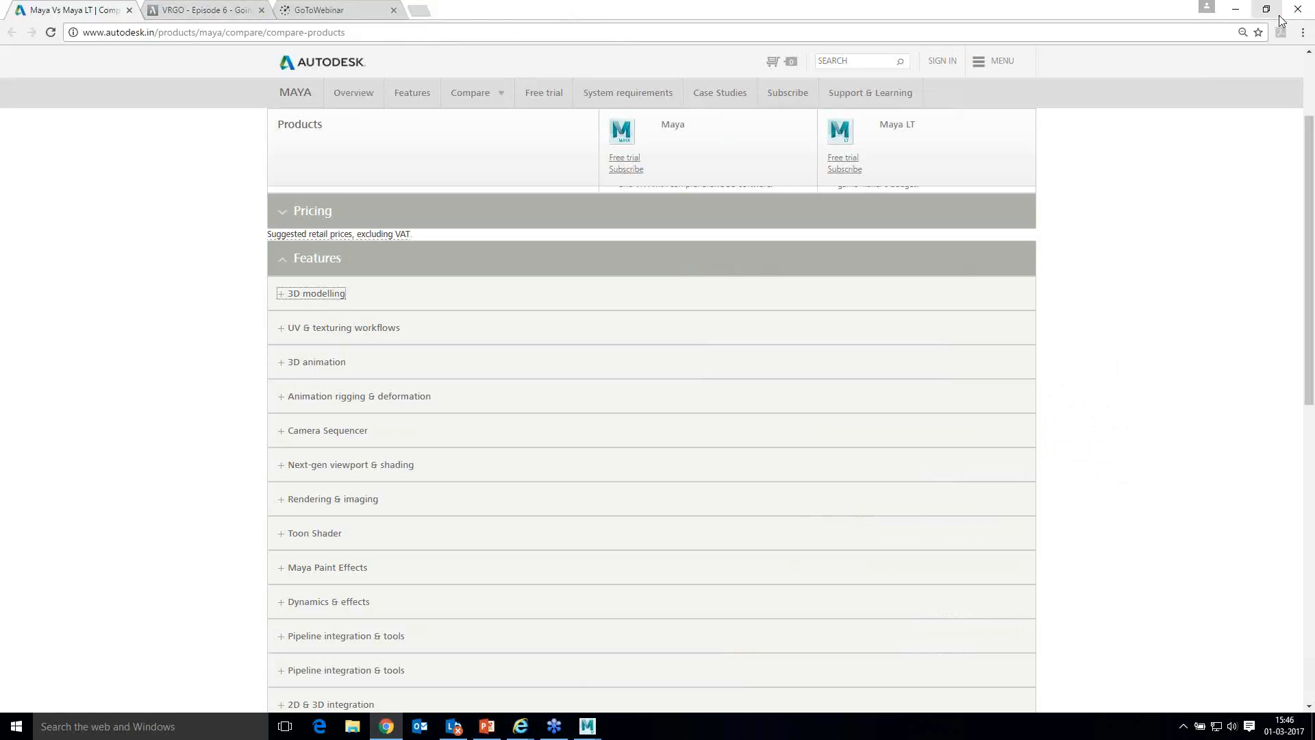
left_click(522, 732)
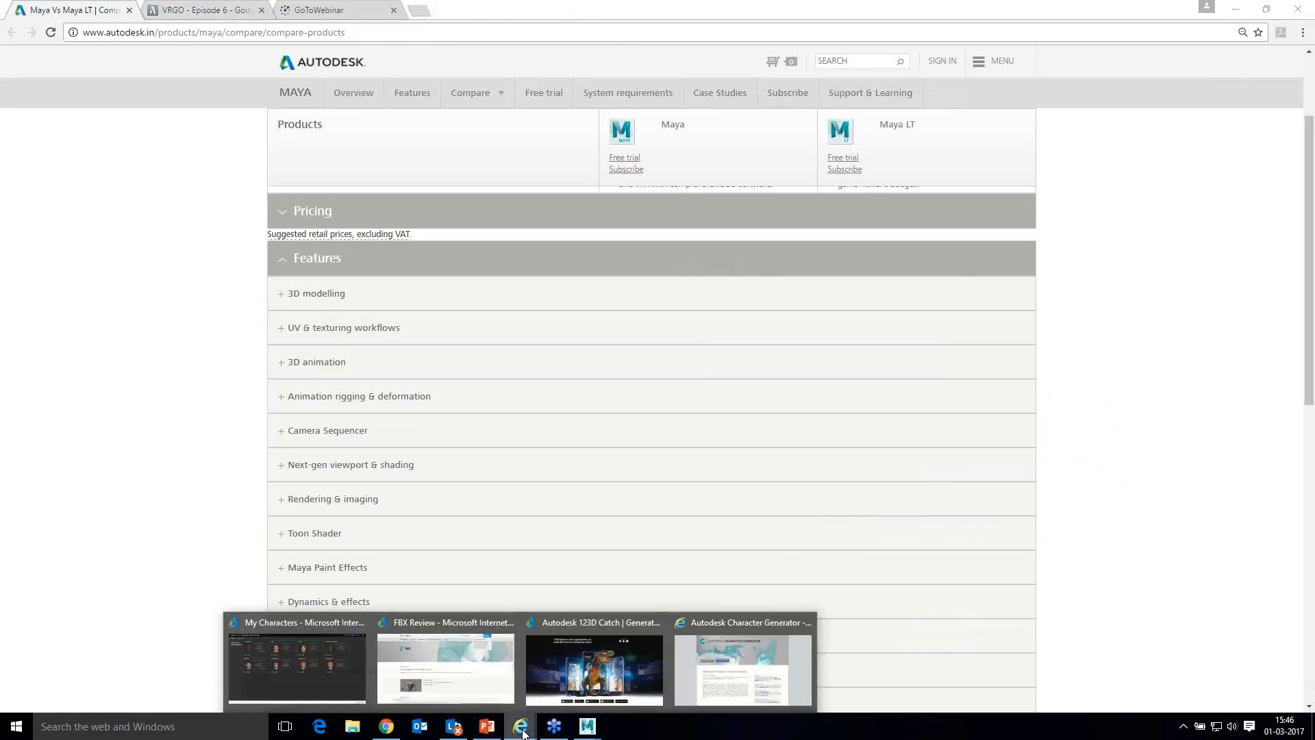
left_click(325, 668)
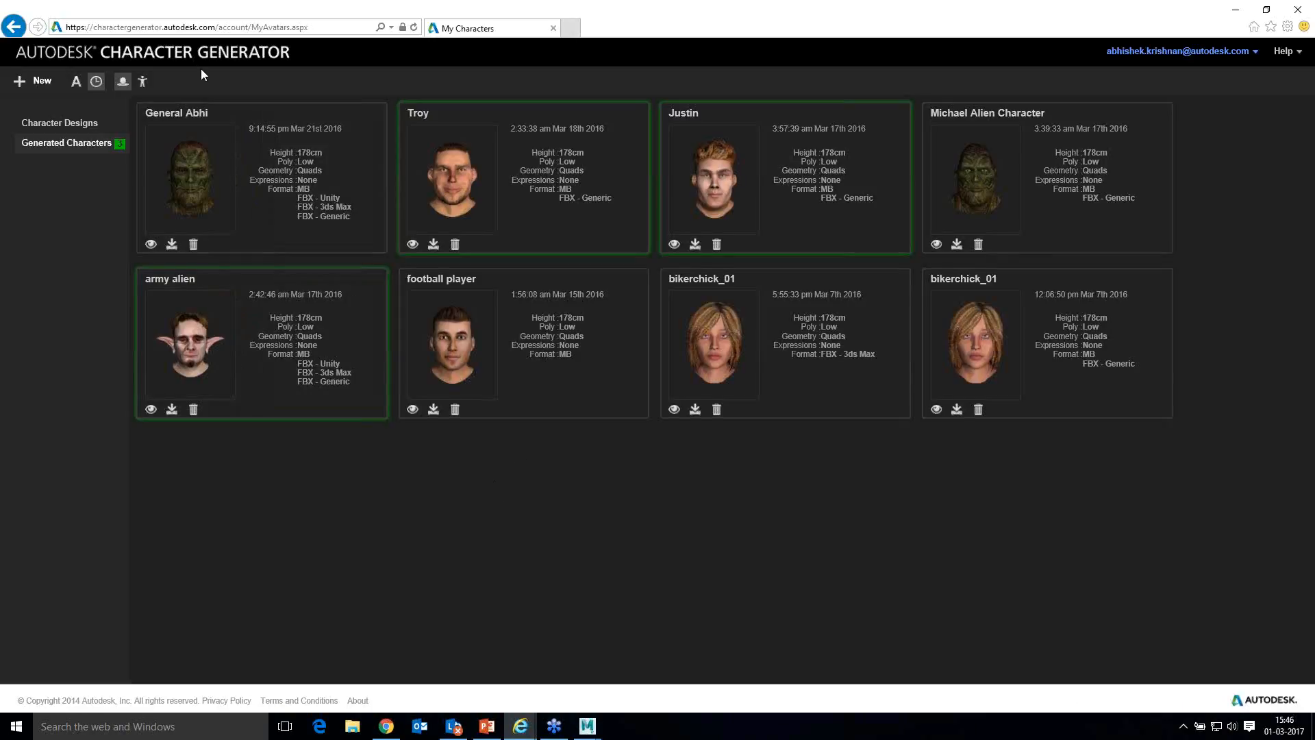
mouse_move(521, 727)
left_click(688, 689)
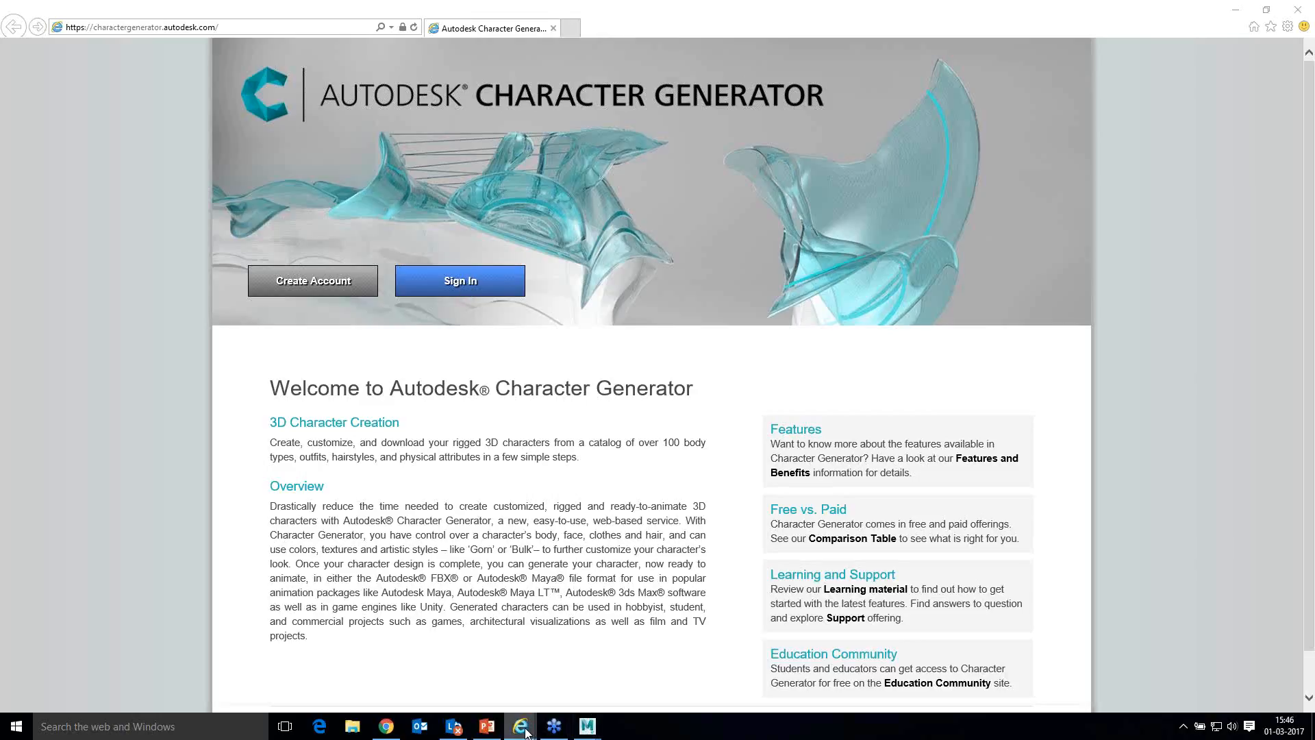
mouse_move(520, 727)
left_click(310, 679)
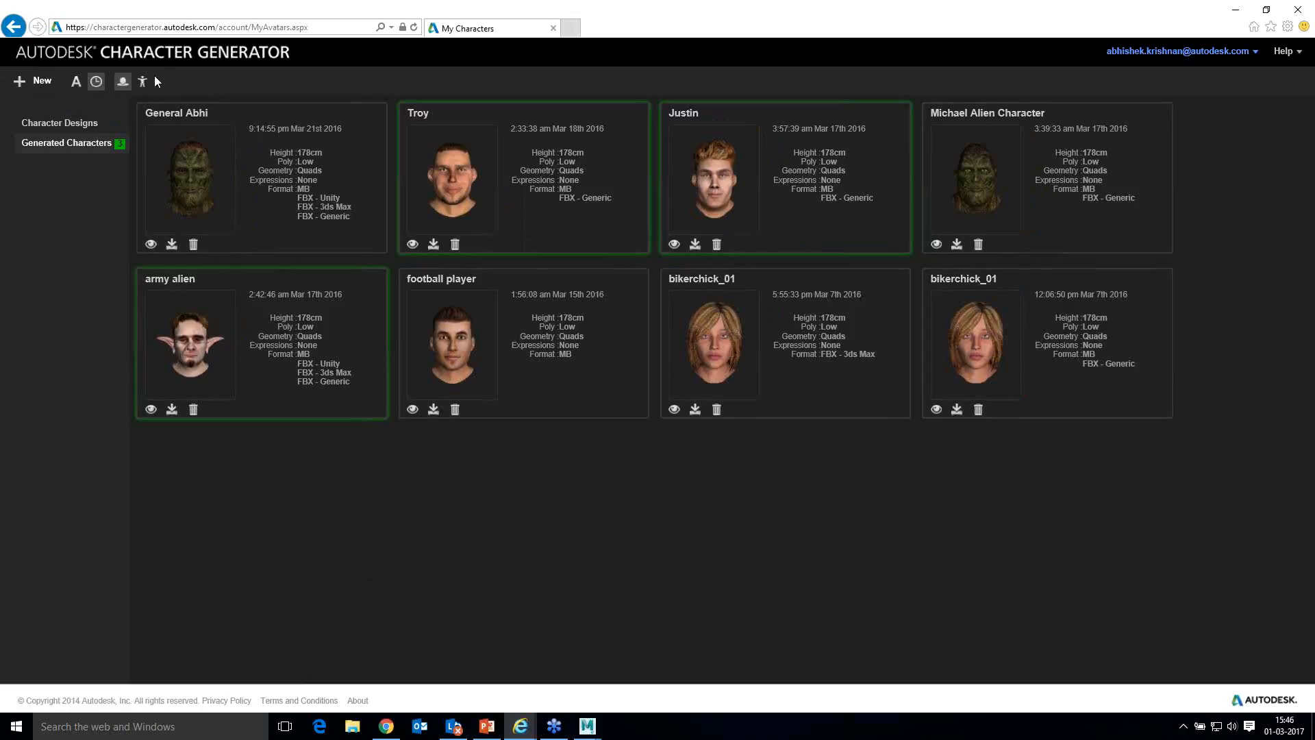
Step: Start a new character in the Standard style, preview the Bulk and Gorn styles and Otto, and choose Olivier for customization
left_click(44, 83)
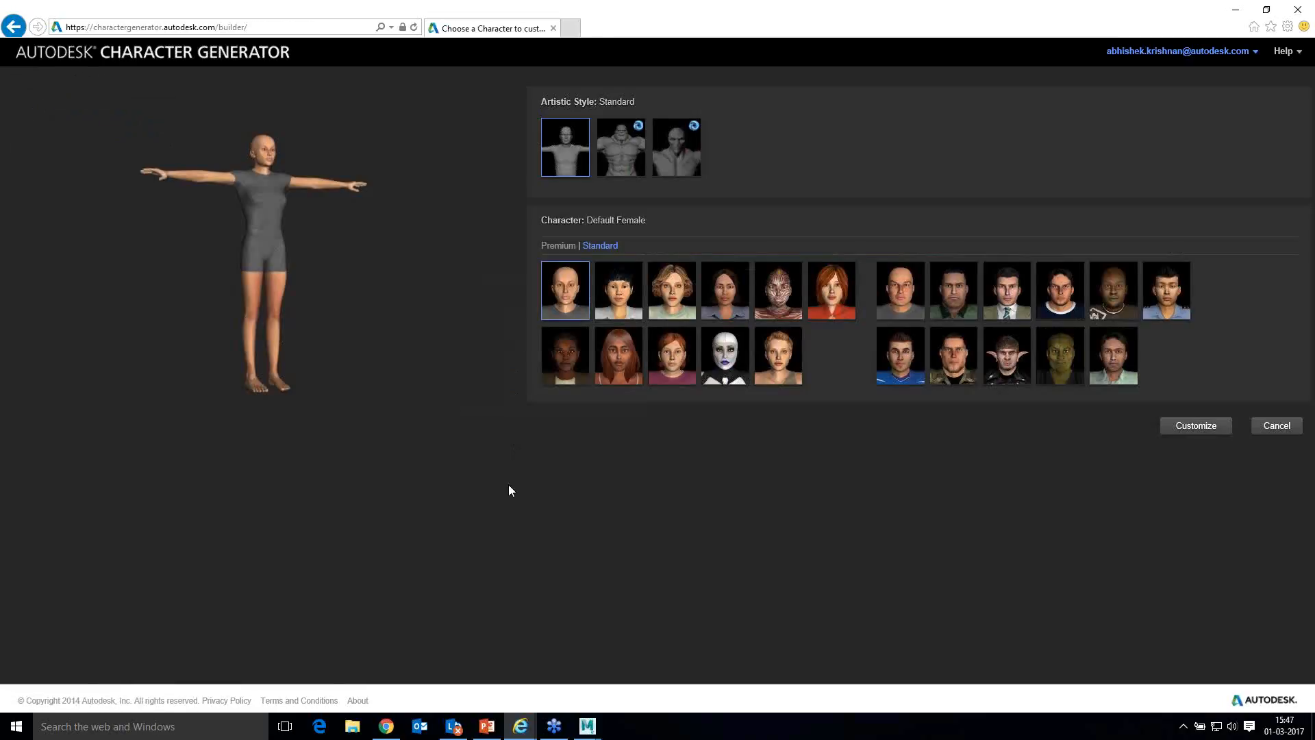
mouse_move(616, 168)
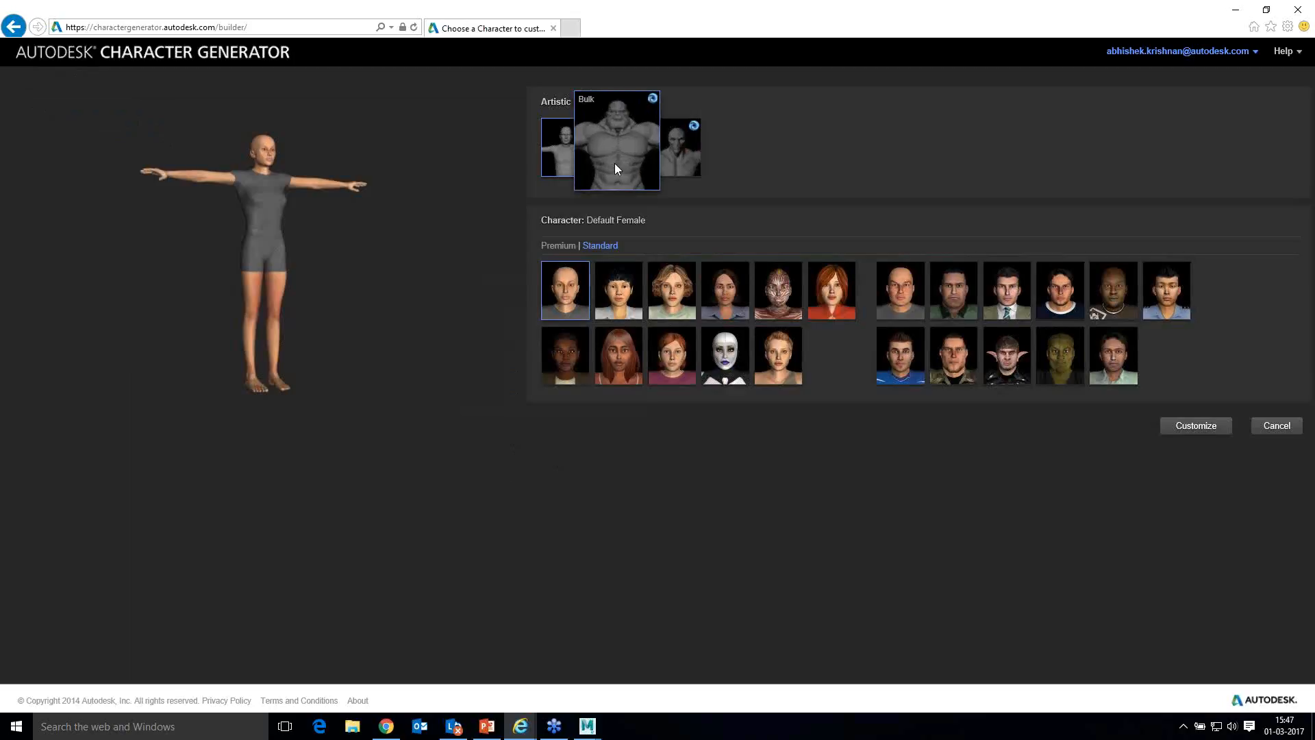
mouse_move(697, 112)
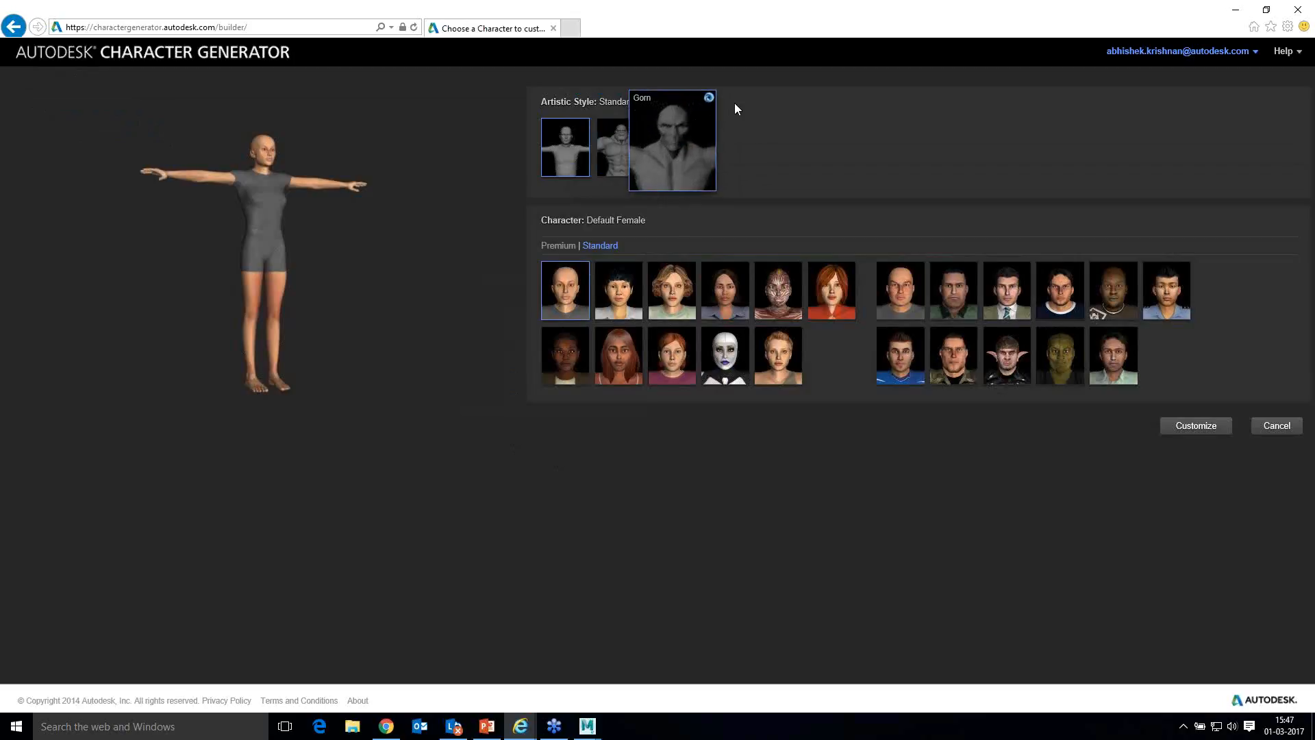
mouse_move(559, 154)
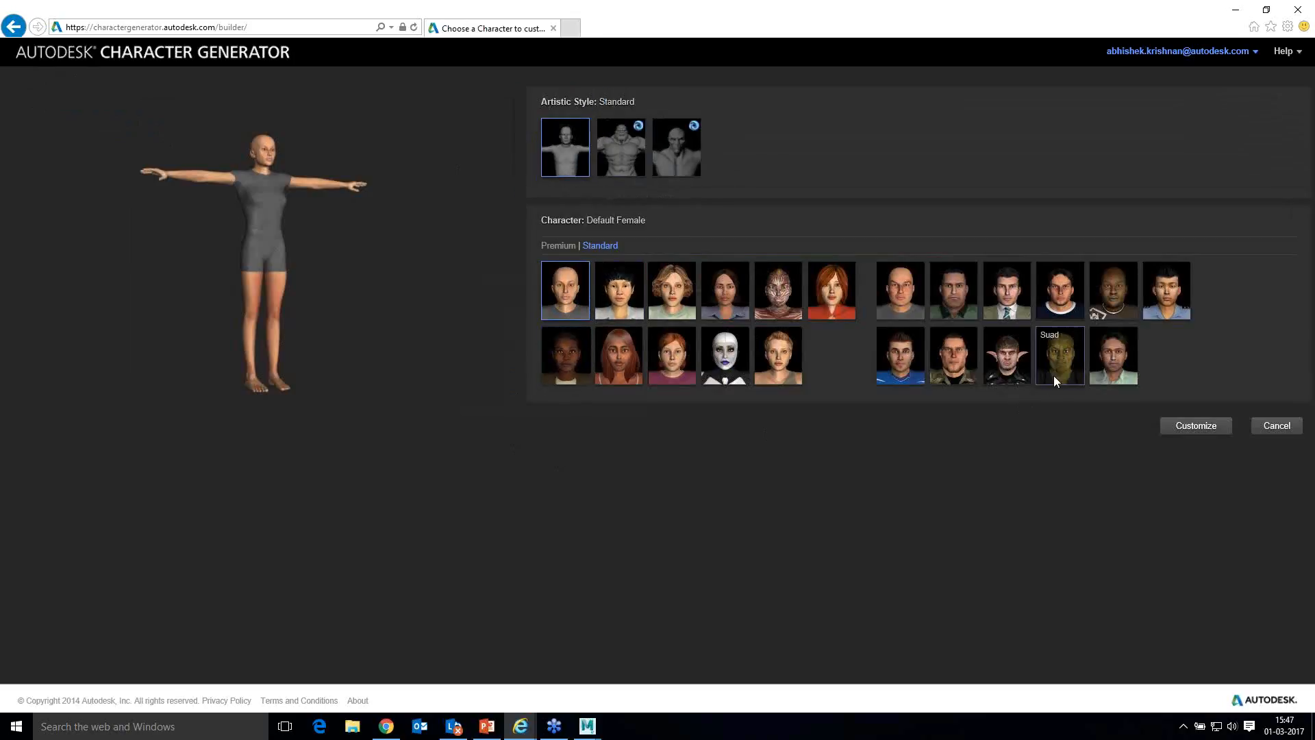
left_click(953, 371)
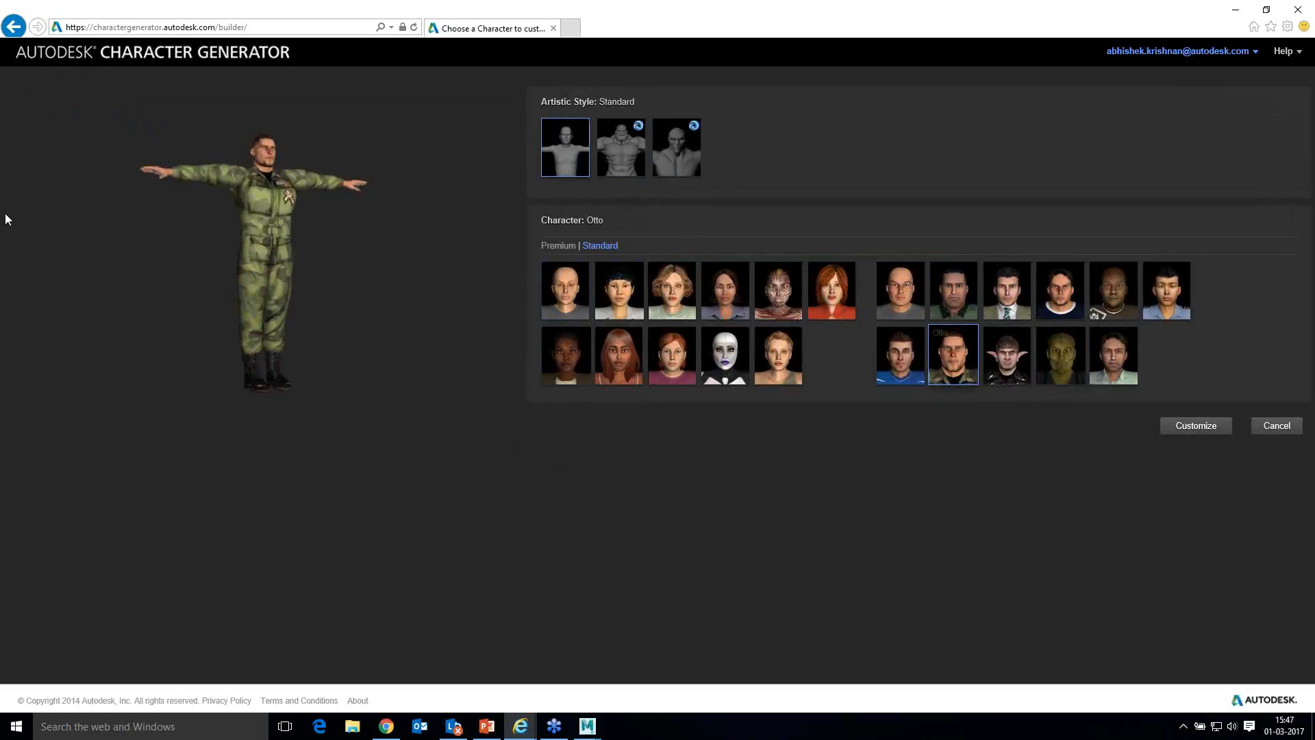
left_click(908, 374)
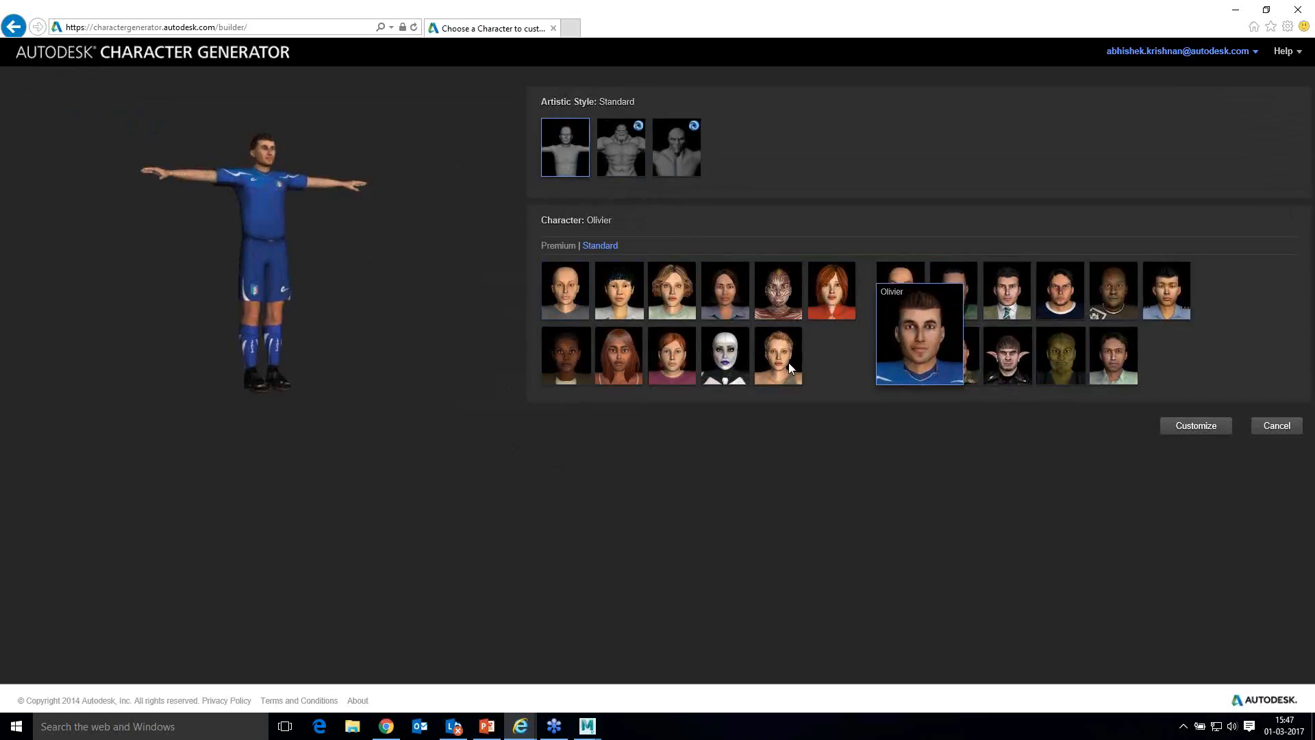
left_click(1180, 431)
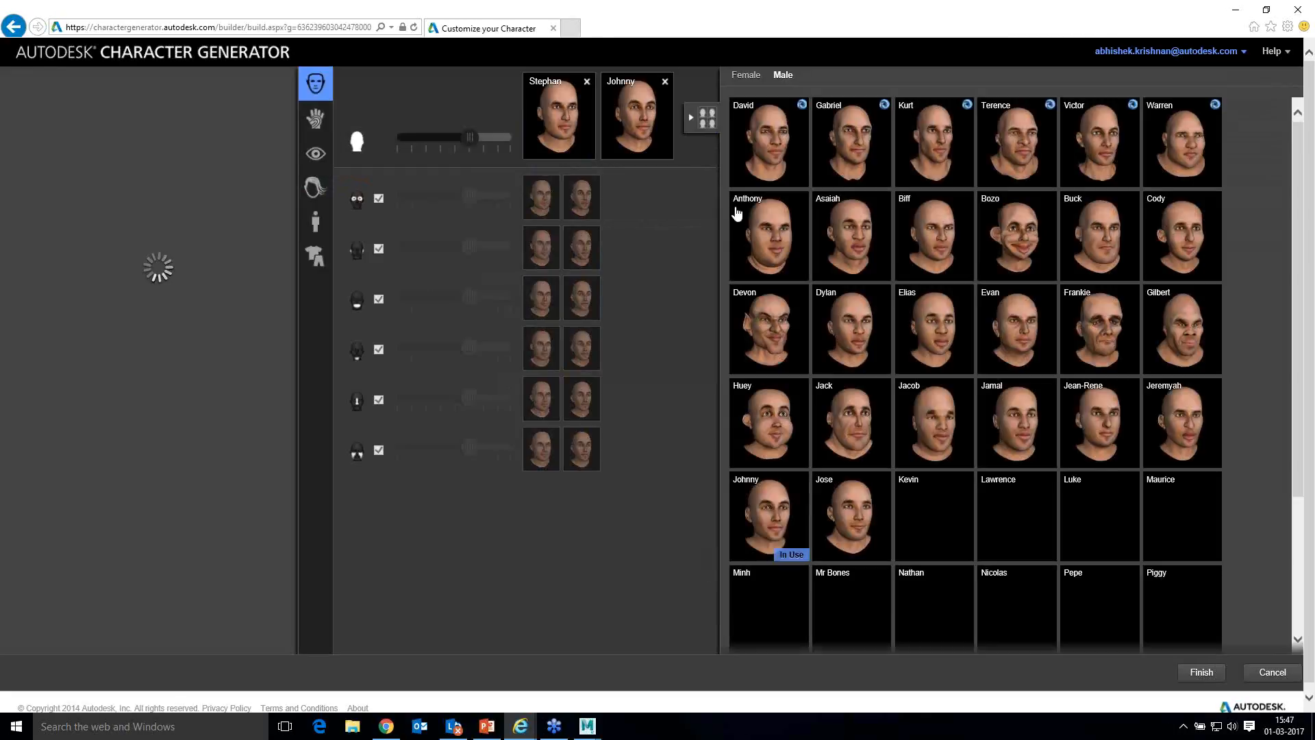
Step: Set the overall face blend between Stephan and Johnny to the midpoint
mouse_move(1124, 382)
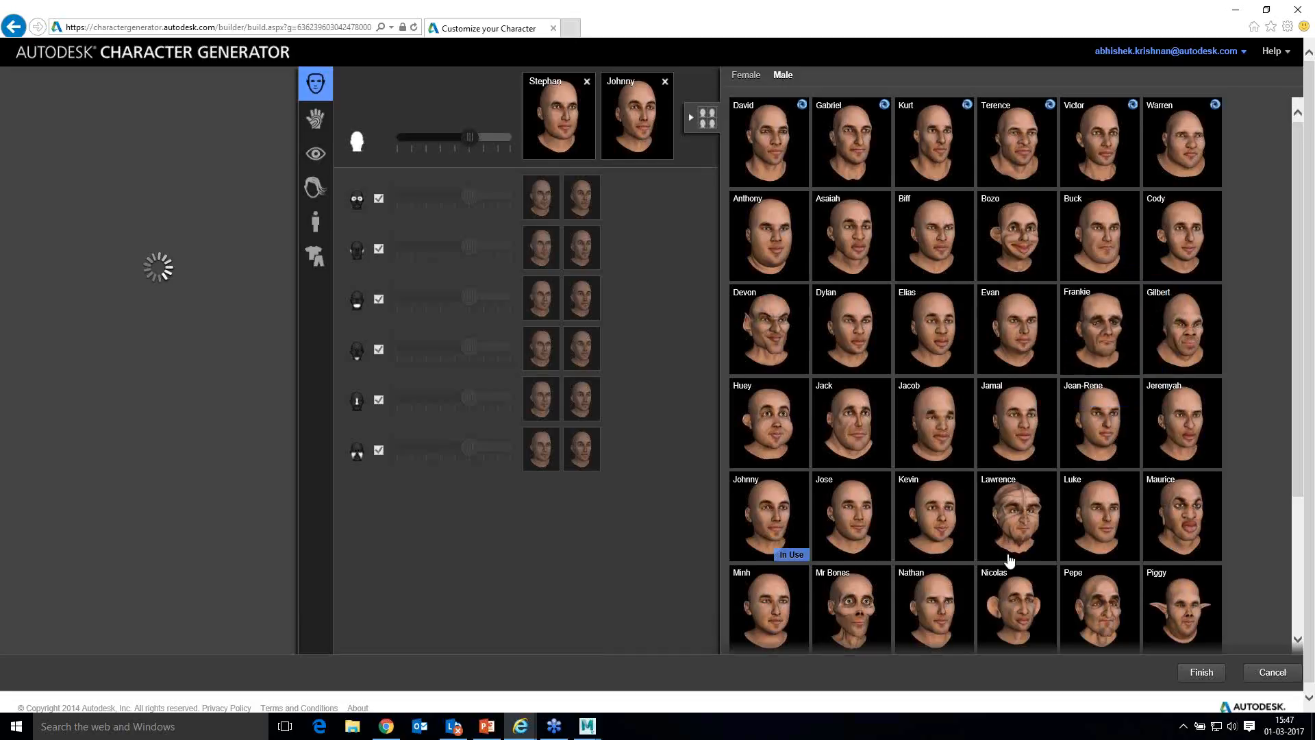
mouse_move(470, 137)
left_mouse_down()
mouse_move(374, 141)
mouse_move(519, 140)
mouse_move(413, 137)
mouse_move(485, 138)
mouse_move(419, 147)
mouse_move(454, 142)
left_mouse_up()
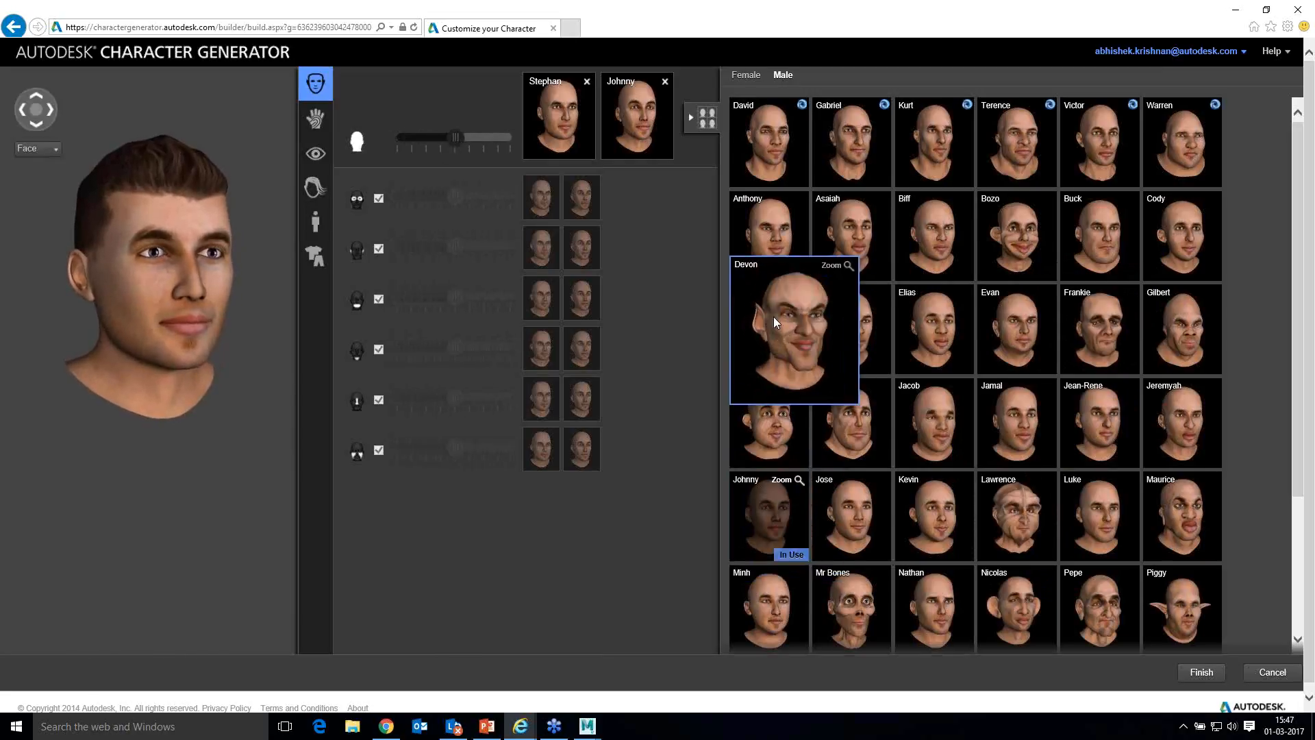
Step: Replace Johnny with Devon in the face blend and set the overall blend fully to Devon
left_click(771, 298)
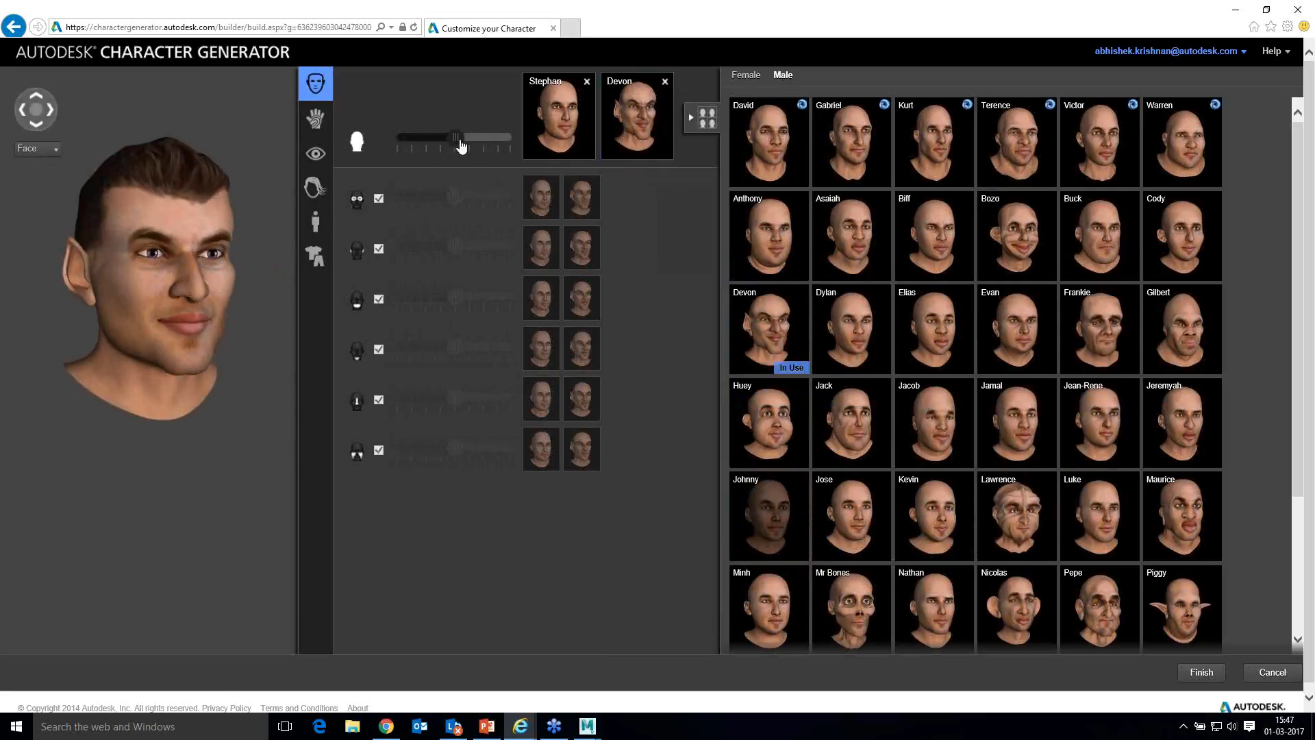
left_click_drag(456, 137, 534, 144)
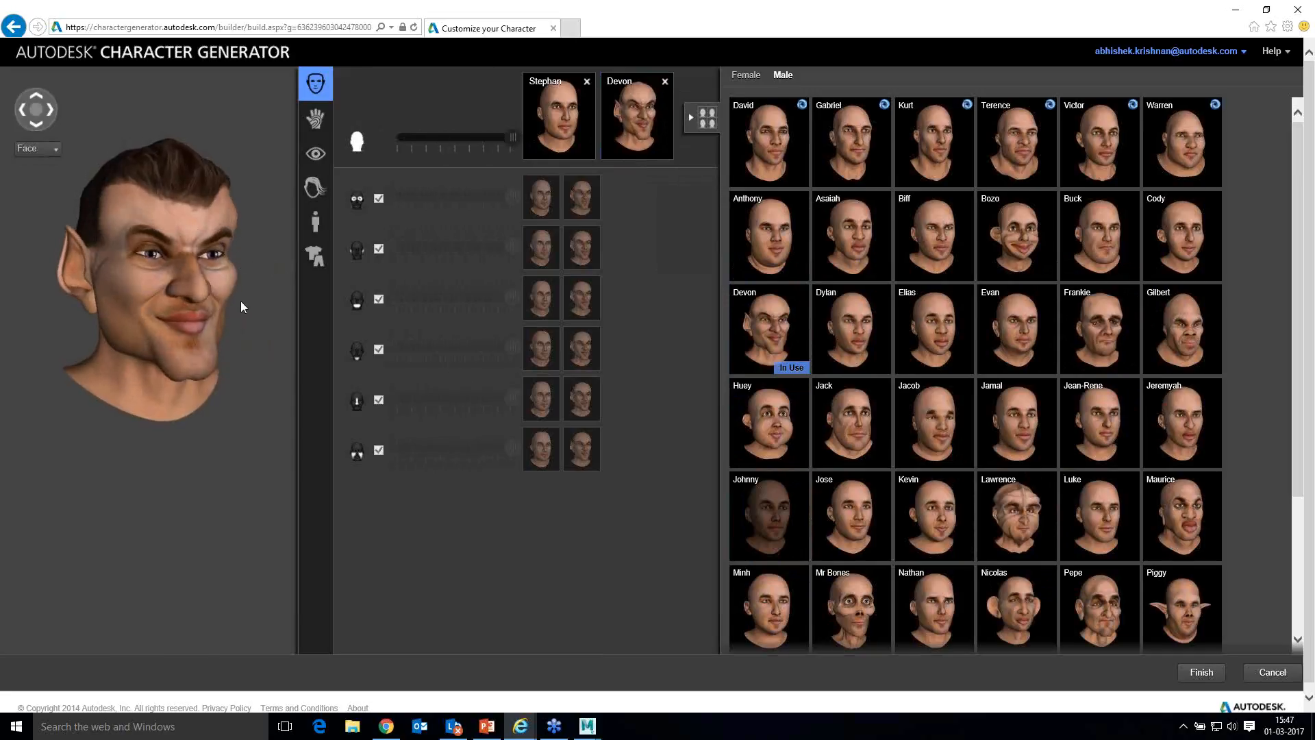
Step: Try the green reptilian skin on the male character, and replace it with the white skull-face skin
left_click(315, 121)
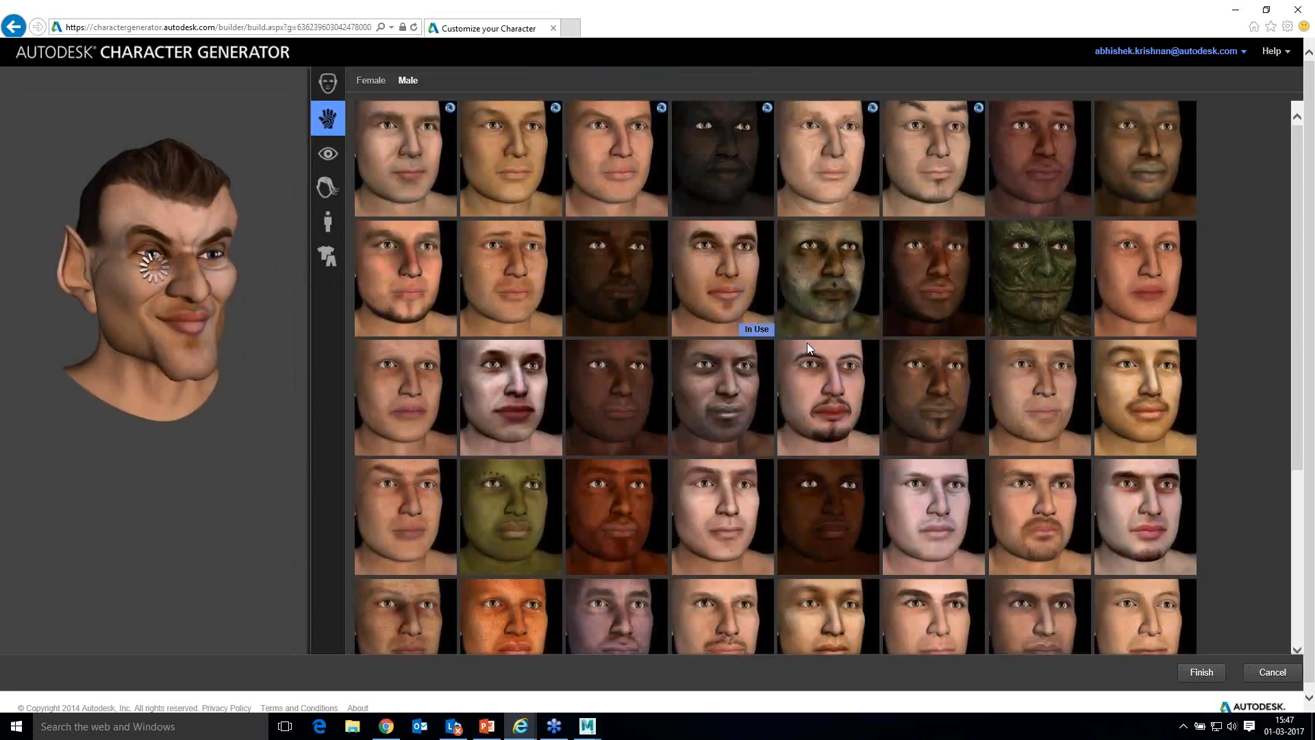
left_click(1002, 281)
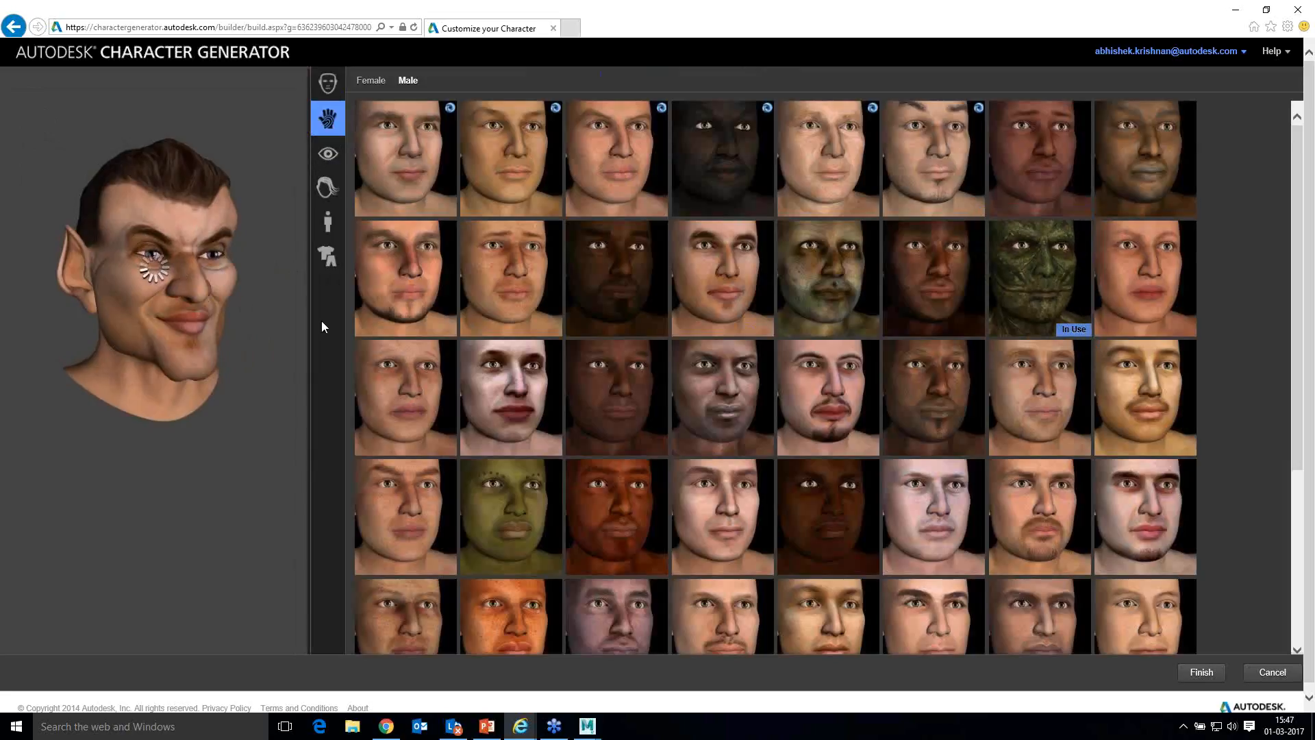
mouse_move(455, 390)
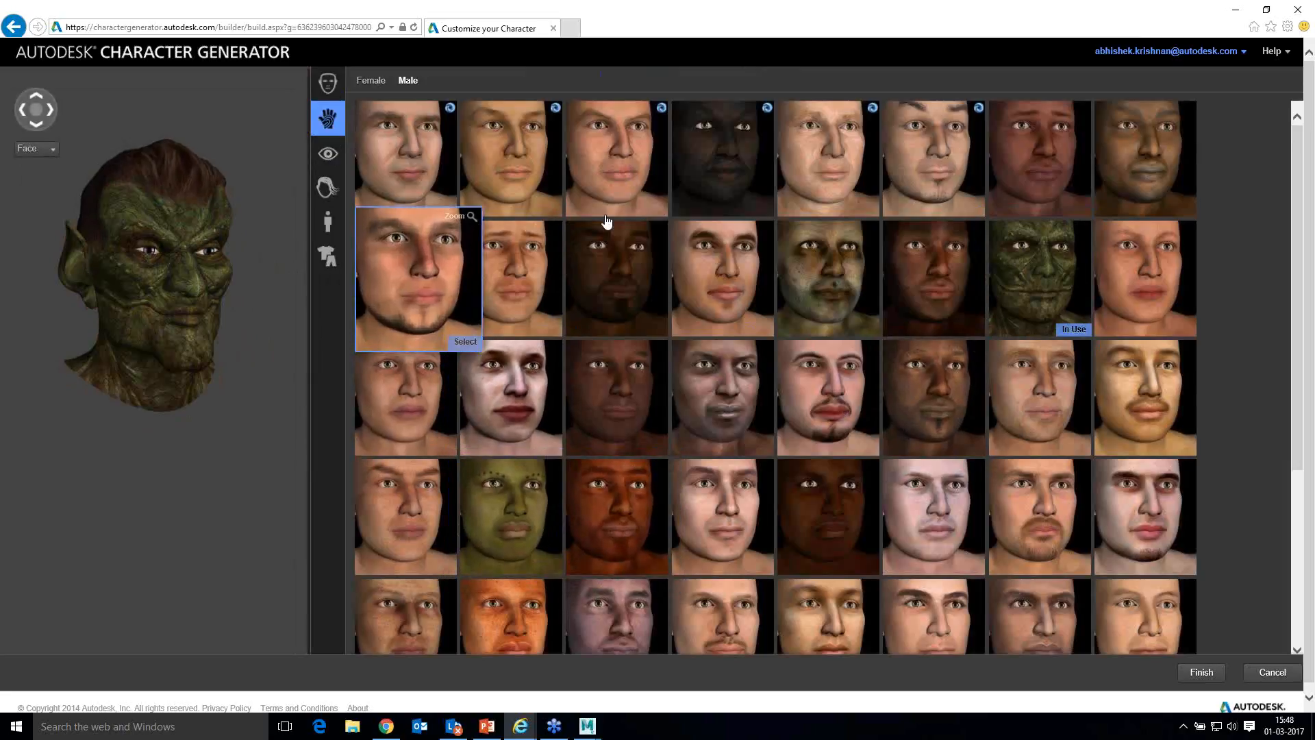
mouse_move(634, 251)
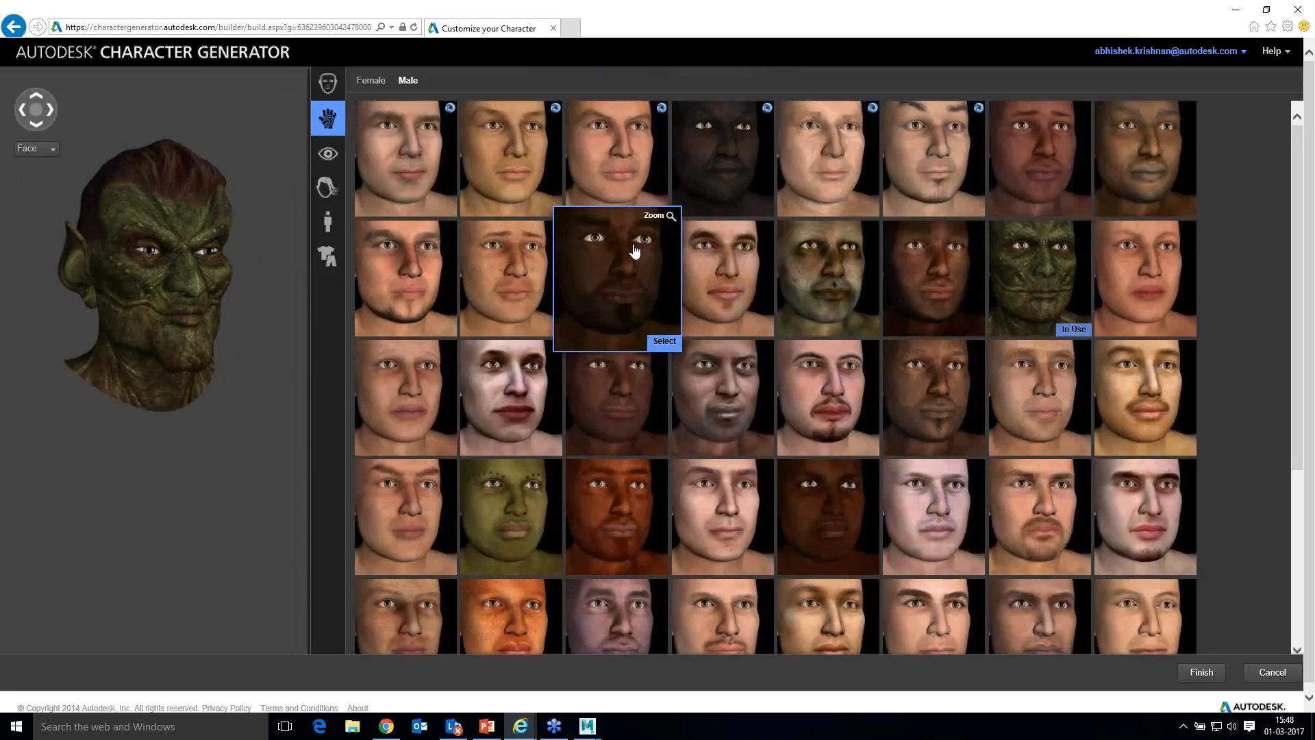
scroll(984, 515, "down", 1)
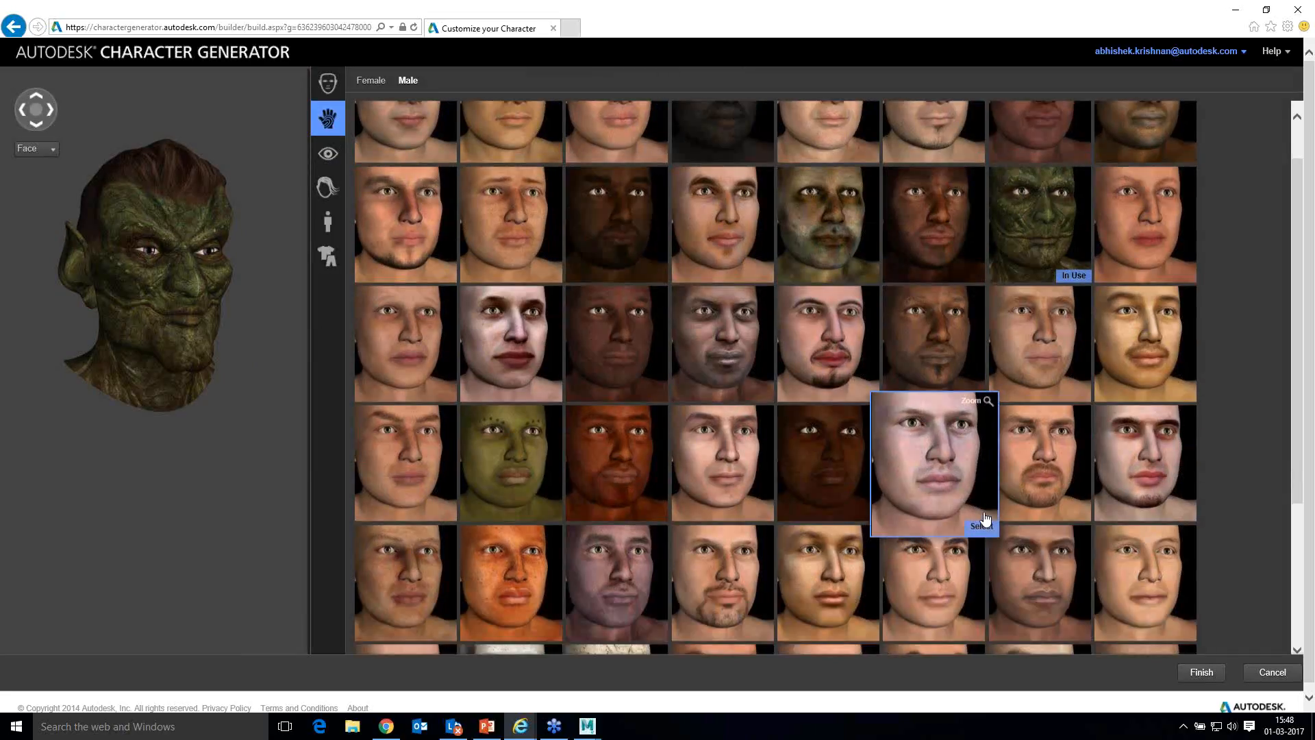
scroll(983, 517, "down", 4)
left_click(497, 546)
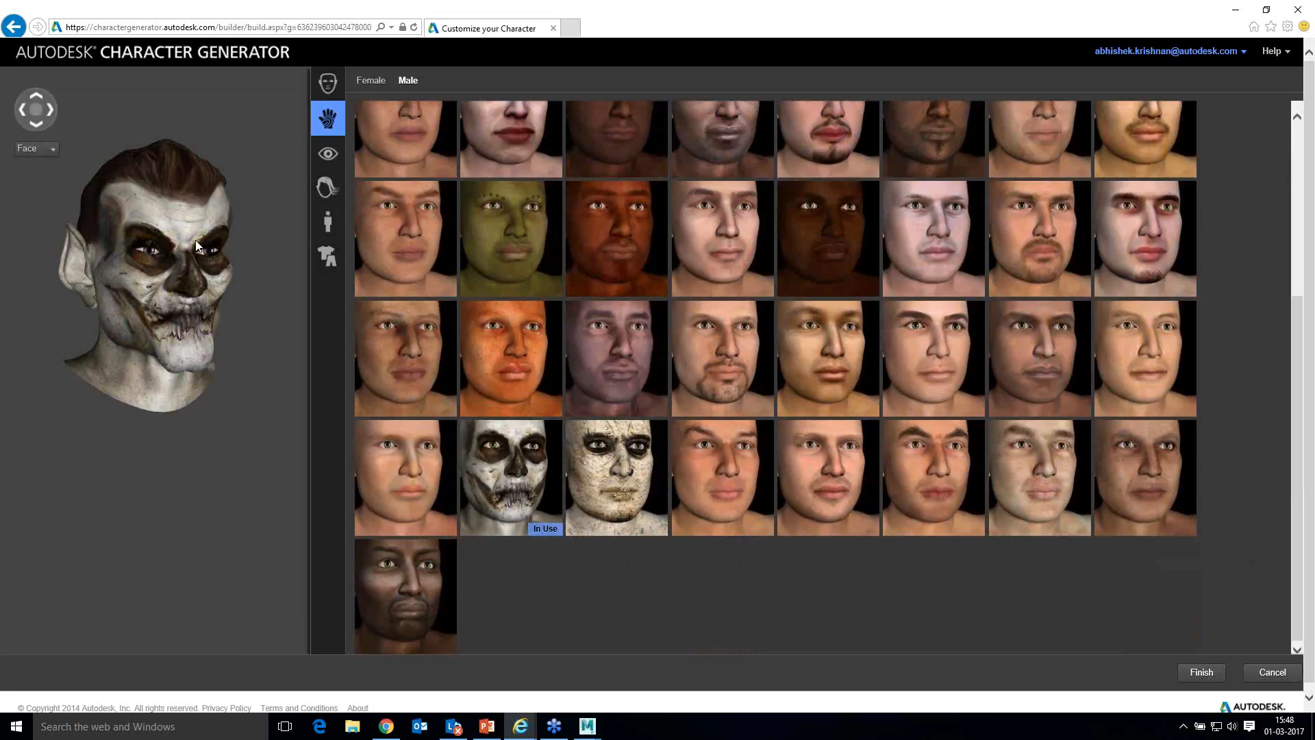
Step: Give the character yellow eyes with slit pupils and open the male hairstyle choices
left_click(333, 159)
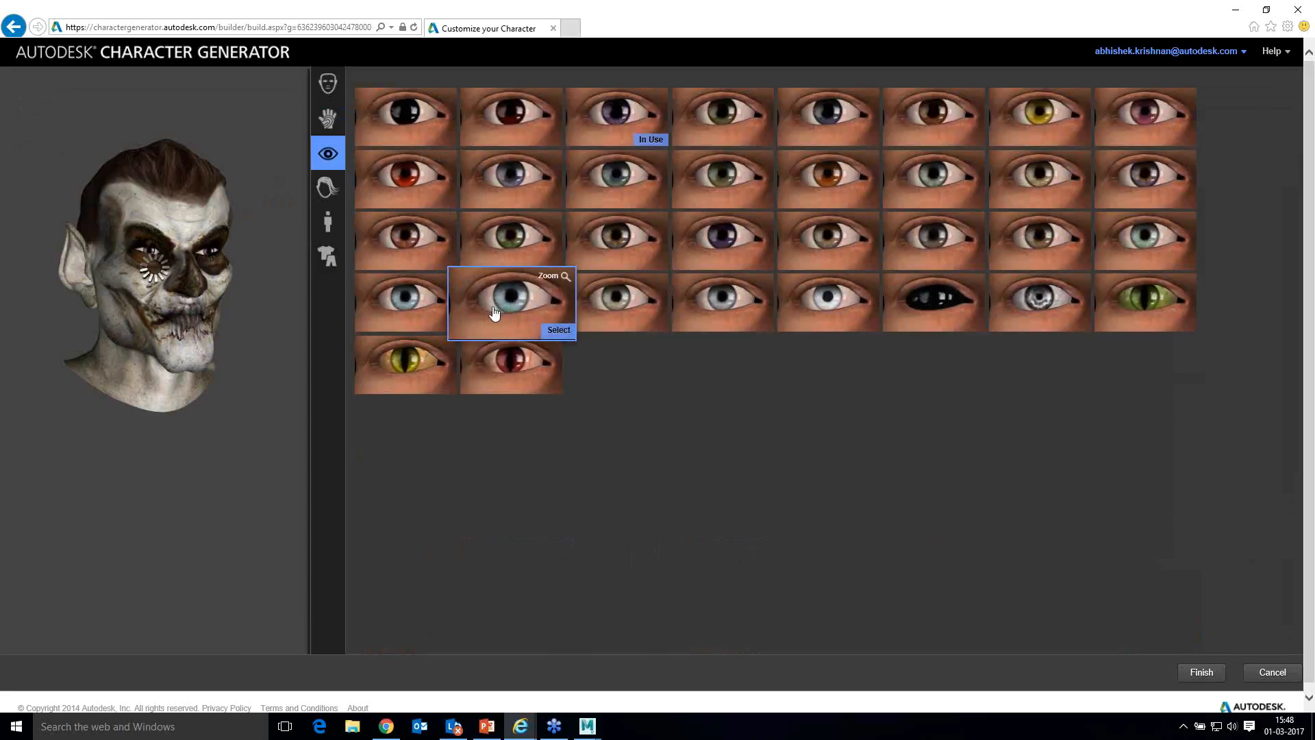
left_click(454, 389)
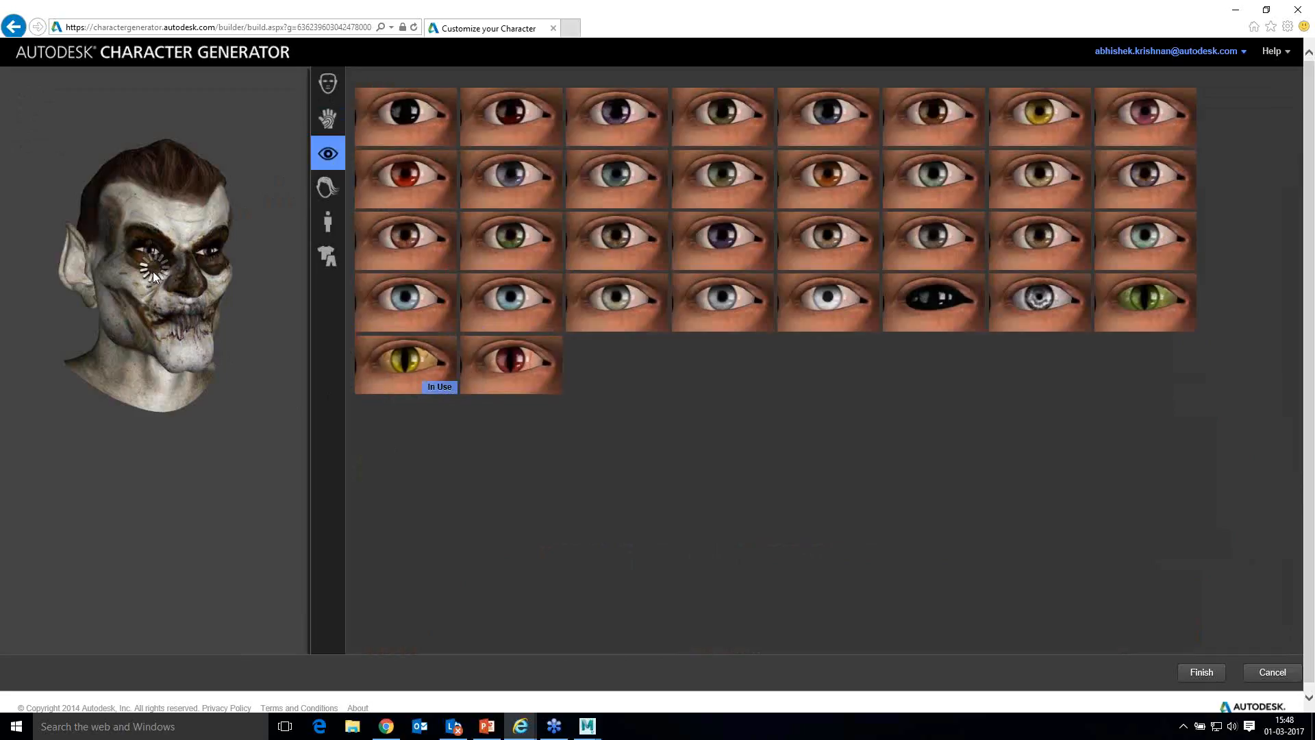
left_click(322, 196)
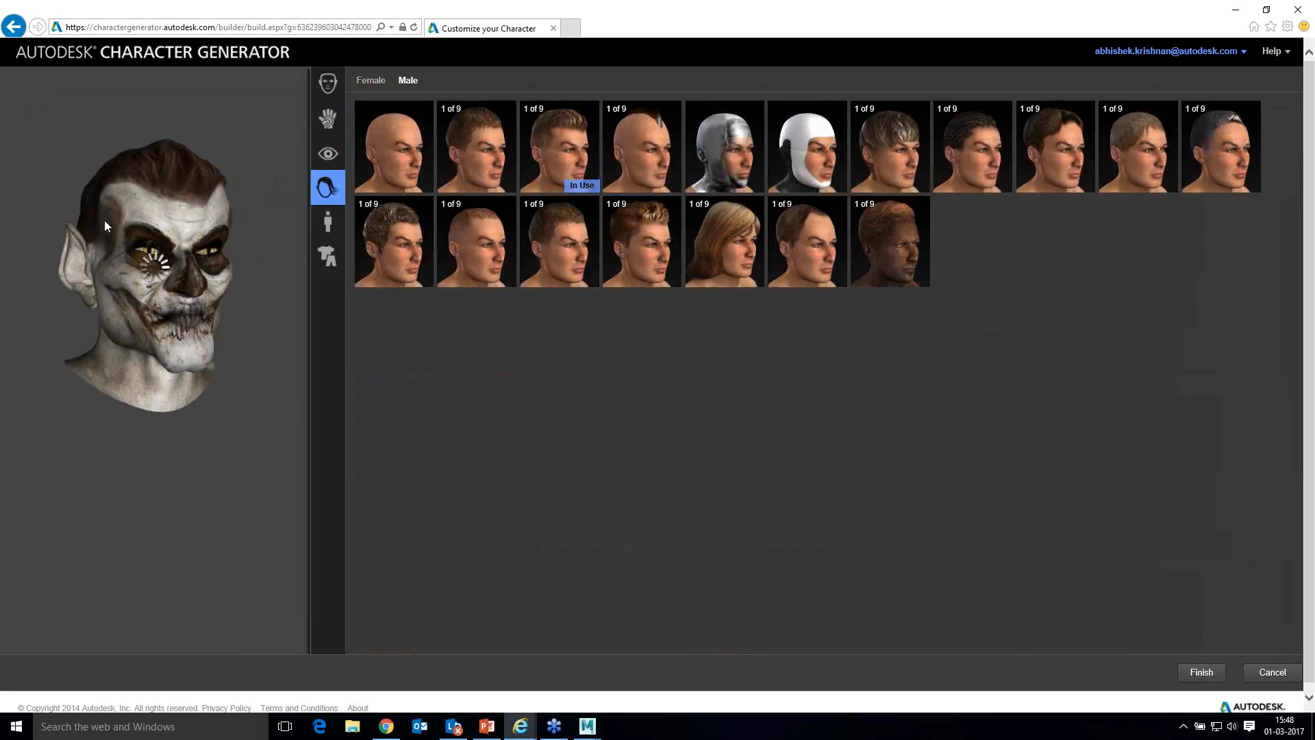
Step: Replace Jose with Biff in the body blend and set the overall body blend almost fully to Biff
left_click(328, 222)
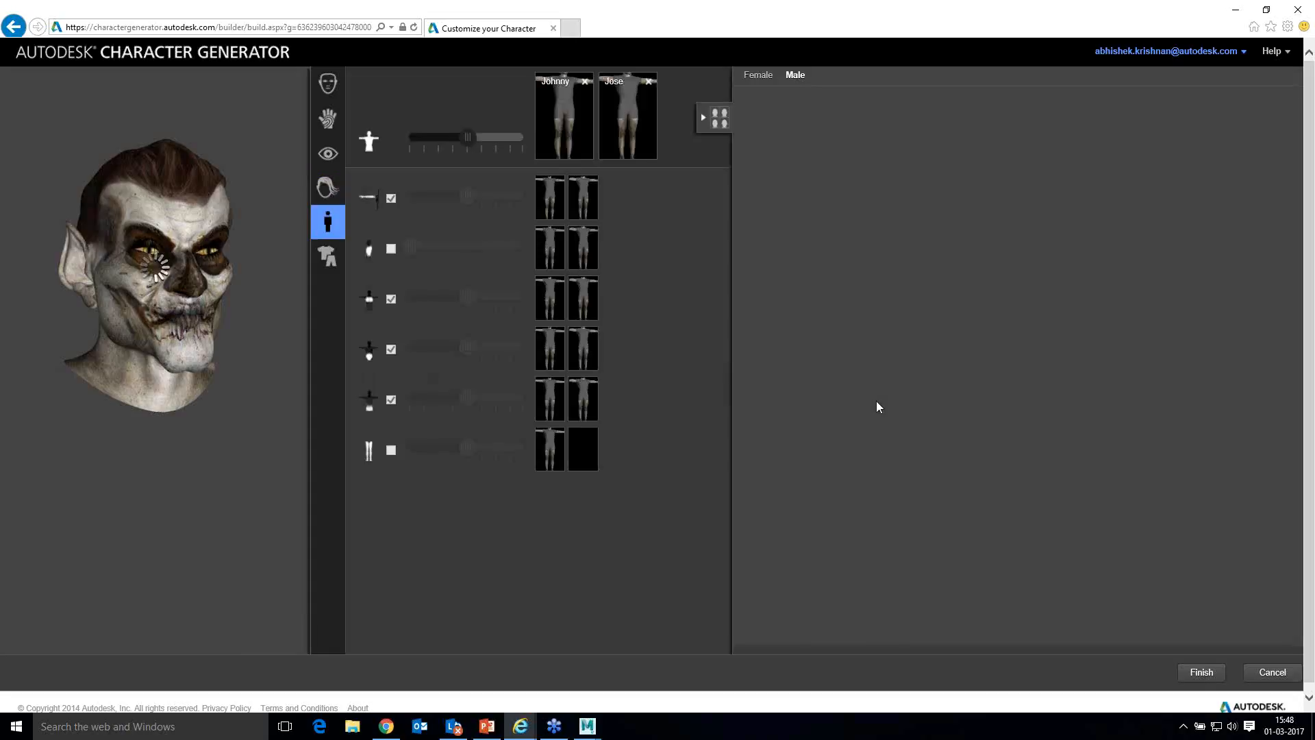
mouse_move(896, 323)
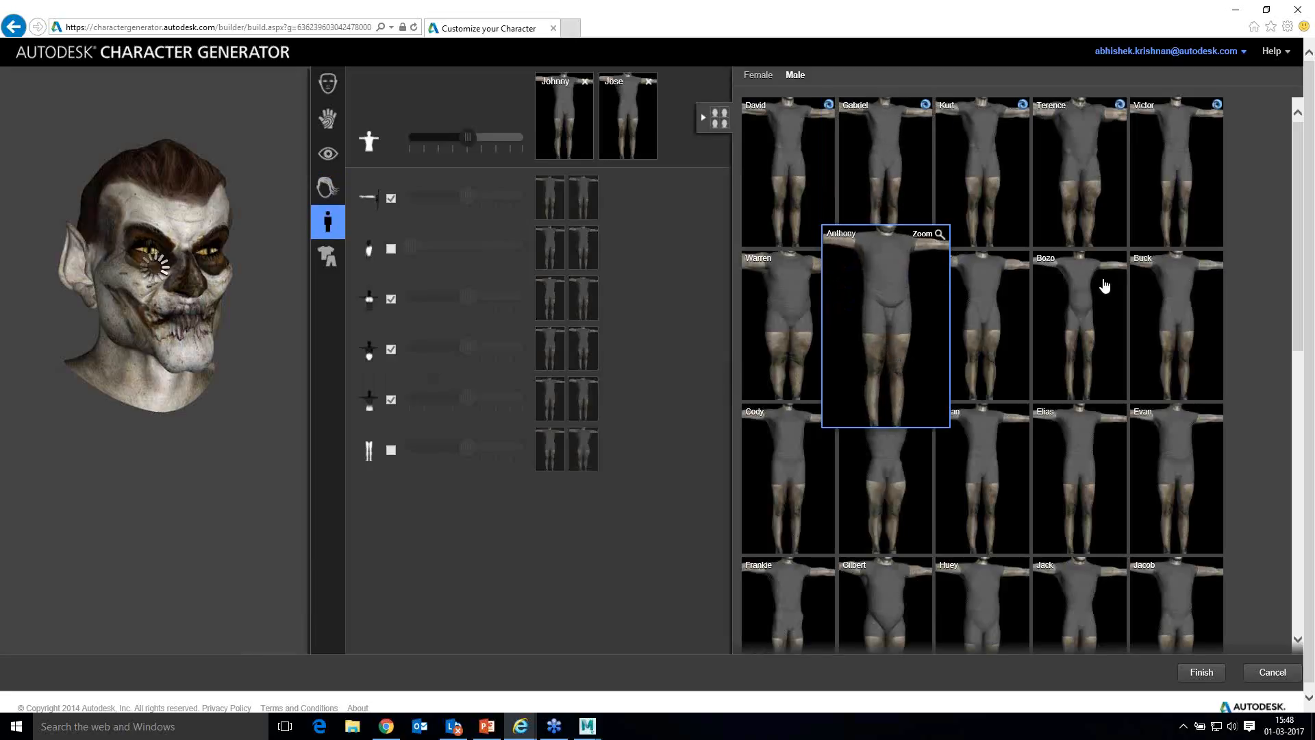
mouse_move(1079, 323)
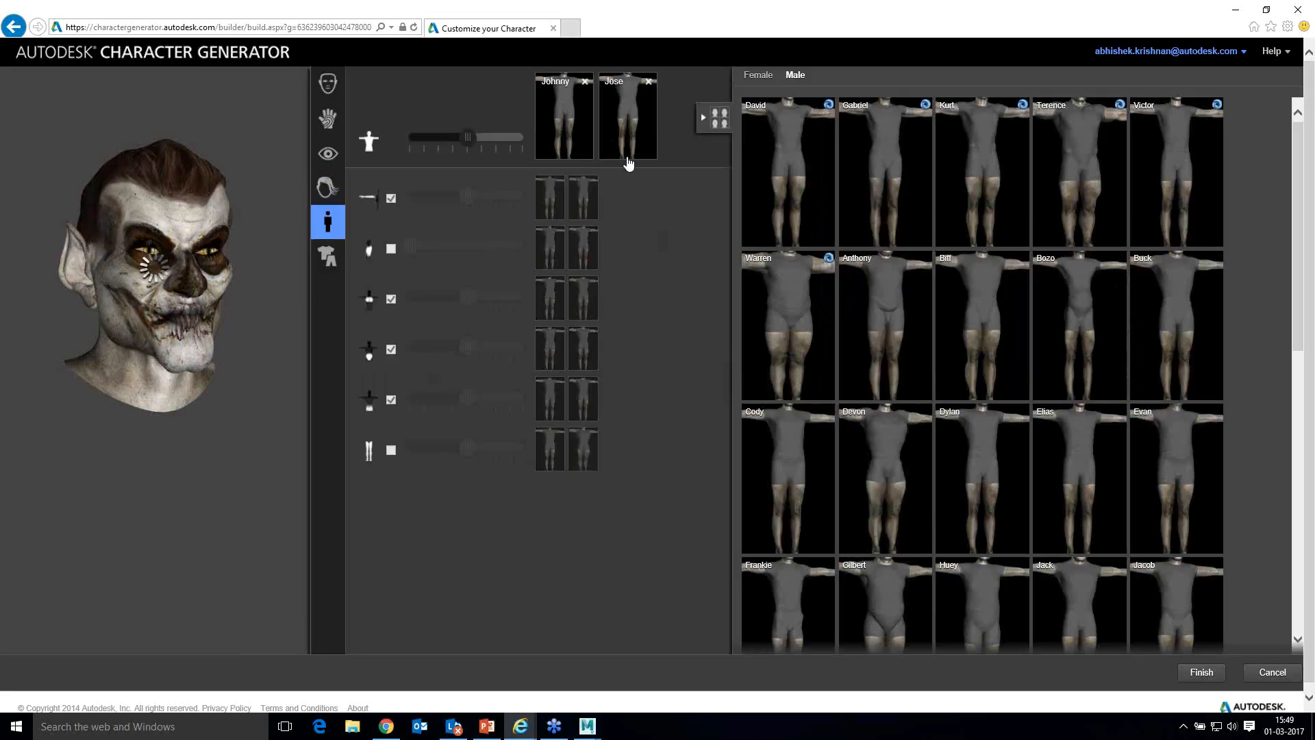
mouse_move(991, 340)
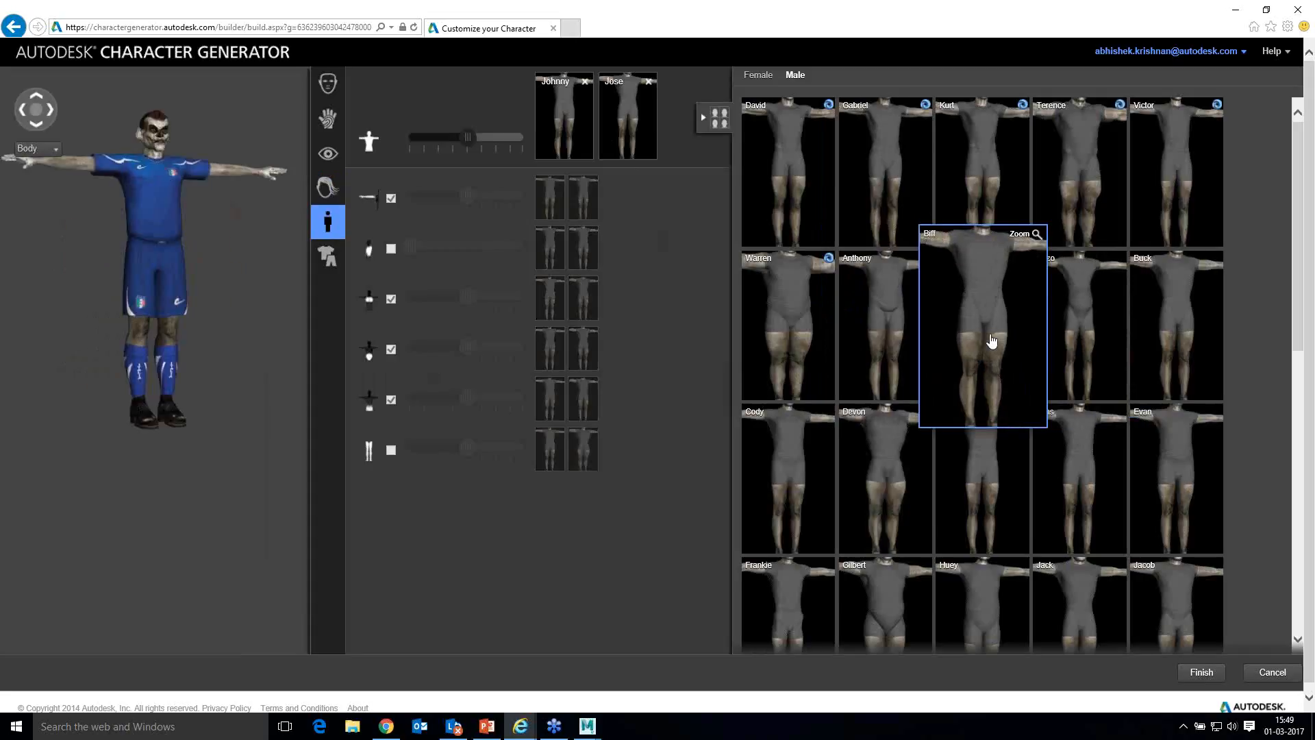
left_click(947, 310)
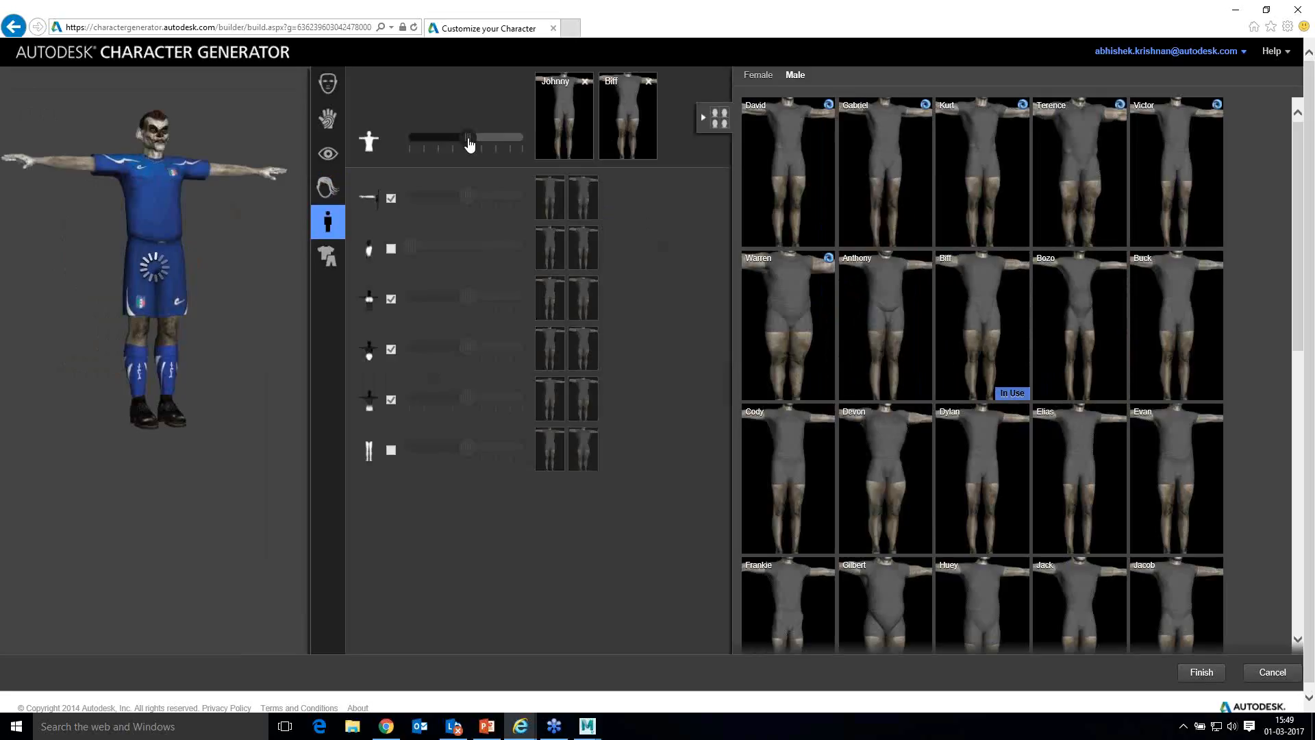
left_click_drag(469, 140, 513, 145)
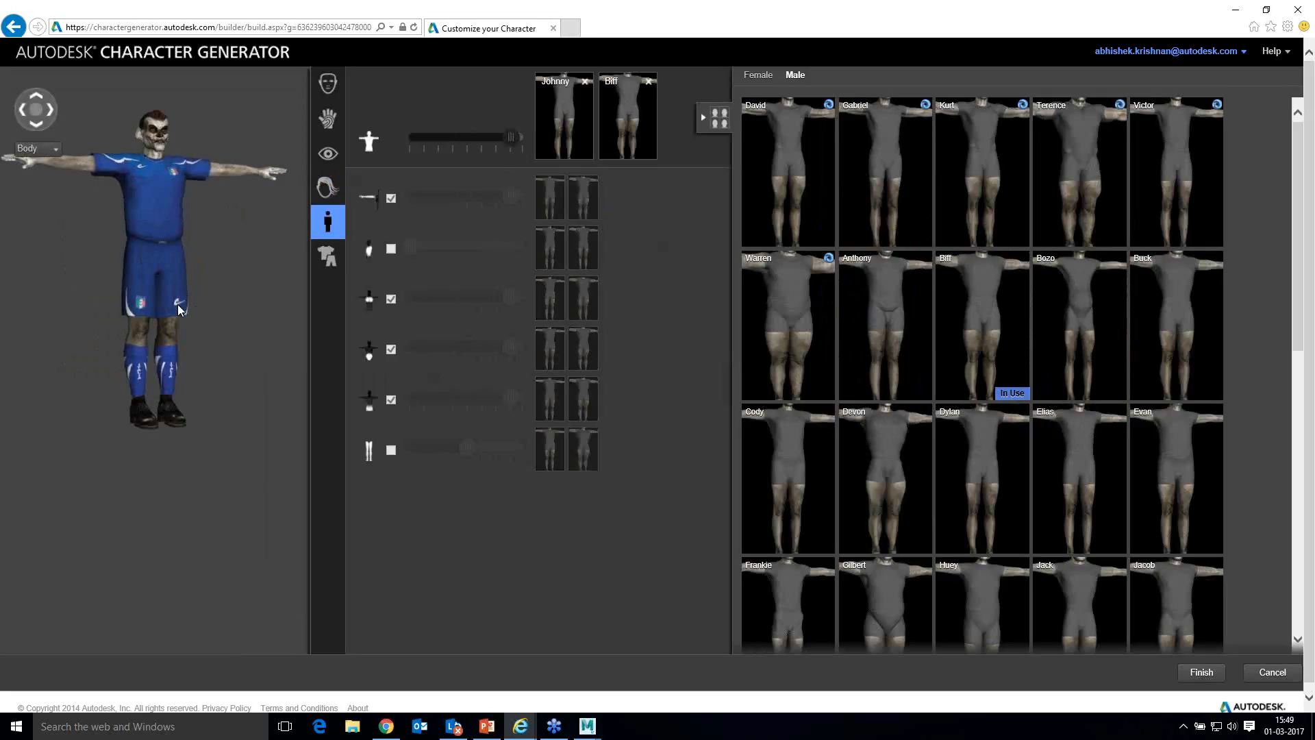
Step: Dress the character in the dark blue digital-camouflage top
left_click(328, 260)
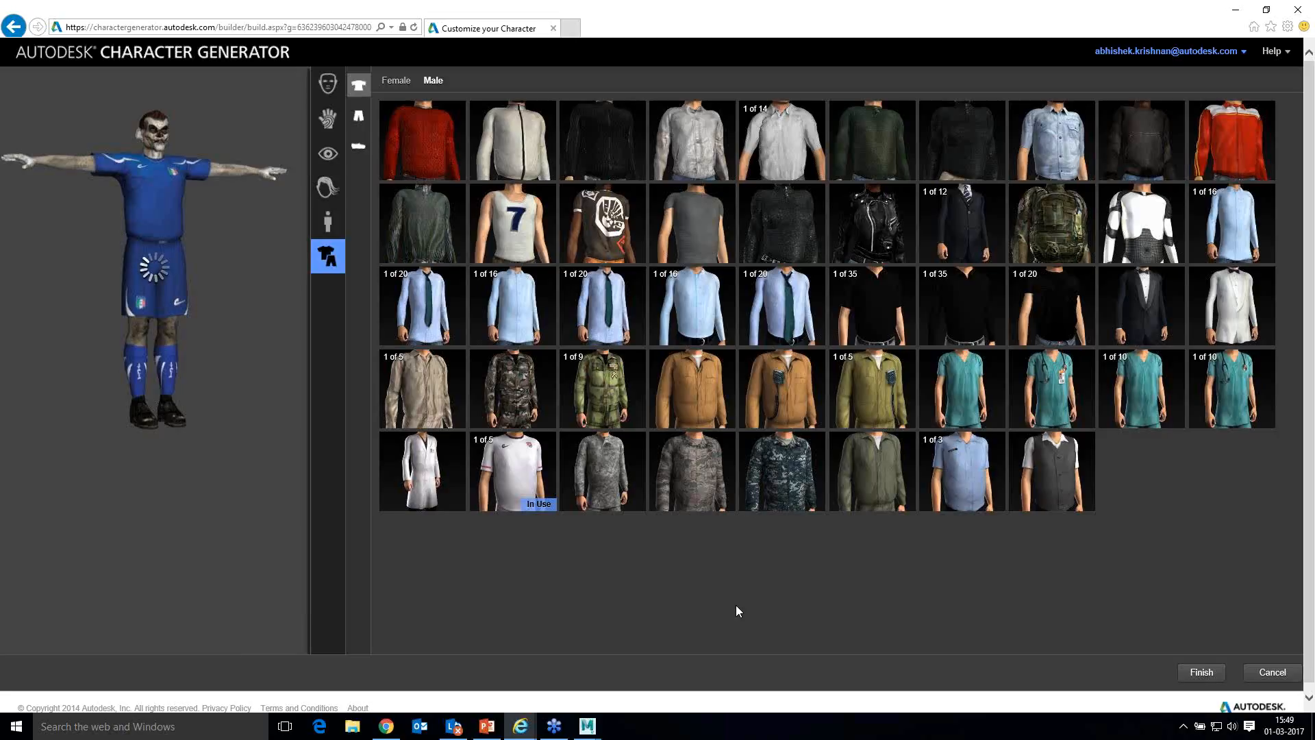
mouse_move(790, 484)
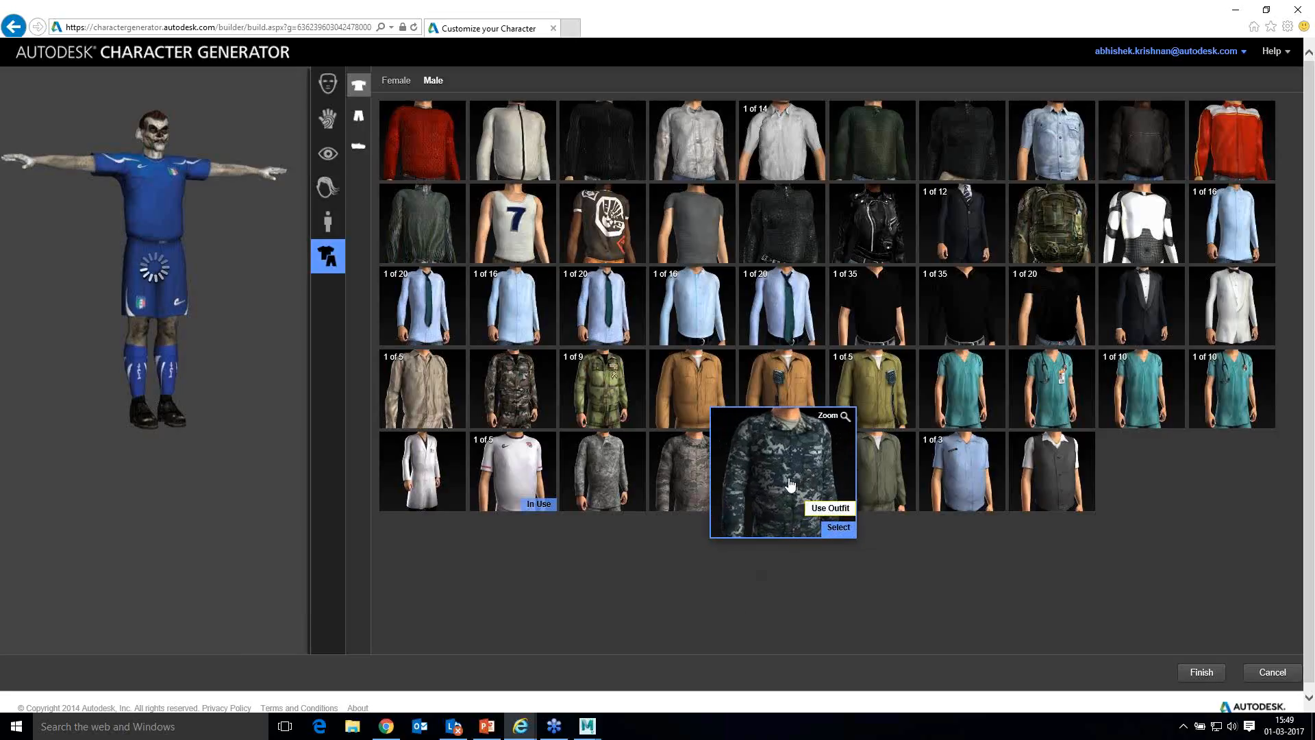
left_click(790, 484)
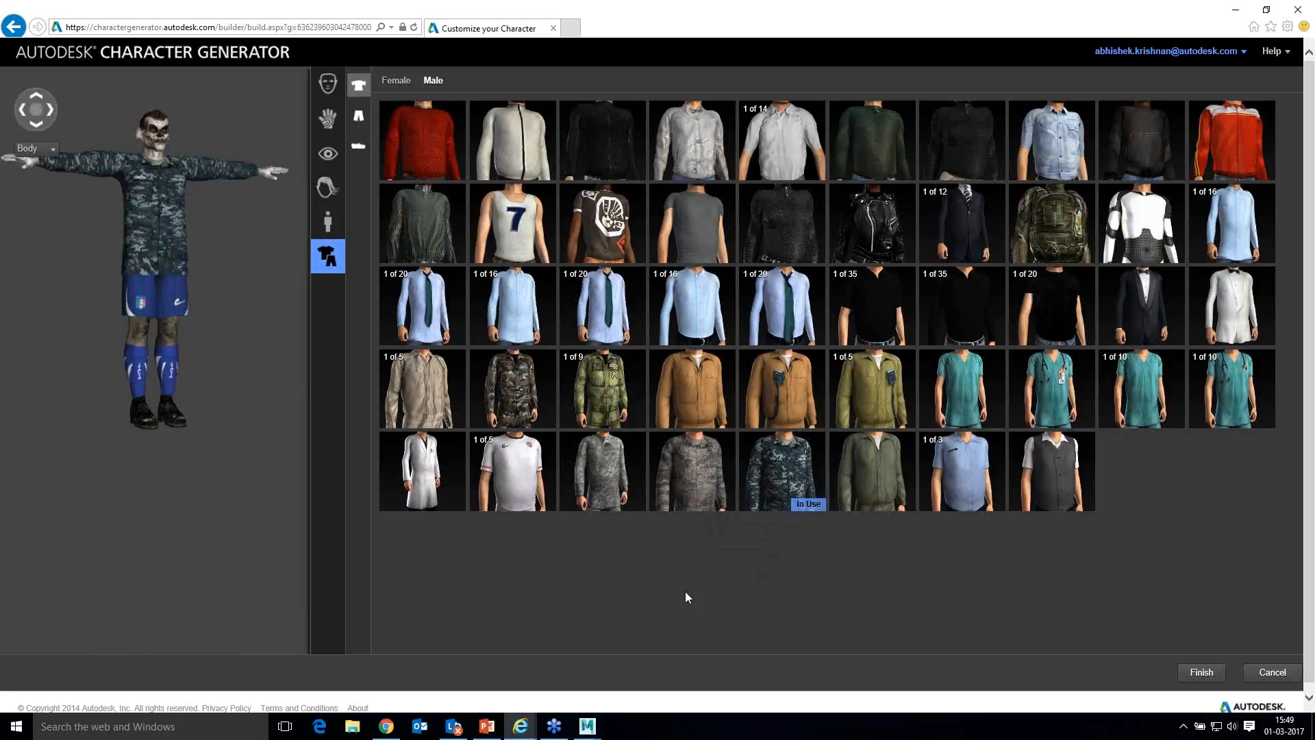
Step: Open the trouser choices, and cancel the character editing, discarding the unsaved changes
left_click(359, 118)
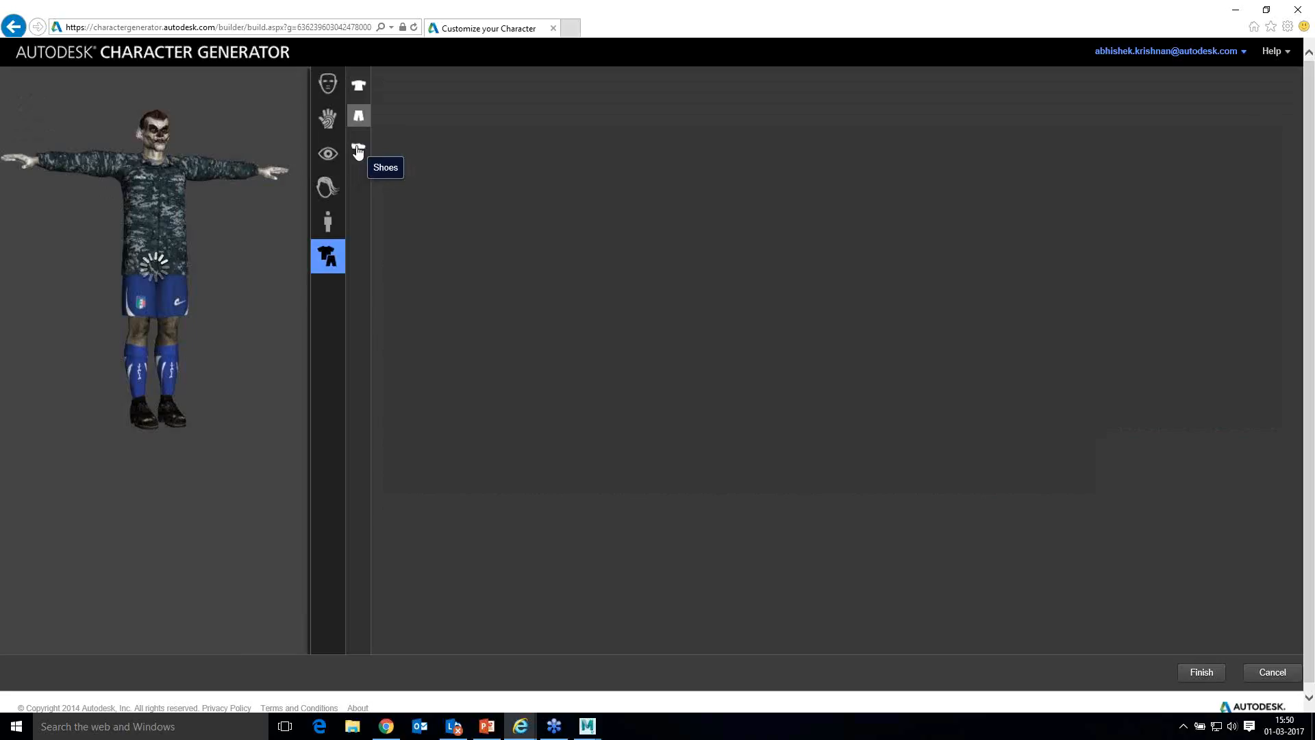
left_click(1263, 671)
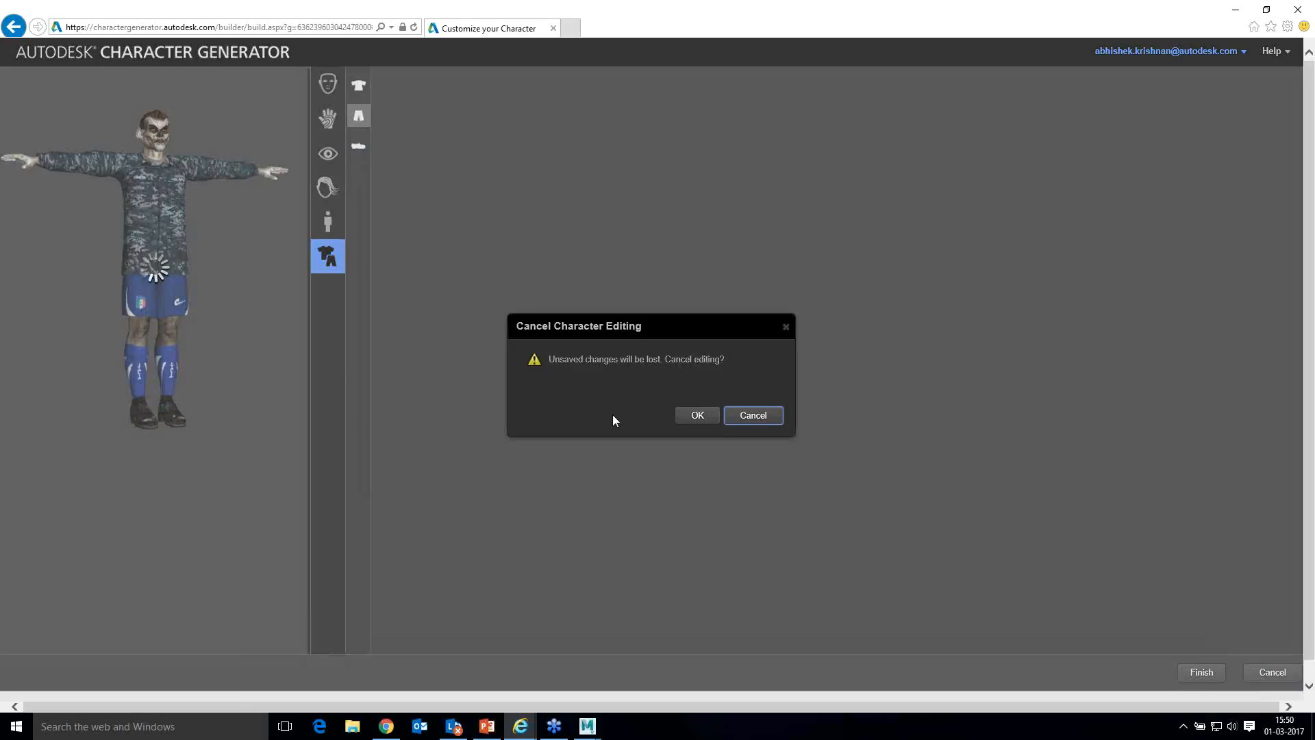
left_click(695, 416)
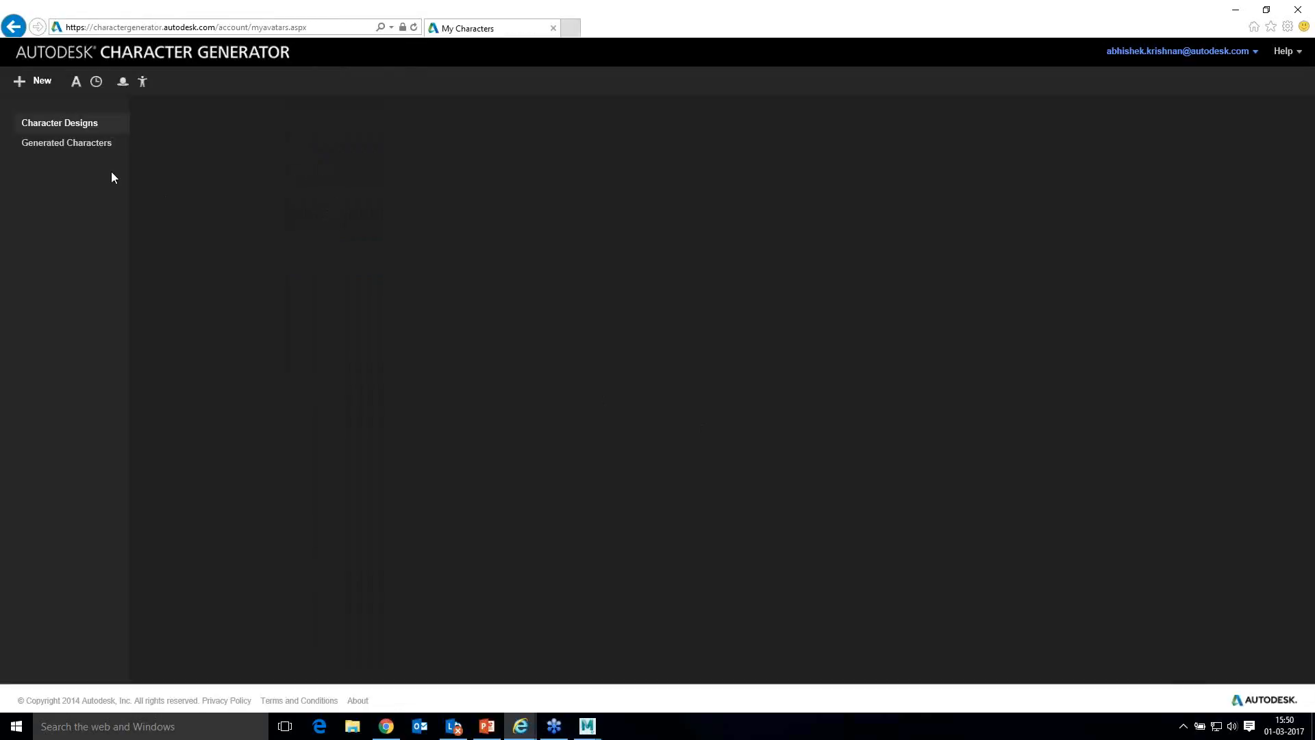
Step: Review the Character Designs and Generated Characters lists, and start and dismiss the download of the first generated character
left_click(89, 145)
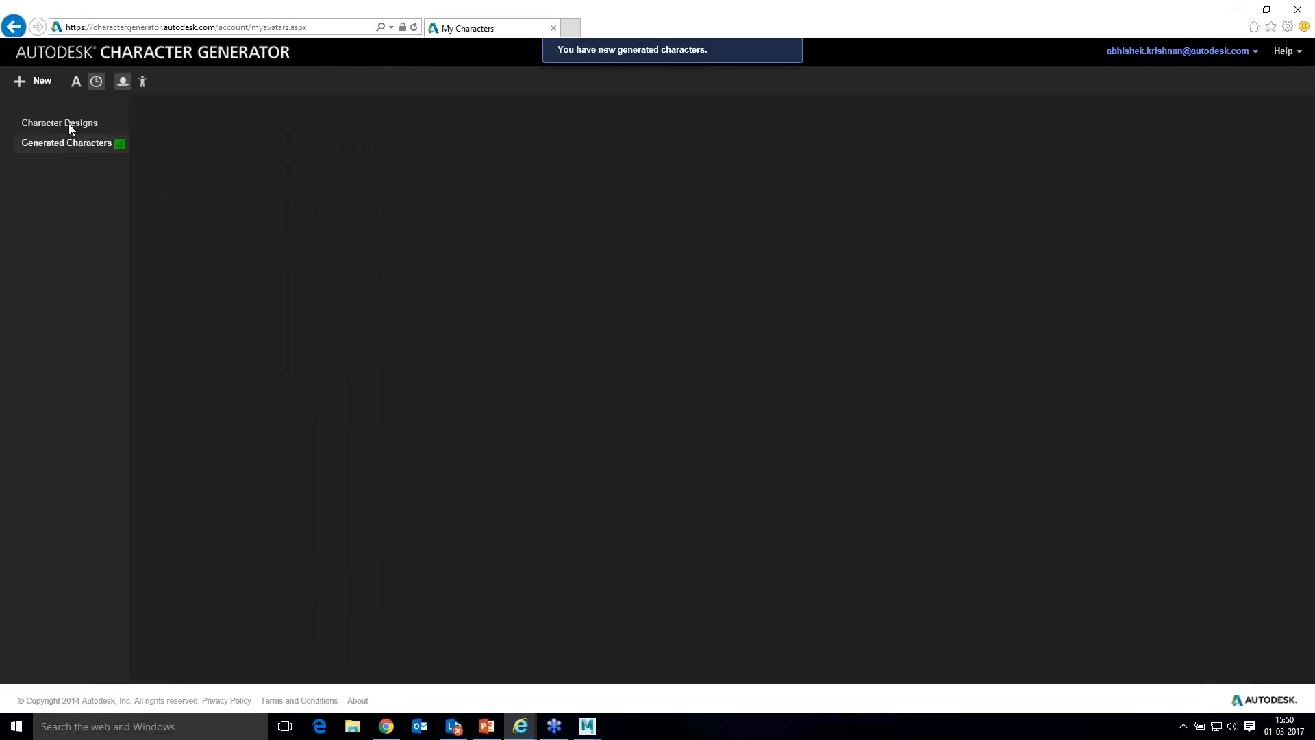
left_click(68, 123)
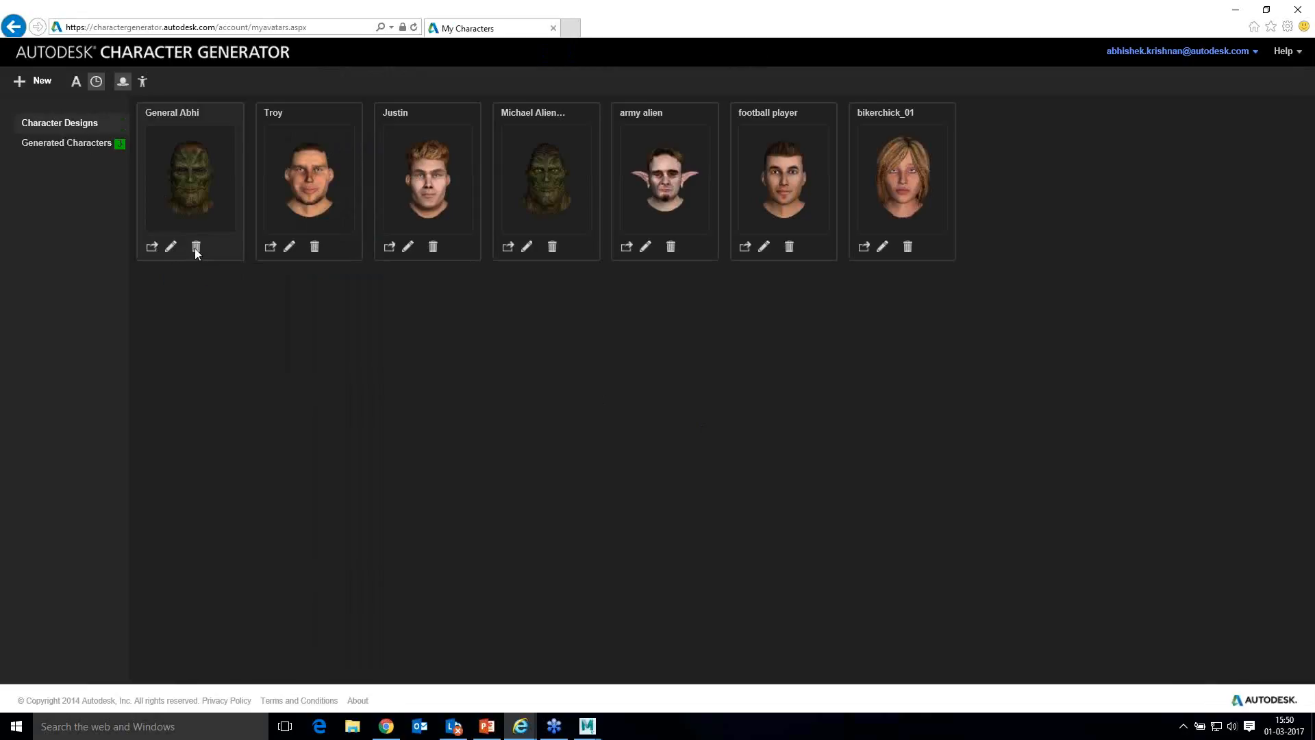
left_click(89, 142)
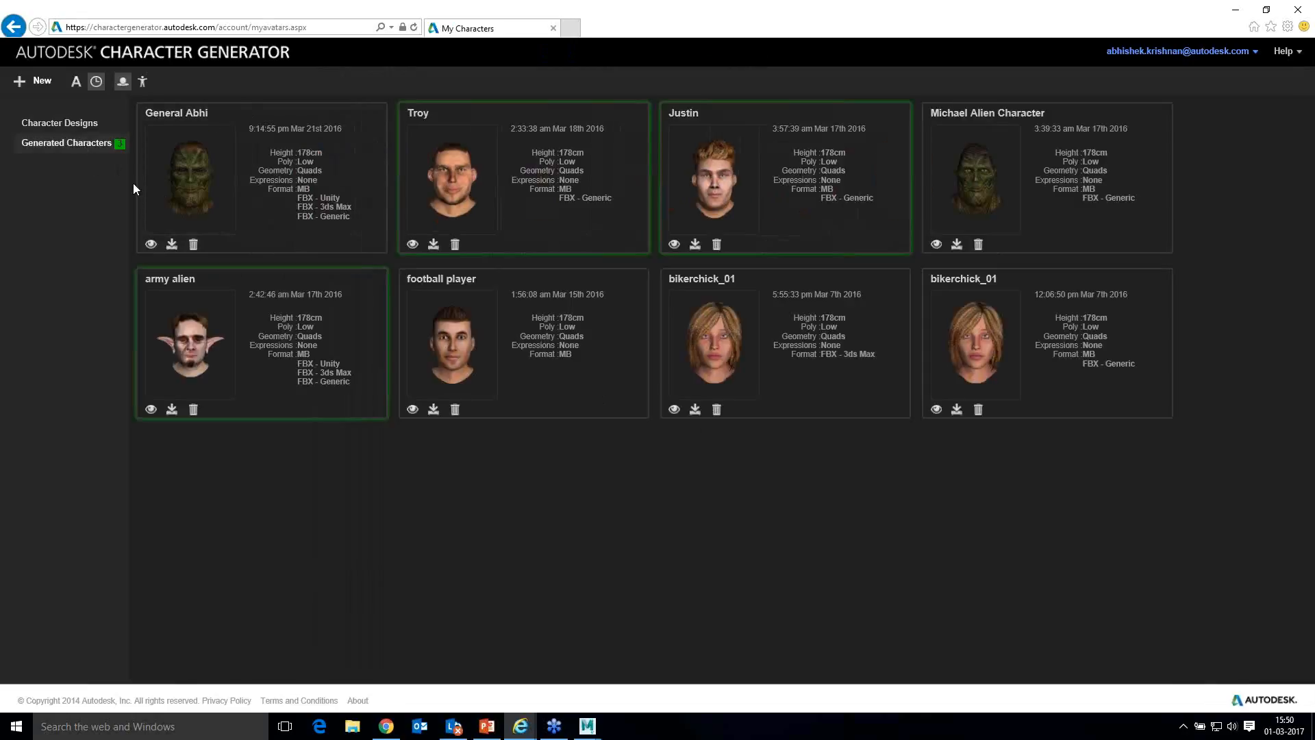
left_click(172, 244)
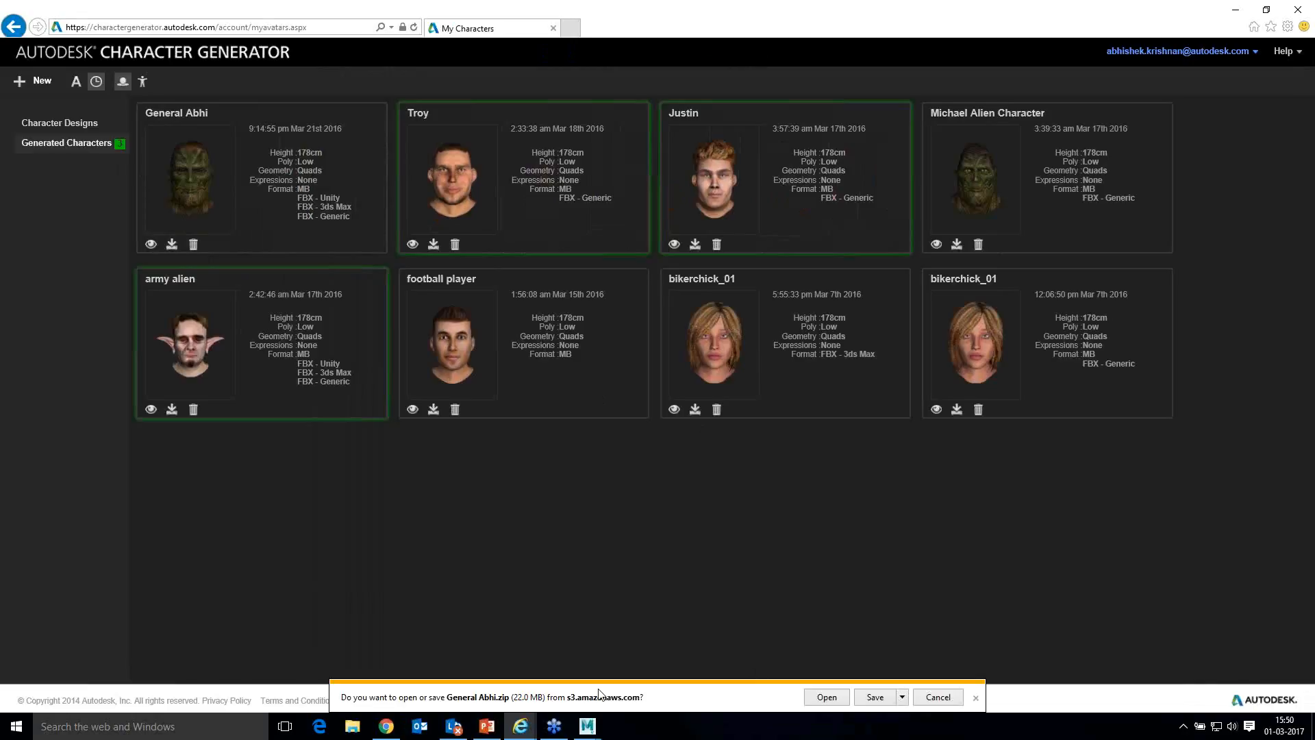
left_click(938, 697)
Step: Open the generation settings of the first character design, choose Crowd and Low poly resolutions instead of Medium, and cancel the generation
left_click(49, 124)
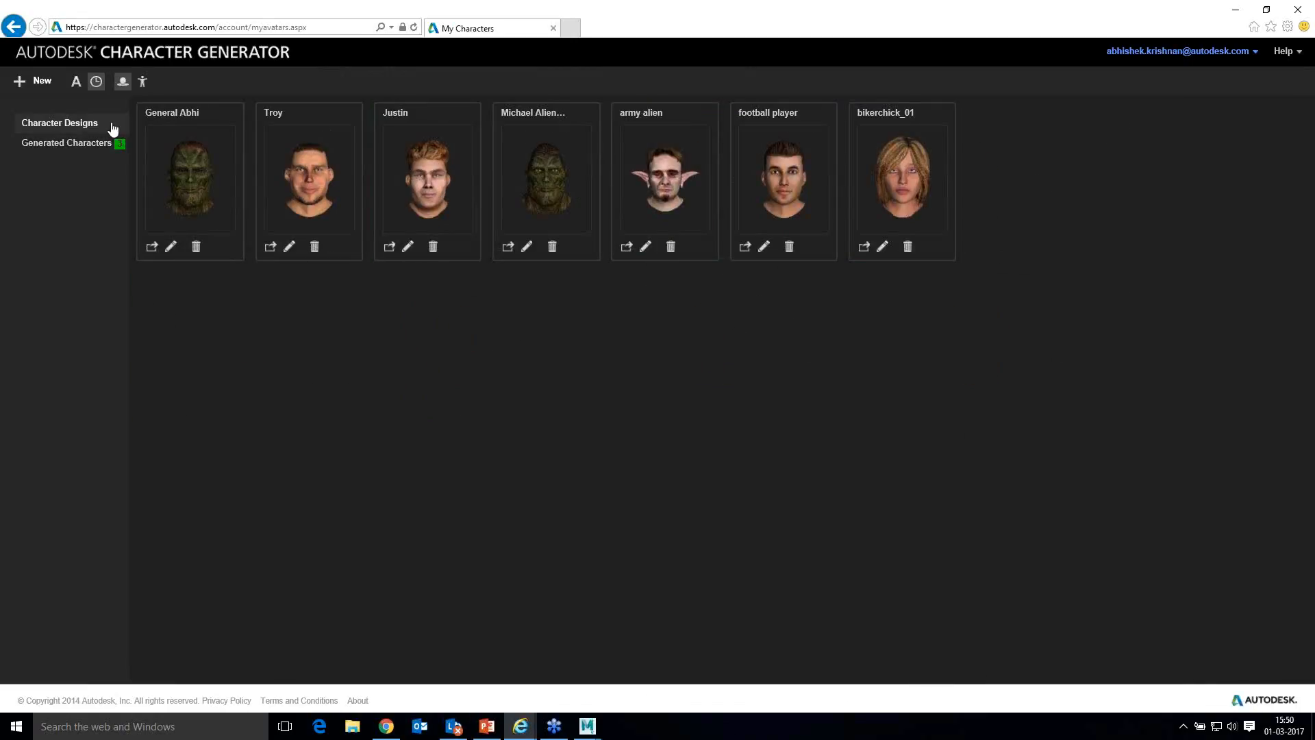
left_click(152, 246)
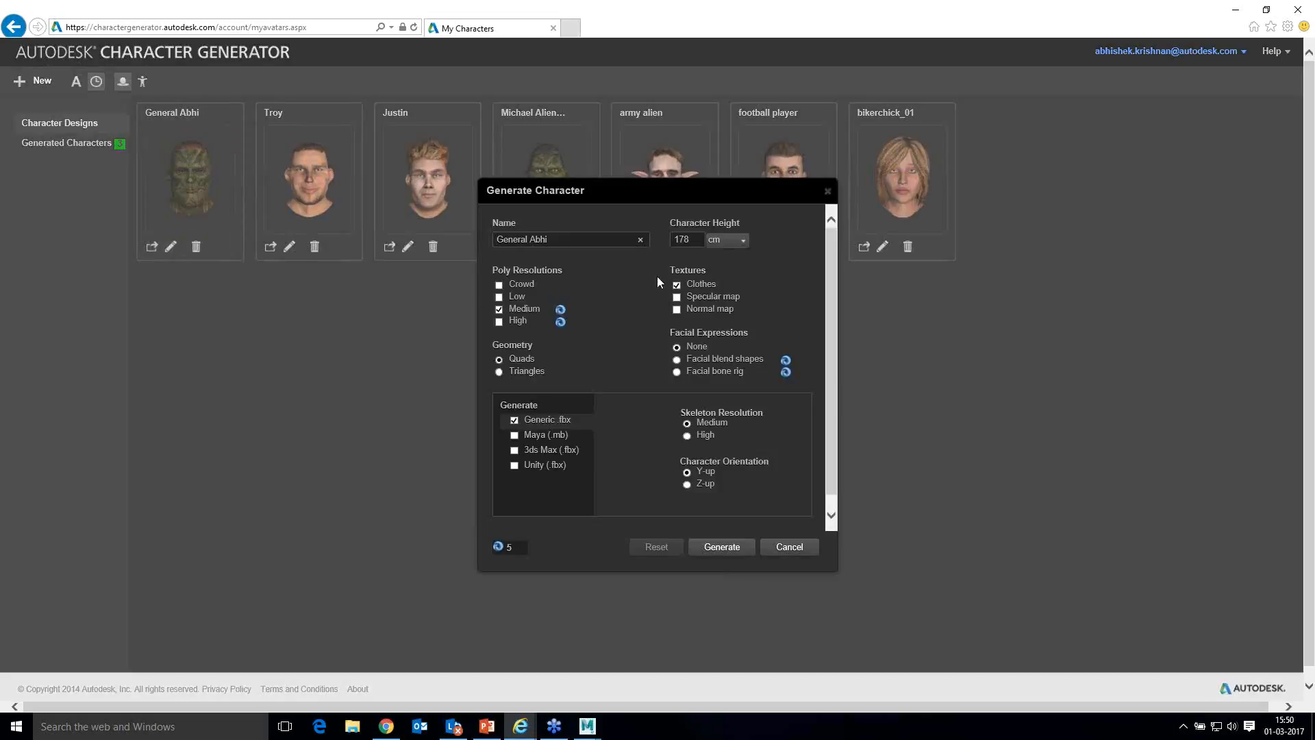
left_click_drag(614, 197, 608, 163)
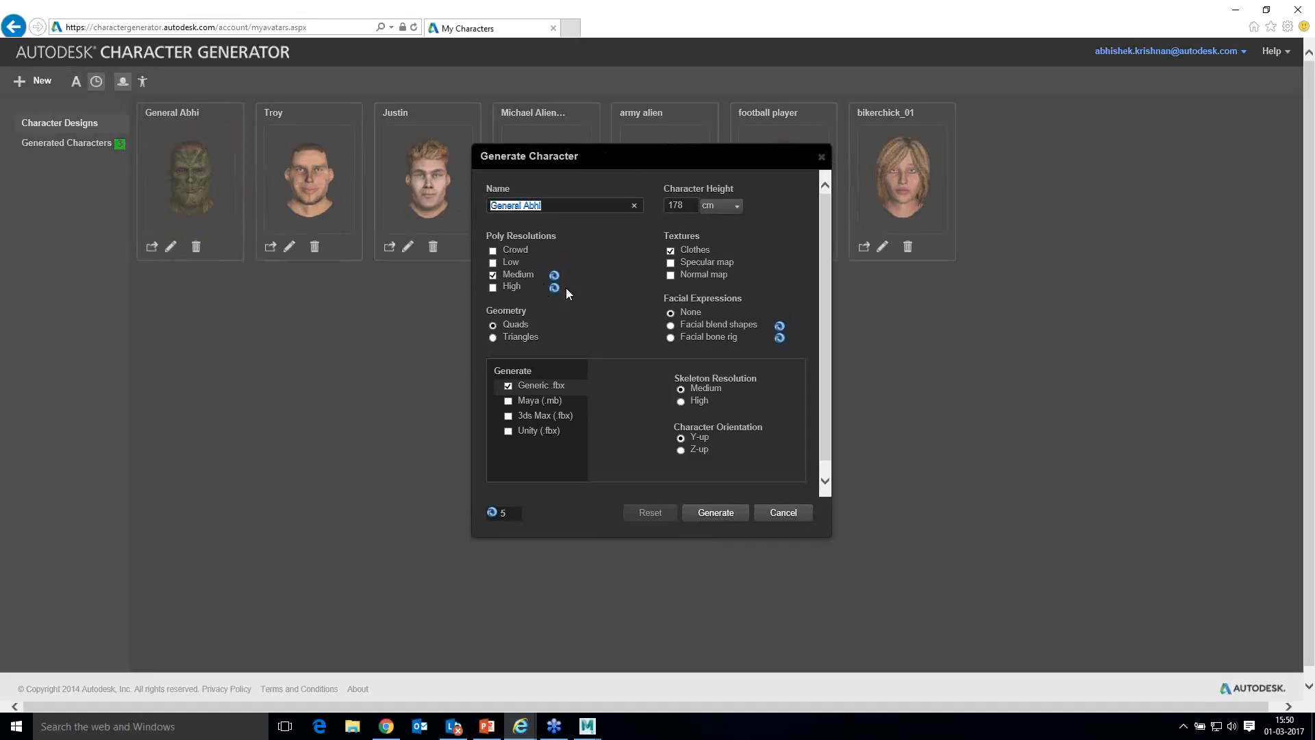
left_click(493, 263)
left_click(493, 274)
left_click(513, 252)
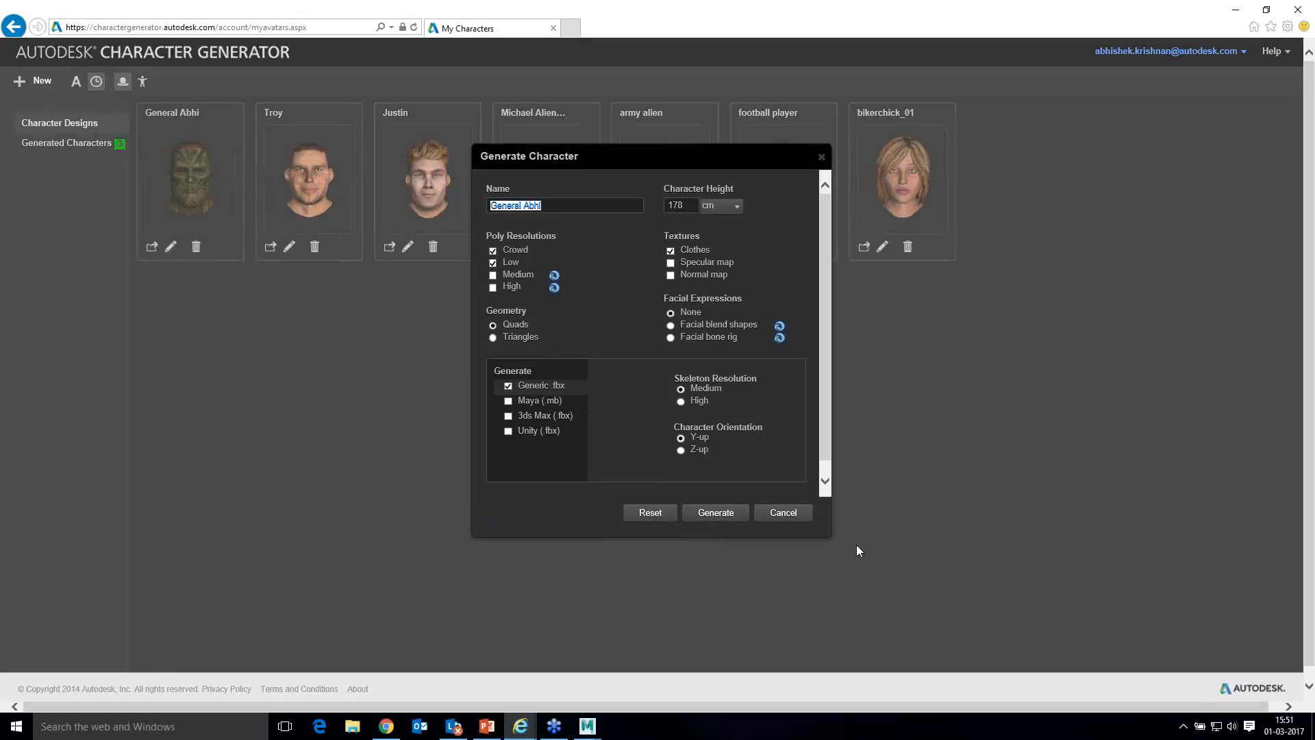
left_click(782, 514)
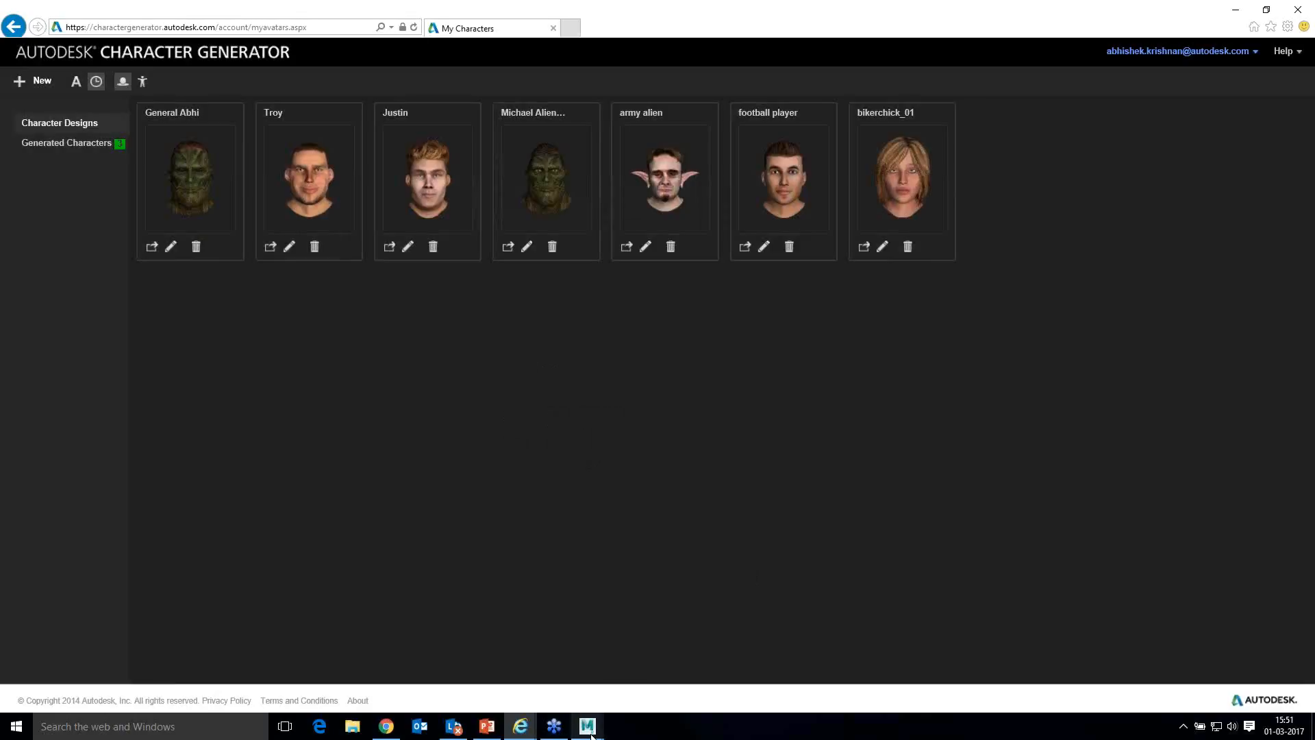
Step: Switch to the PowerPoint presentation, start the slide show from the Marketplace slide, and advance to the VR Support slide
mouse_move(520, 726)
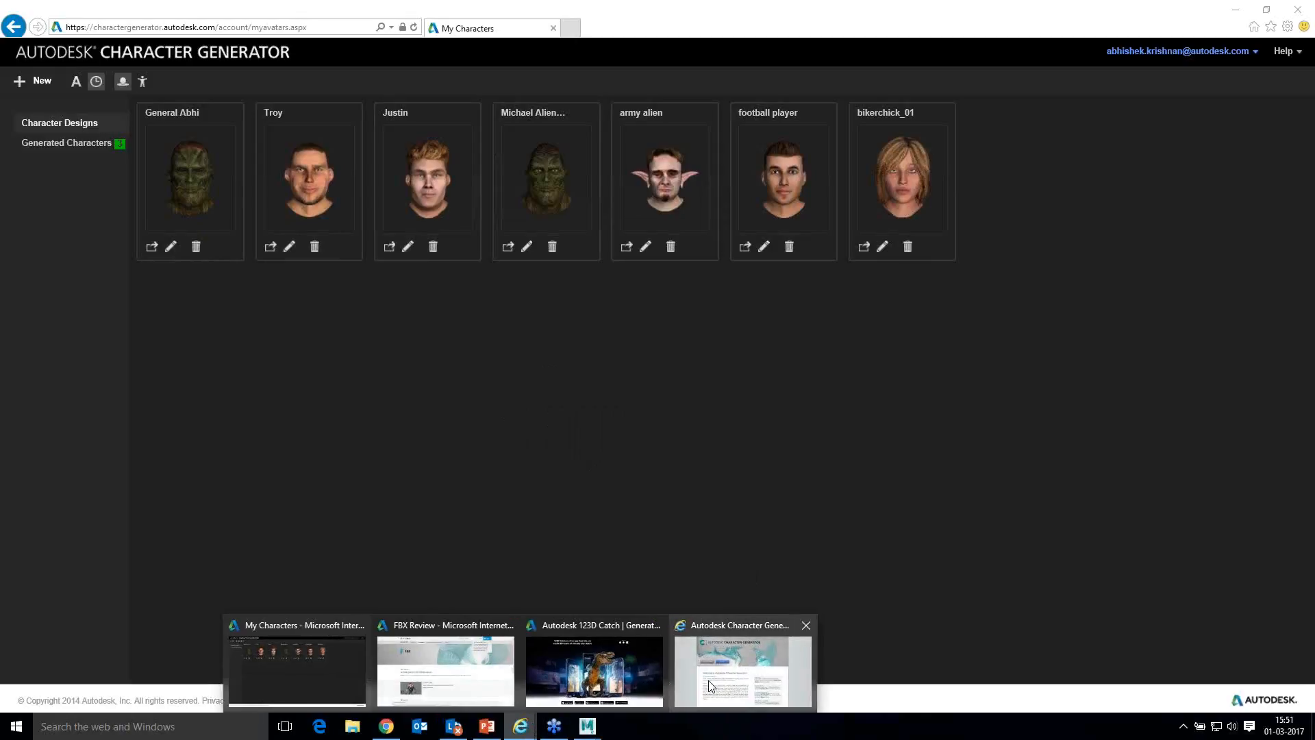
left_click(487, 726)
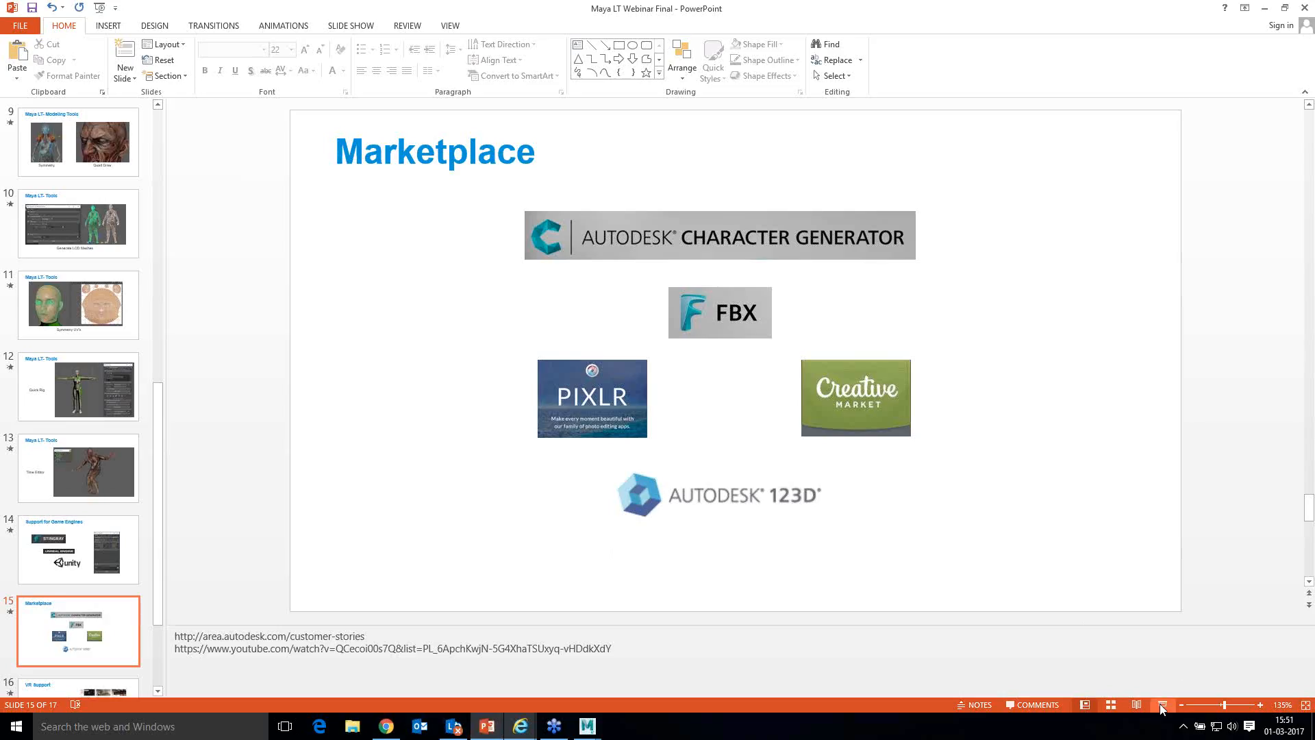
left_click(1160, 704)
left_click(950, 508)
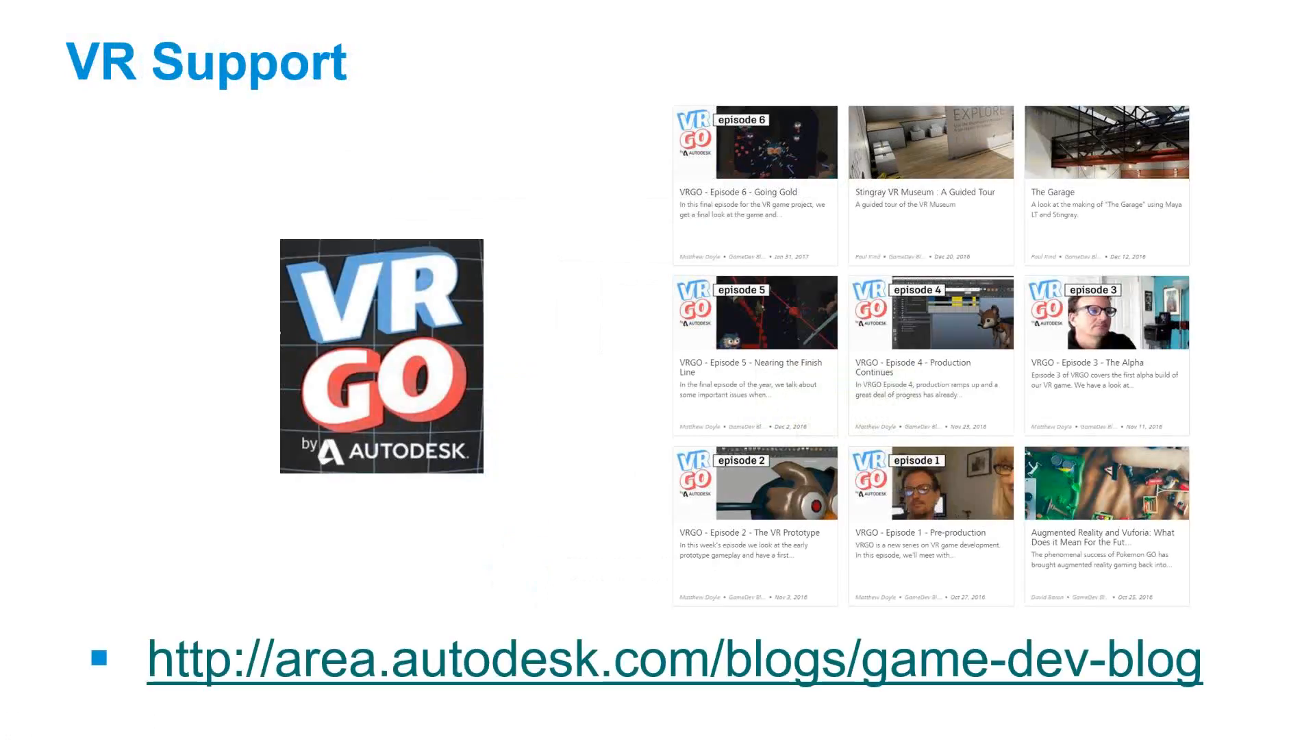